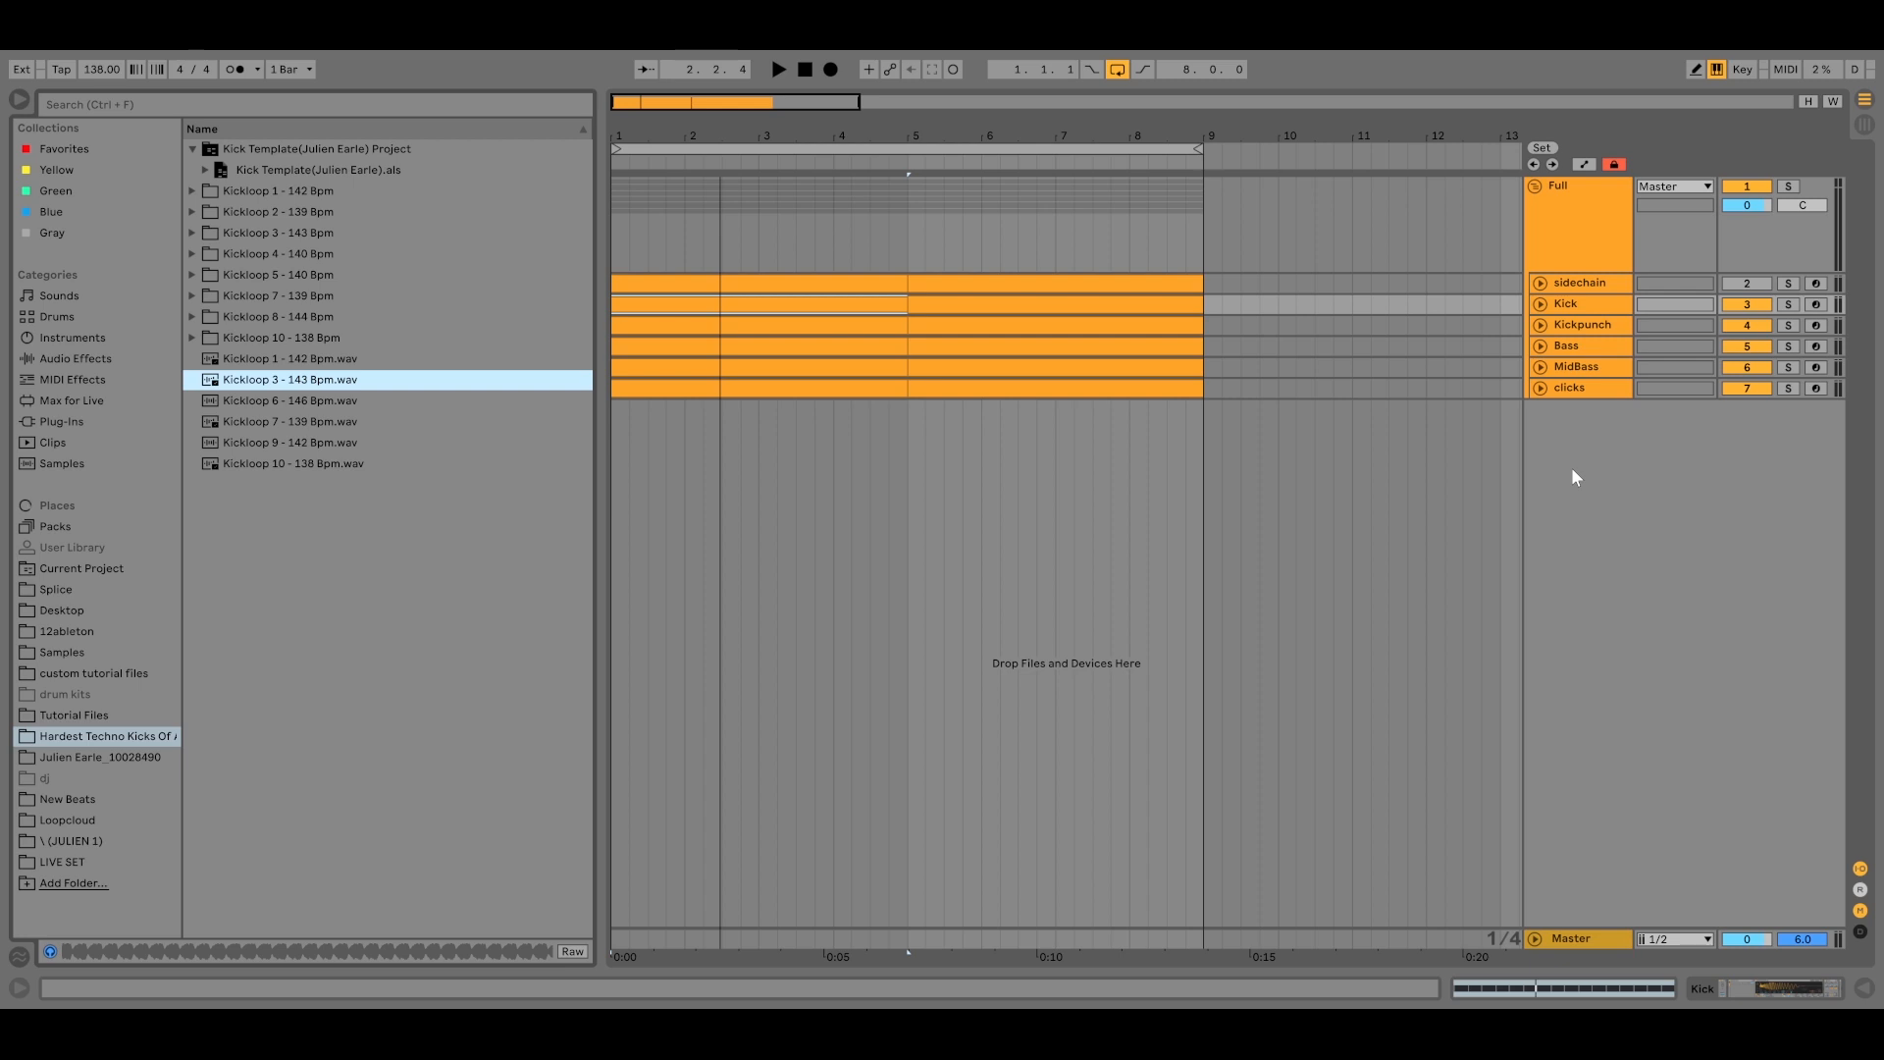
# Preview the Kickloop 7, Kickloop 1 and Kickloop 3 audio files in the browser.
pyautogui.click(232, 425)
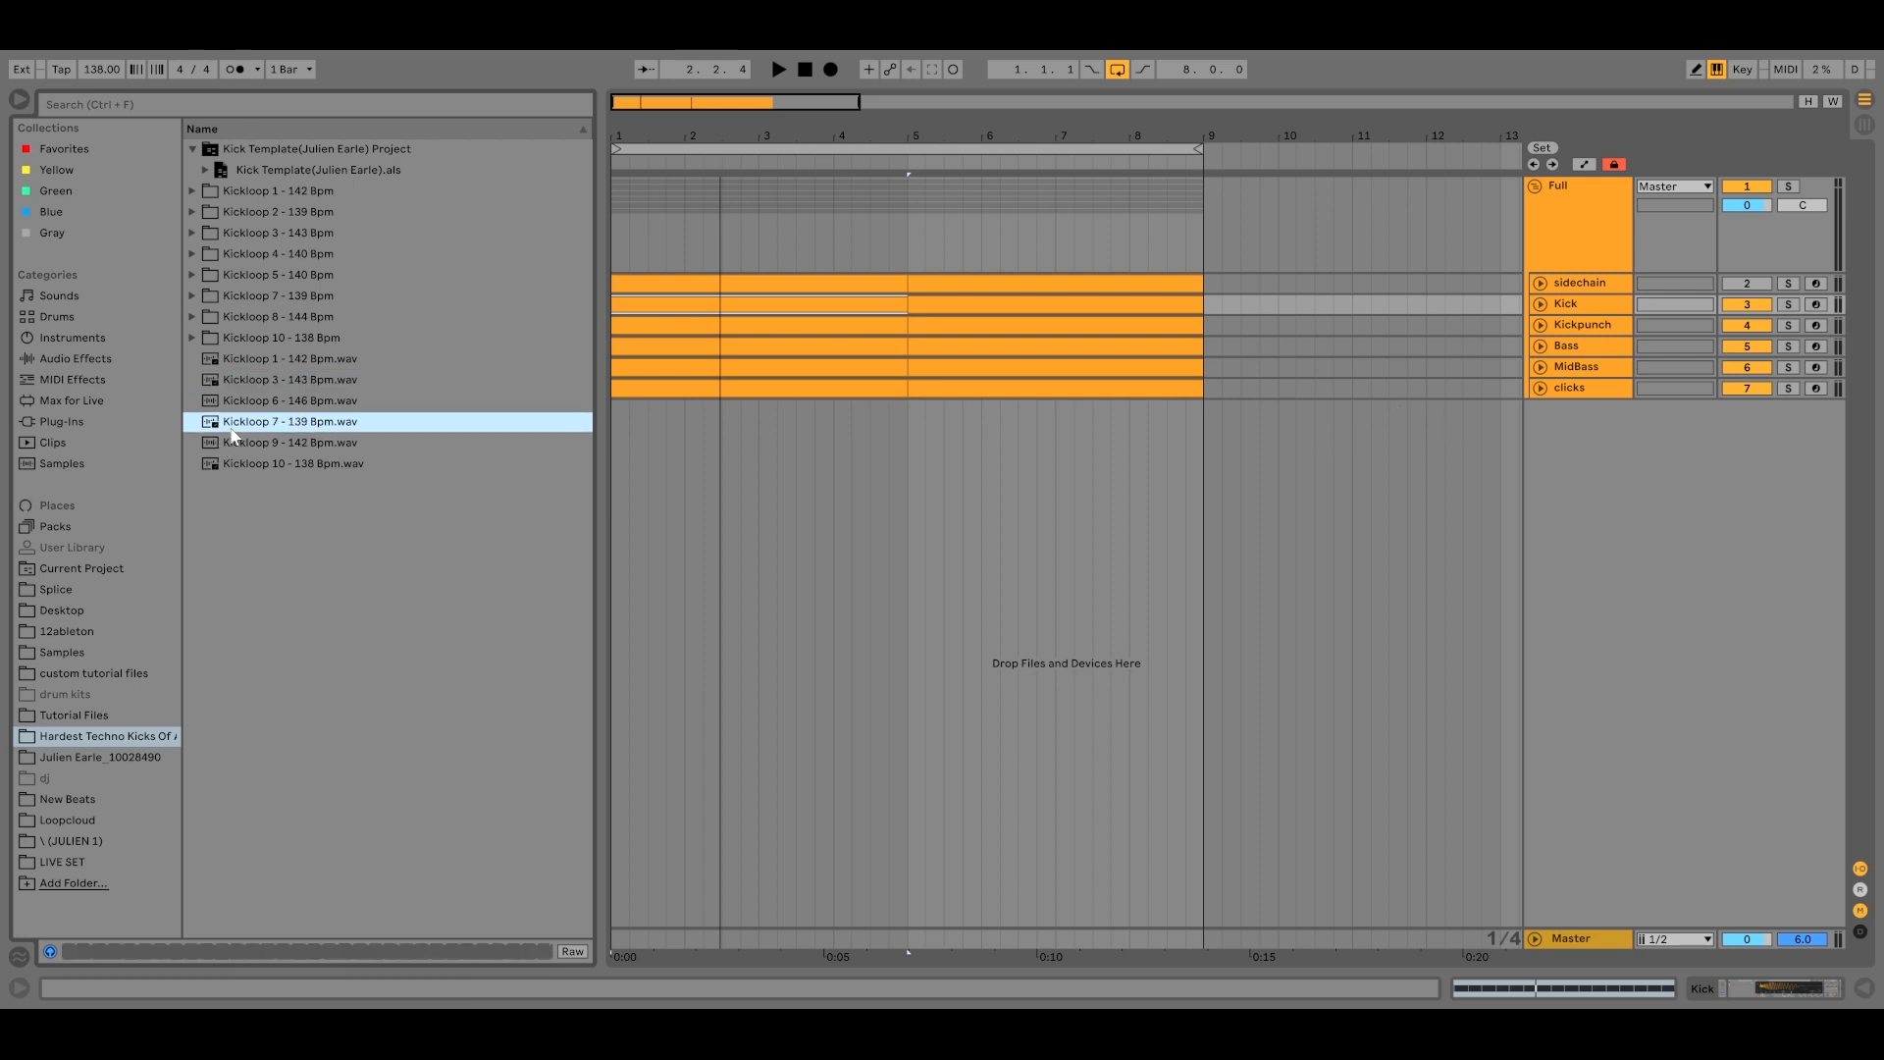
pyautogui.click(277, 361)
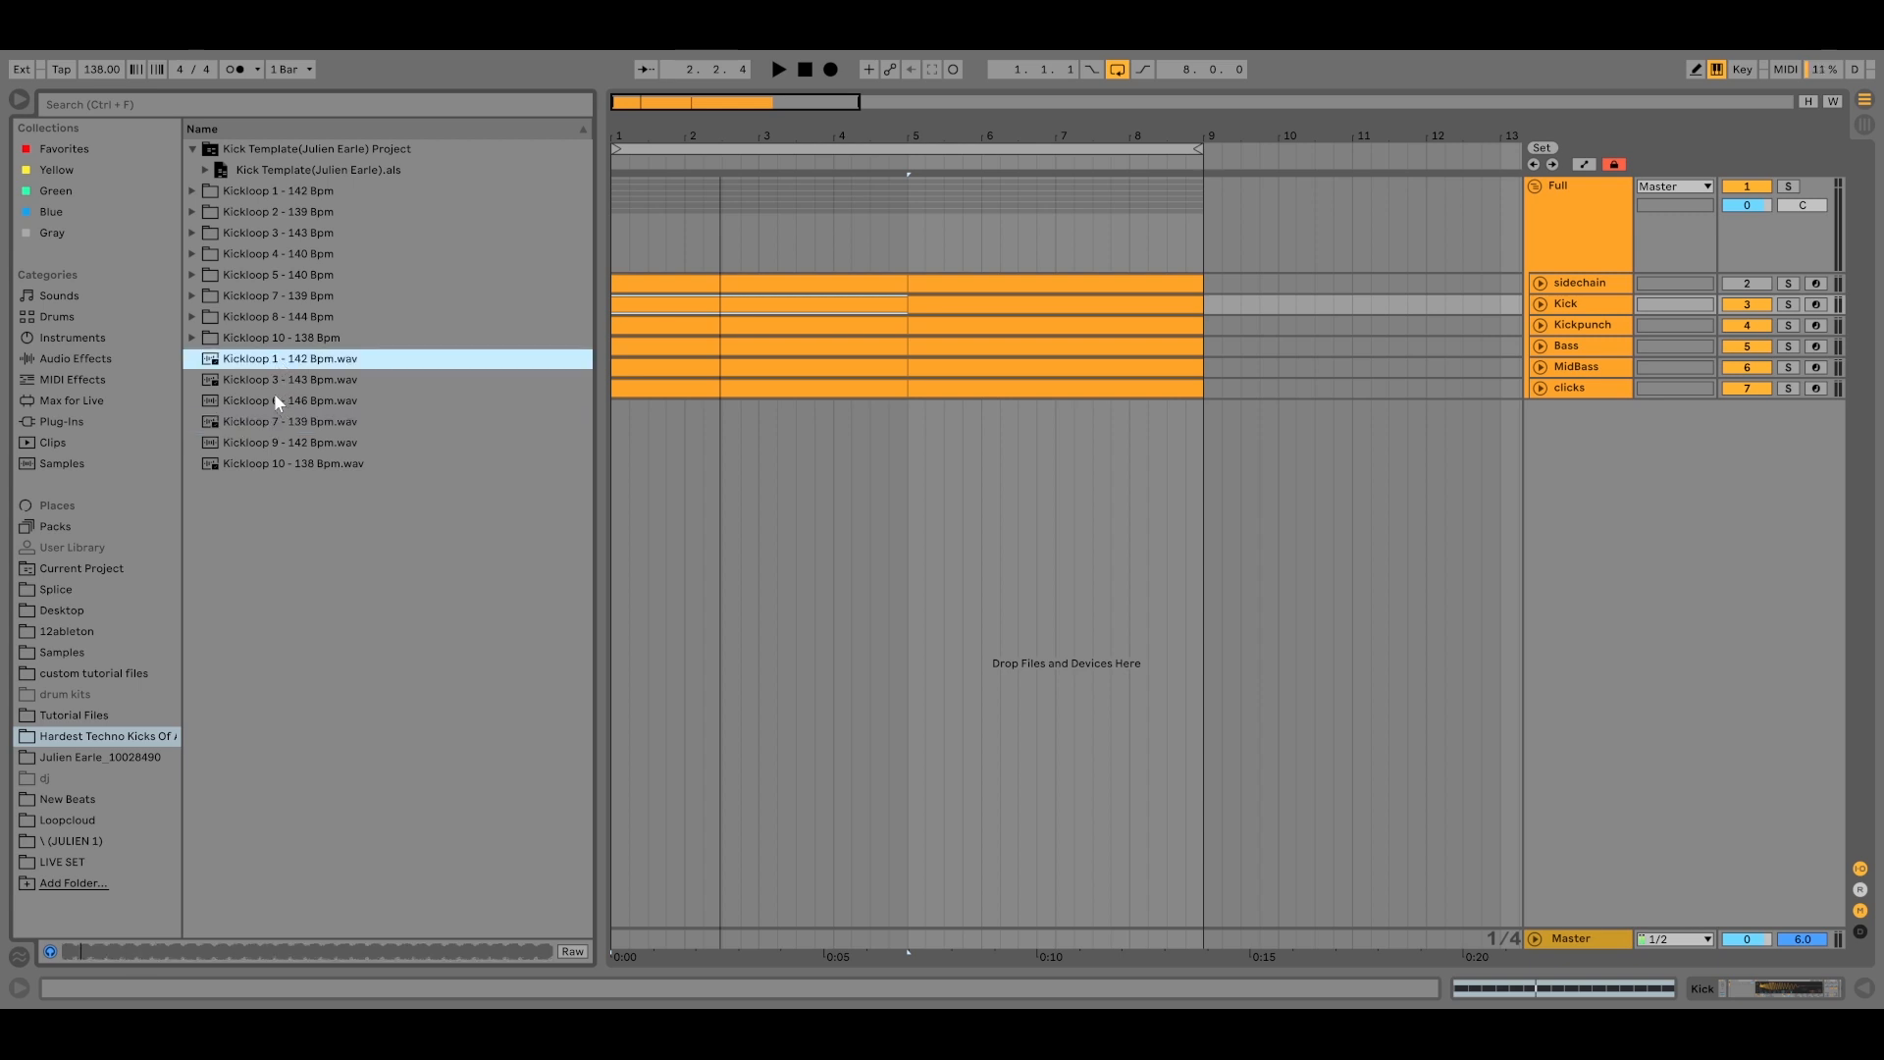
pyautogui.click(263, 388)
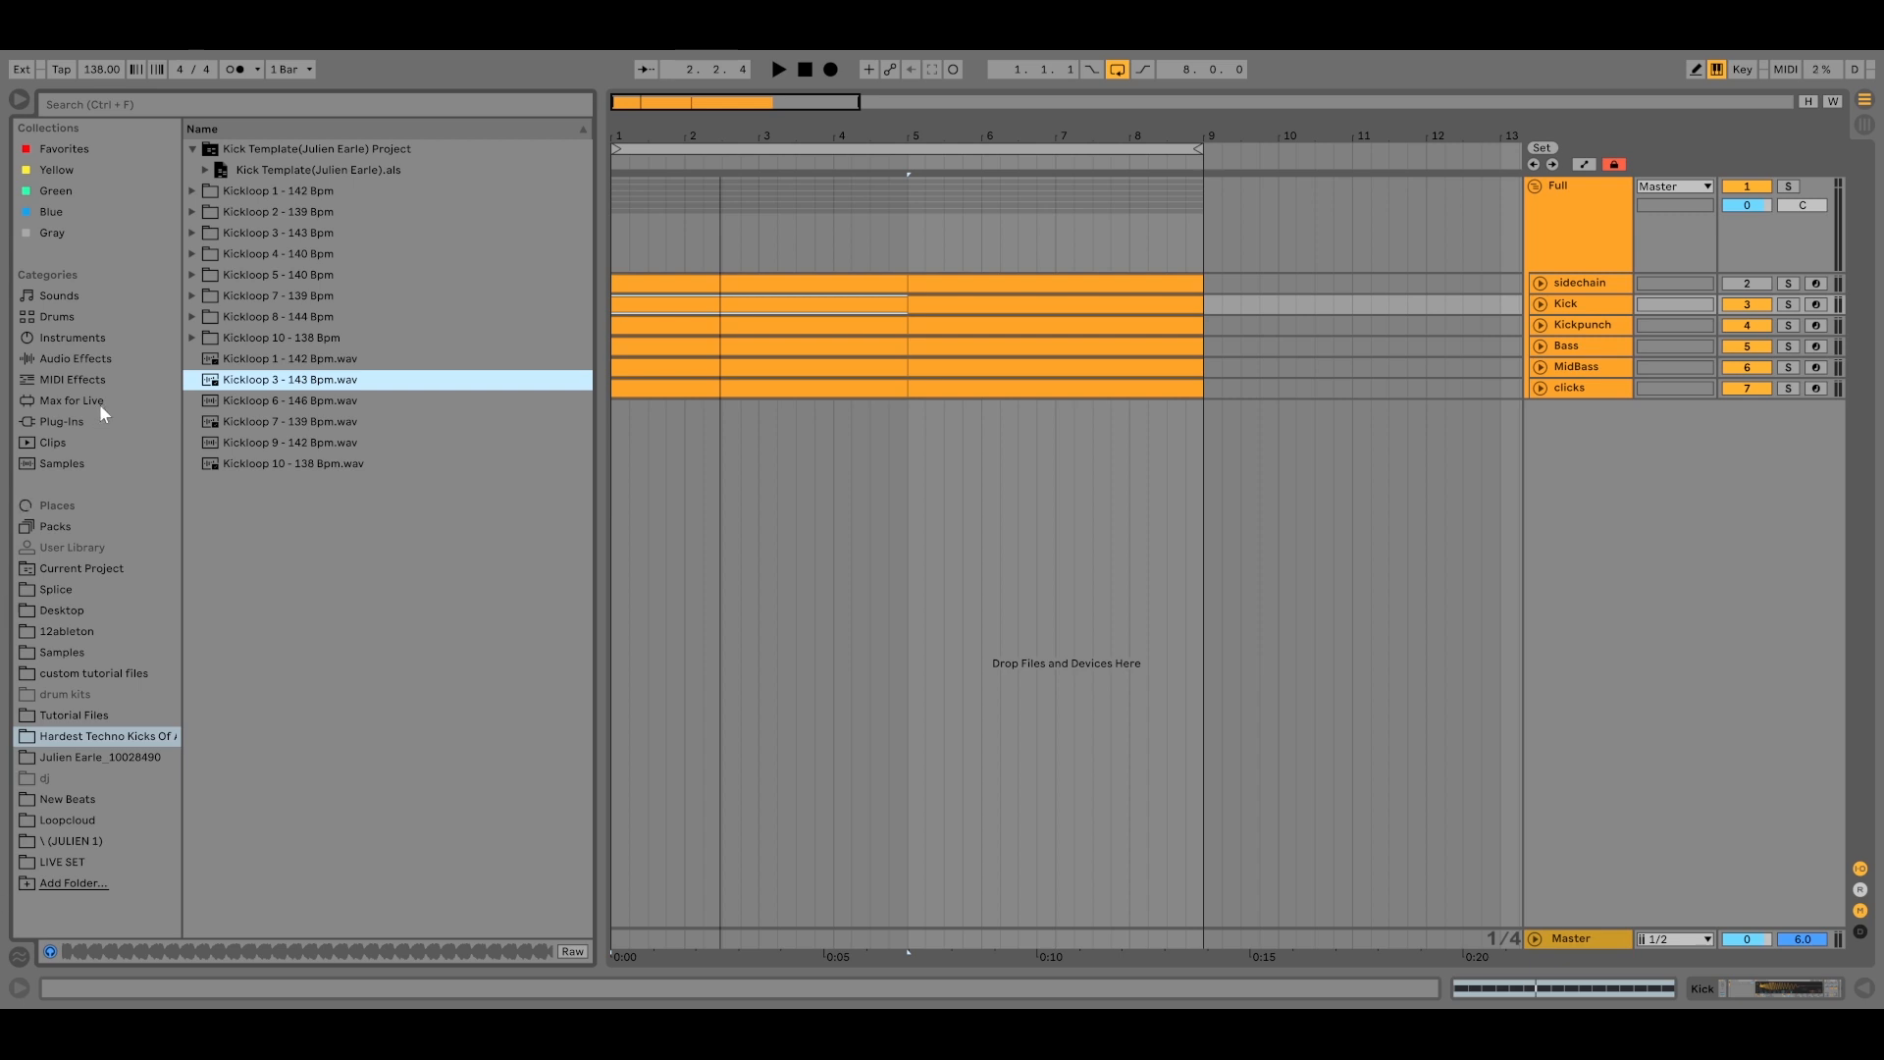
# Solo the Kick track, show its device chain and listen to the kick on its own.
pyautogui.click(1787, 304)
pyautogui.press('space')
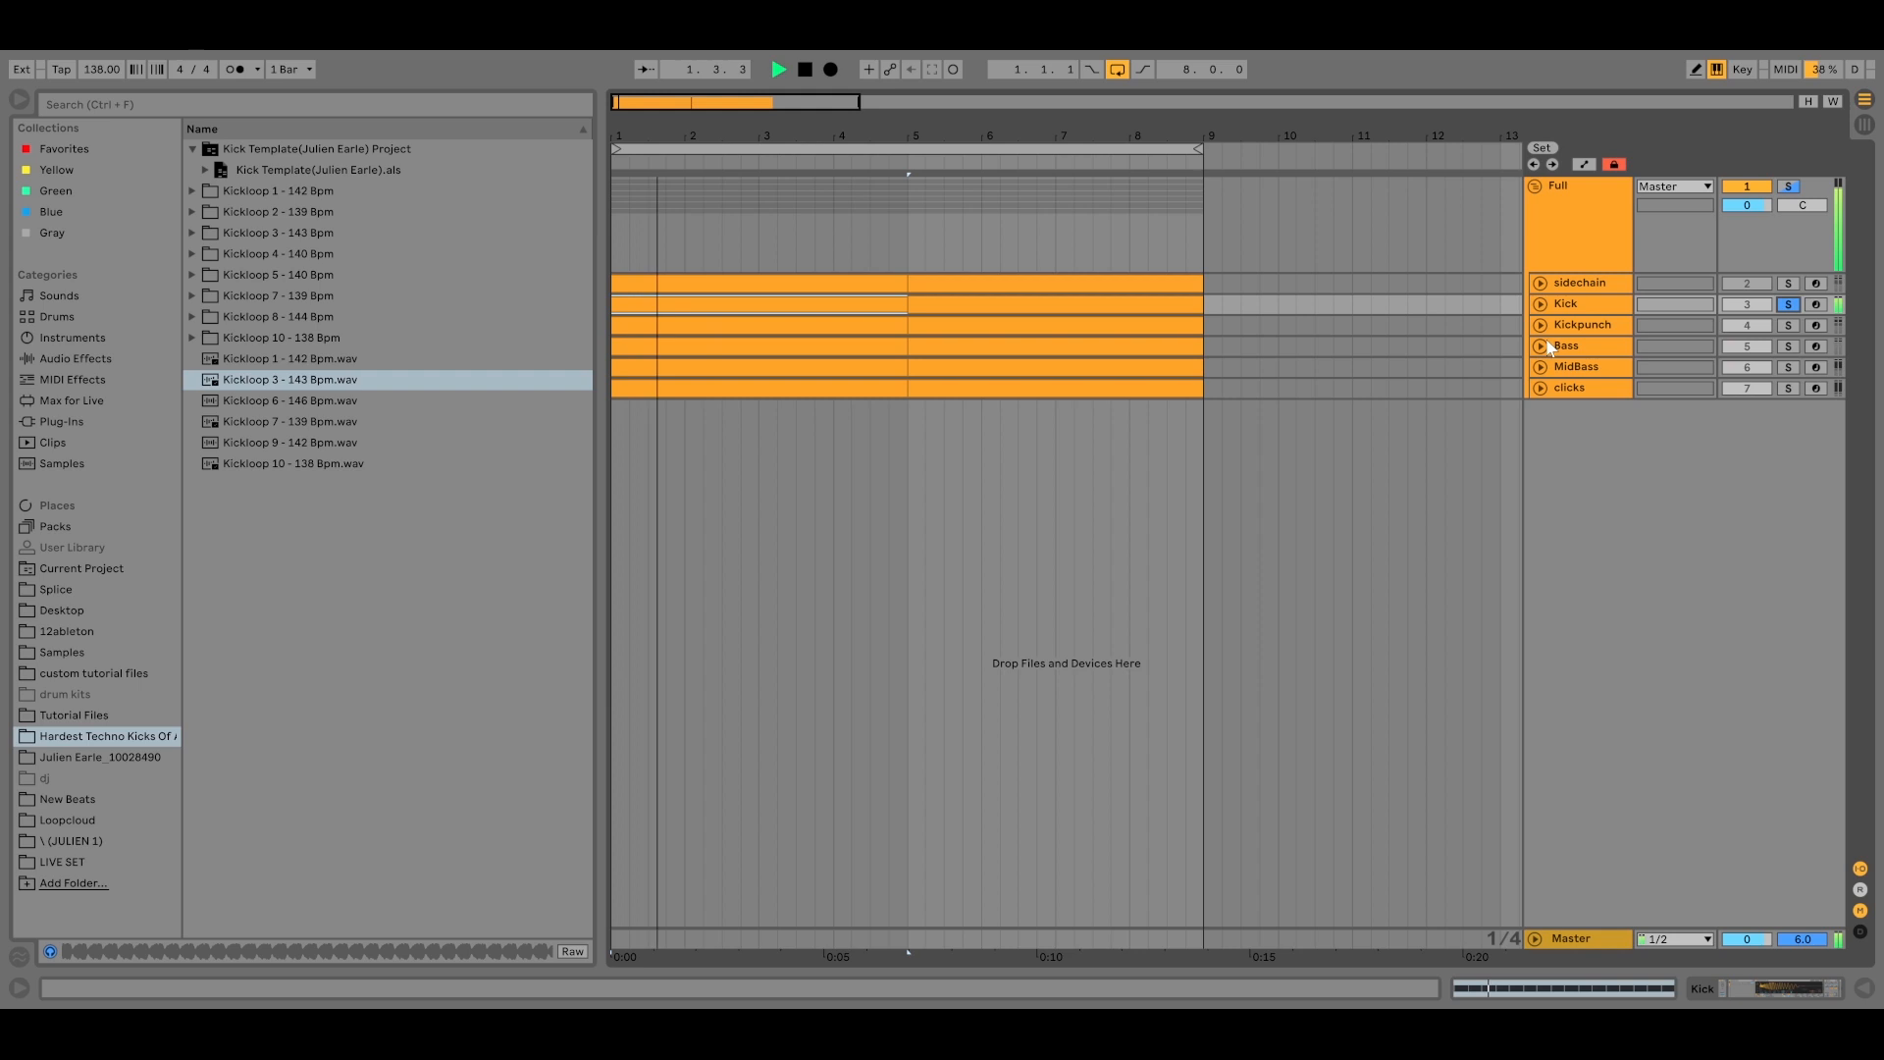
pyautogui.doubleClick(1568, 304)
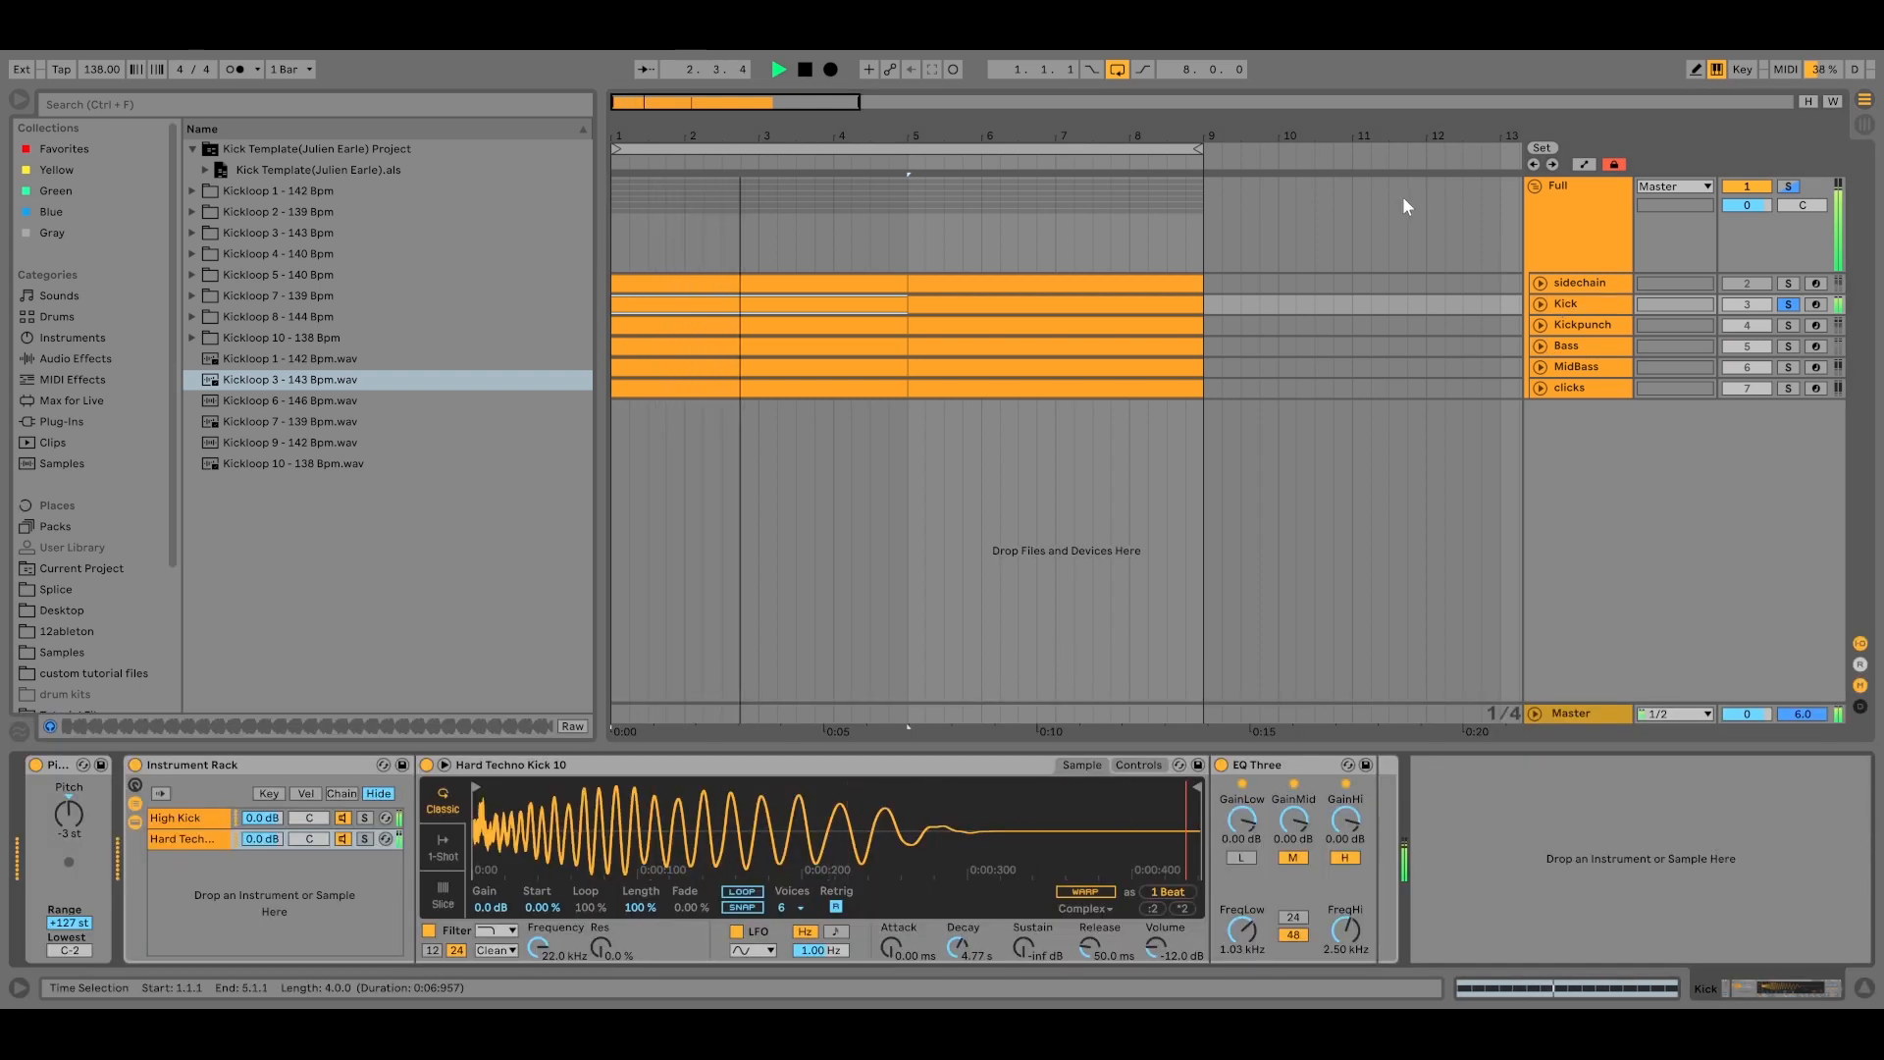
pyautogui.press('space')
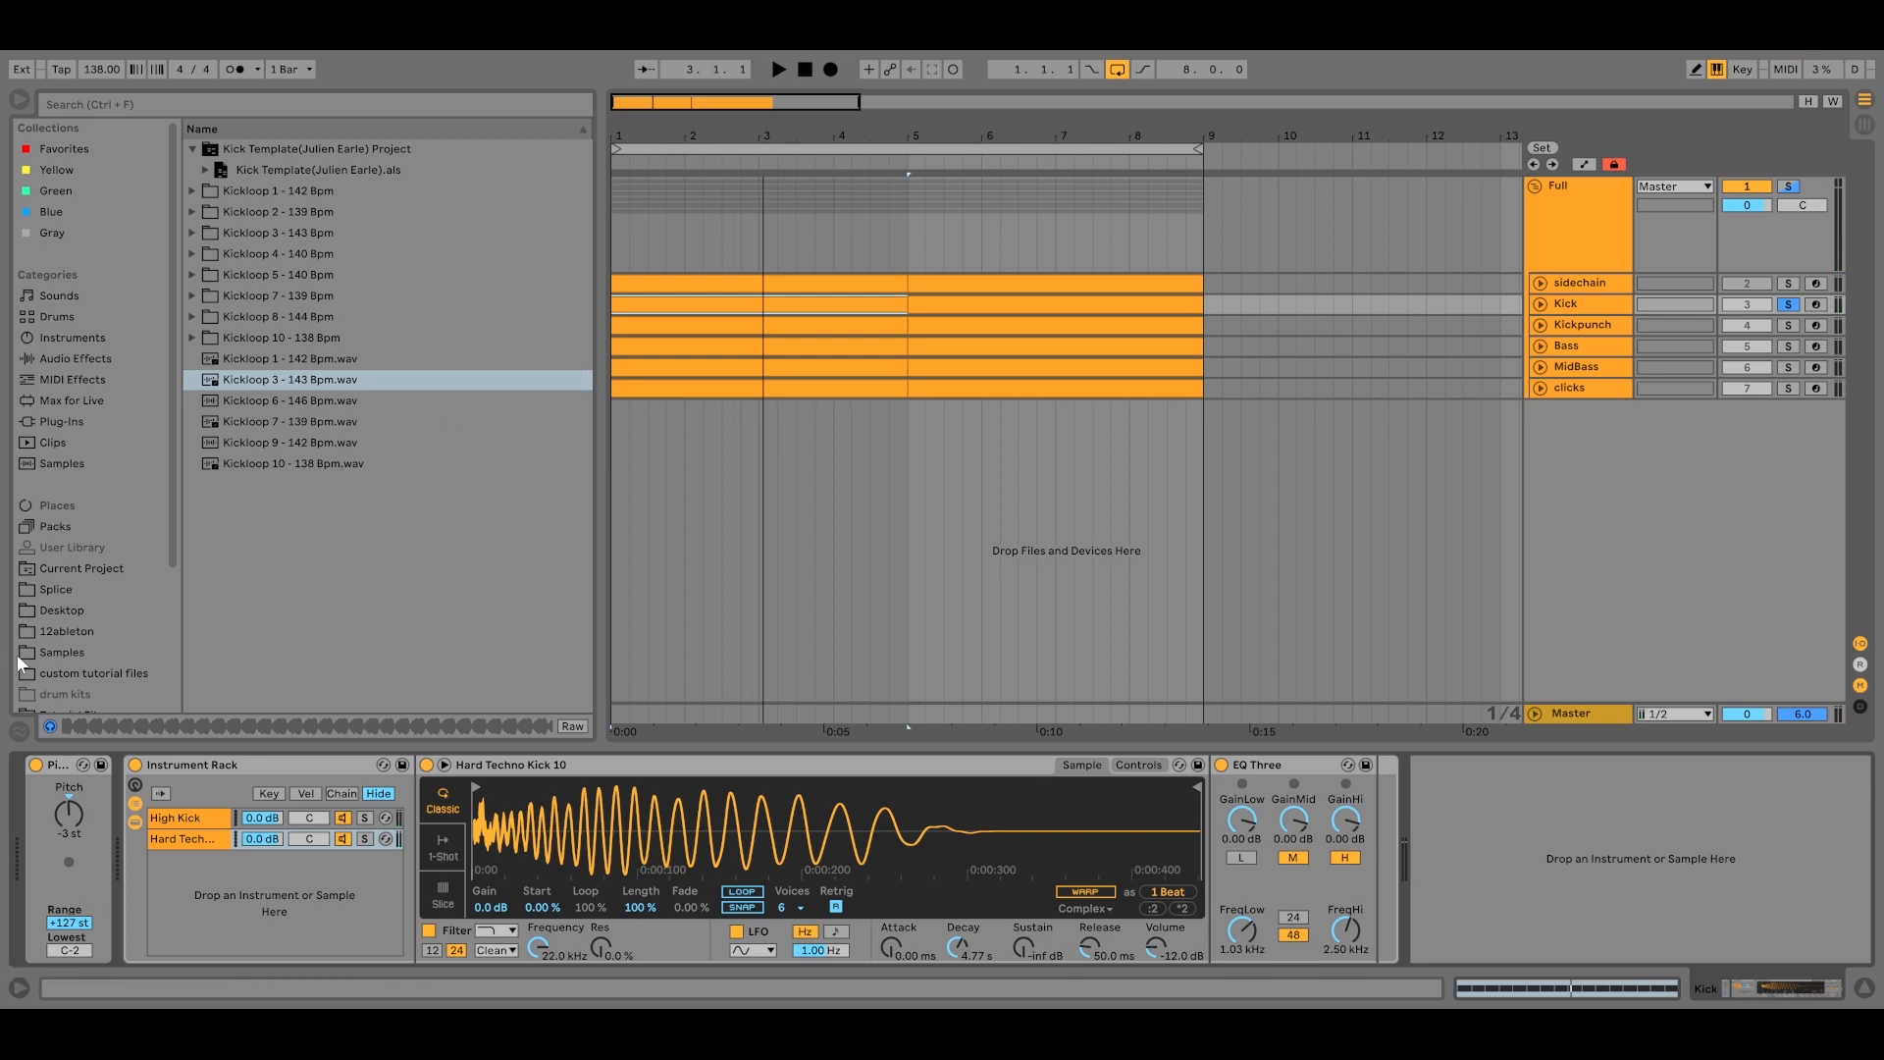
pyautogui.press('space')
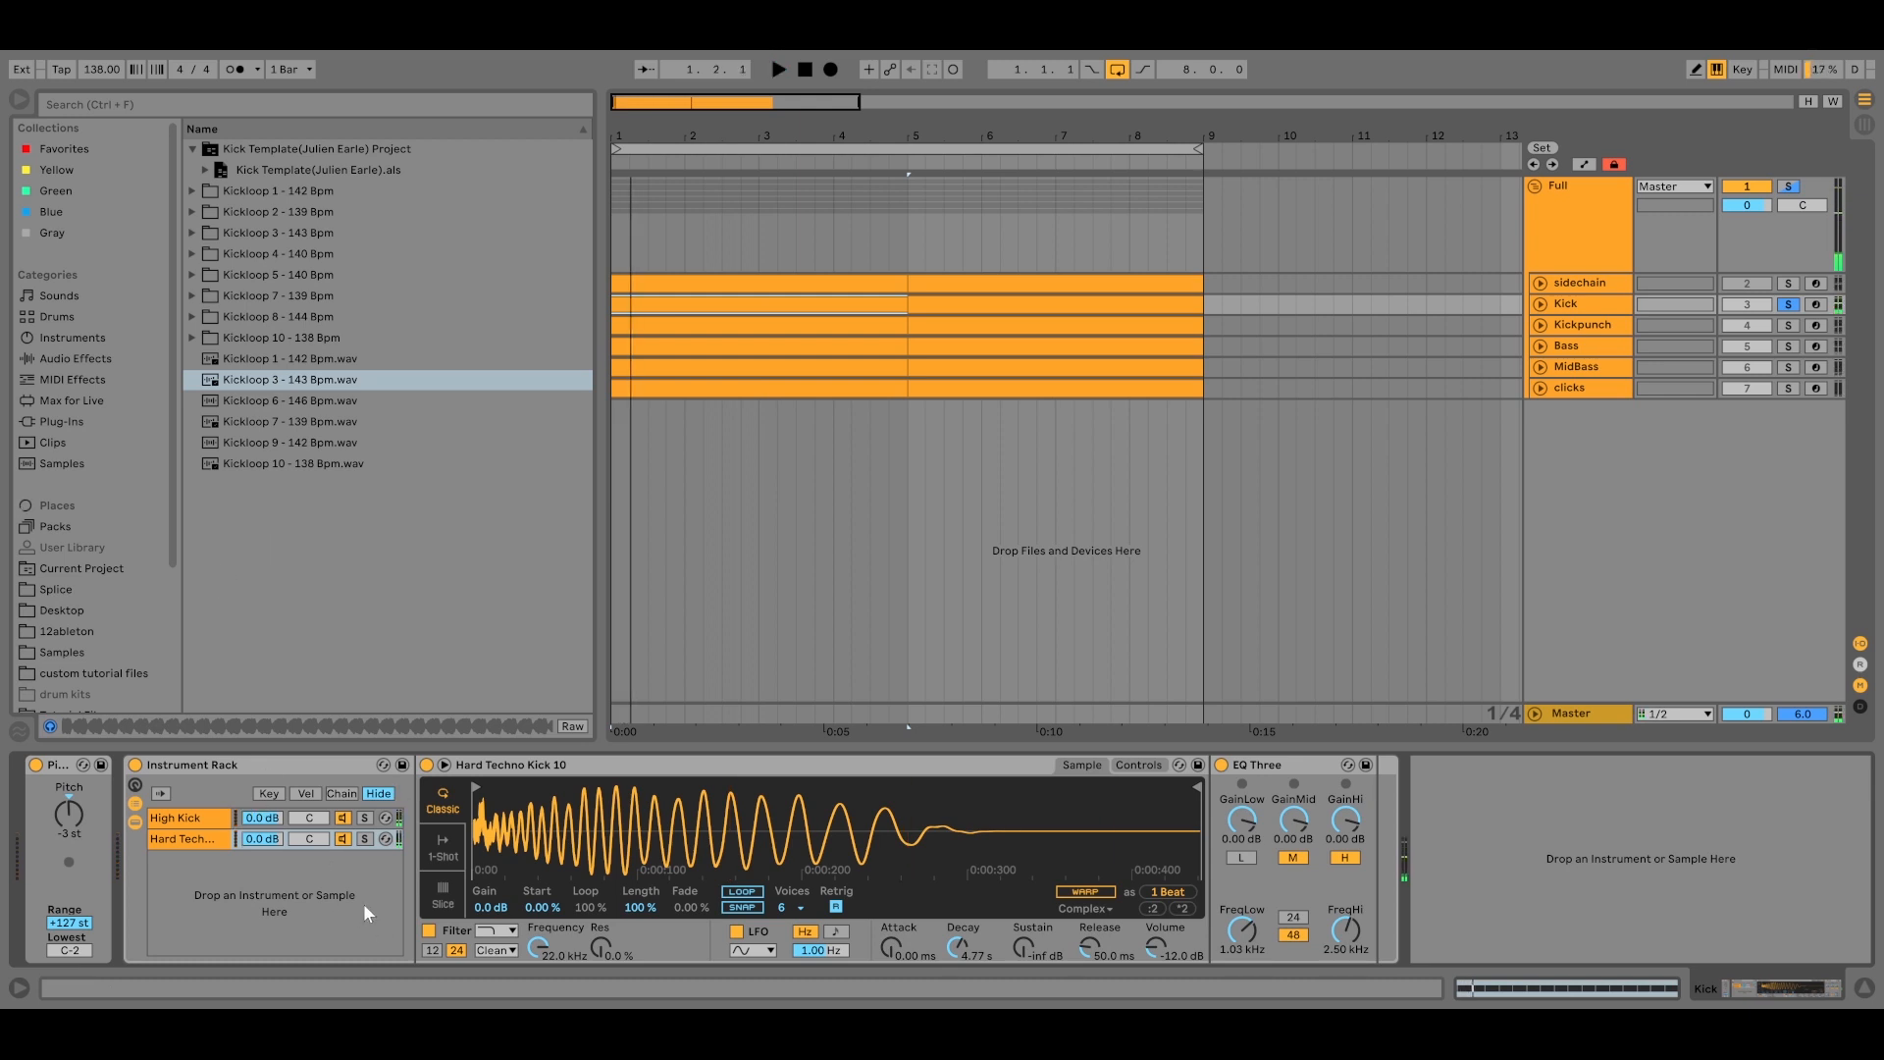
# Solo the High Kick chain in the Kick track's Instrument Rack and audition it.
pyautogui.click(368, 826)
pyautogui.click(364, 817)
pyautogui.press('space')
pyautogui.press('space')
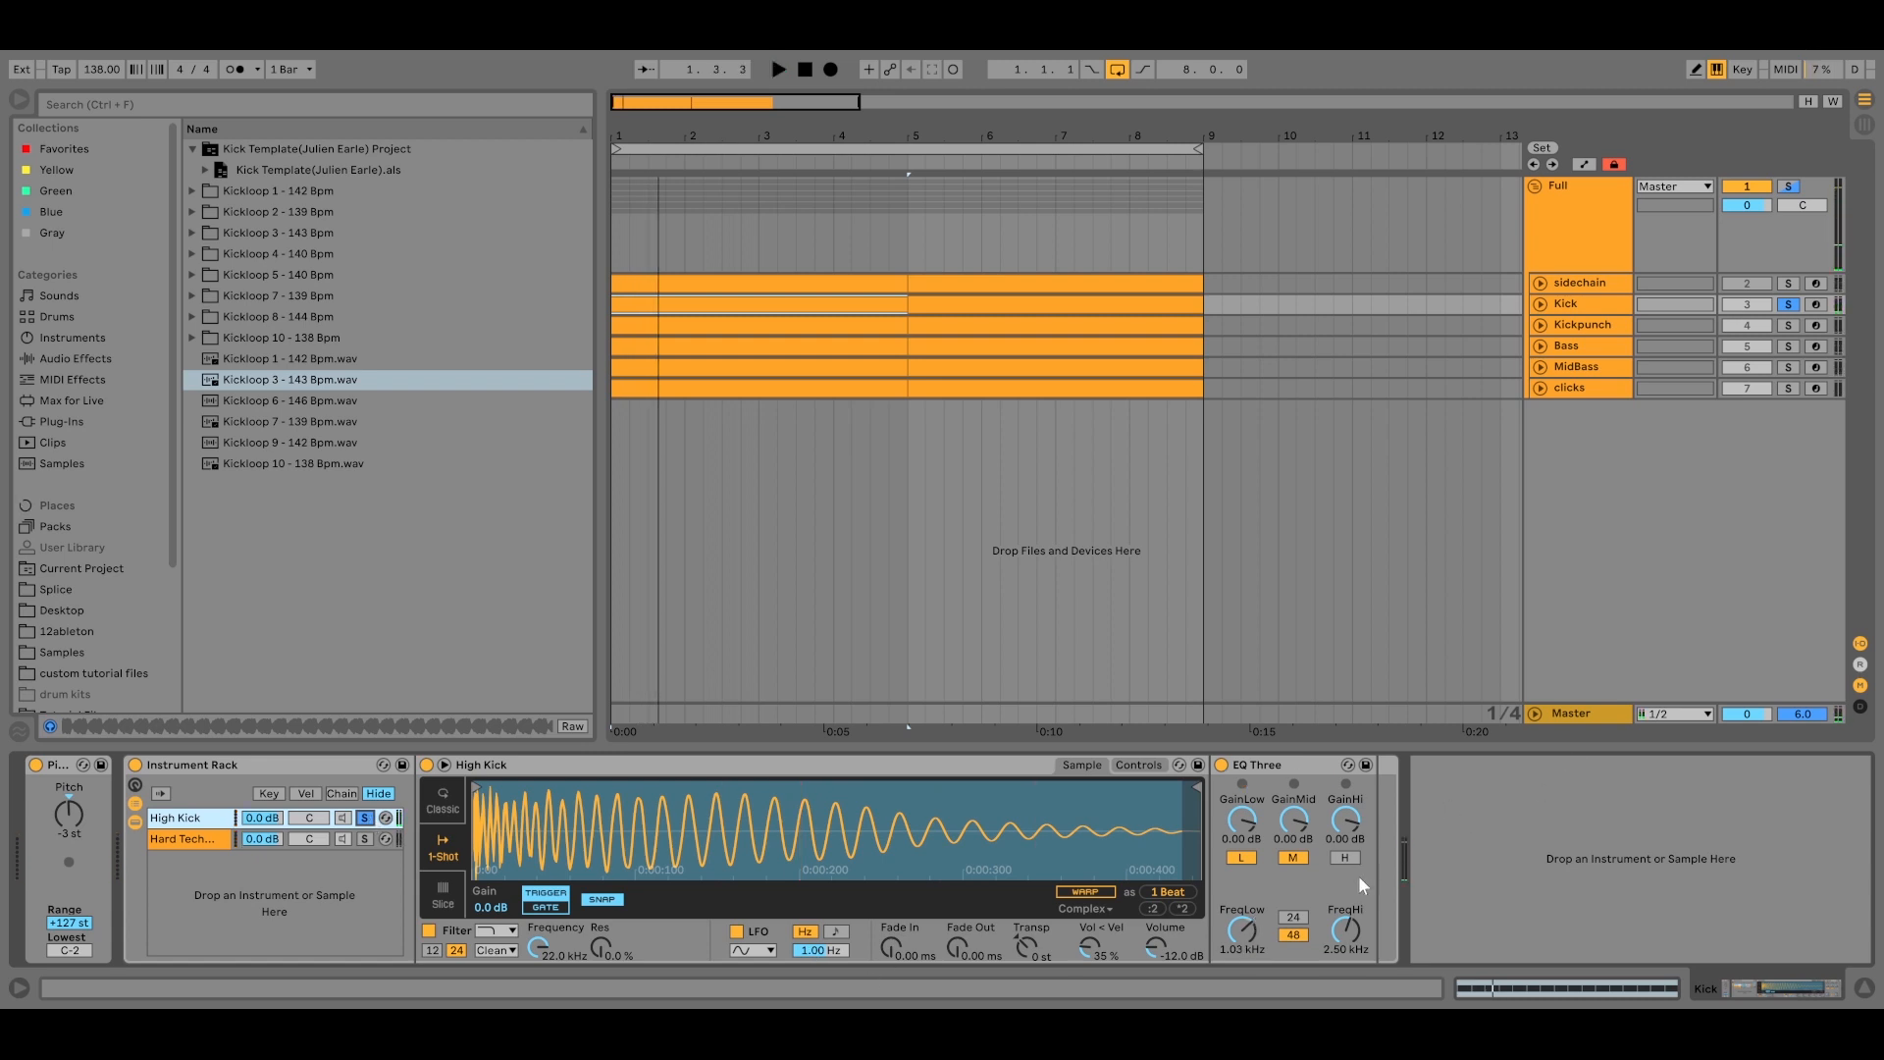
pyautogui.press('space')
# Solo the Hard Techno Kick chain and compare its sound with EQ Three bypassed and active.
pyautogui.click(365, 839)
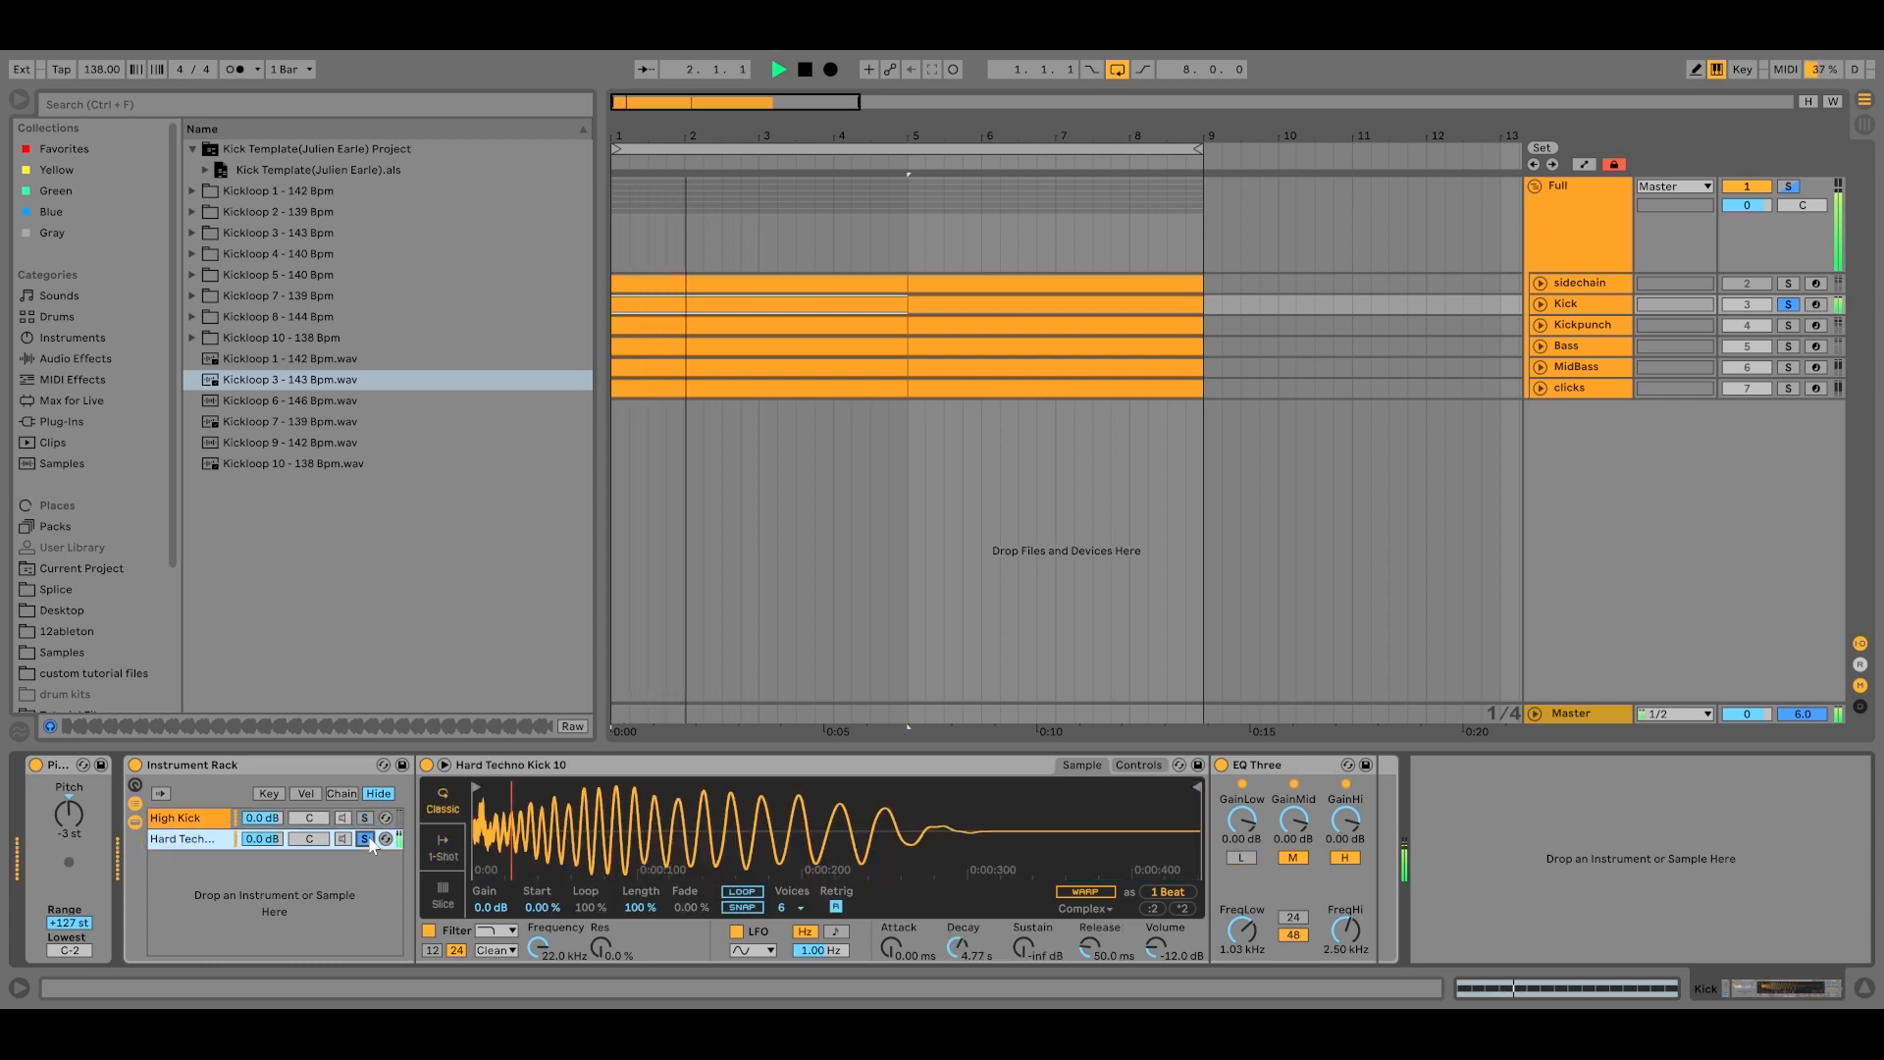
pyautogui.press('space')
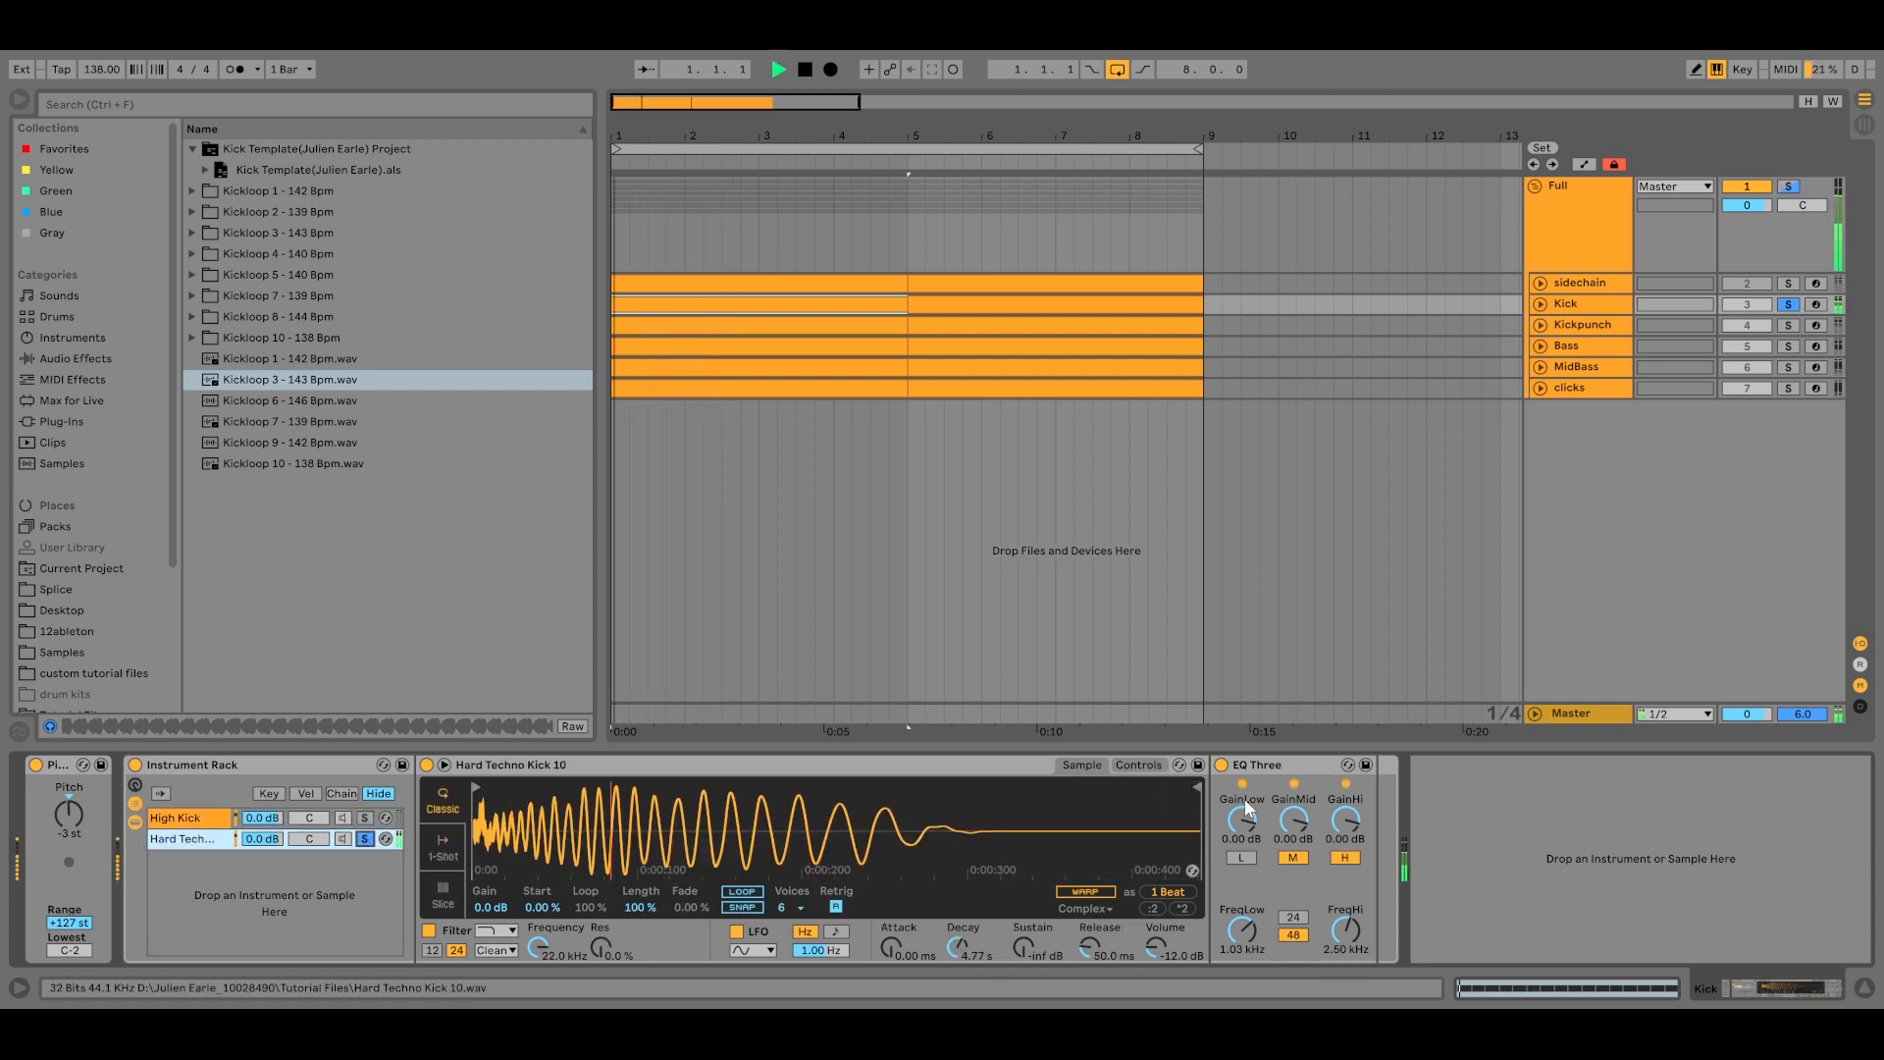
pyautogui.click(1221, 765)
pyautogui.click(1222, 763)
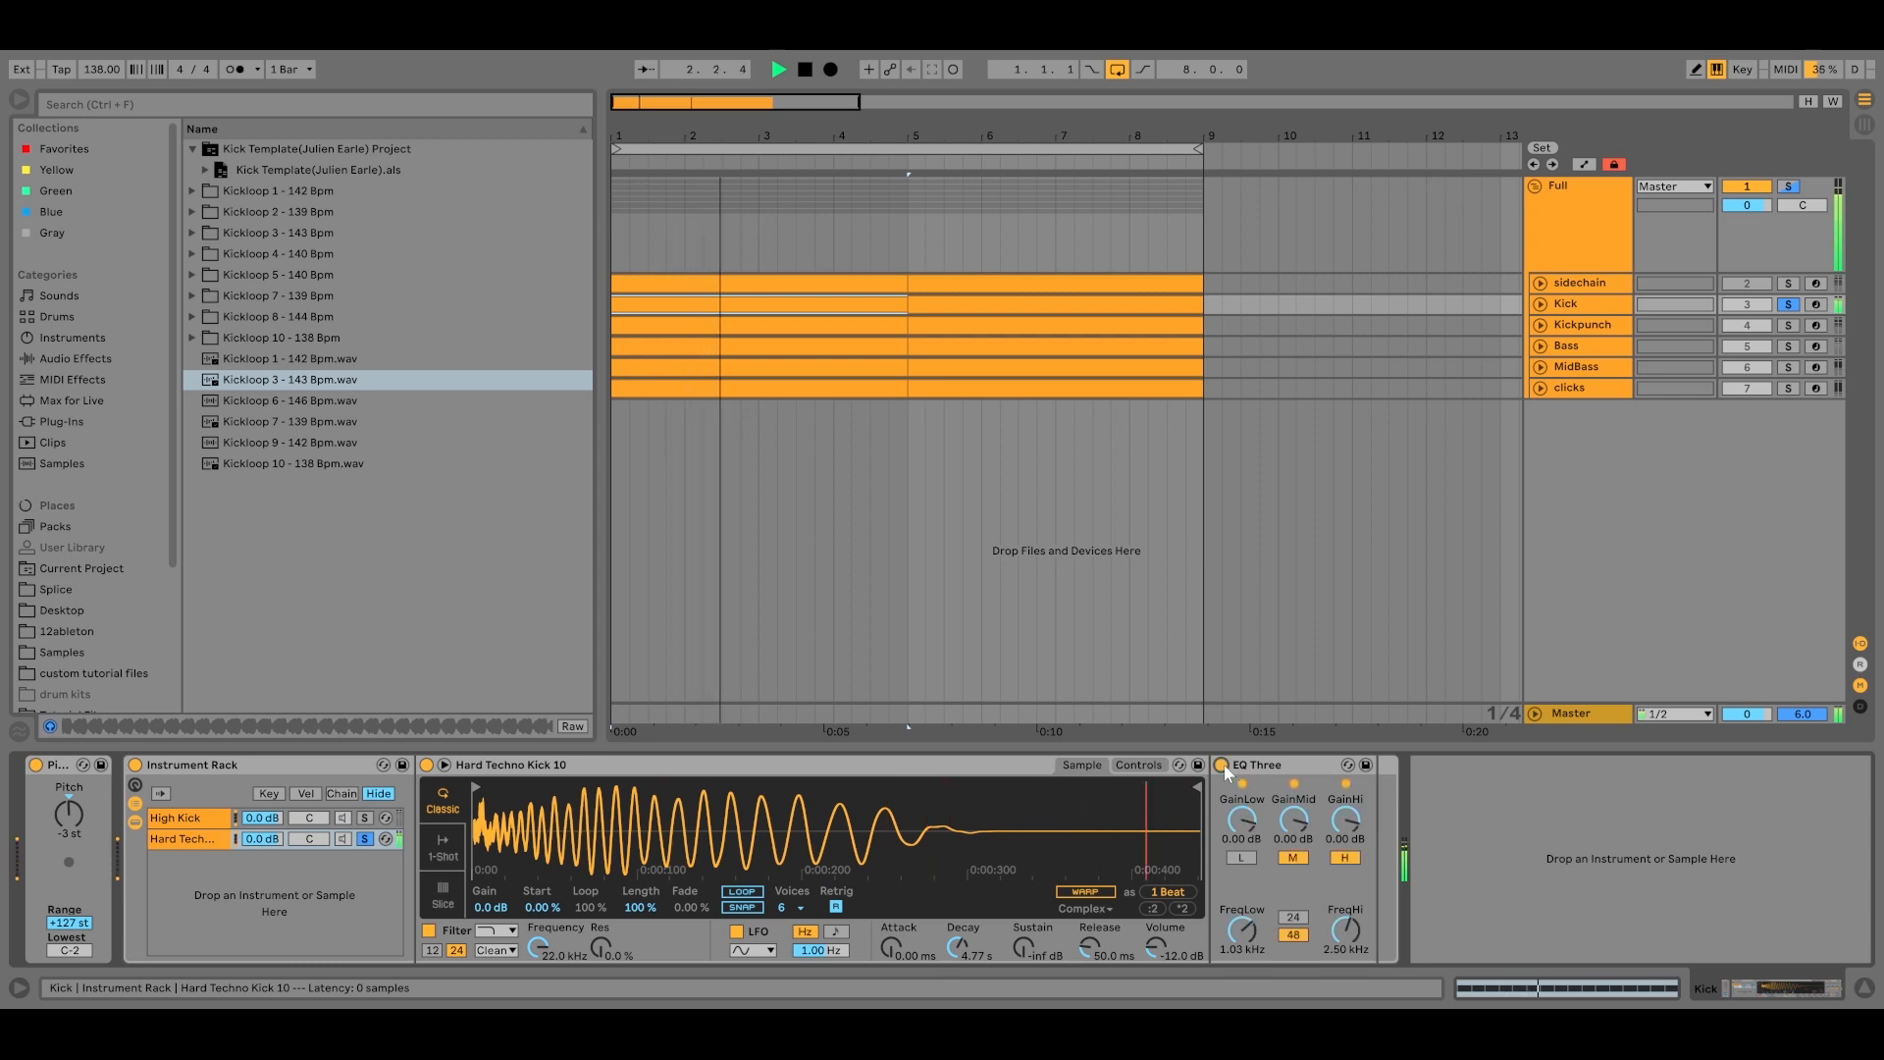
# Unsolo the Hard Techno Kick chain and compare both layers with its EQ Three mid band off and on.
pyautogui.click(1293, 859)
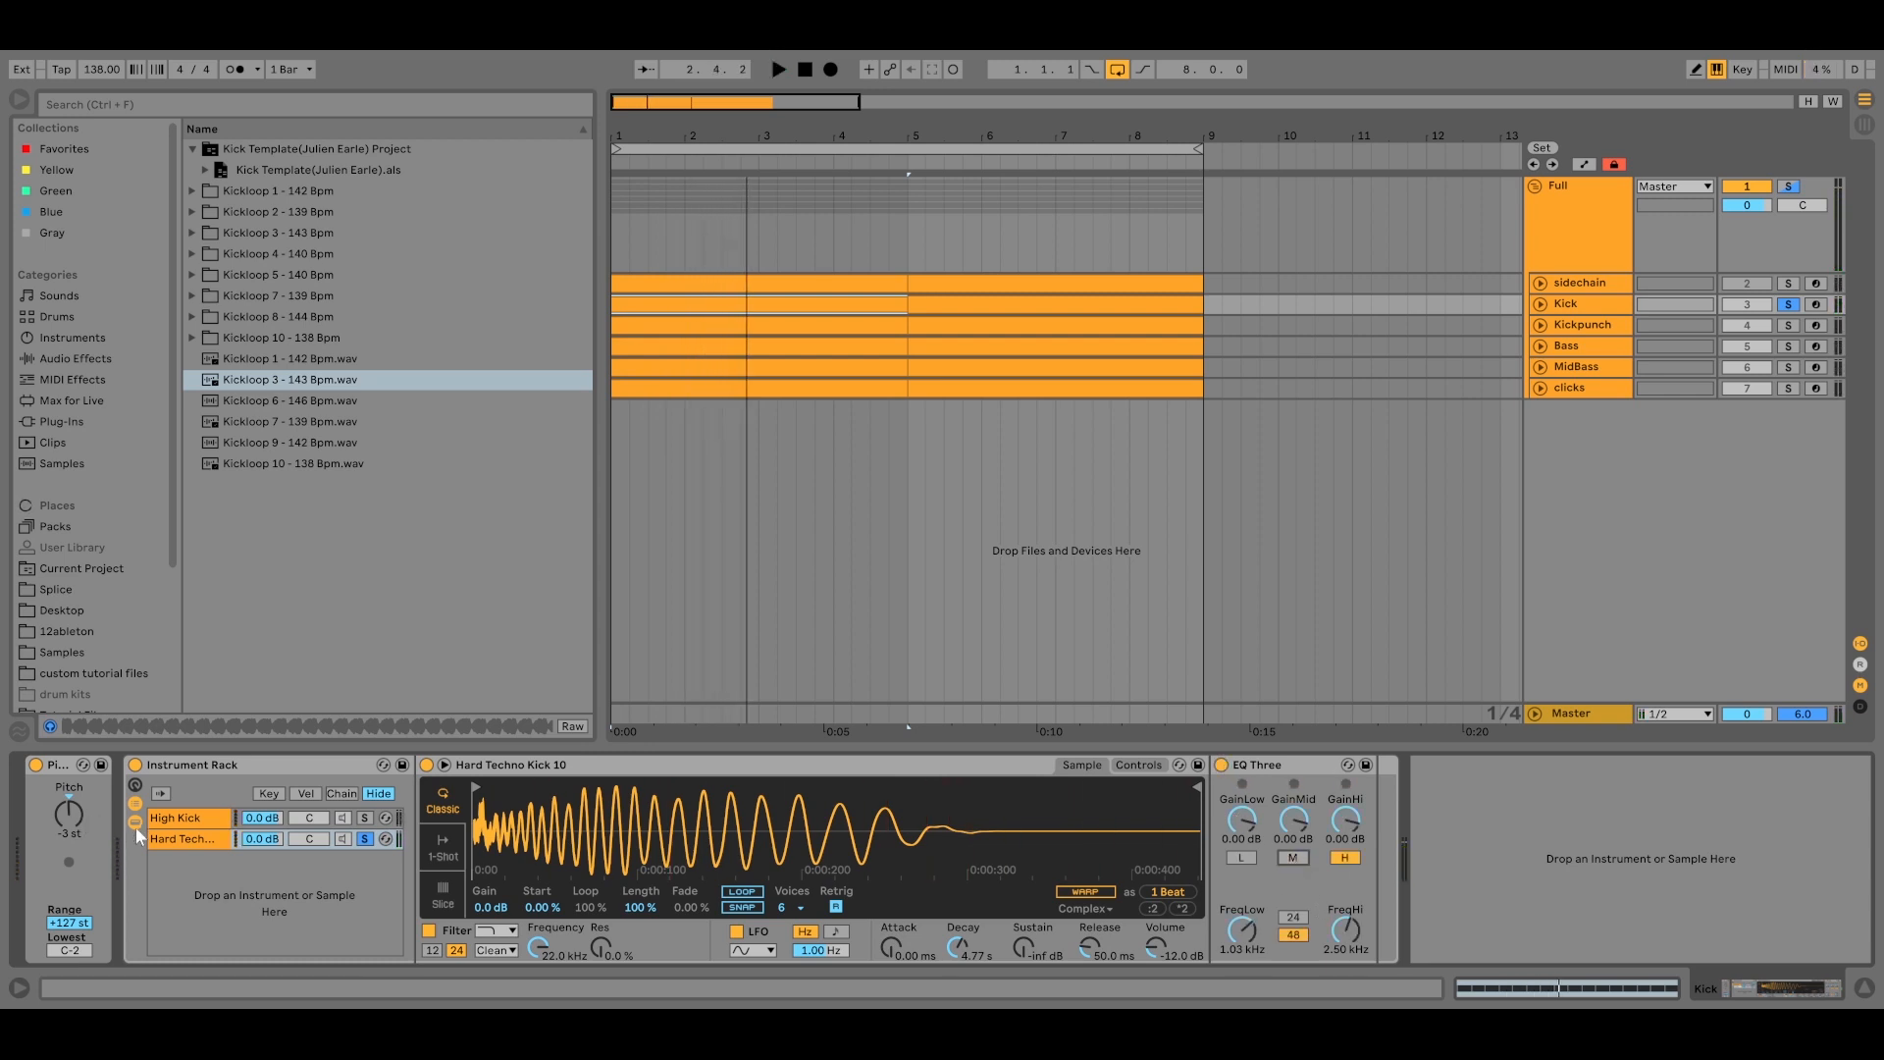
pyautogui.press('space')
pyautogui.click(365, 839)
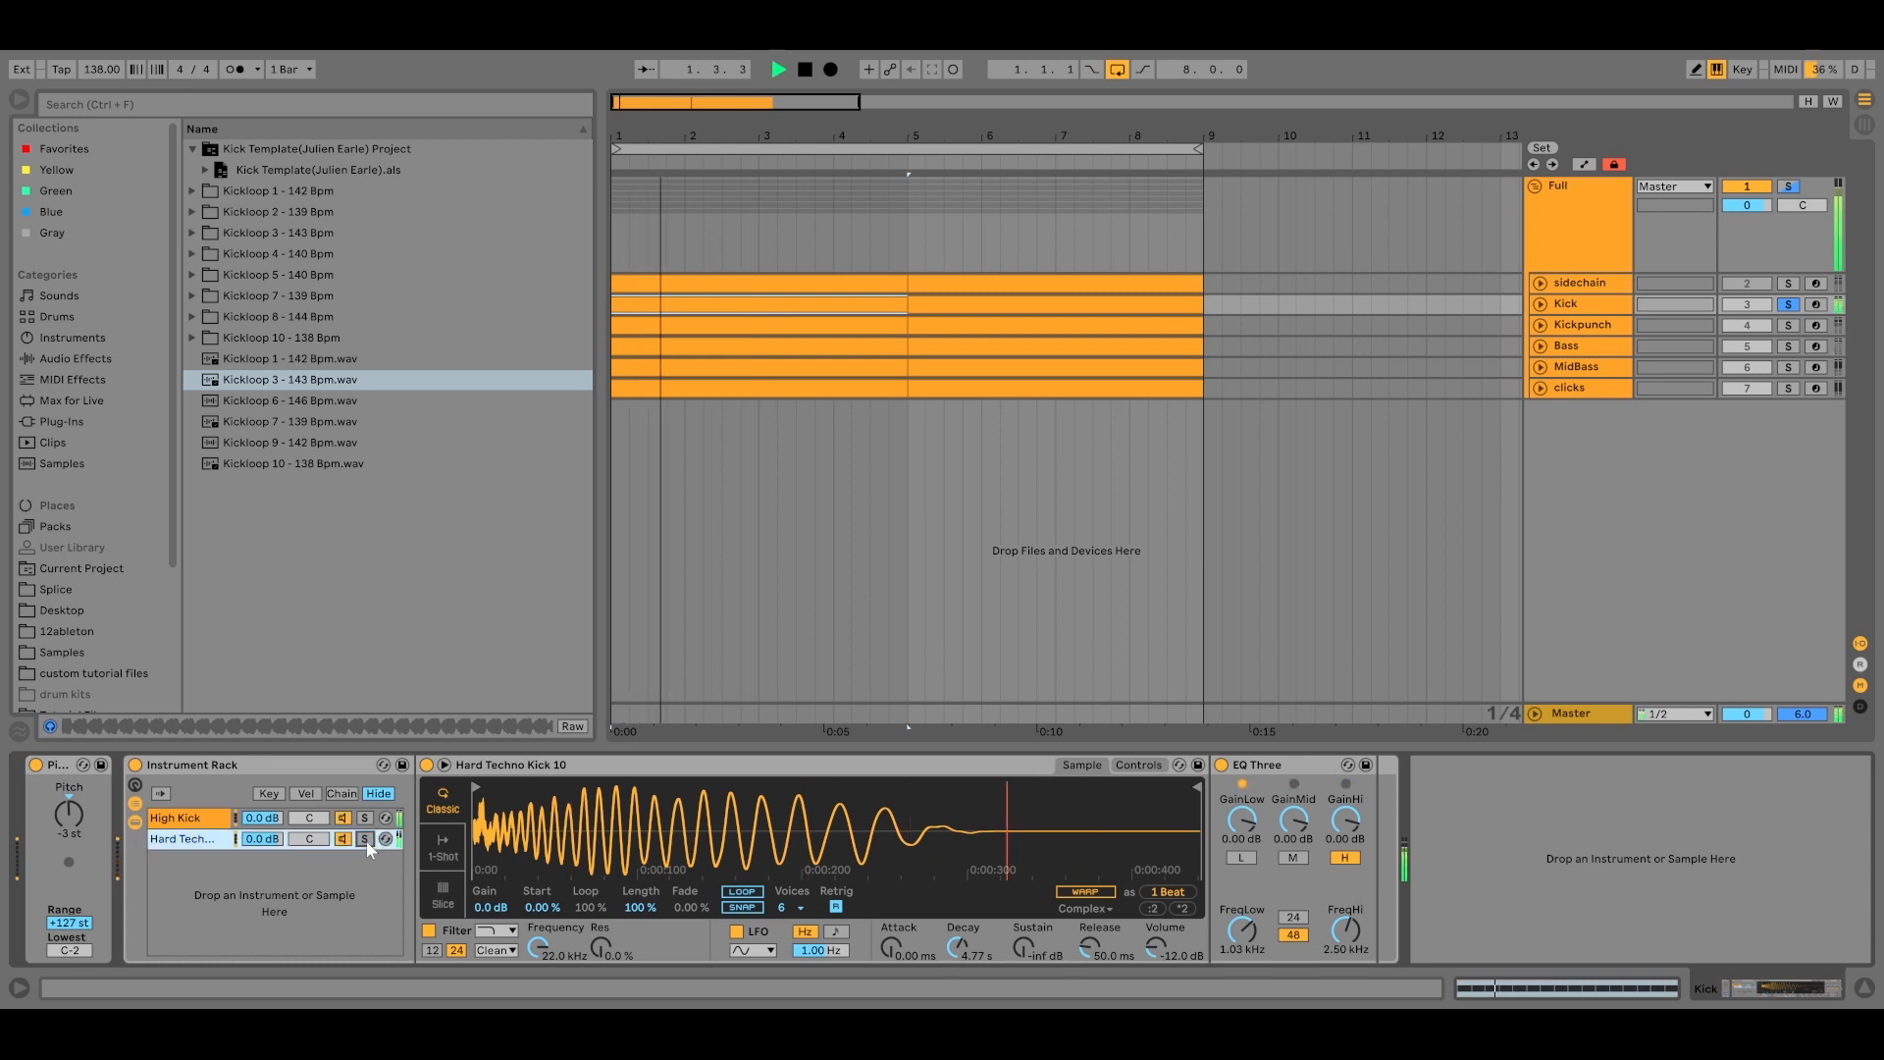
pyautogui.click(1305, 857)
pyautogui.press('space')
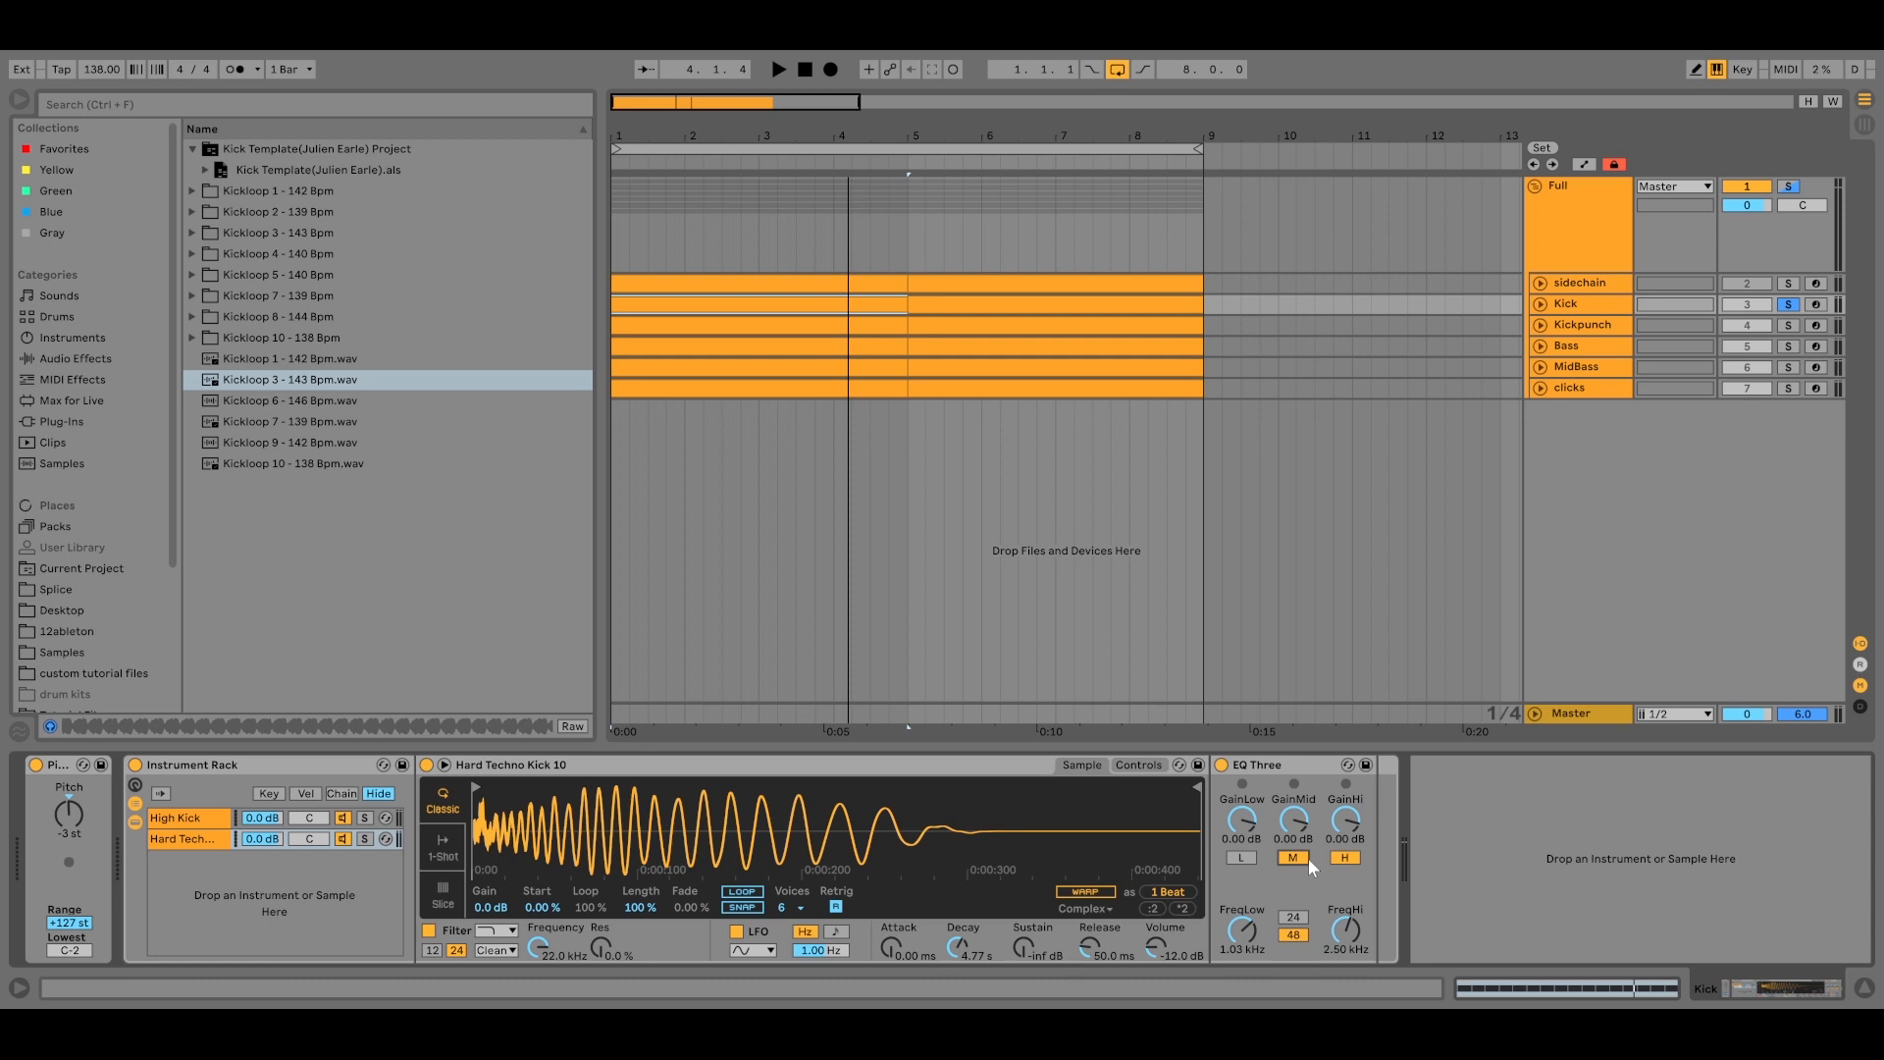
# Play back the two combined kick layers of the soloed Kick track several times from the start.
pyautogui.press('space')
pyautogui.press('space')
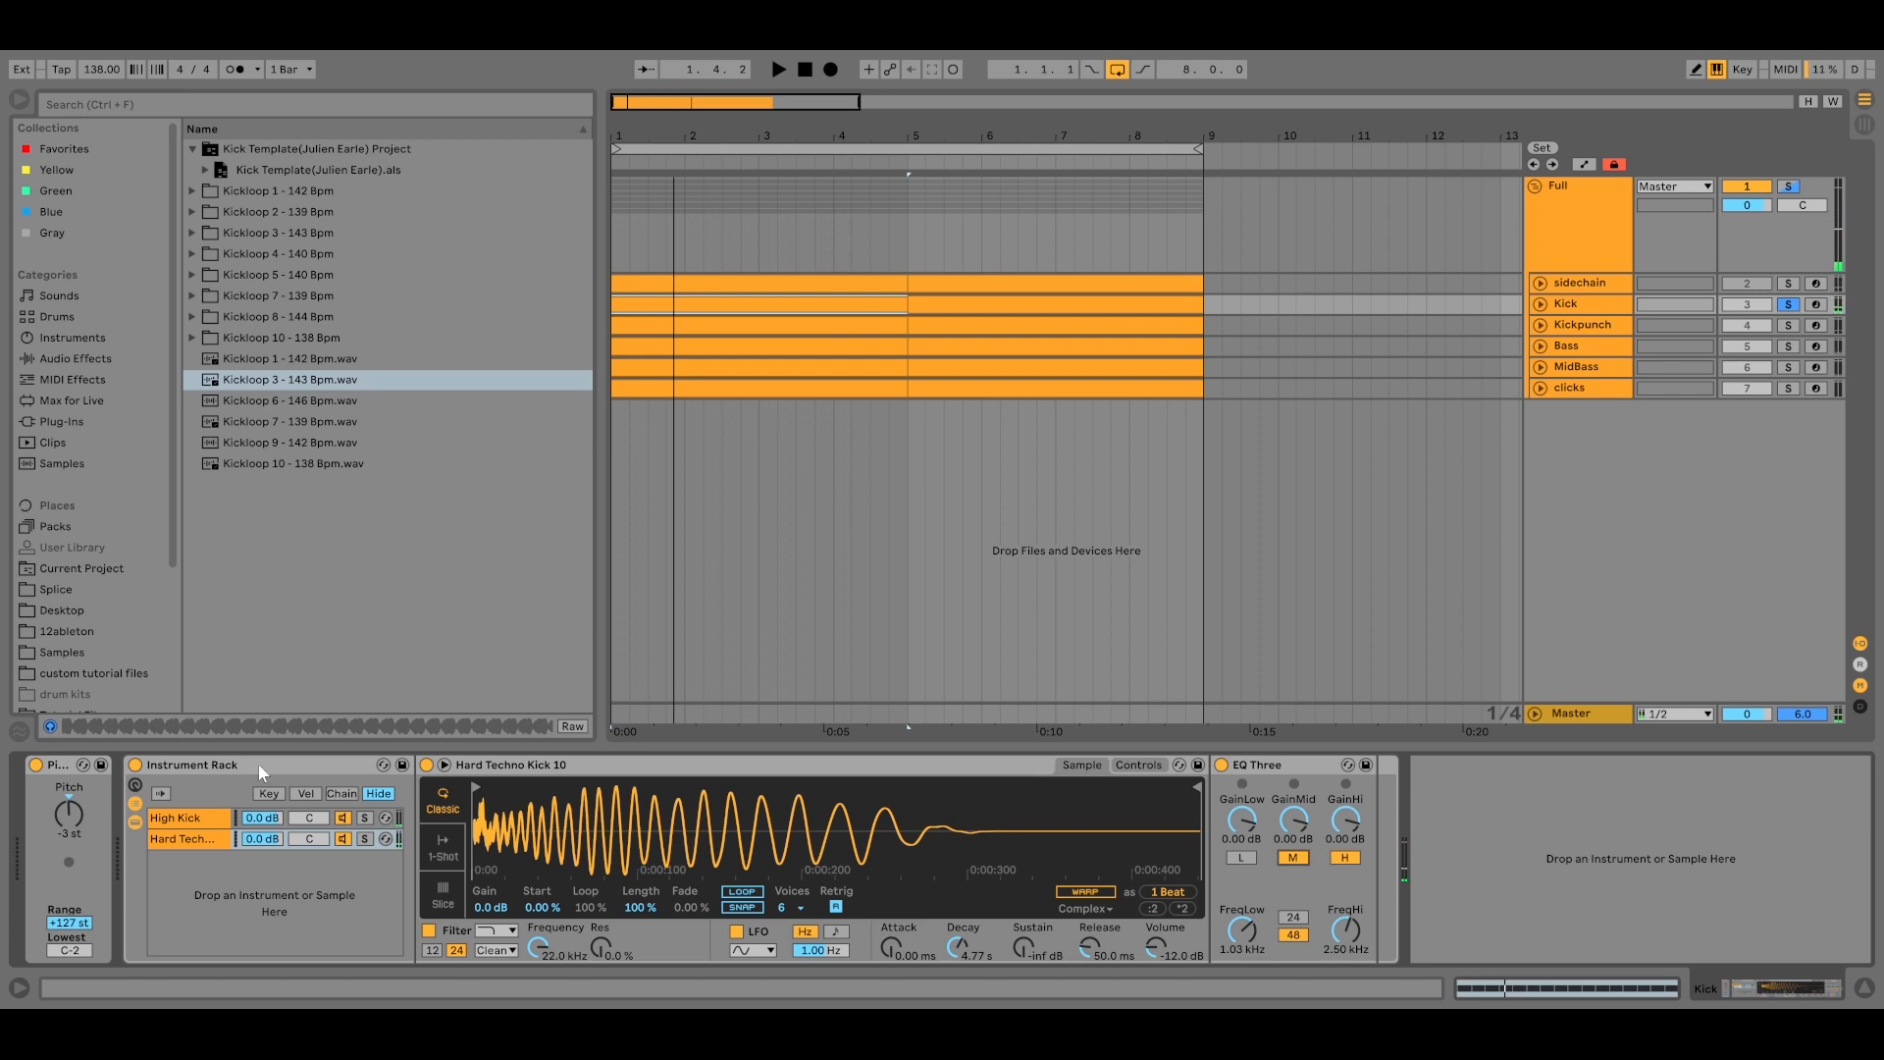
pyautogui.press('space')
pyautogui.press('space')
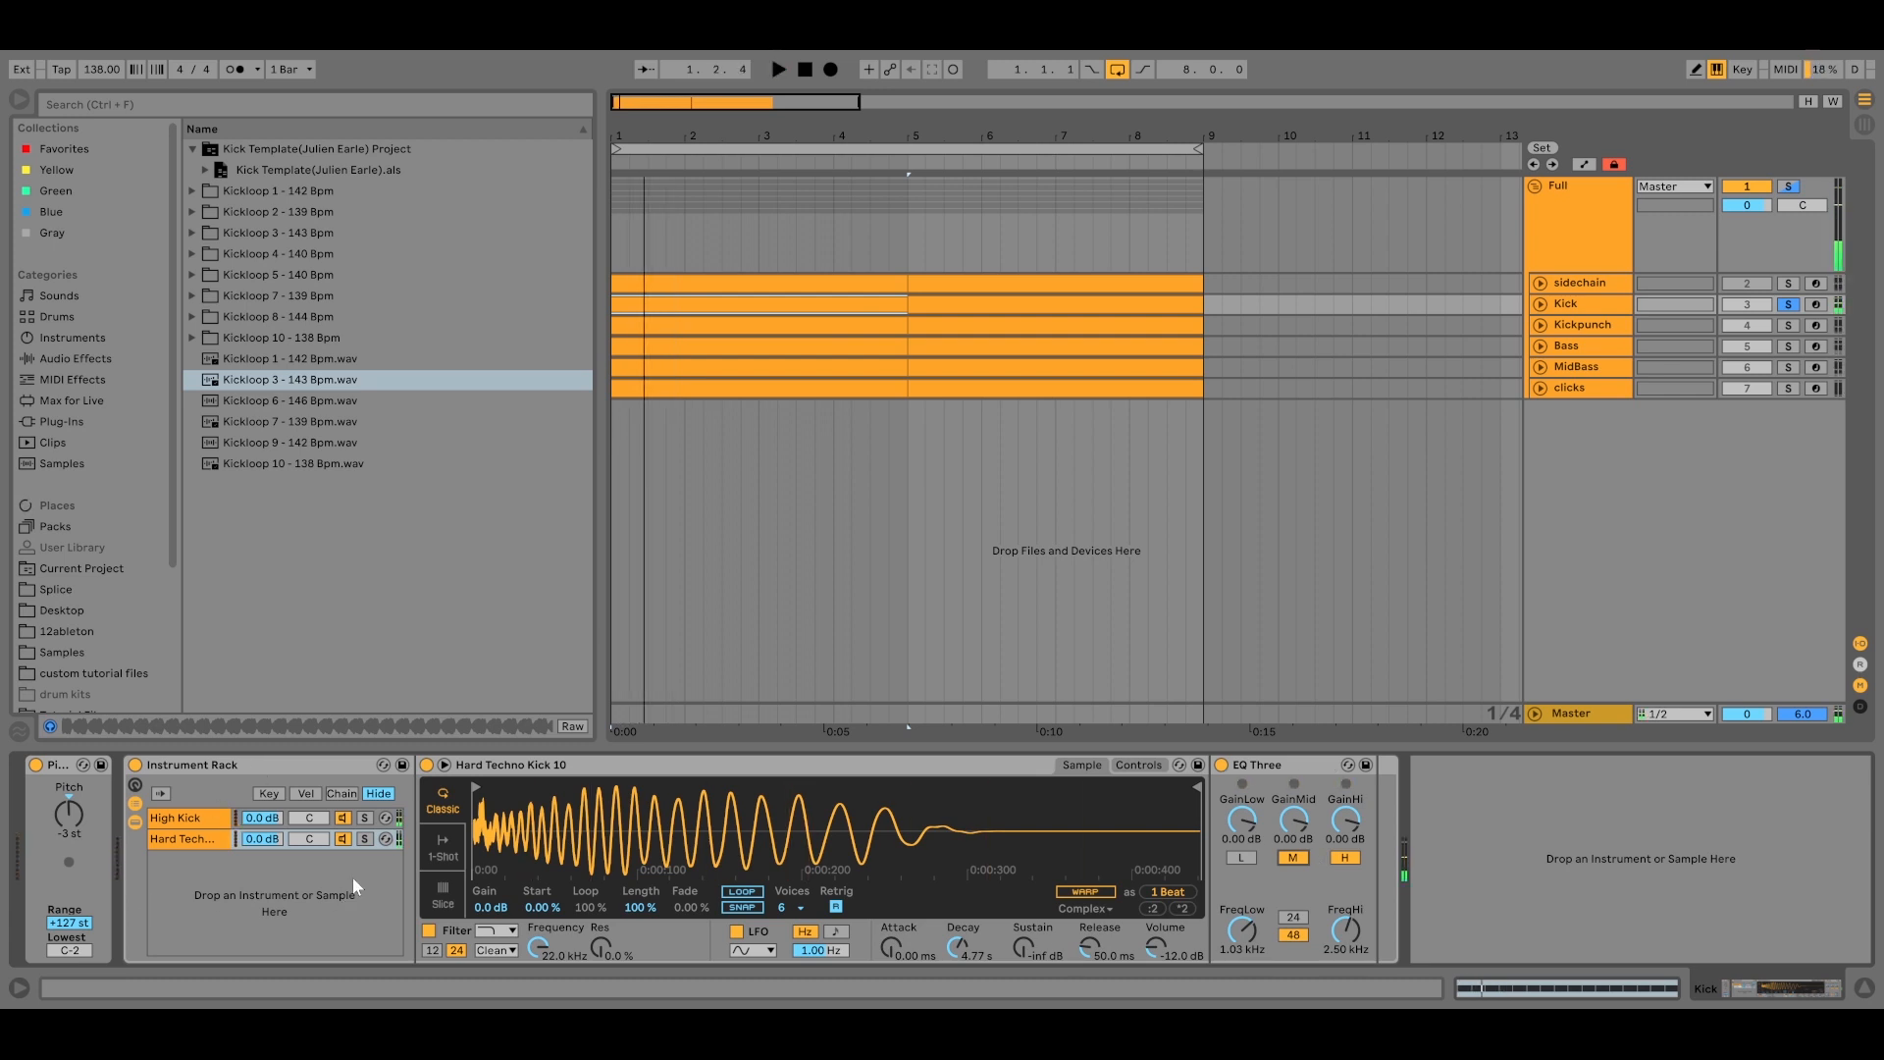
pyautogui.press('space')
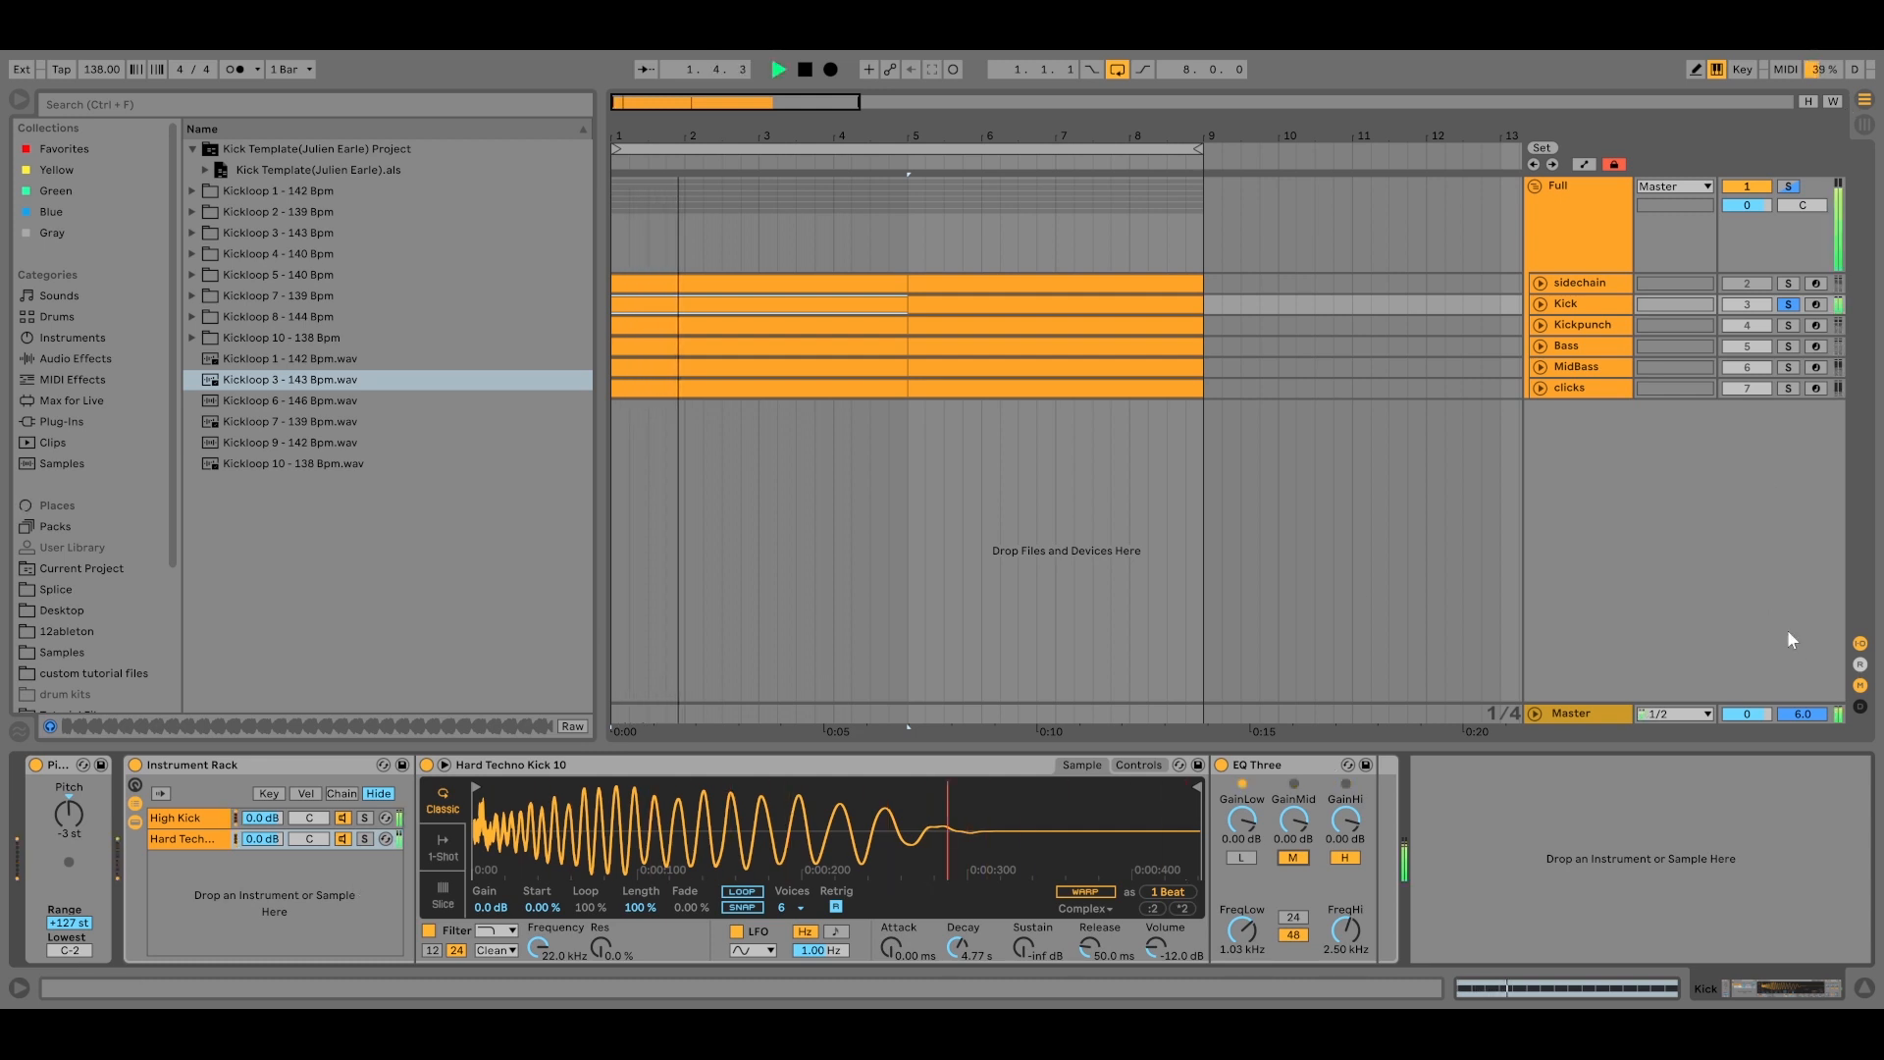
pyautogui.press('space')
# Solo the Kickpunch track, show its device chain and listen to it.
pyautogui.click(1788, 325)
pyautogui.press('space')
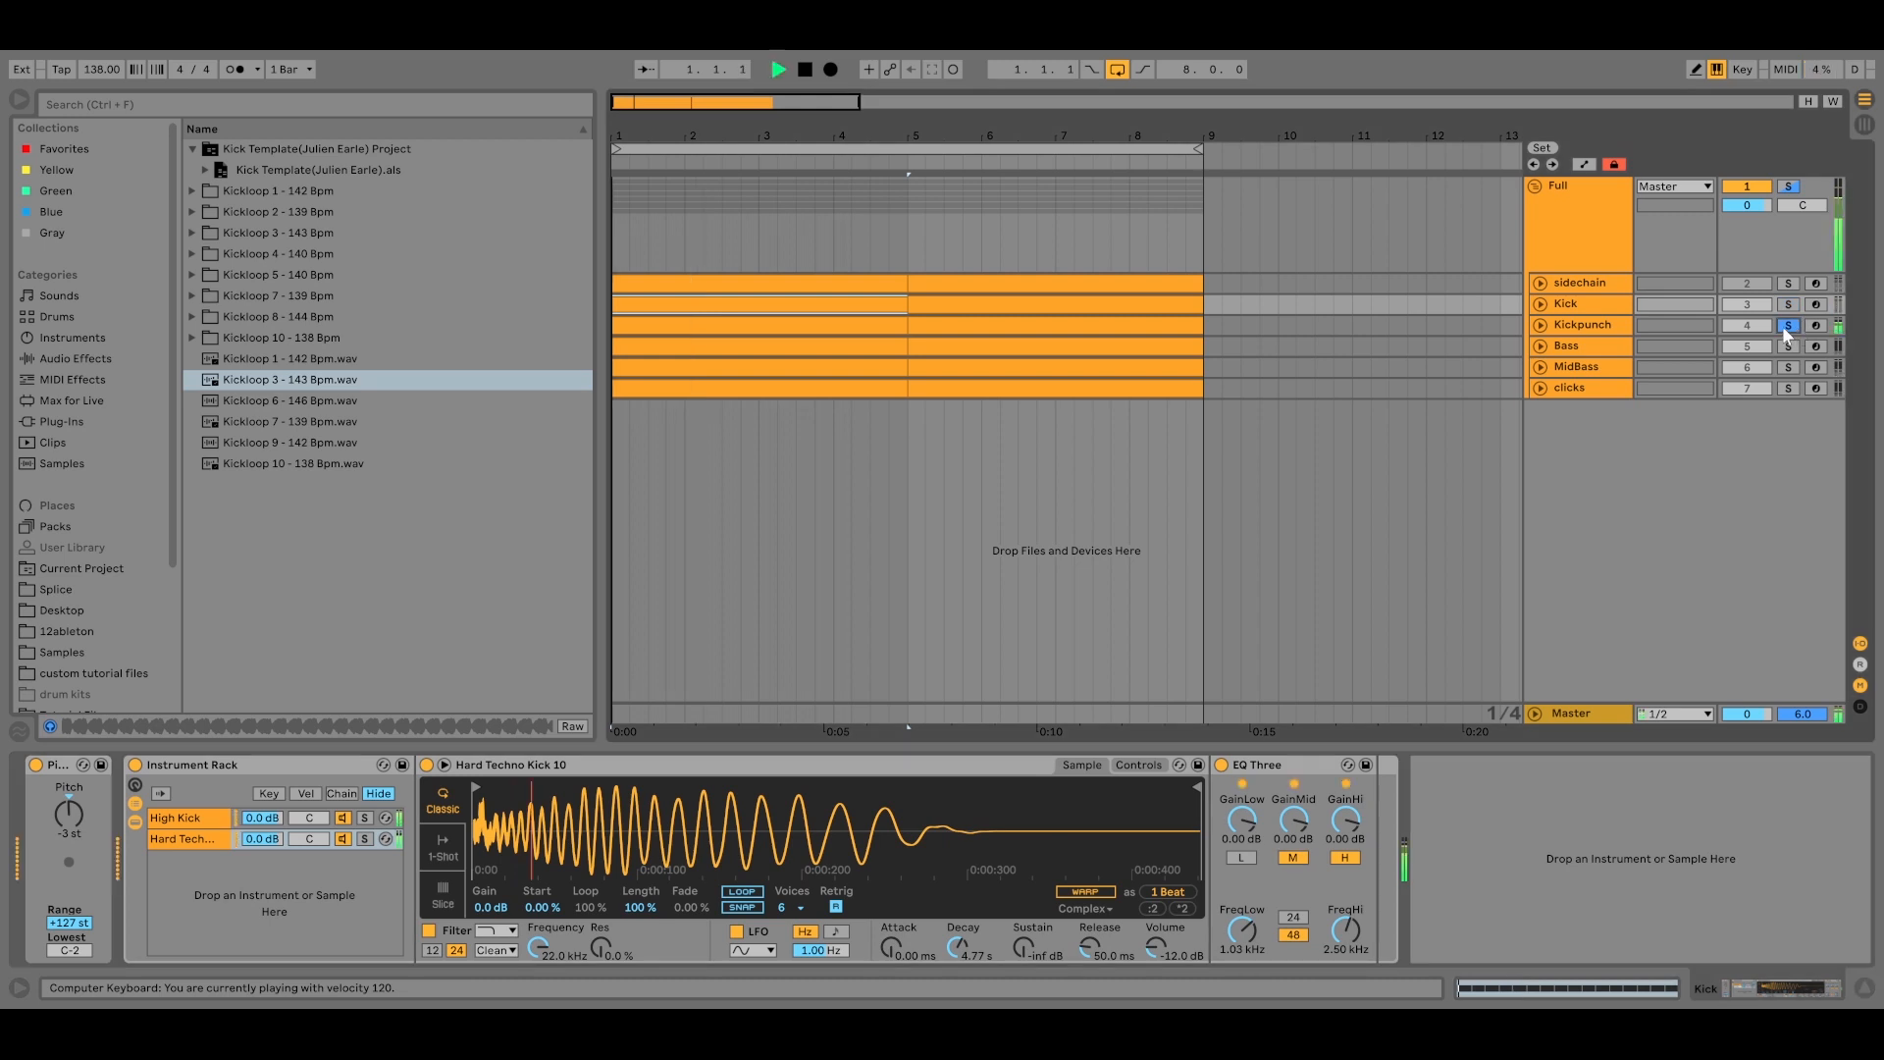
pyautogui.click(1575, 325)
pyautogui.press('space')
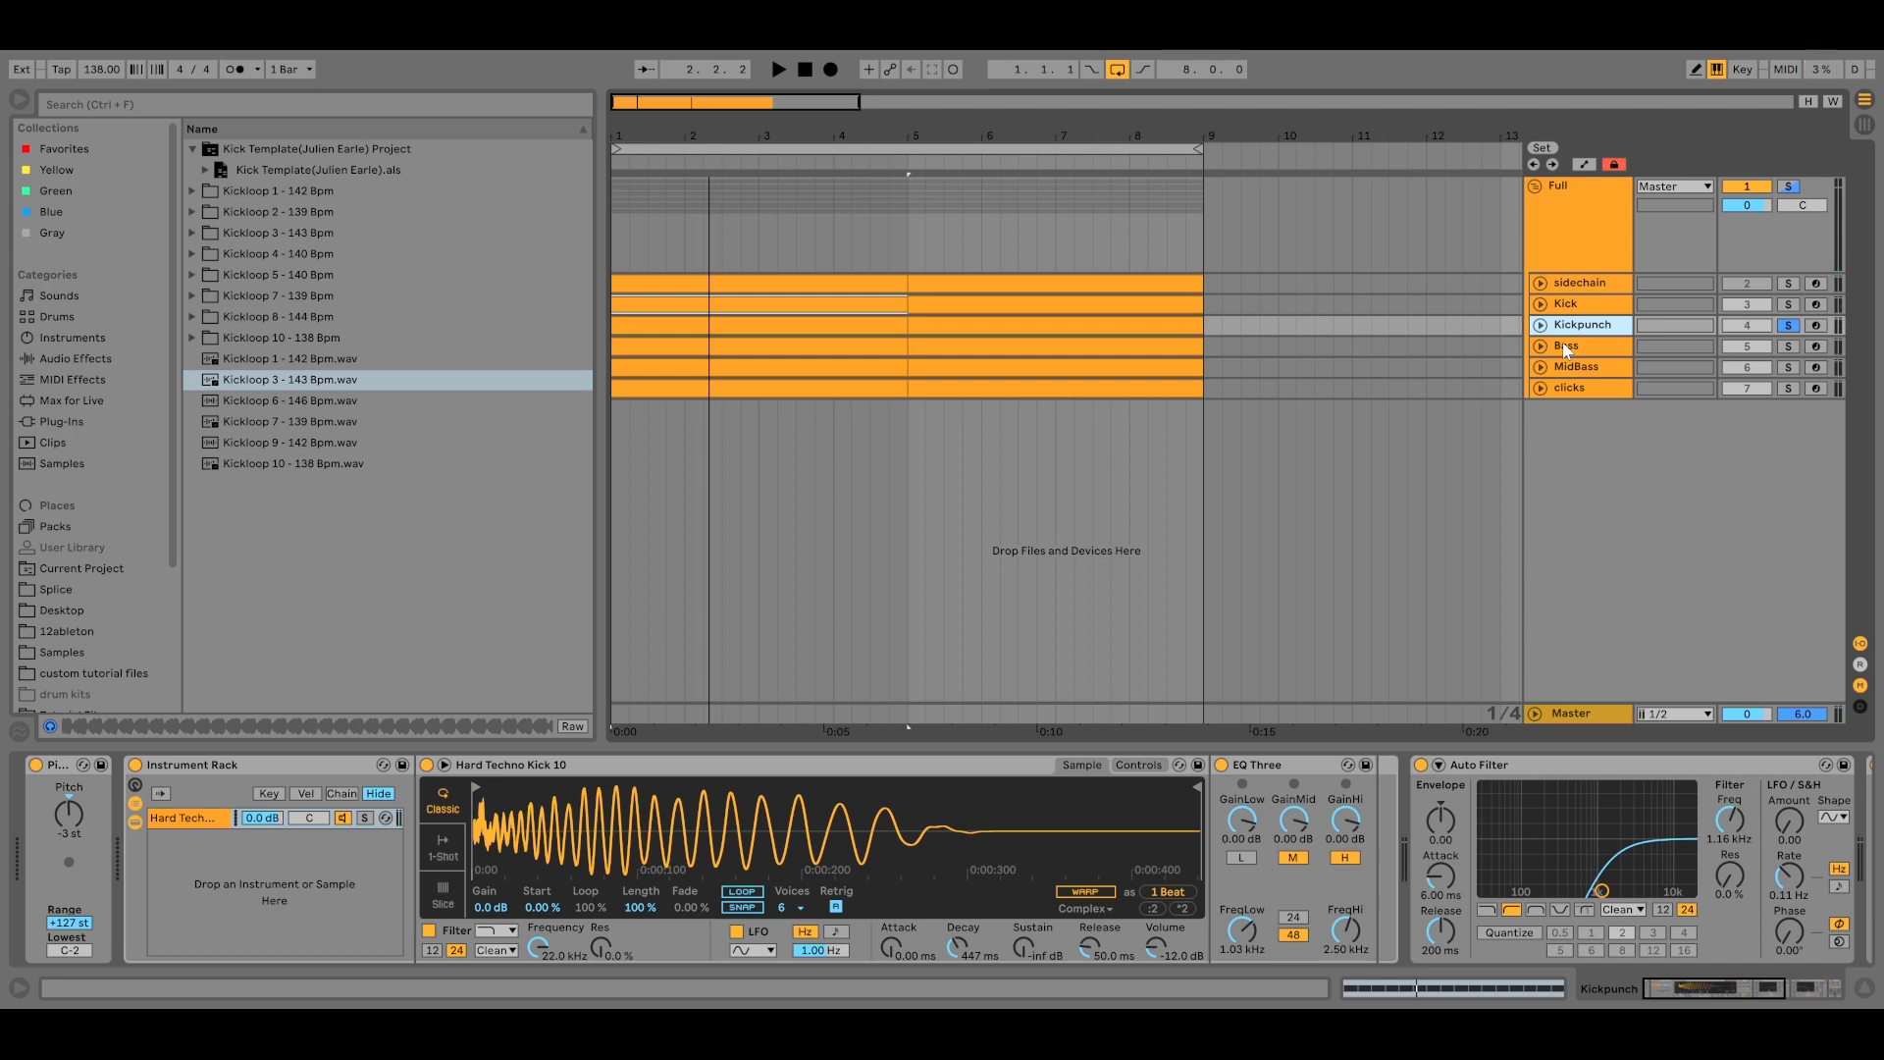
pyautogui.press('space')
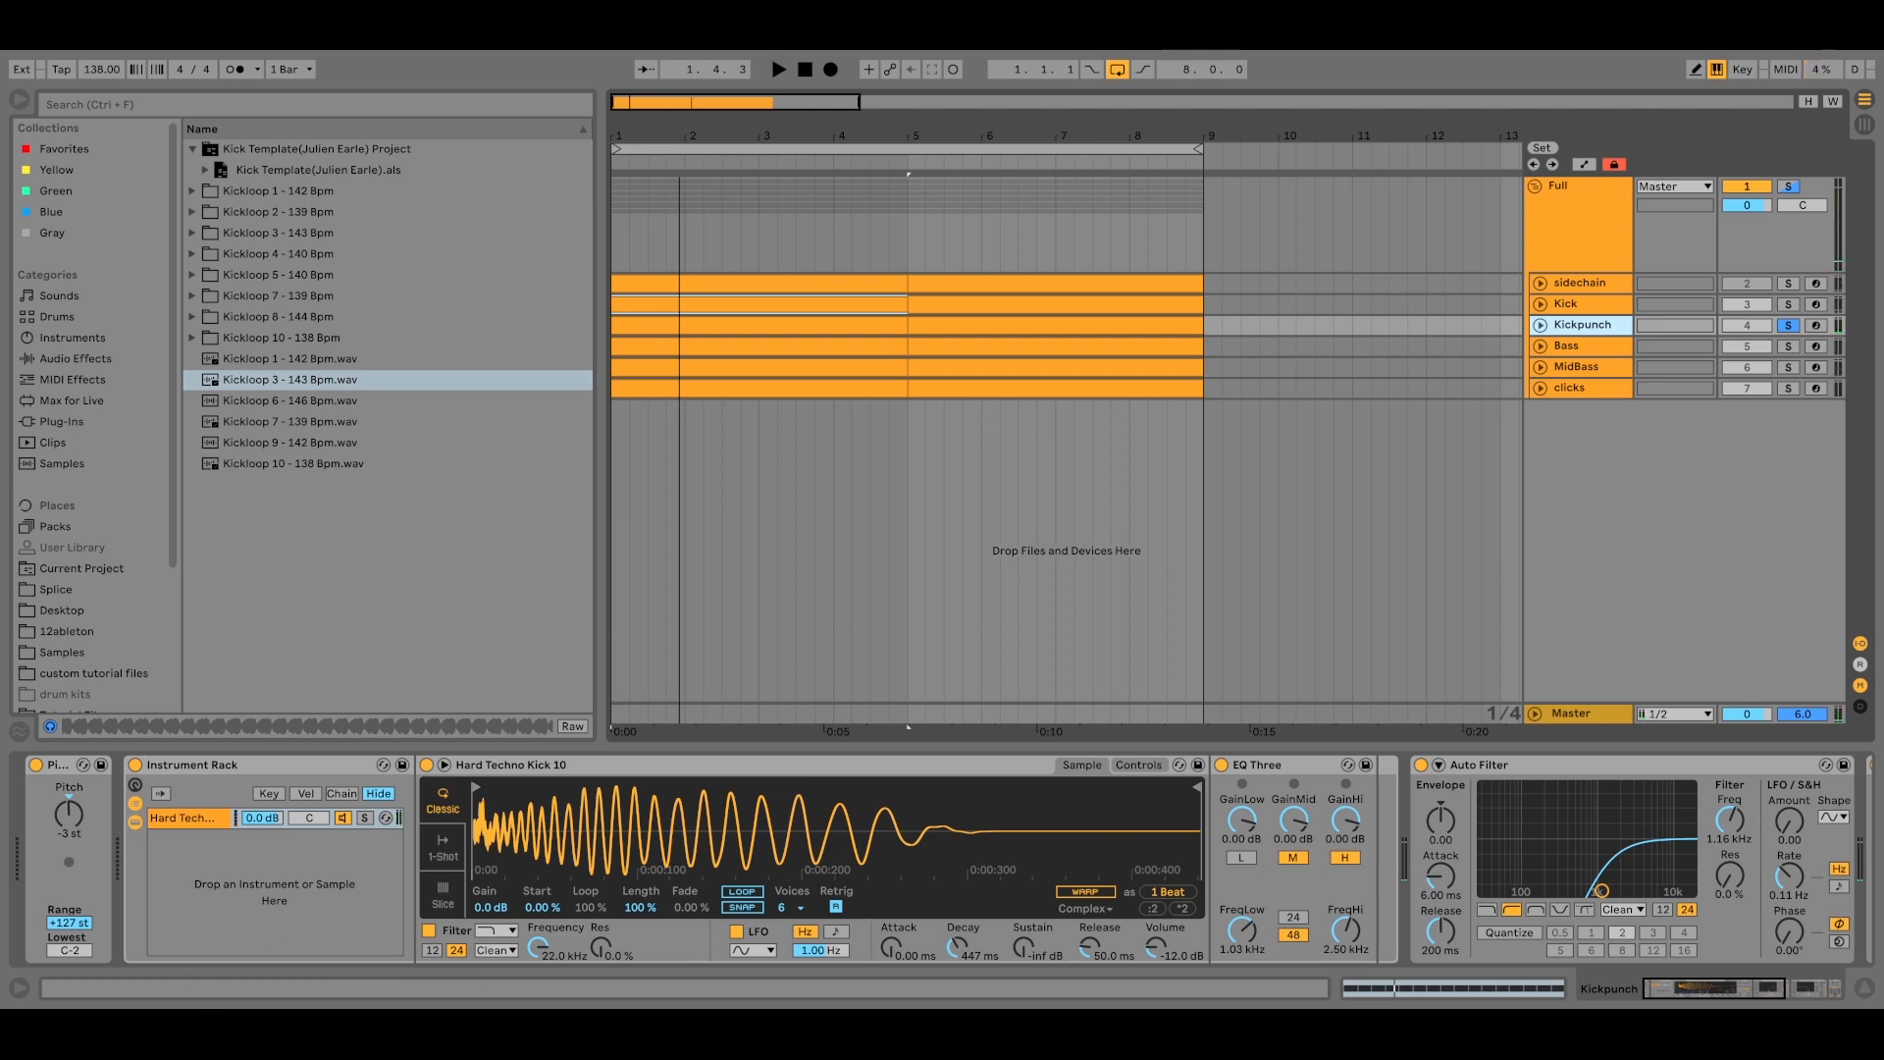
# Bypass both Auto Filters in the Kickpunch device chain.
pyautogui.moveTo(1762, 986); pyautogui.dragTo(1826, 993)
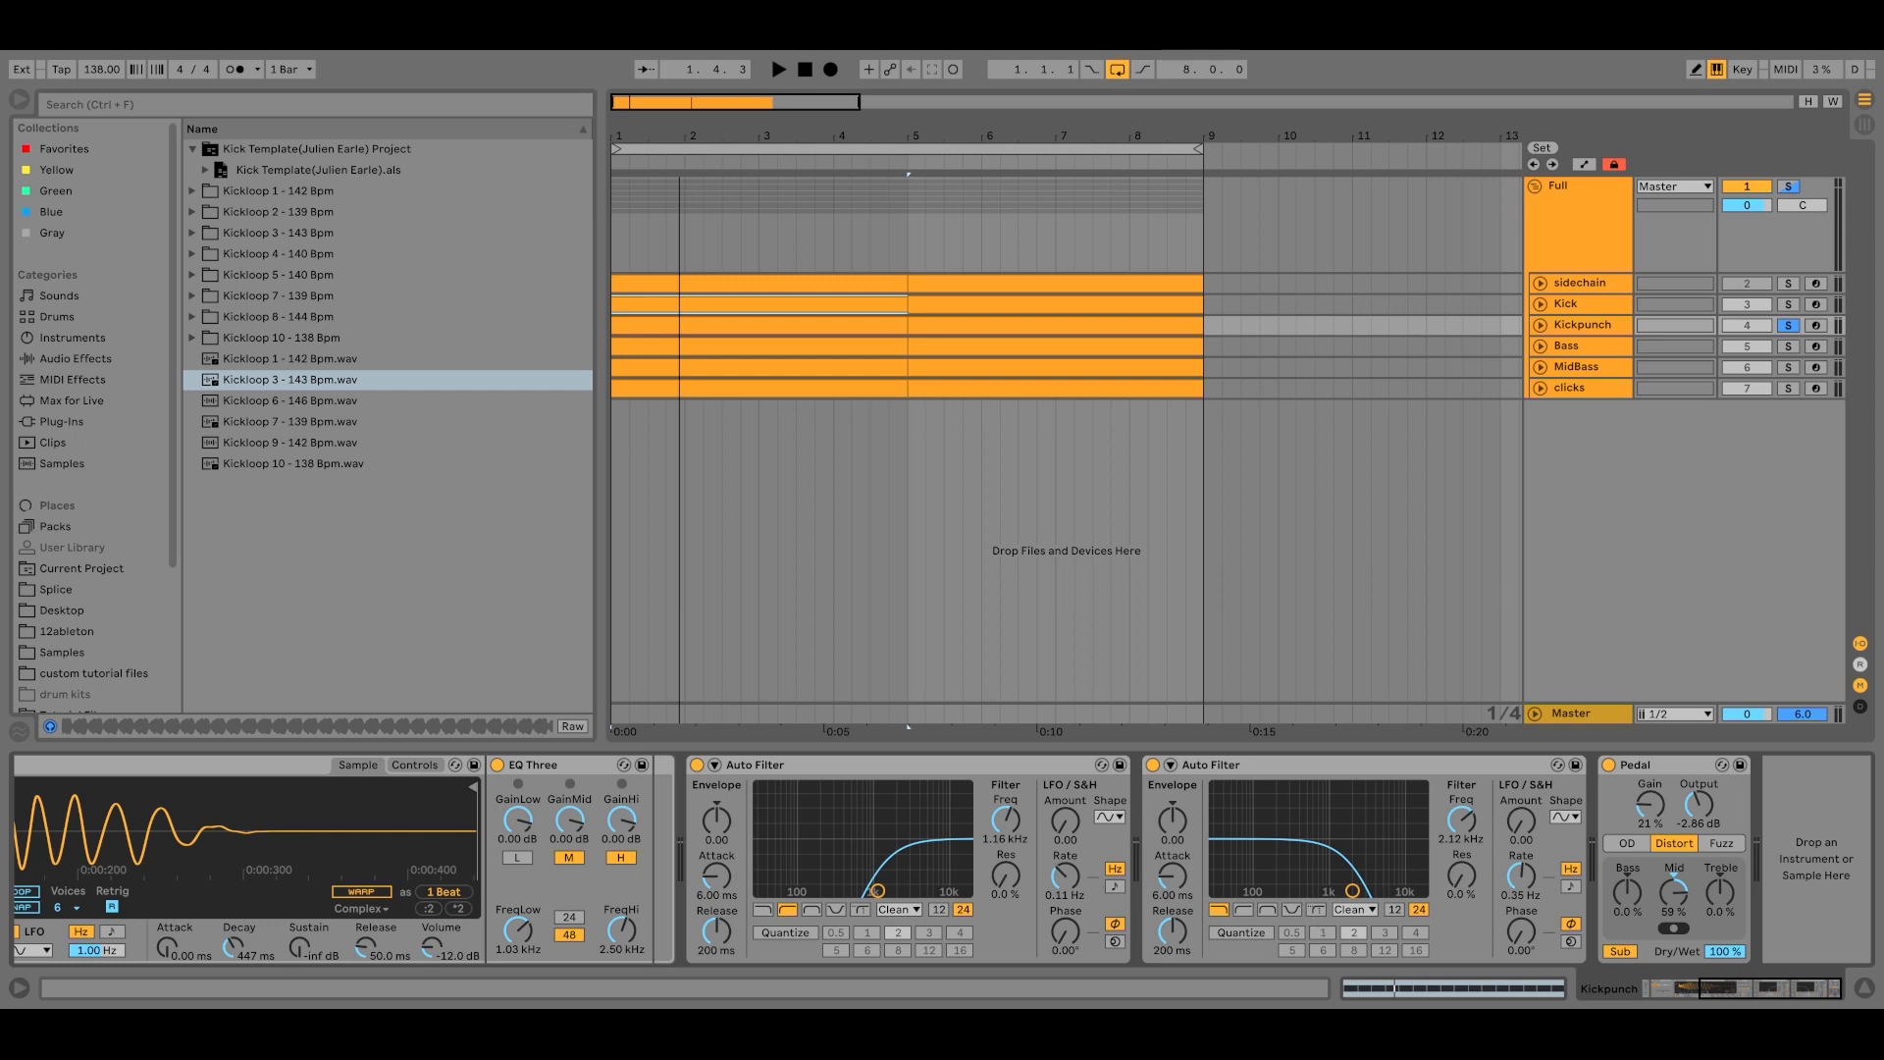
pyautogui.click(1669, 759)
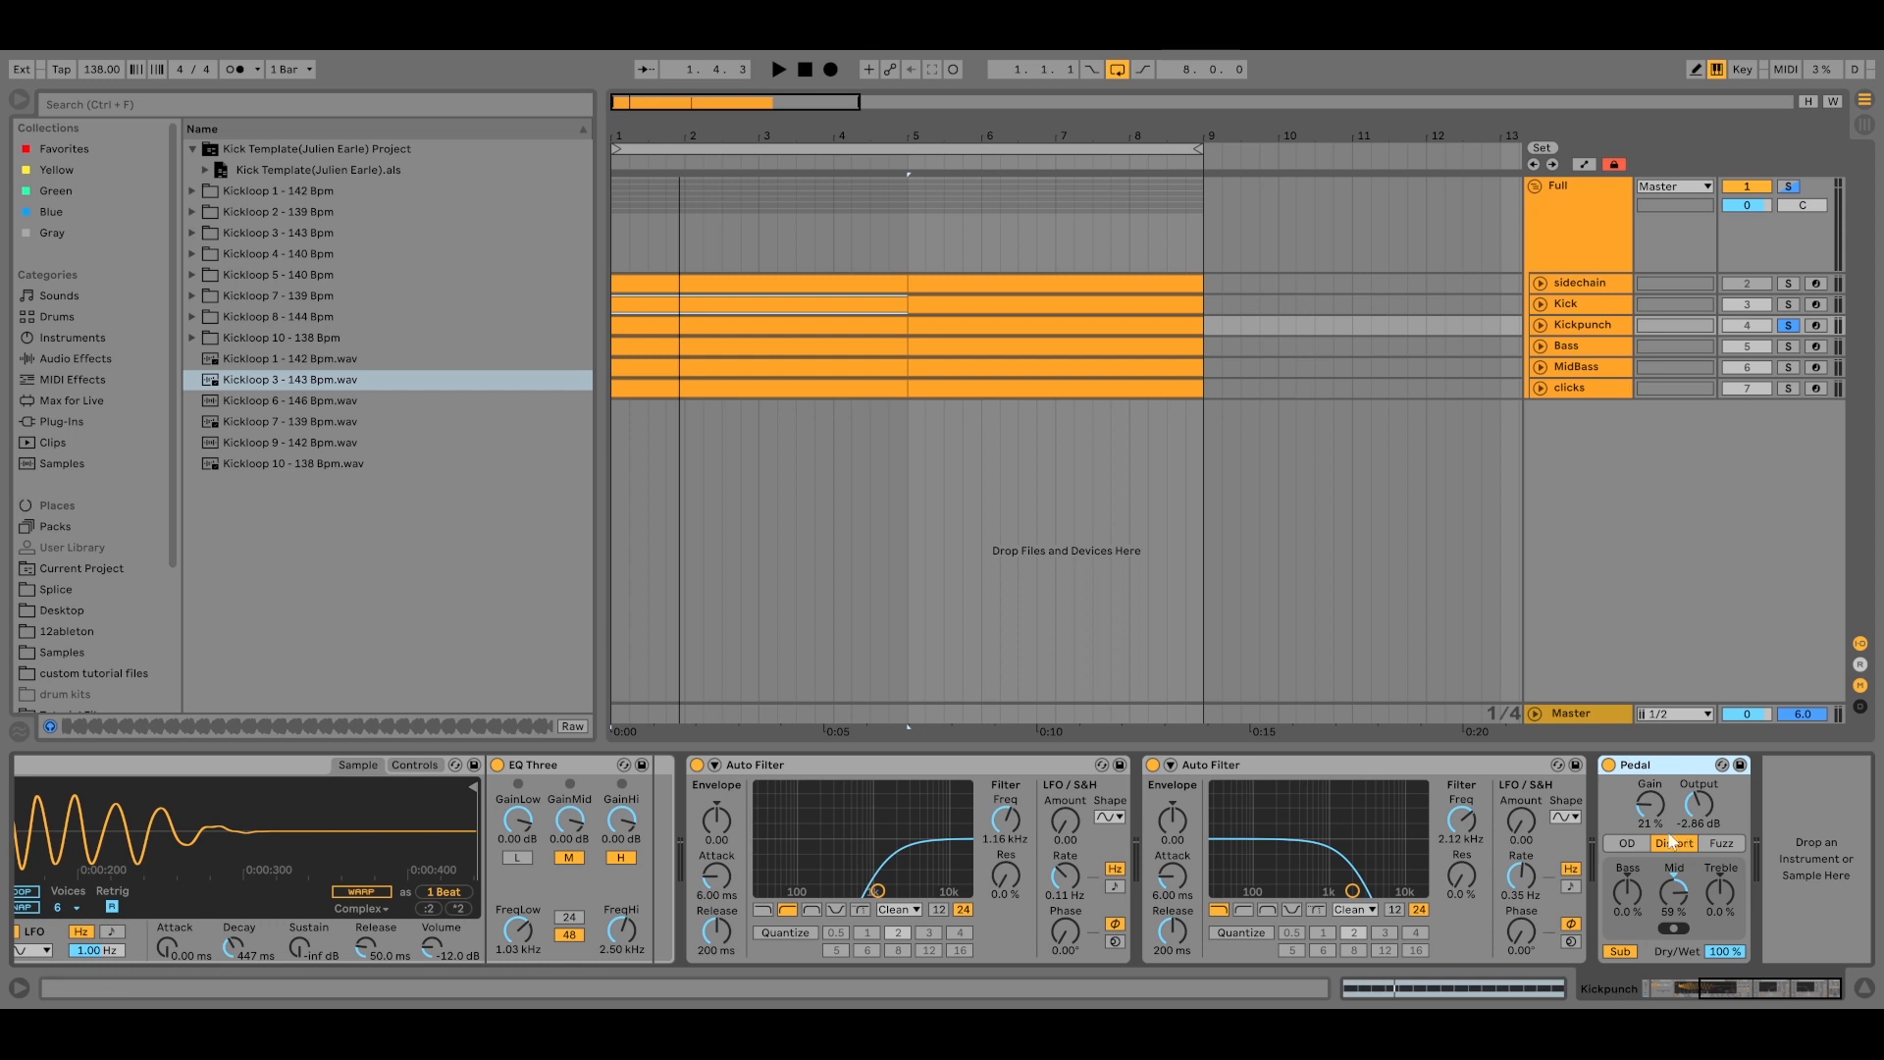
pyautogui.click(1152, 765)
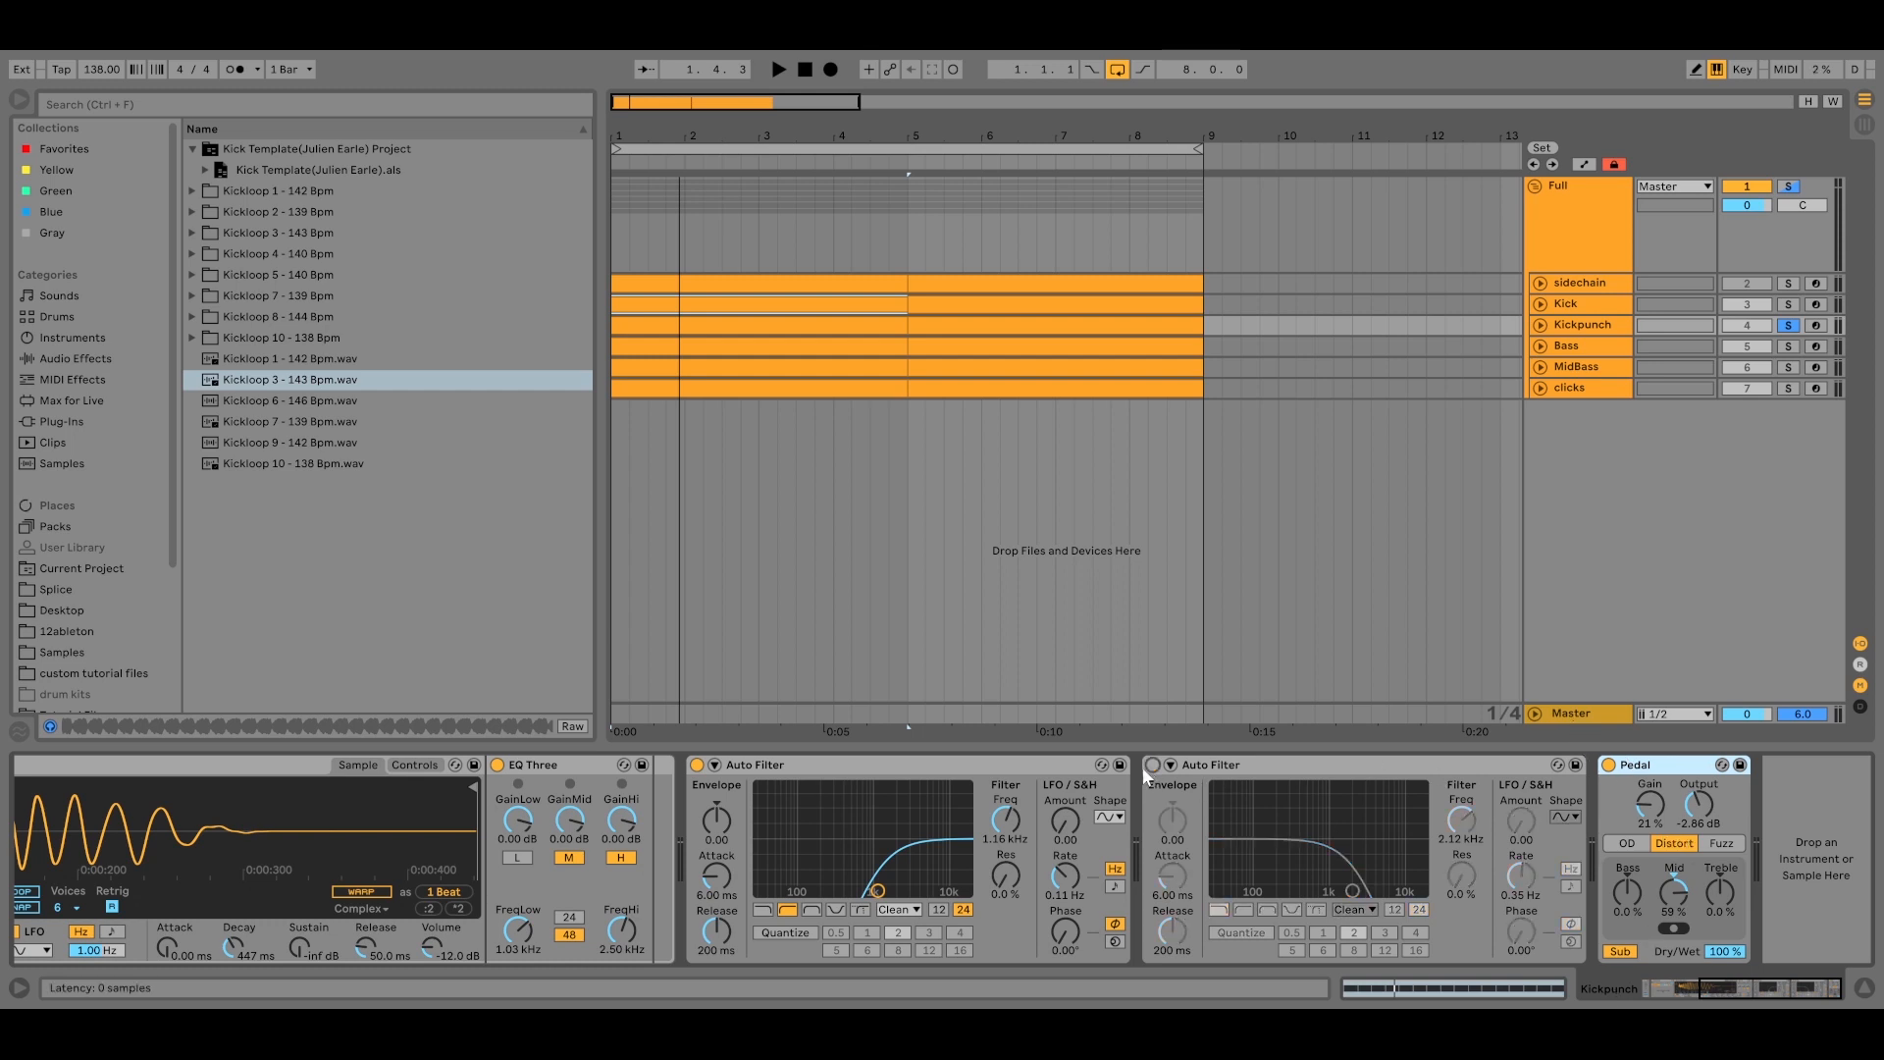
pyautogui.click(697, 764)
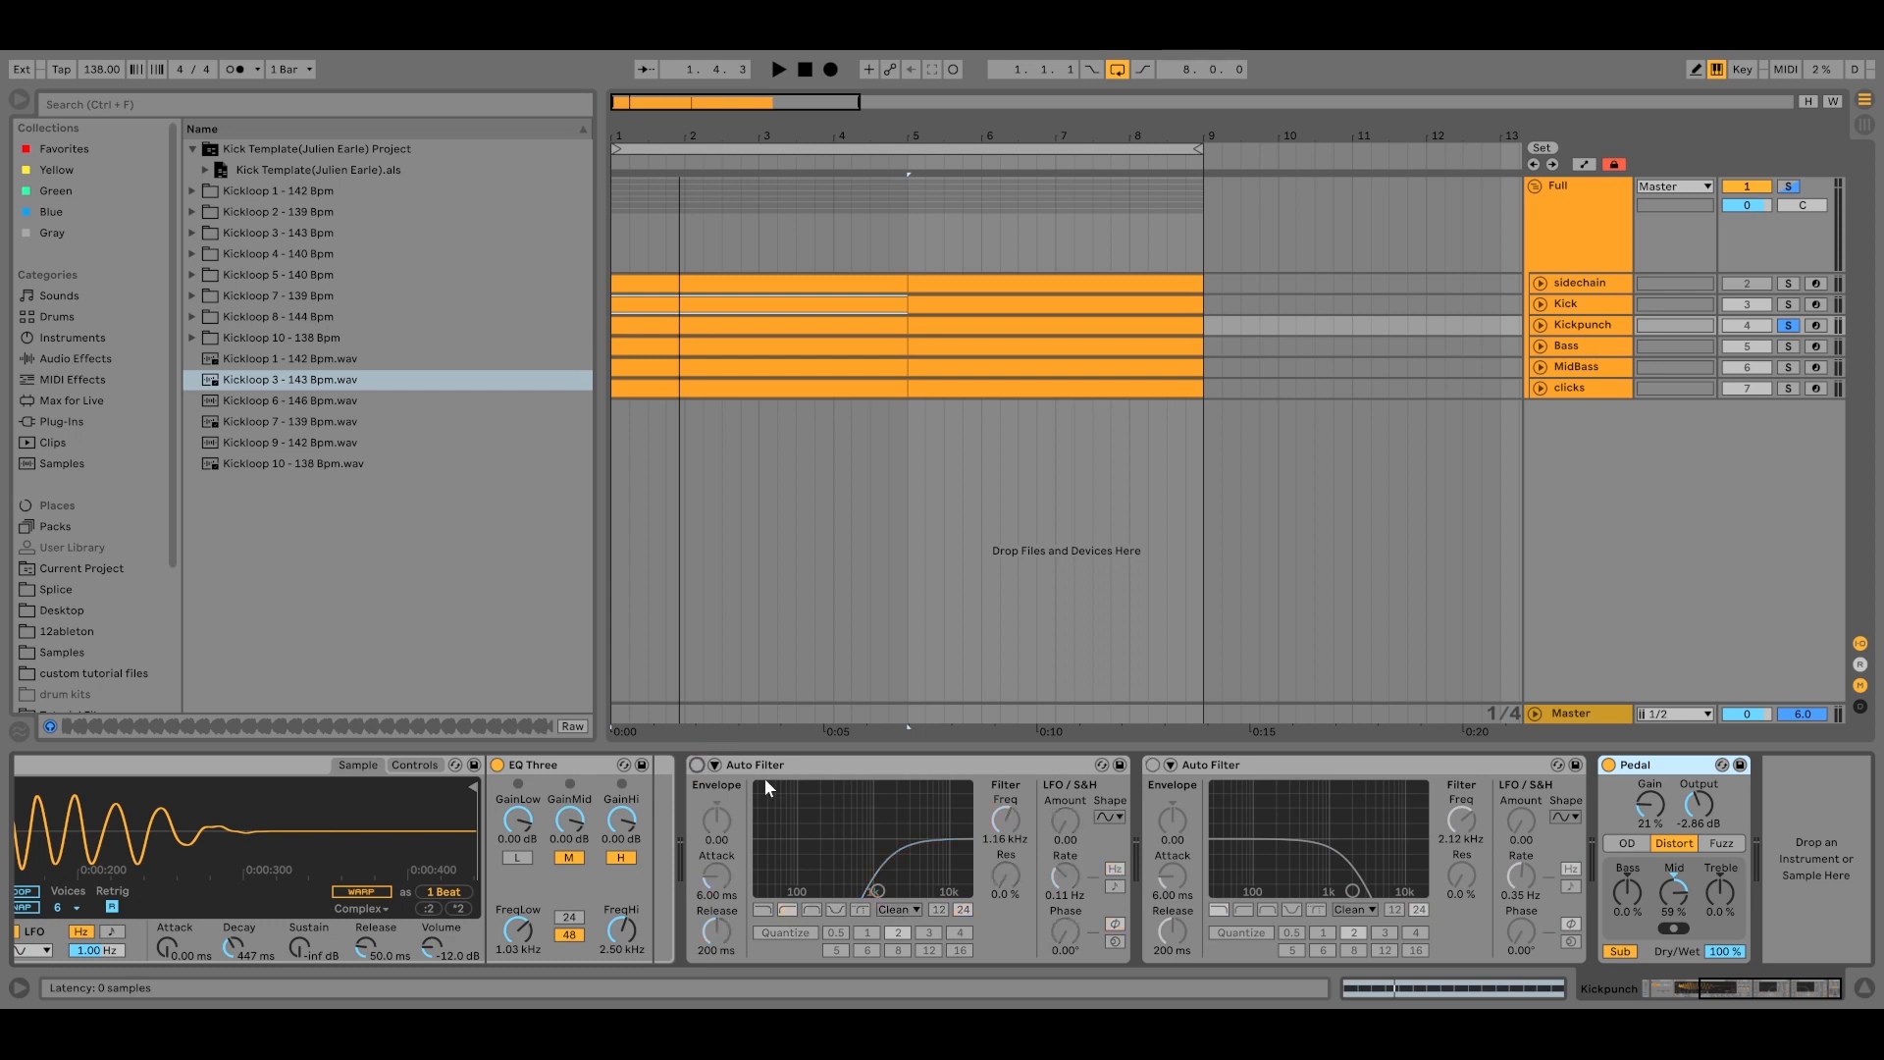
# Compare the unfiltered Kickpunch sound with the Pedal distortion bypassed and active.
pyautogui.click(1609, 765)
pyautogui.press('space')
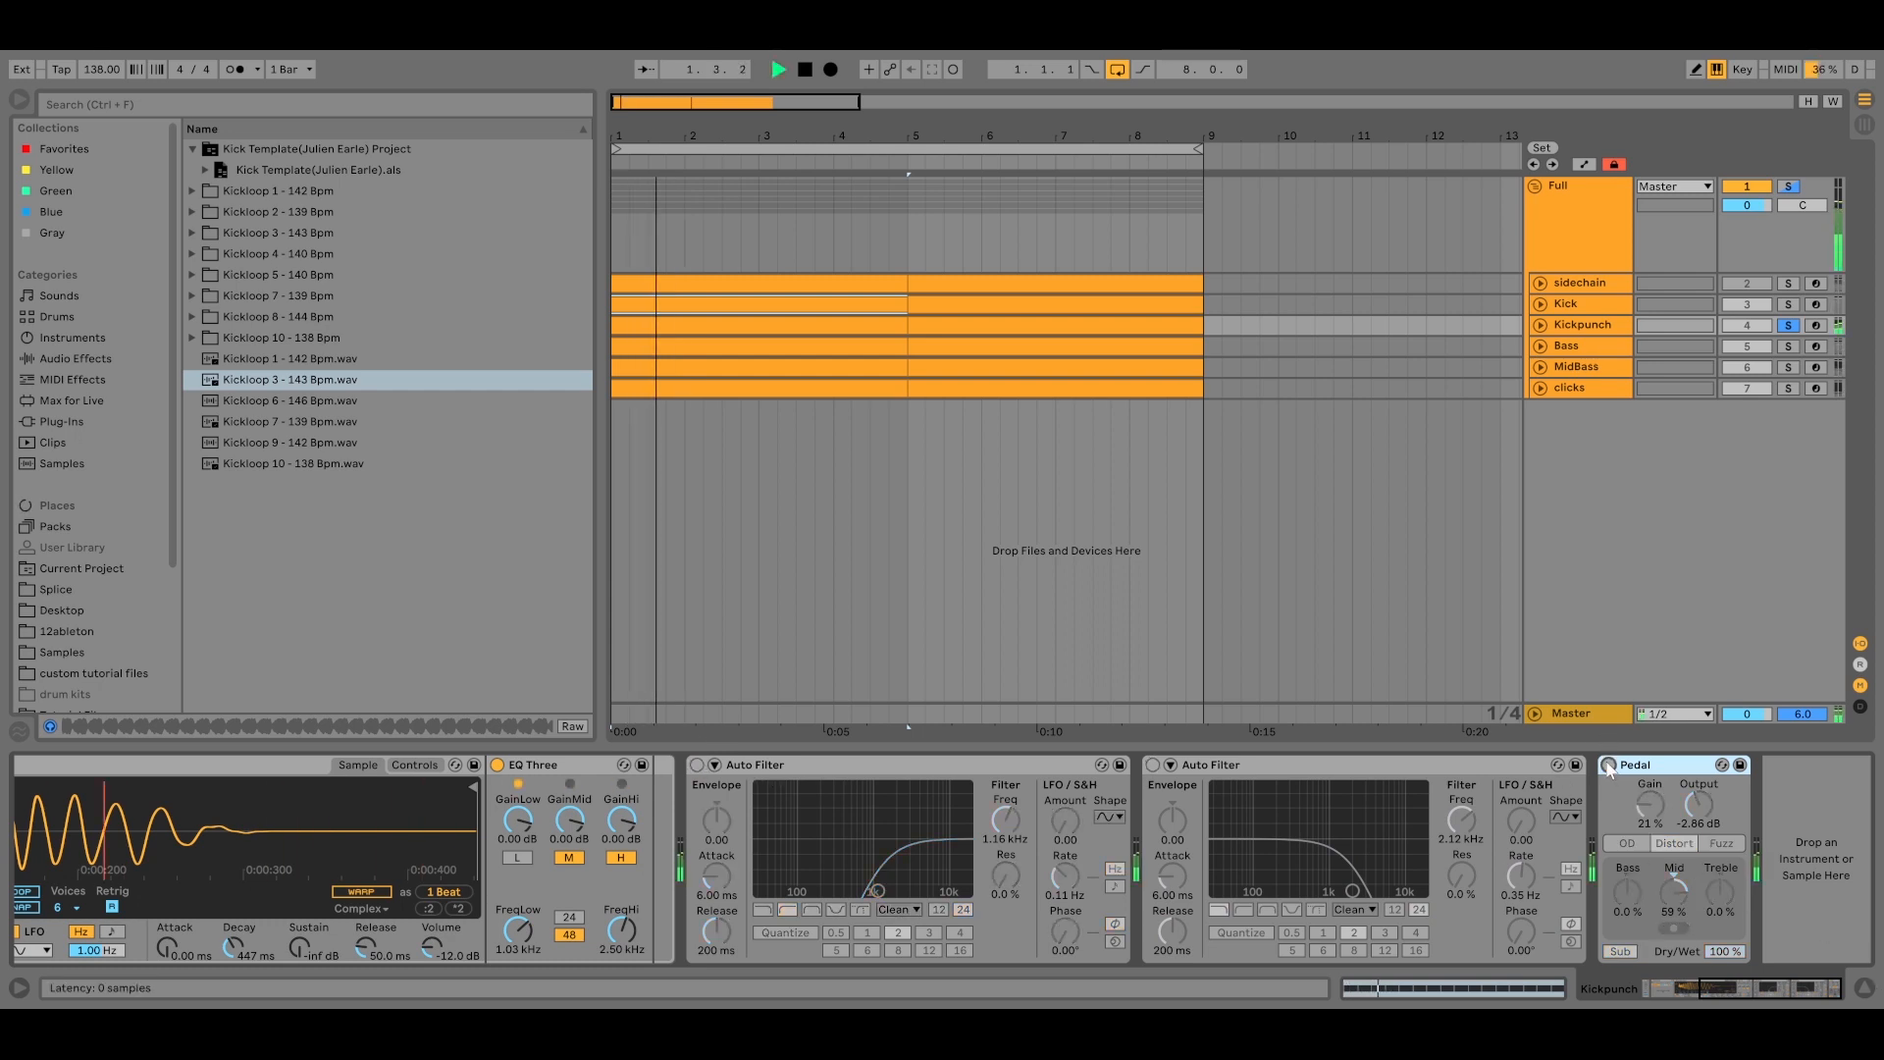
pyautogui.click(1609, 765)
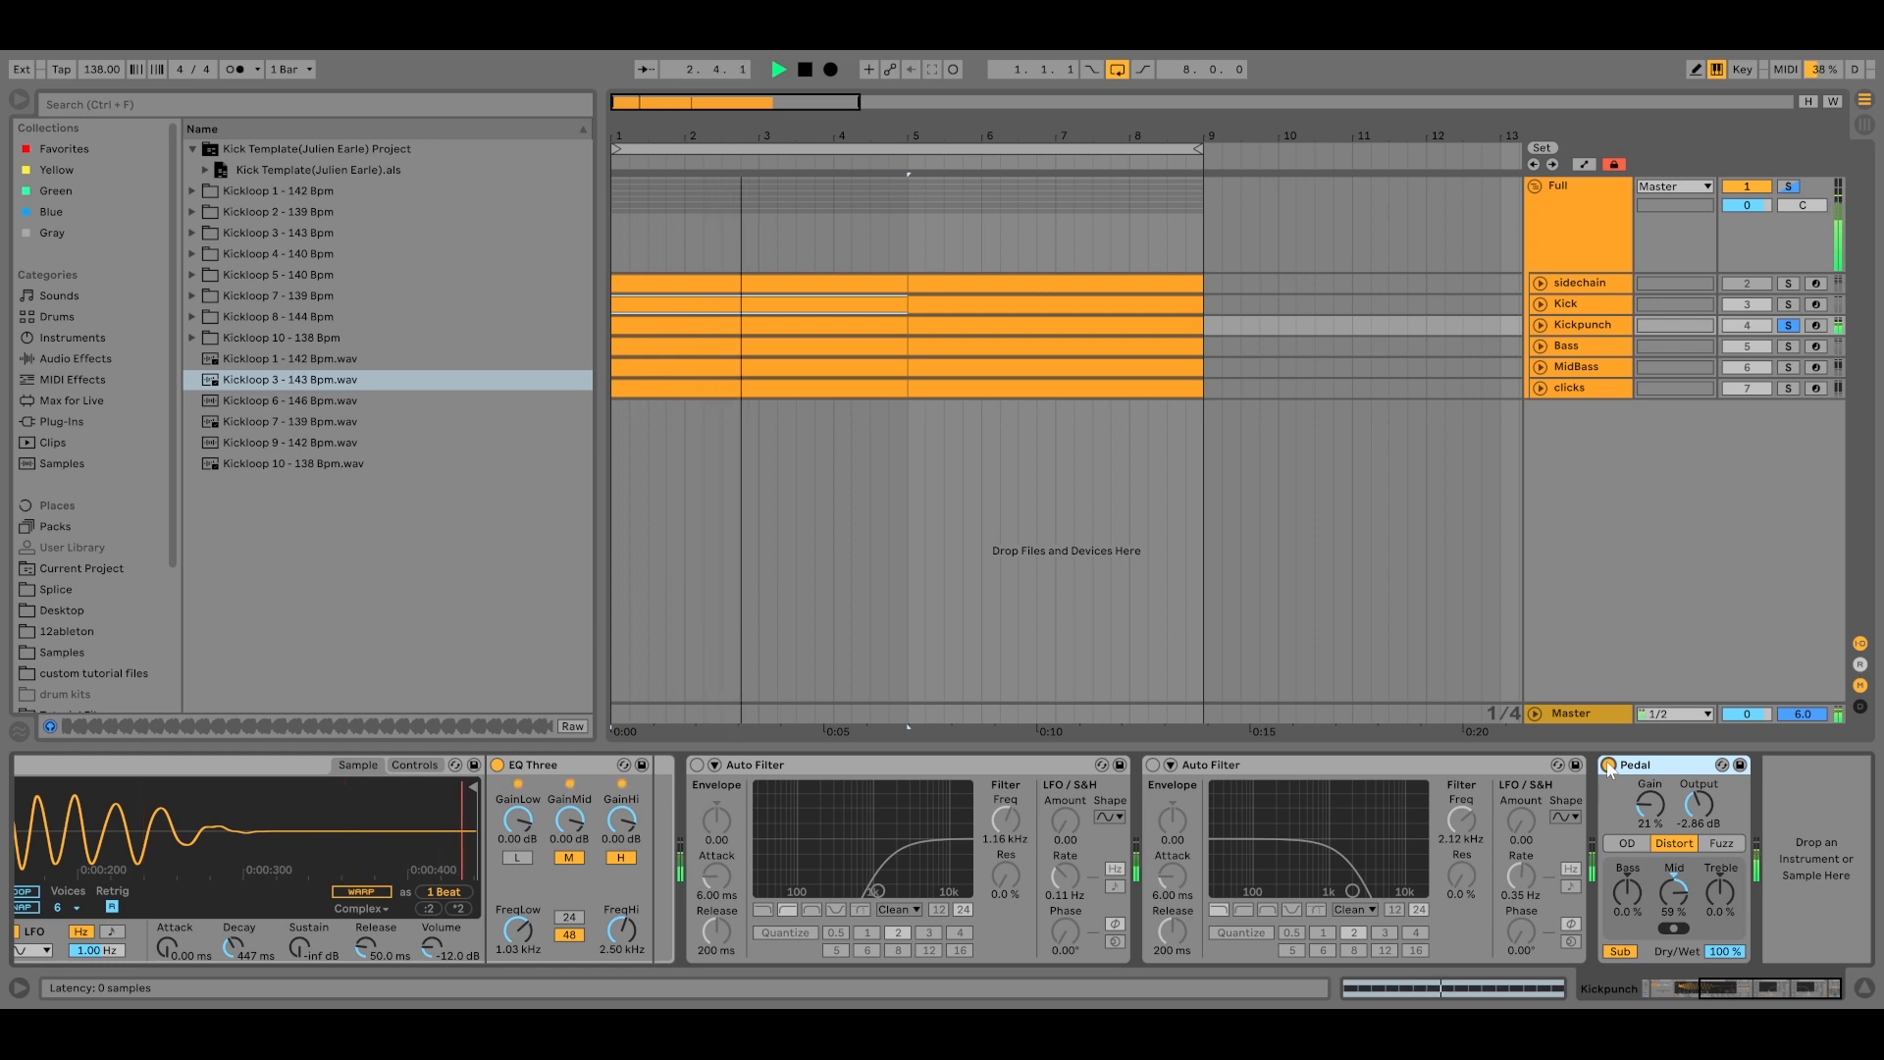
pyautogui.press('space')
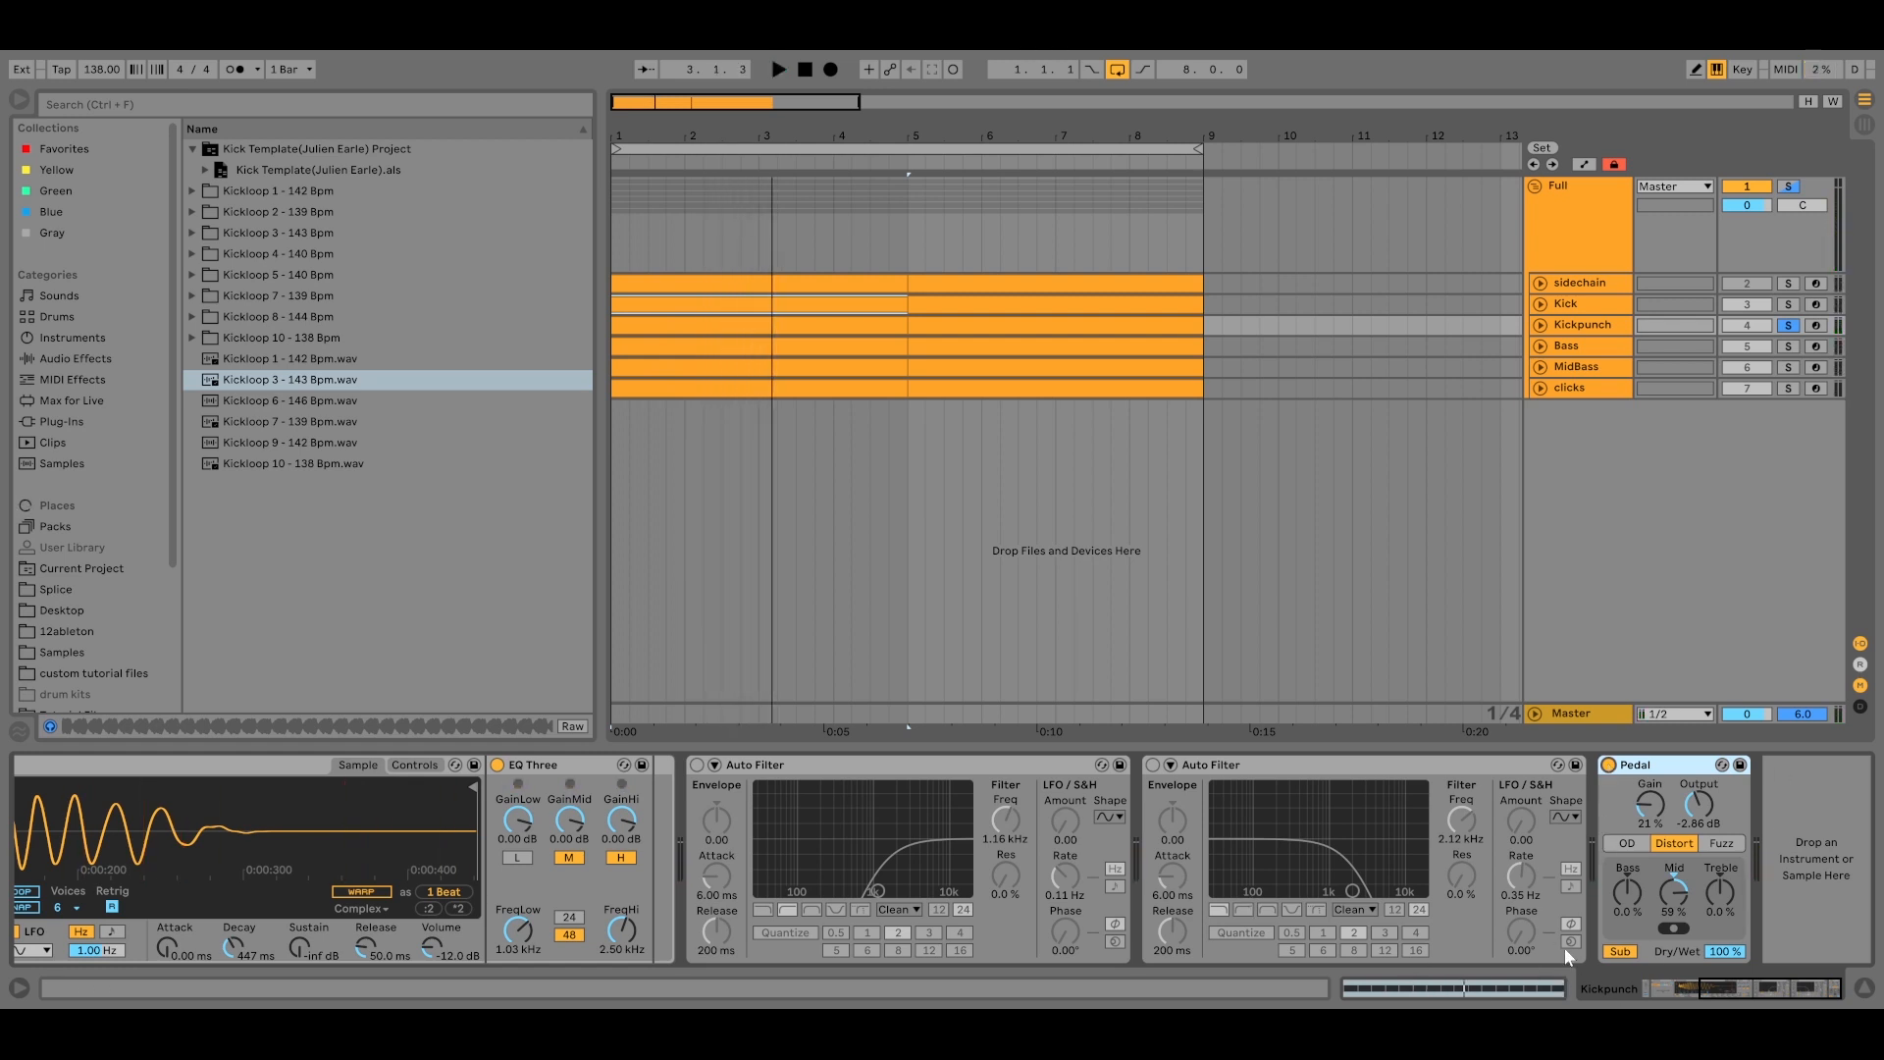
pyautogui.press('space')
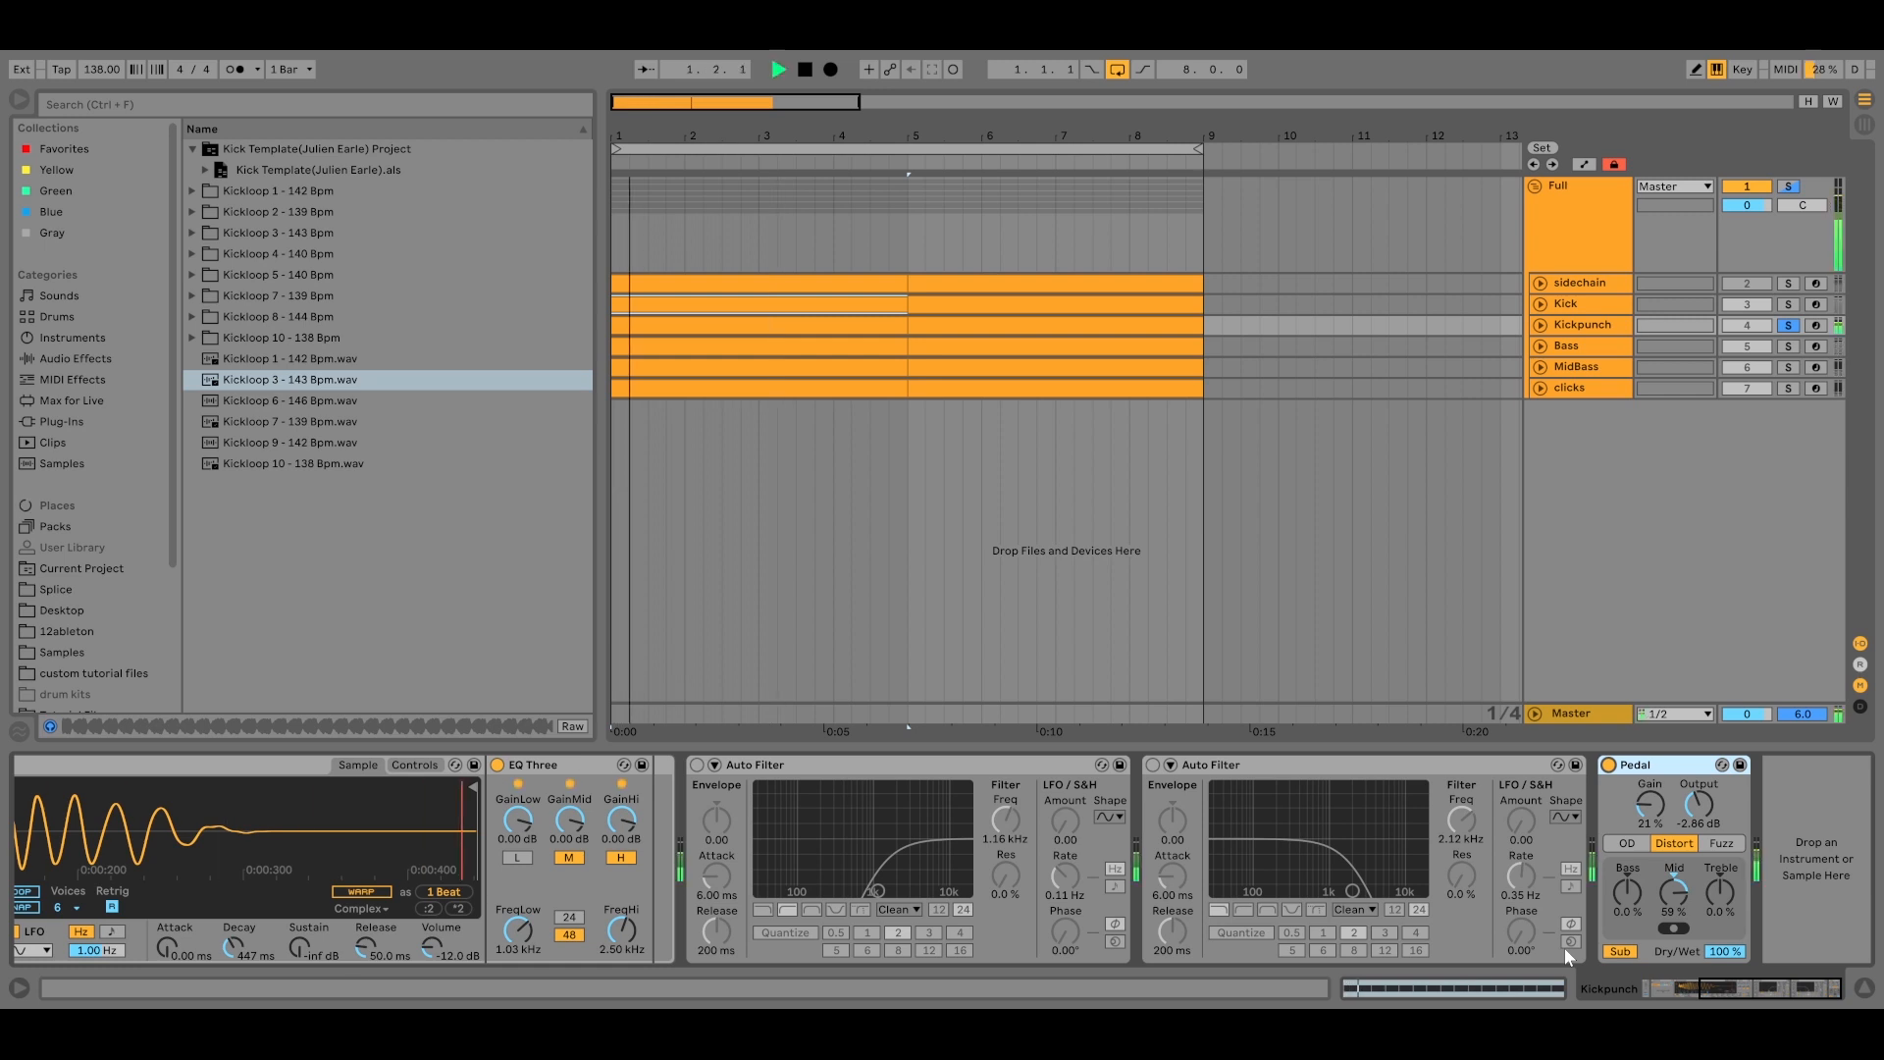
pyautogui.press('space')
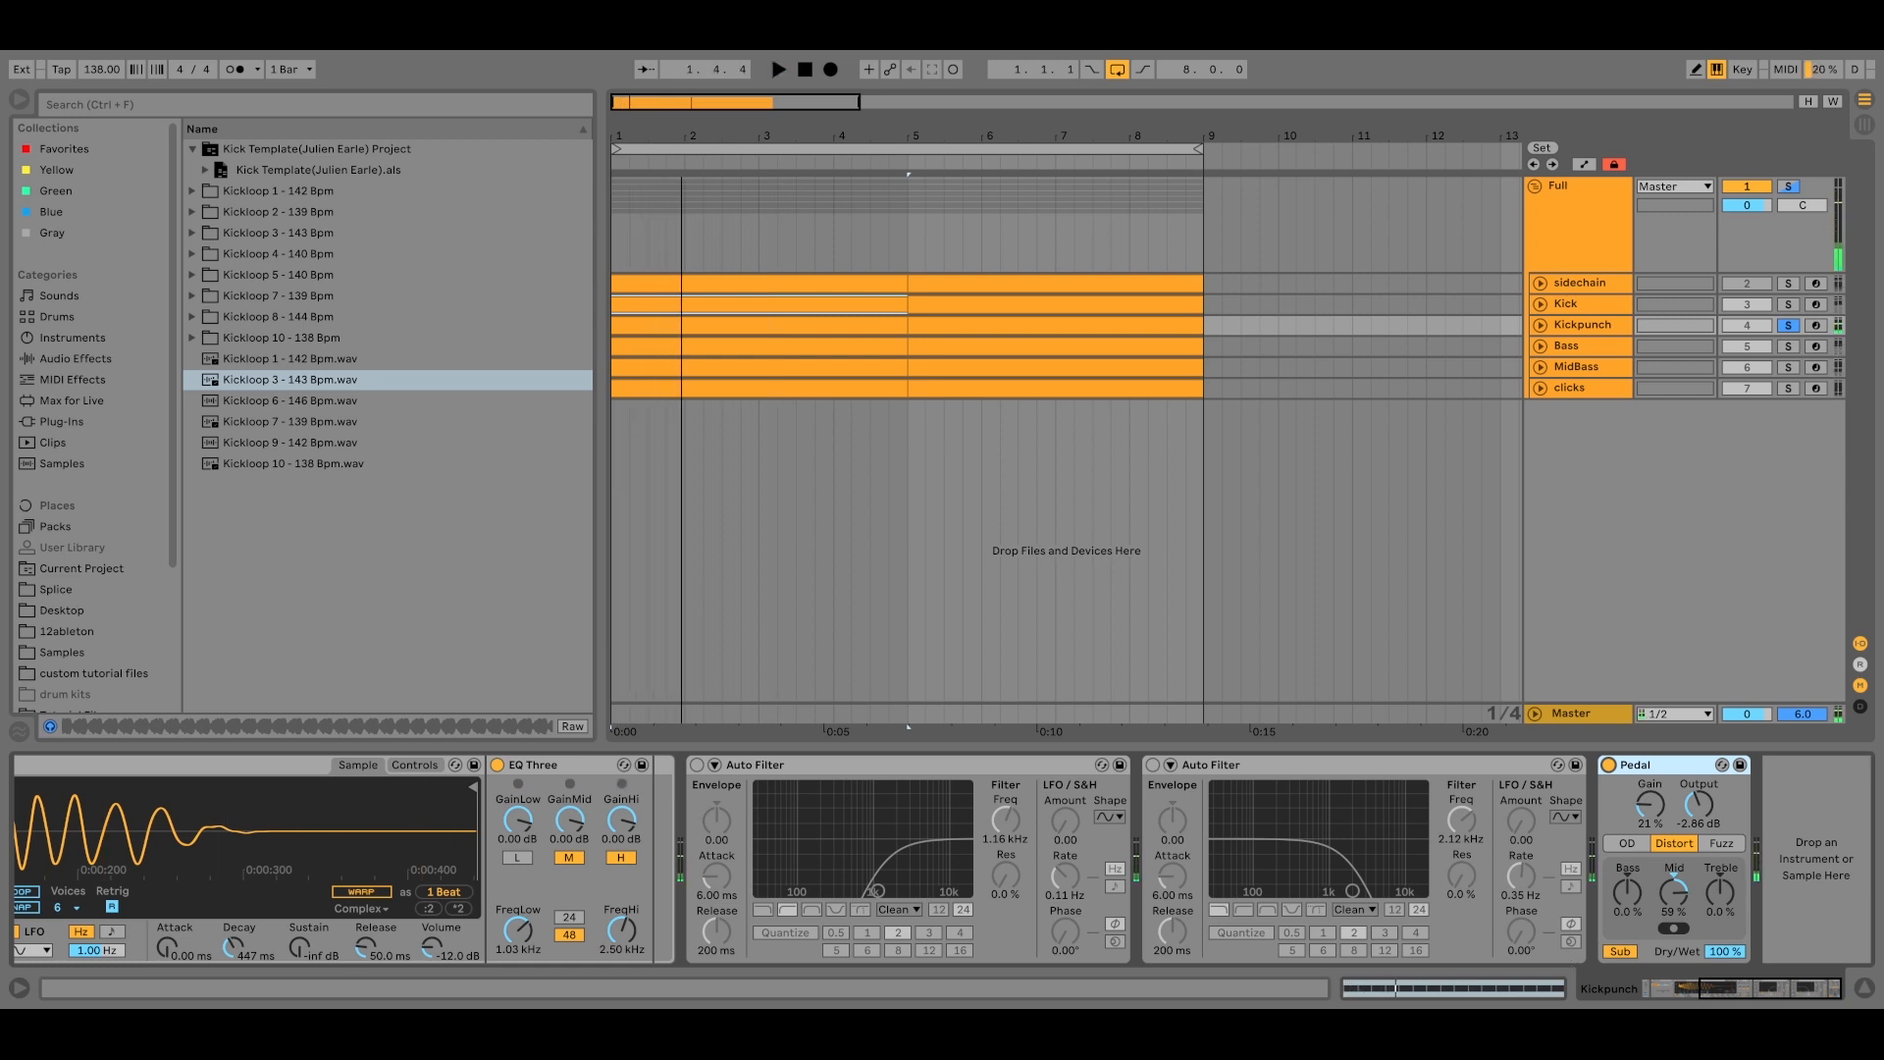
# Add the Kick track to the Kickpunch solo and play both tracks together.
pyautogui.keyDown('ctrl'); pyautogui.click(1788, 306); pyautogui.keyUp('ctrl')
pyautogui.press('space')
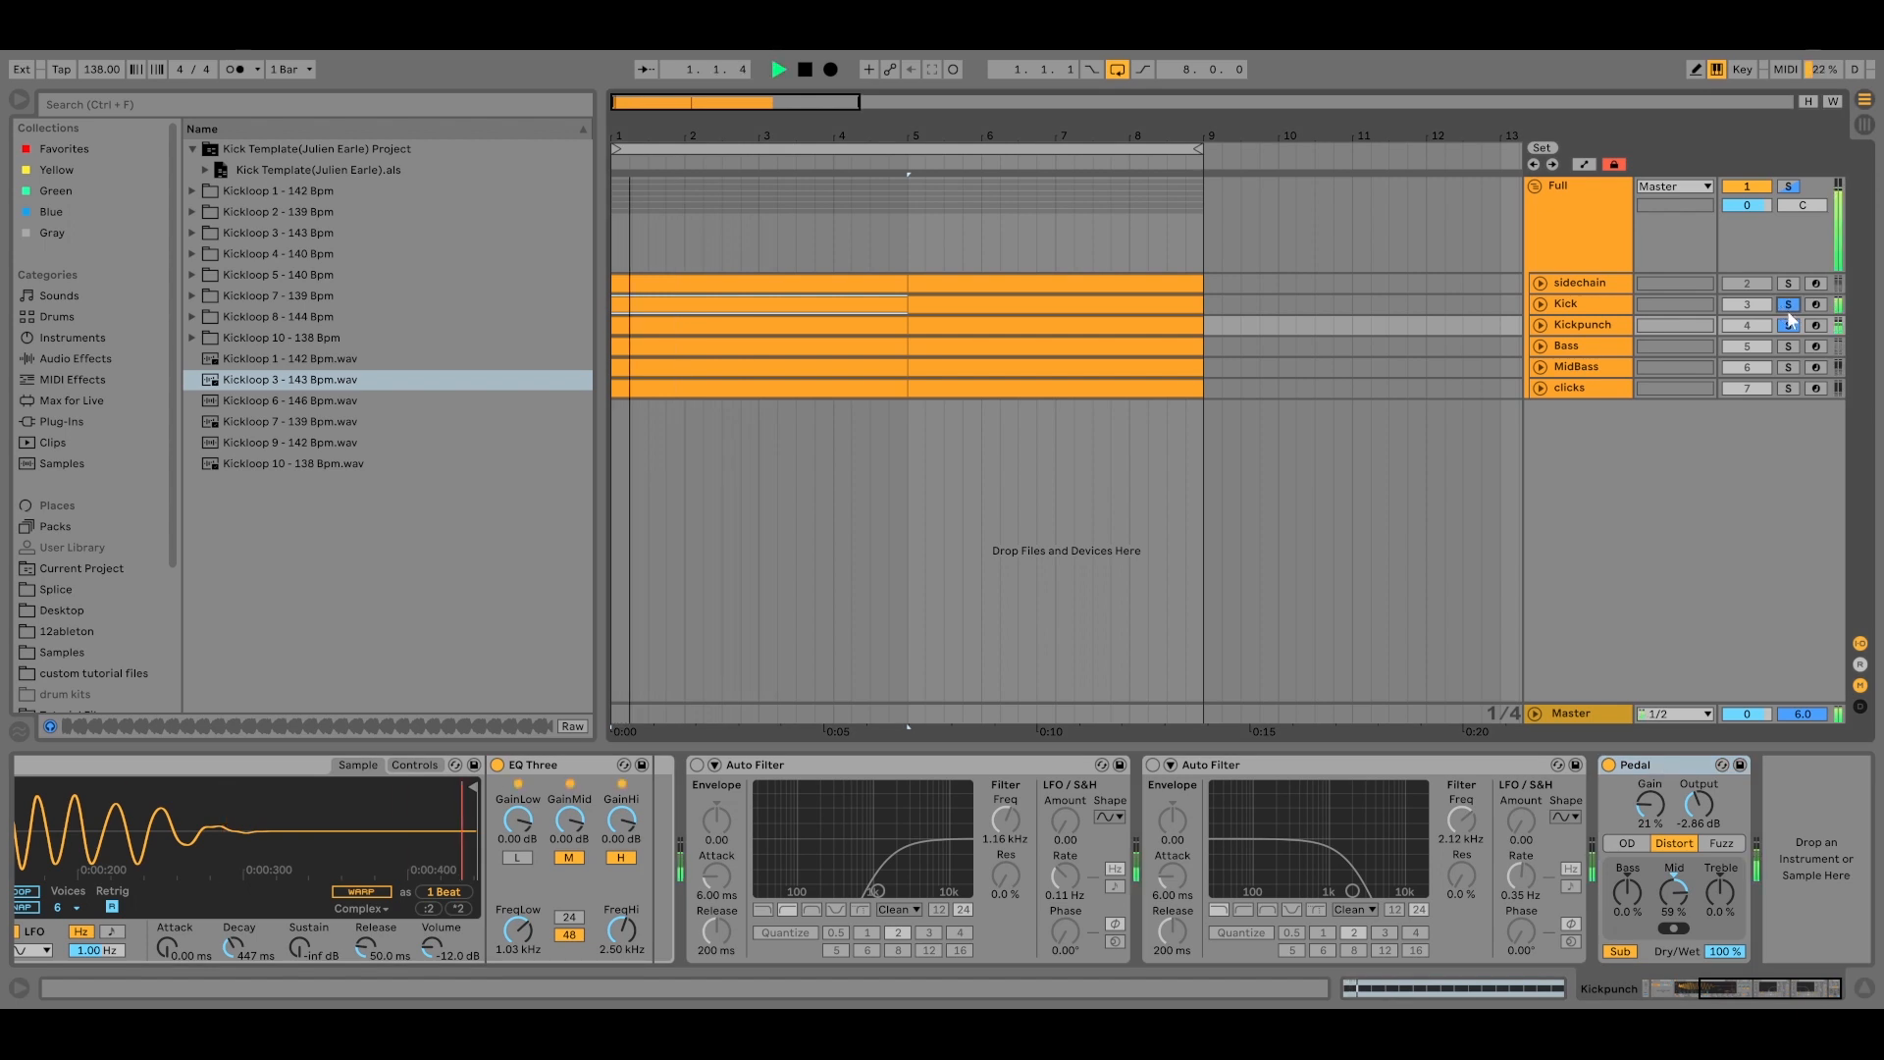
pyautogui.press('space')
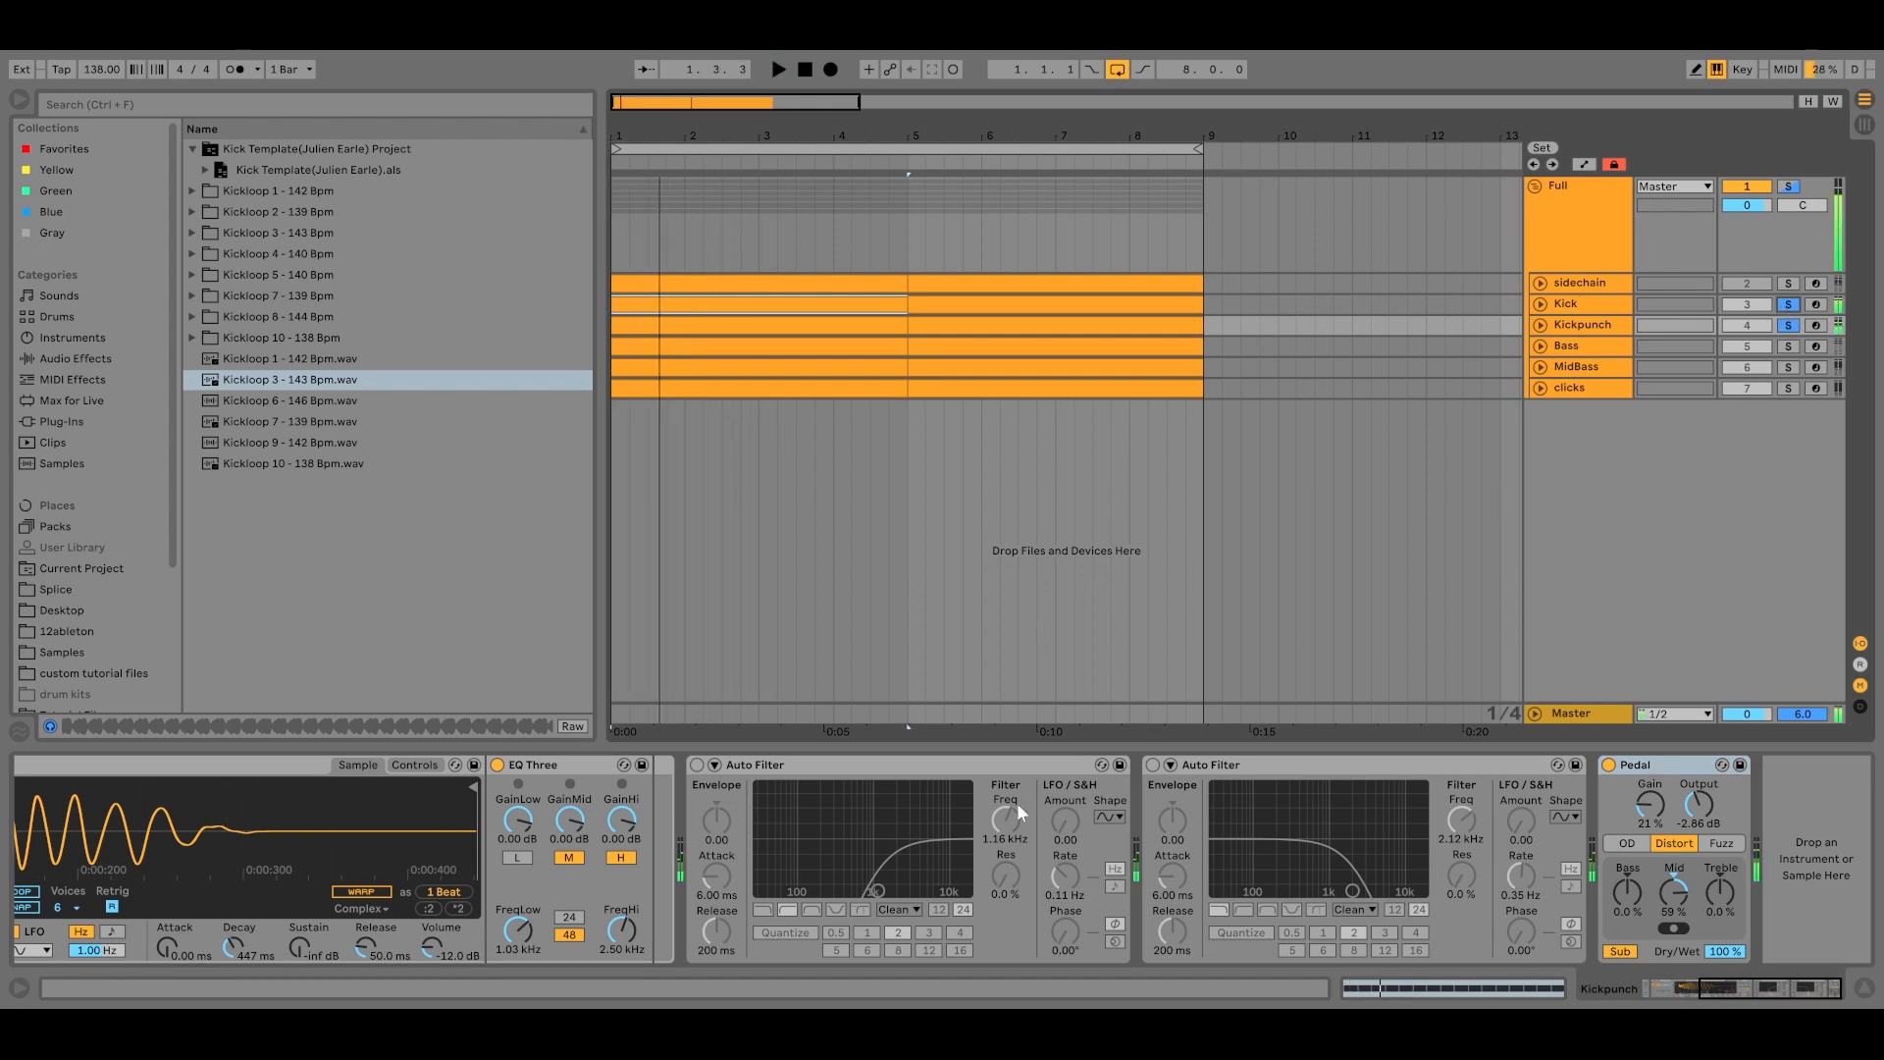
# Reactivate both Auto Filters on the Kickpunch track and play it together with the Kick track.
pyautogui.click(691, 772)
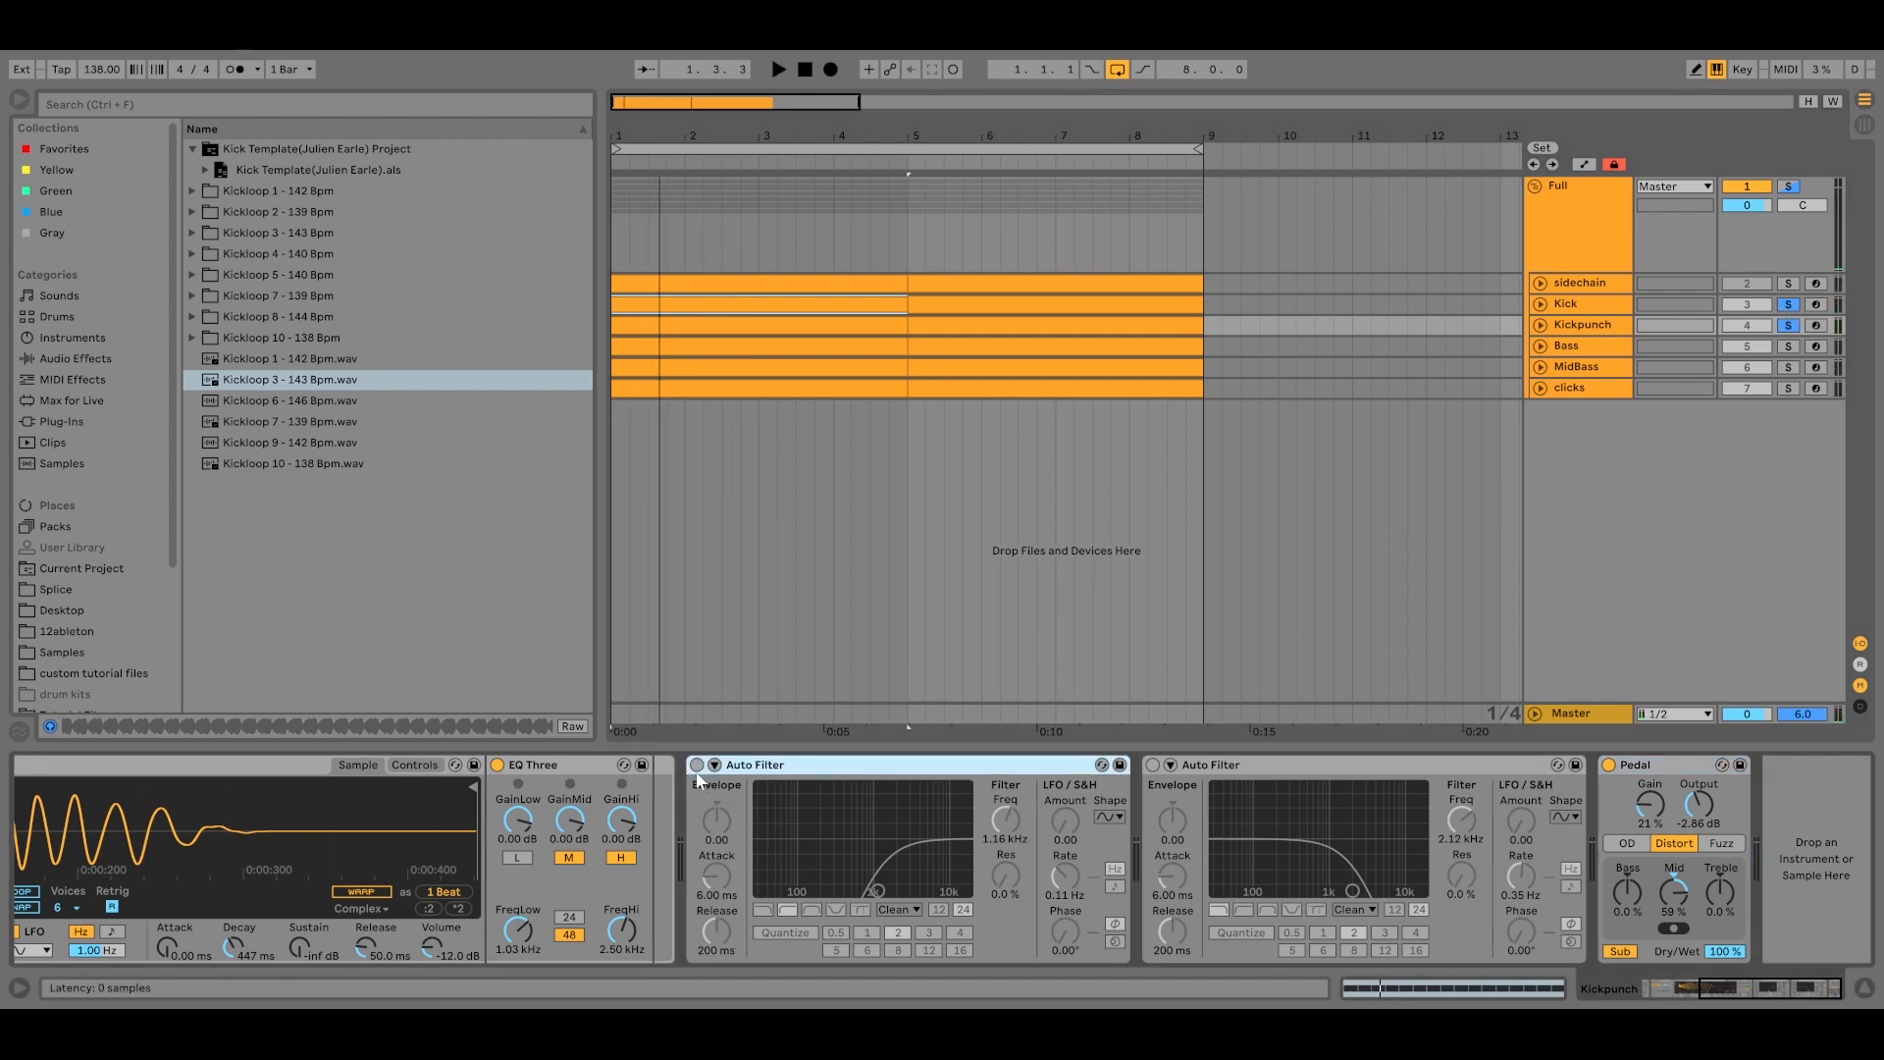
pyautogui.click(696, 765)
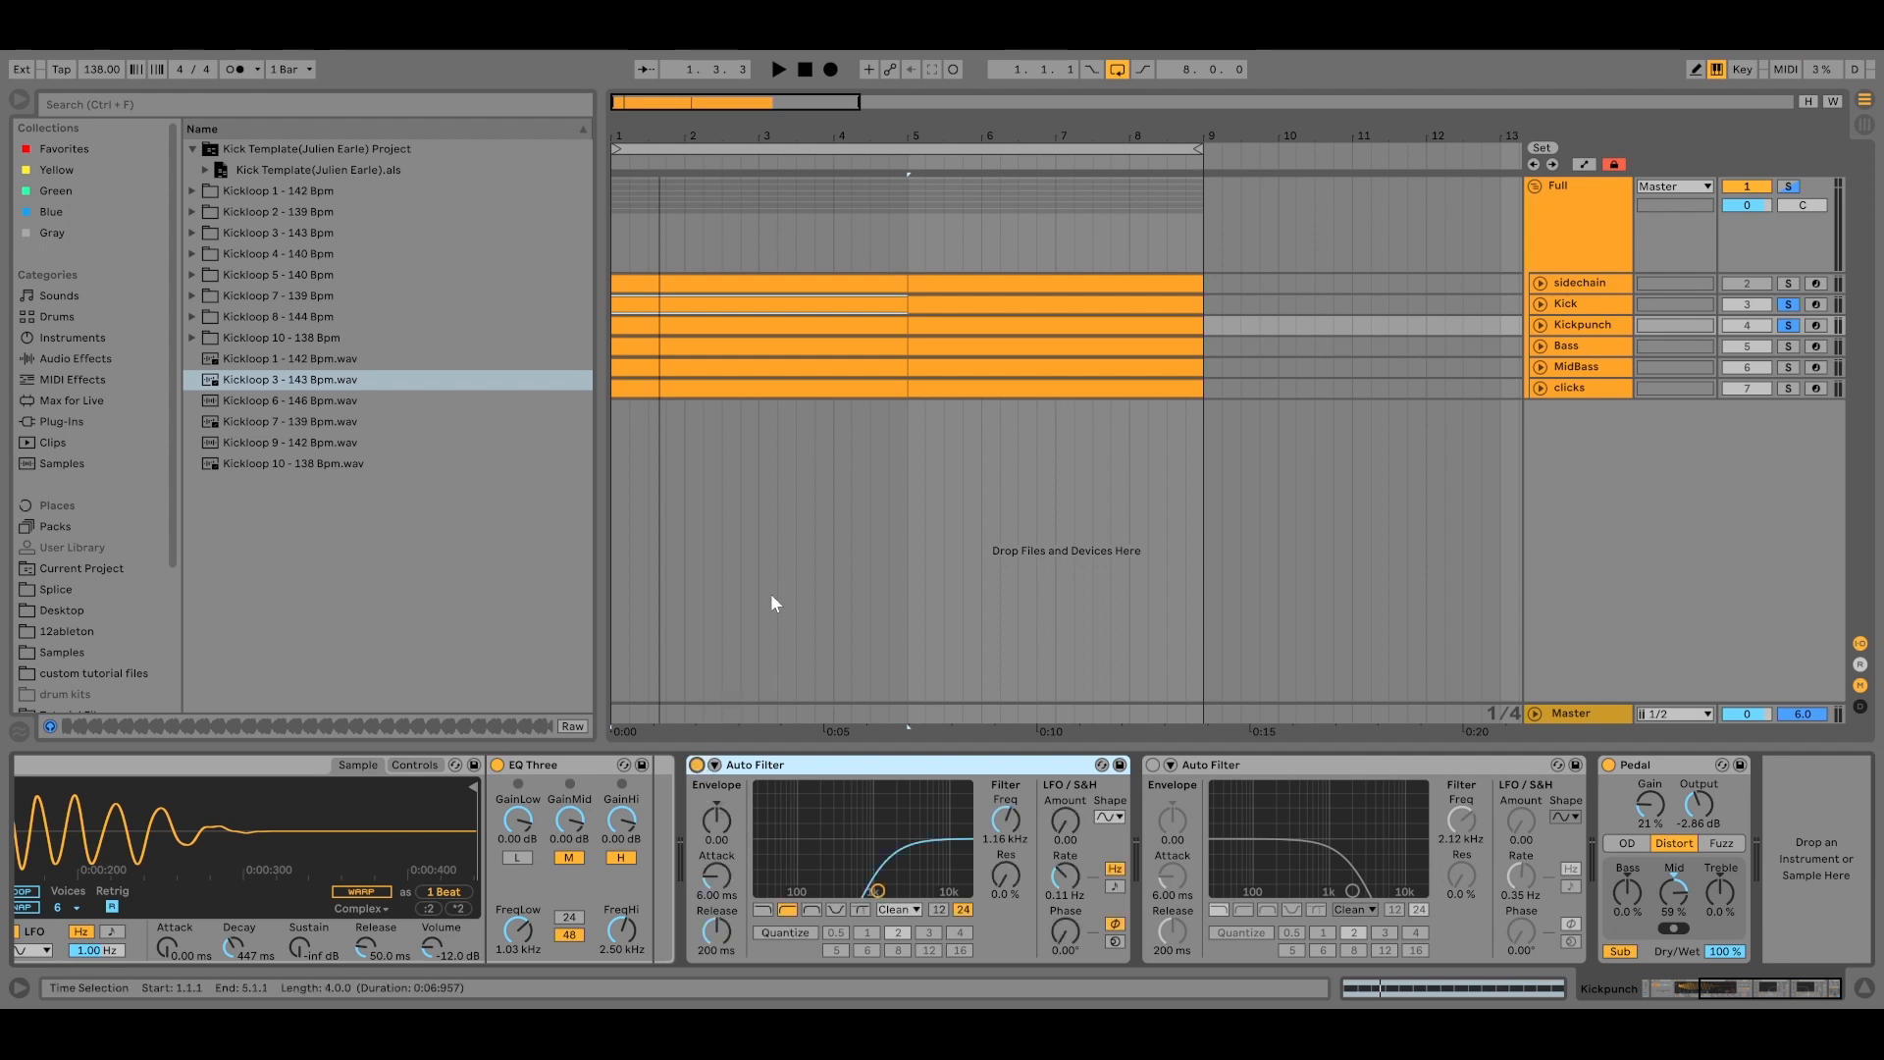
pyautogui.click(1152, 765)
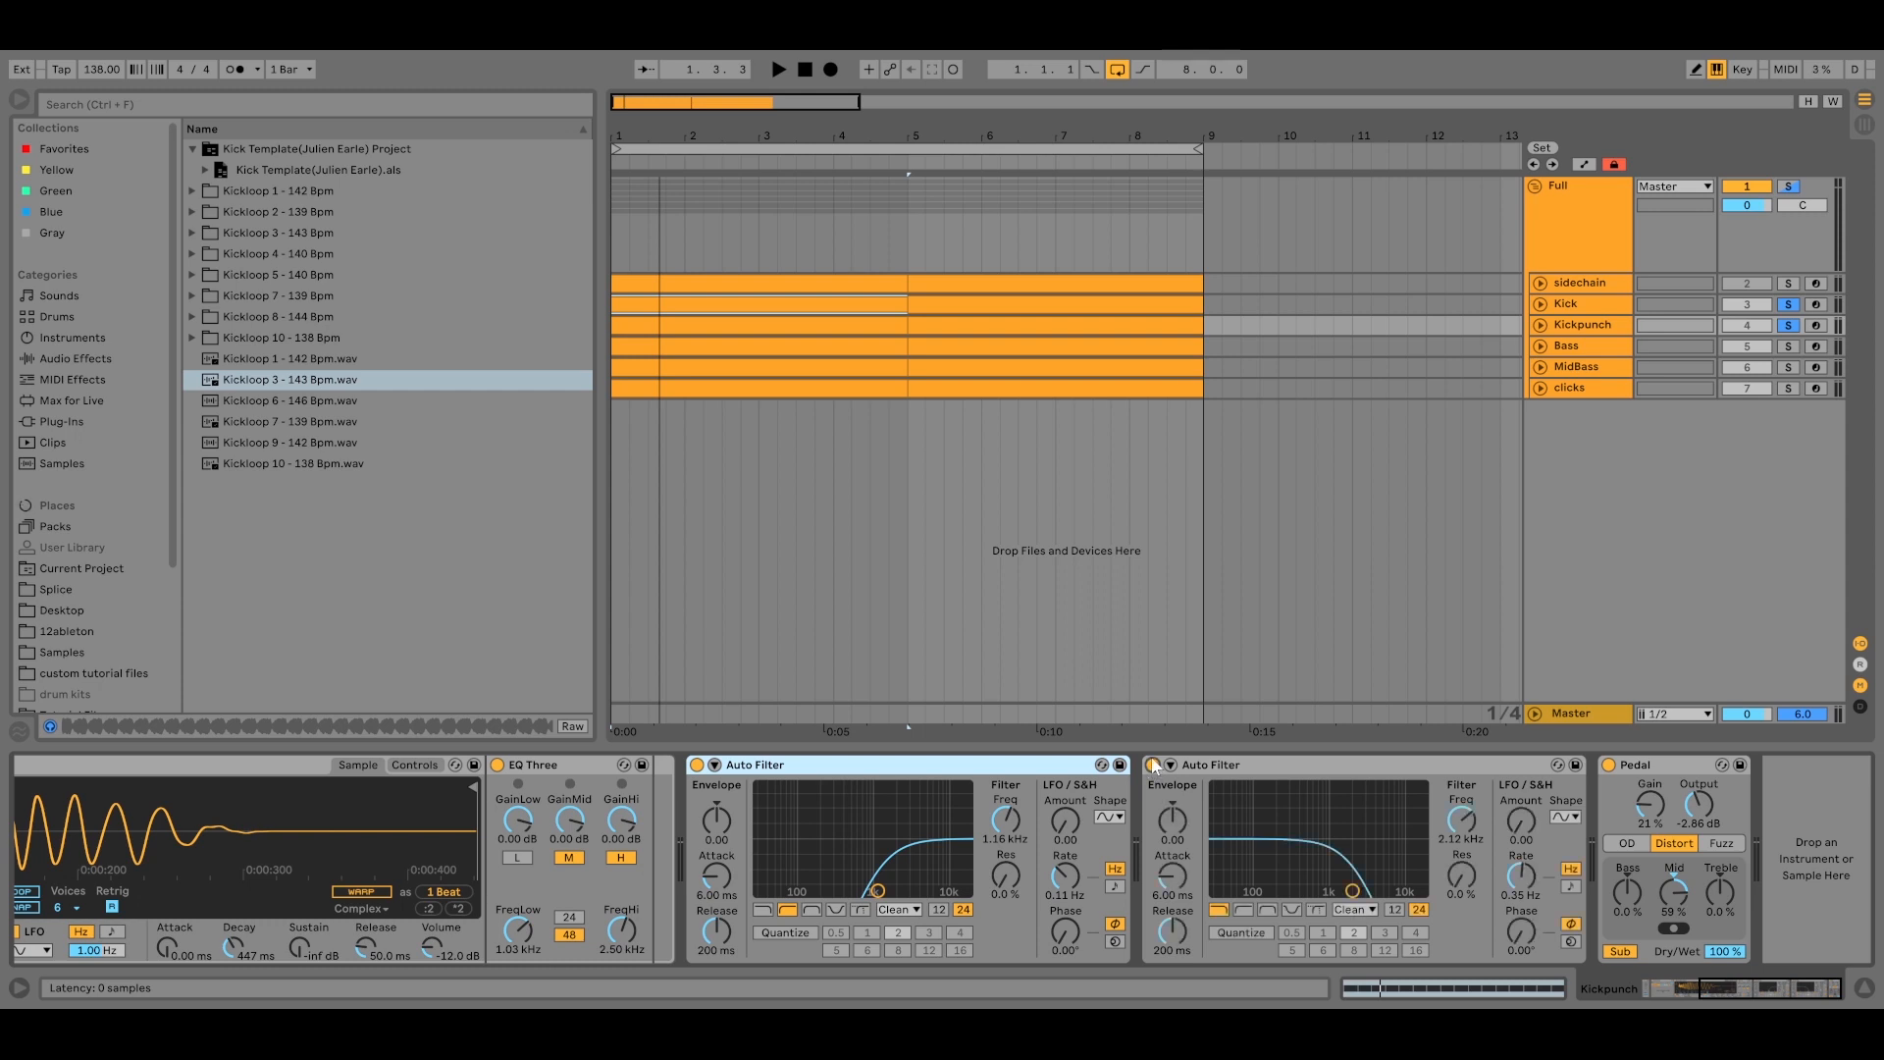
pyautogui.press('space')
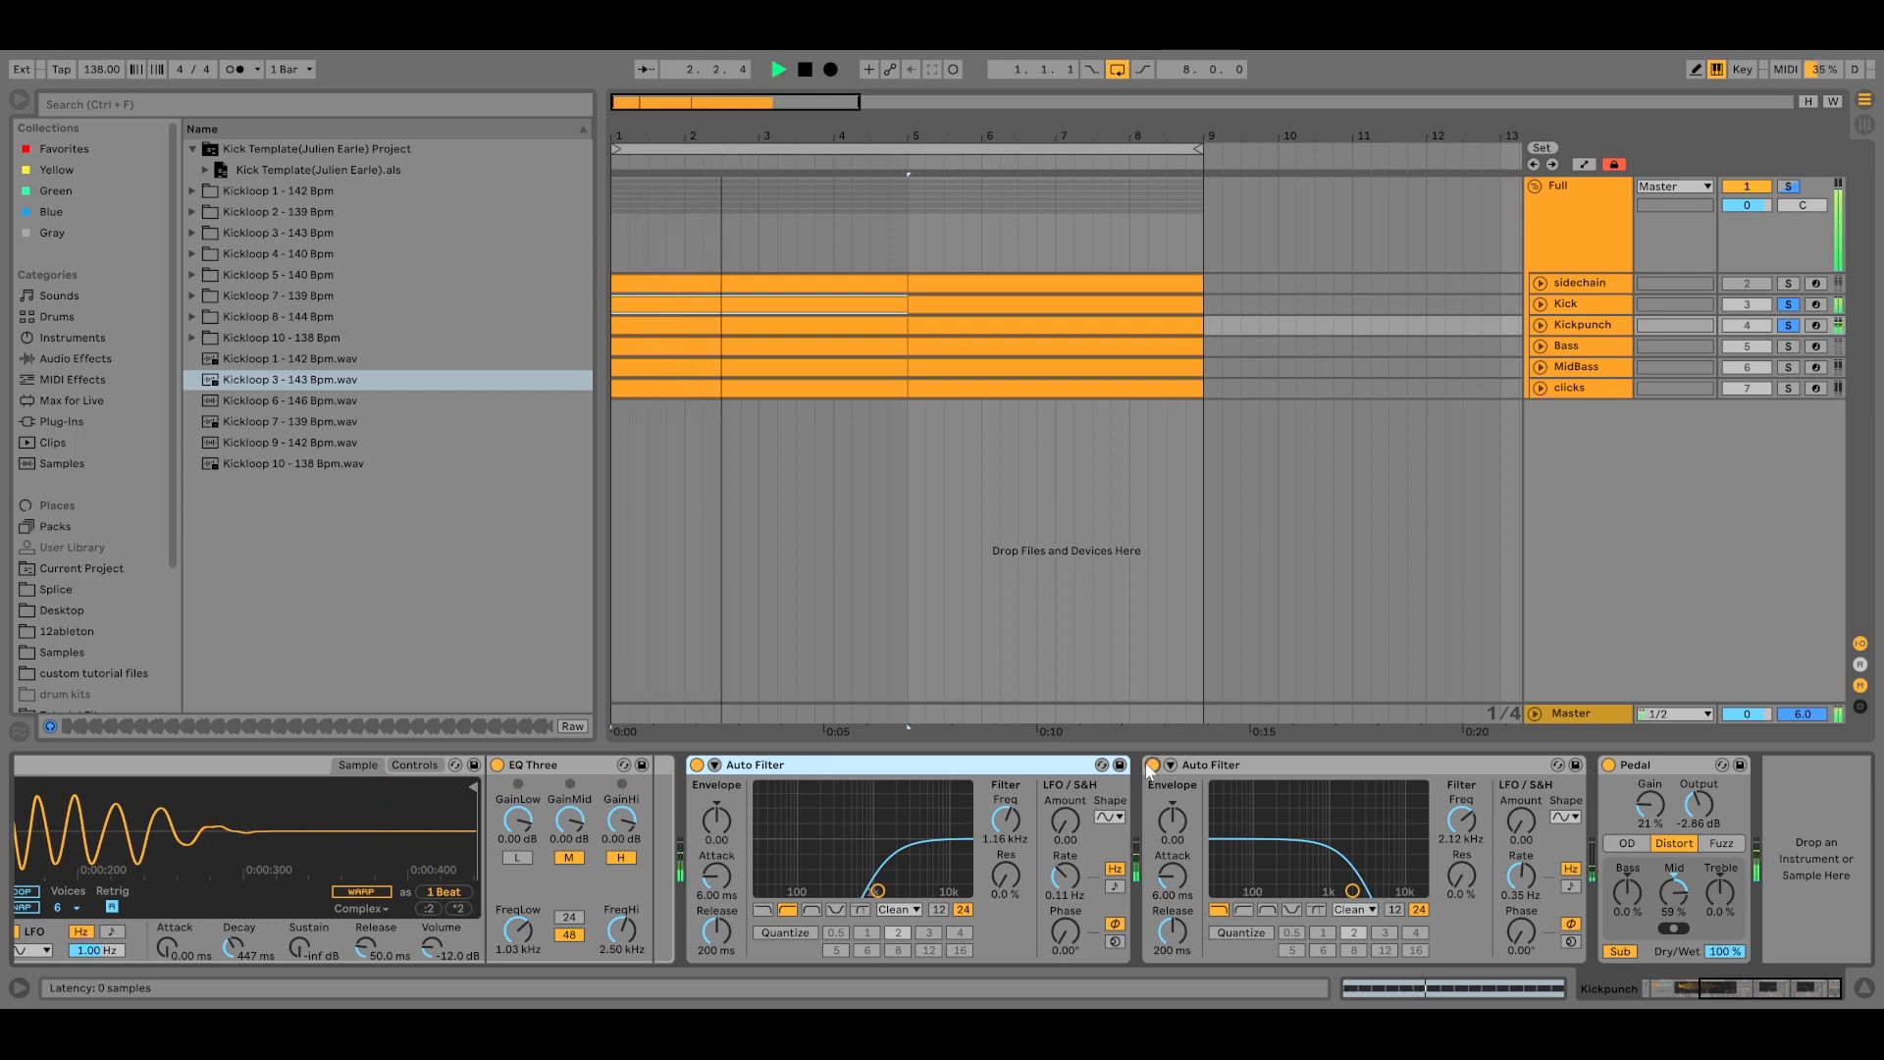
# Remove and restore the solo on the Kickpunch track, and play it together with the Kick track.
pyautogui.press('space')
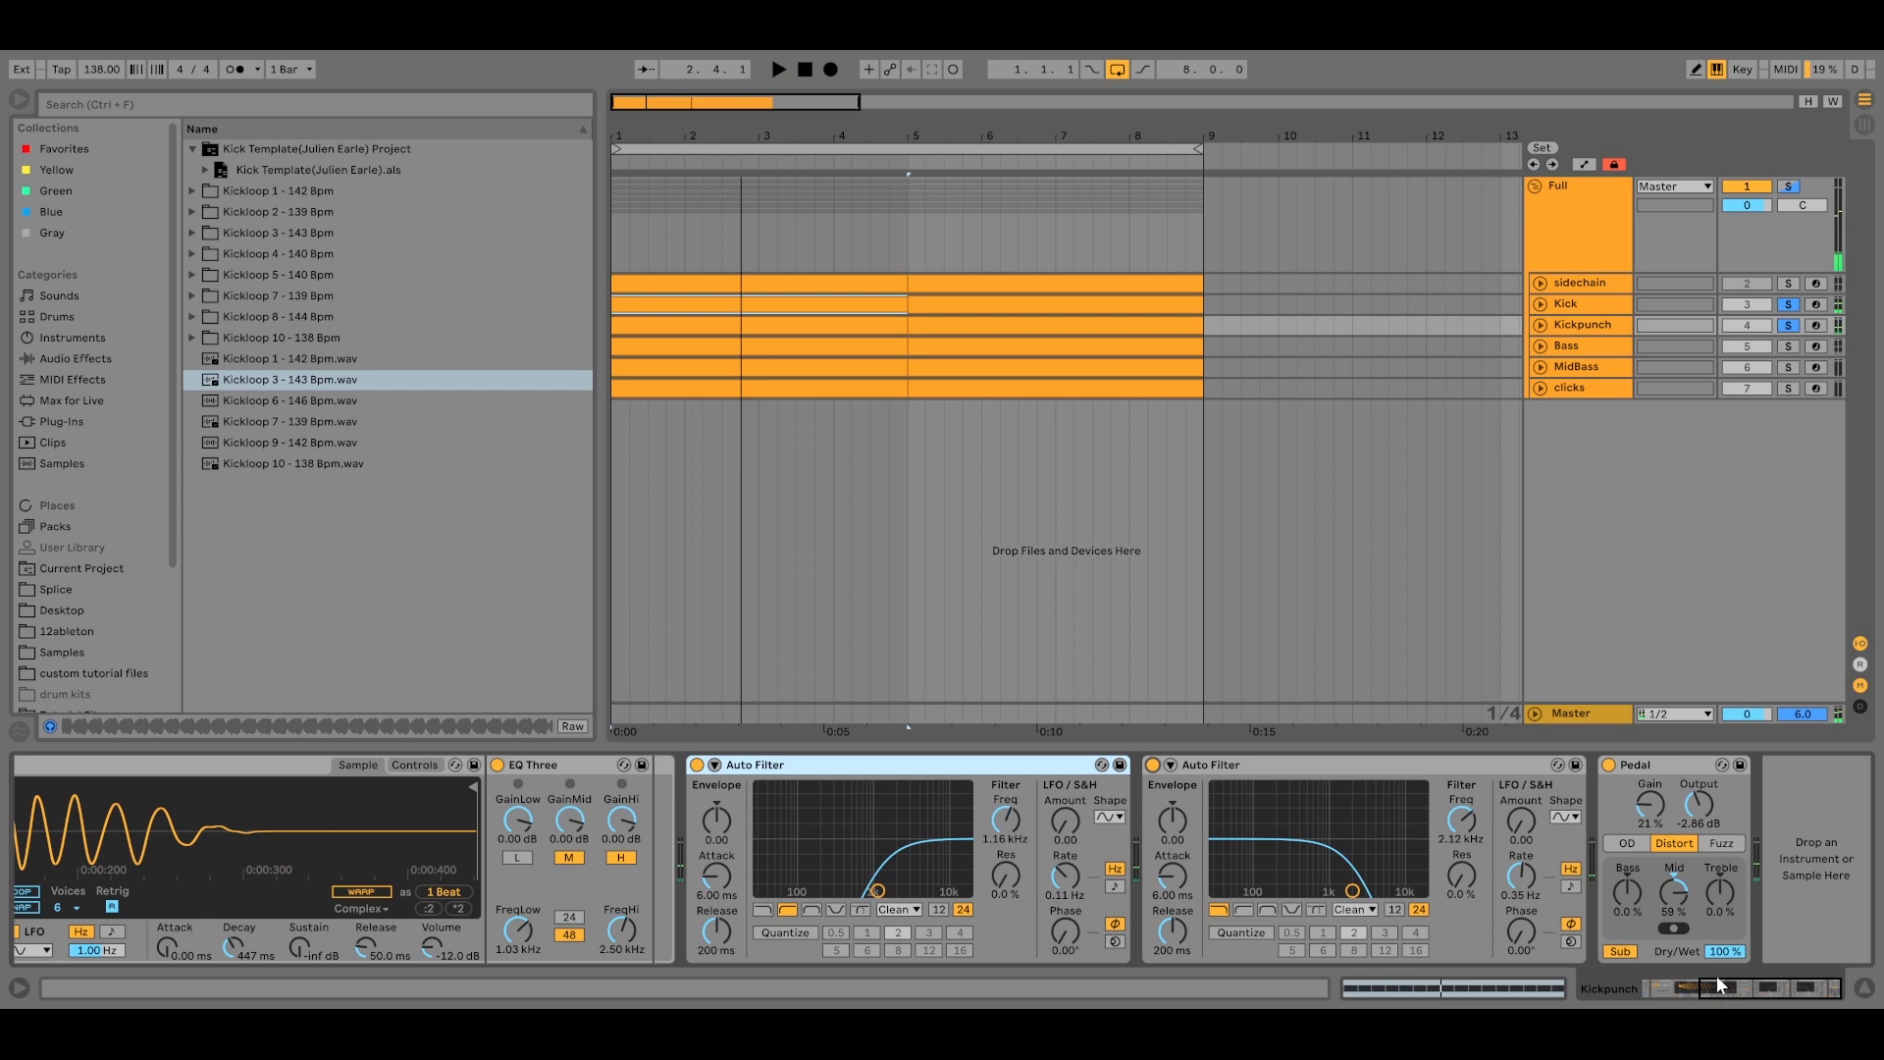
pyautogui.click(1786, 326)
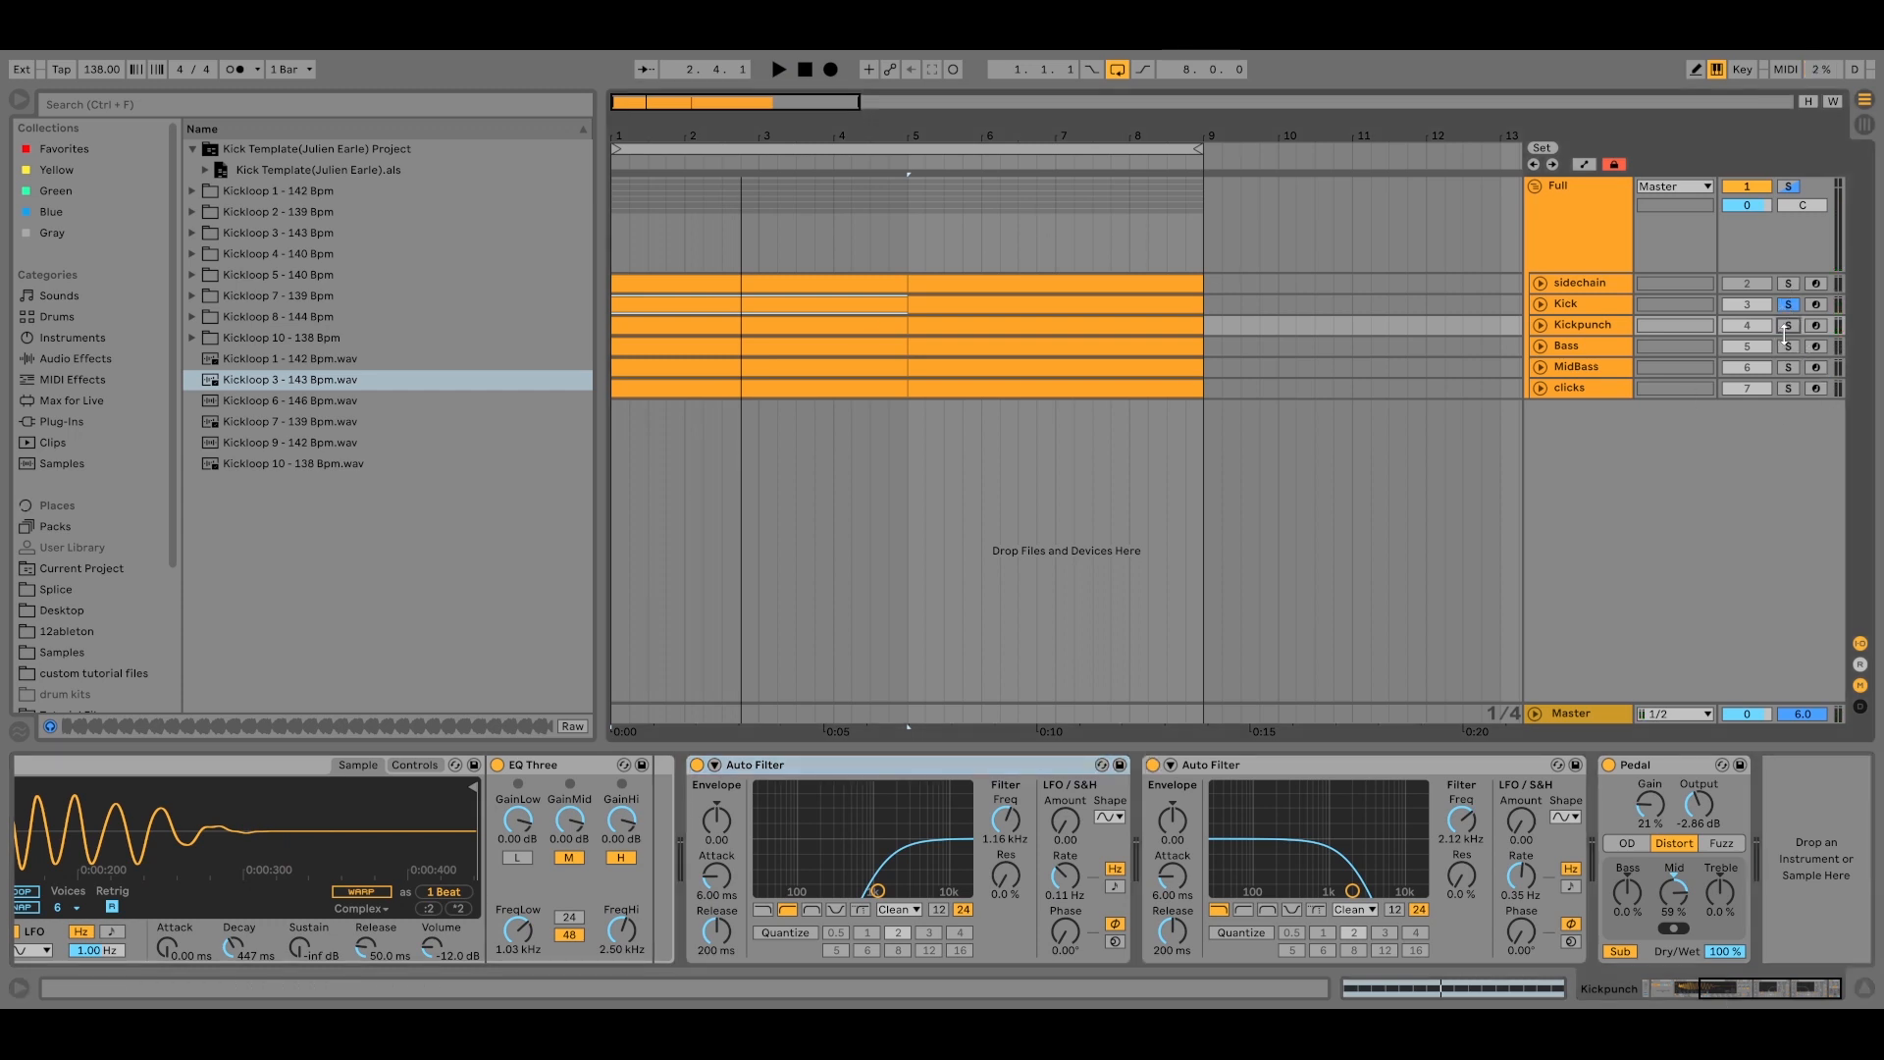
pyautogui.click(1787, 326)
pyautogui.press('space')
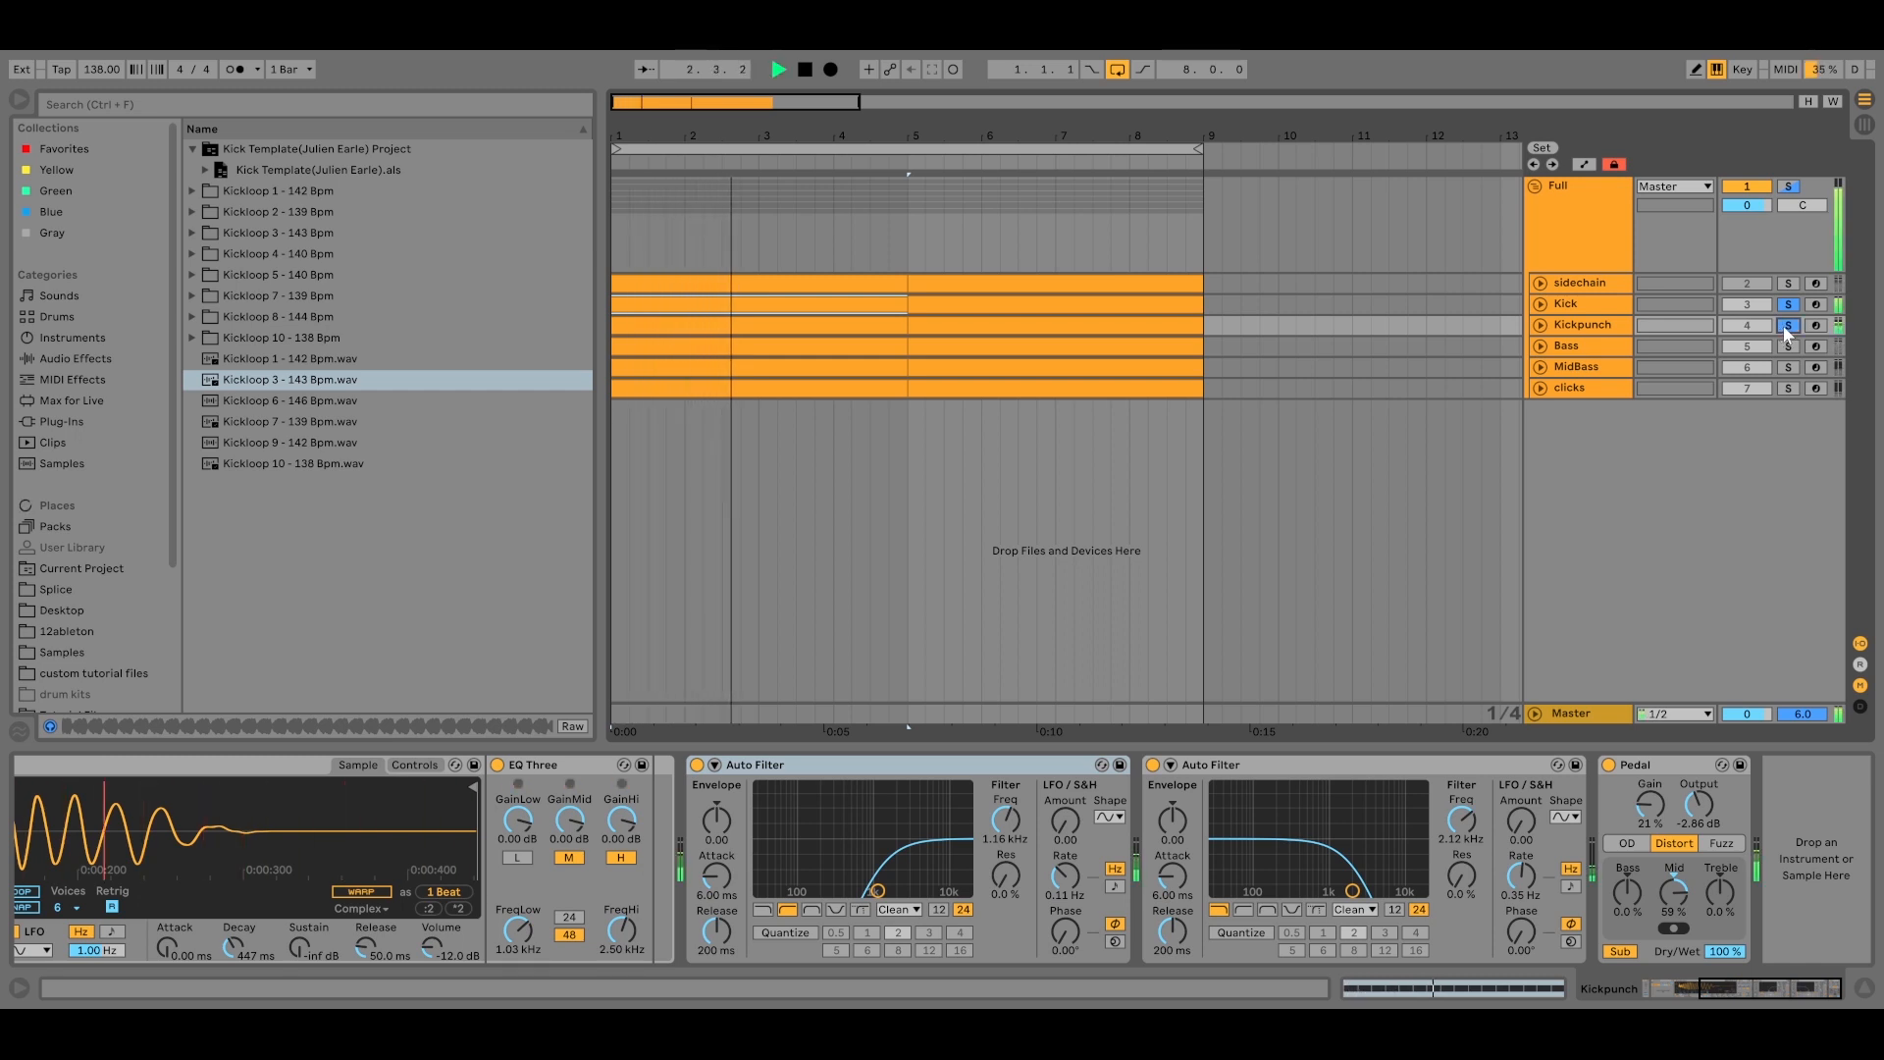
pyautogui.press('space')
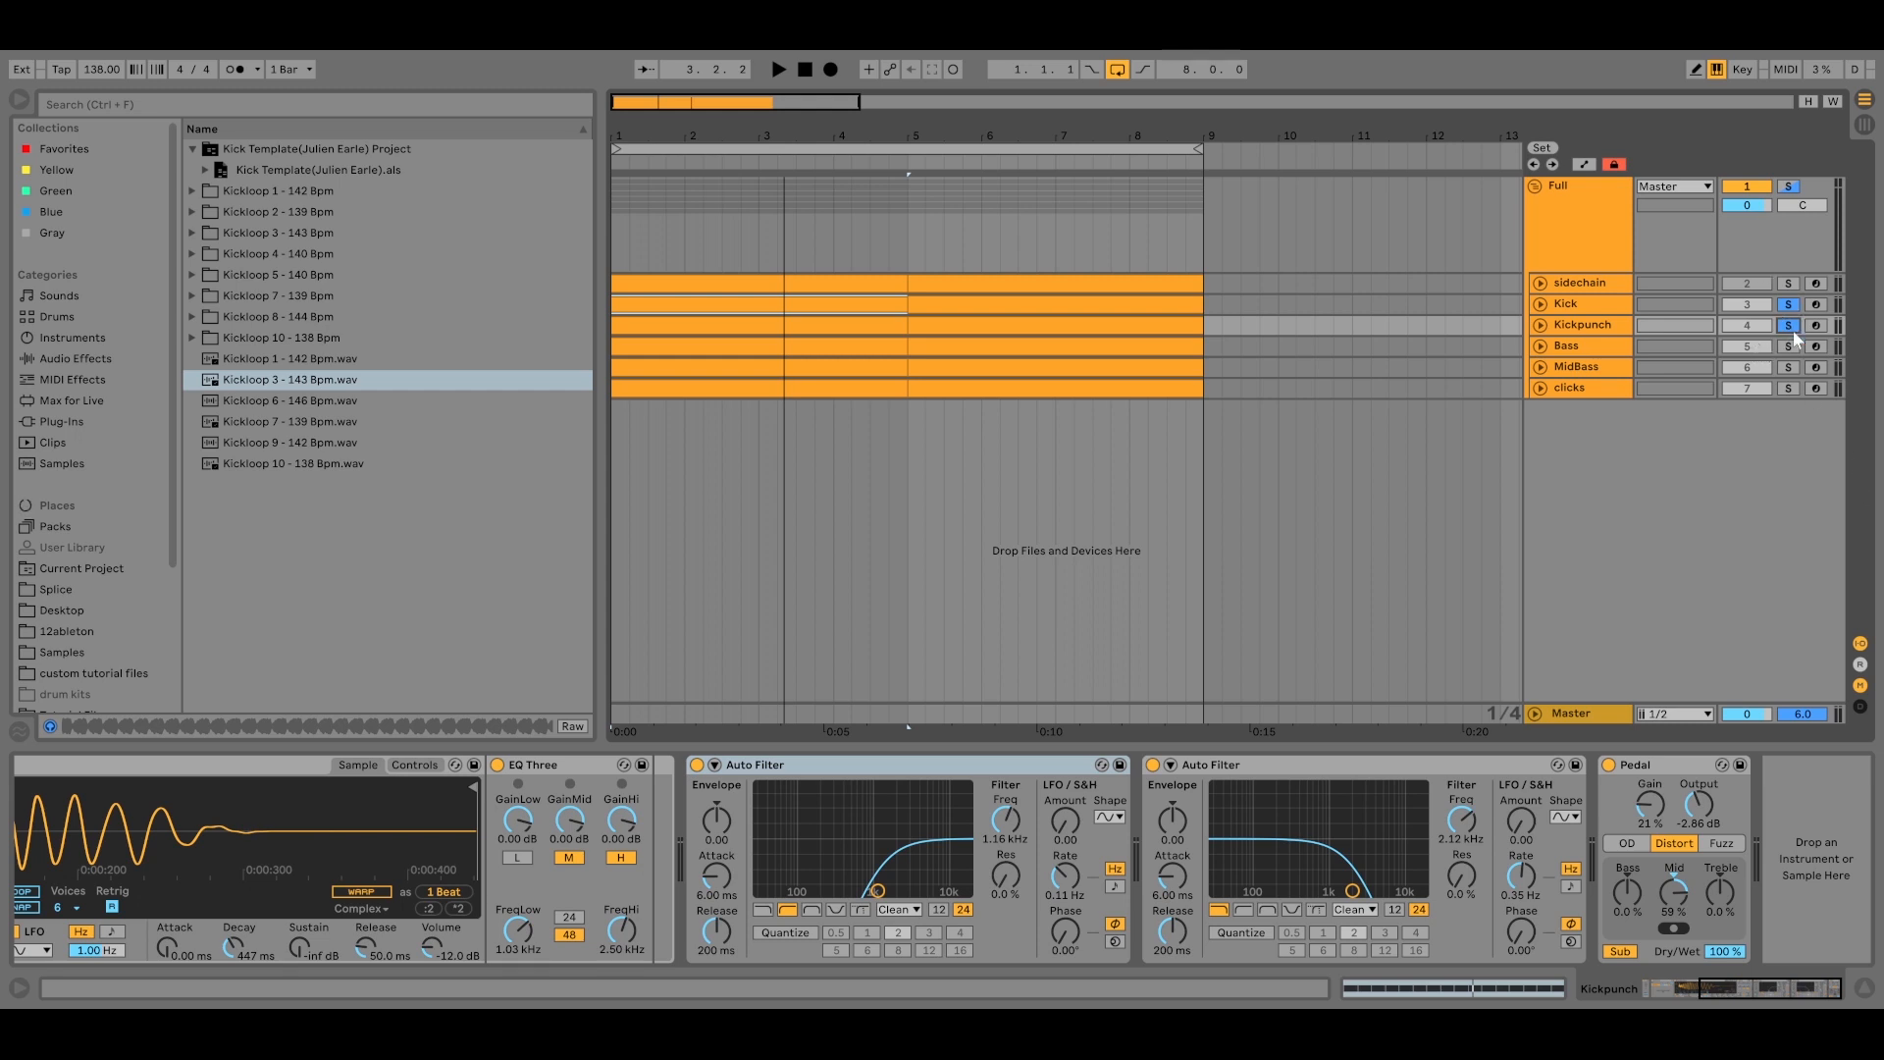
# Solo the Bass track, show its device chain, and audition the bass layer on its own.
pyautogui.click(1786, 349)
pyautogui.press('space')
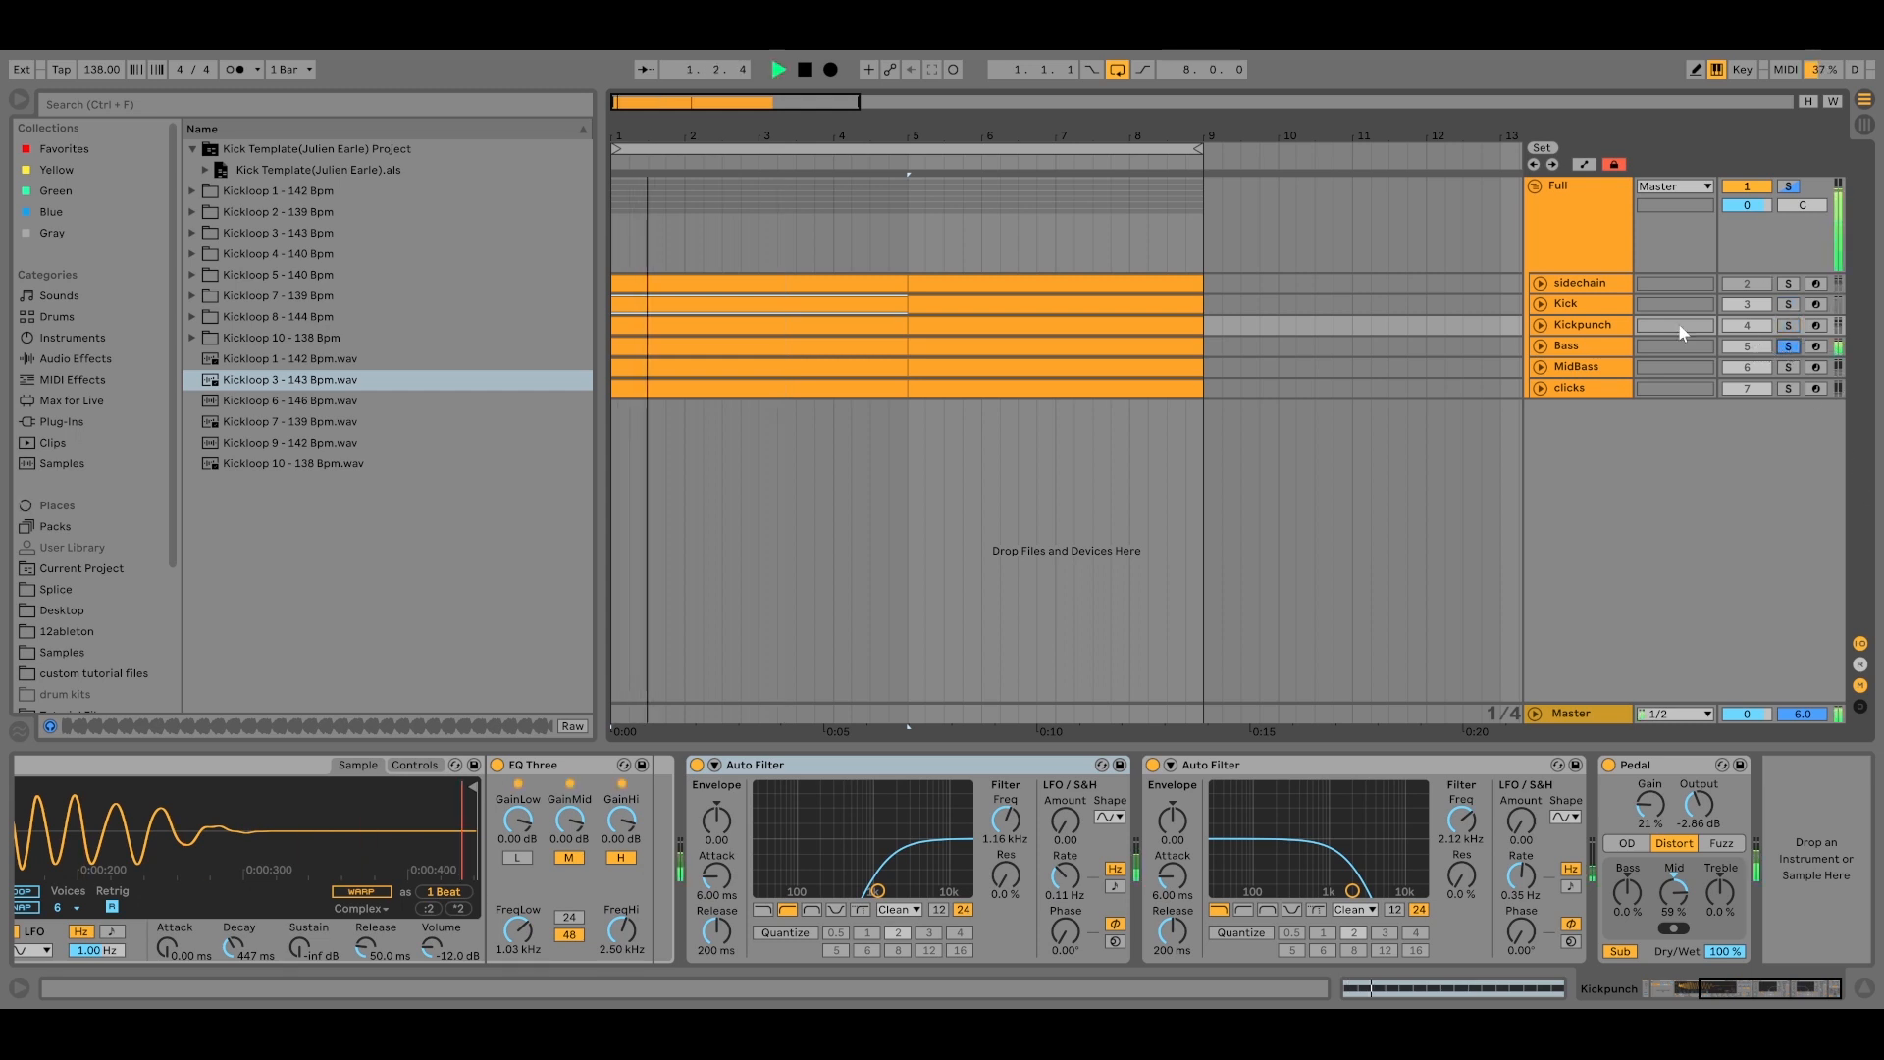
pyautogui.click(1560, 346)
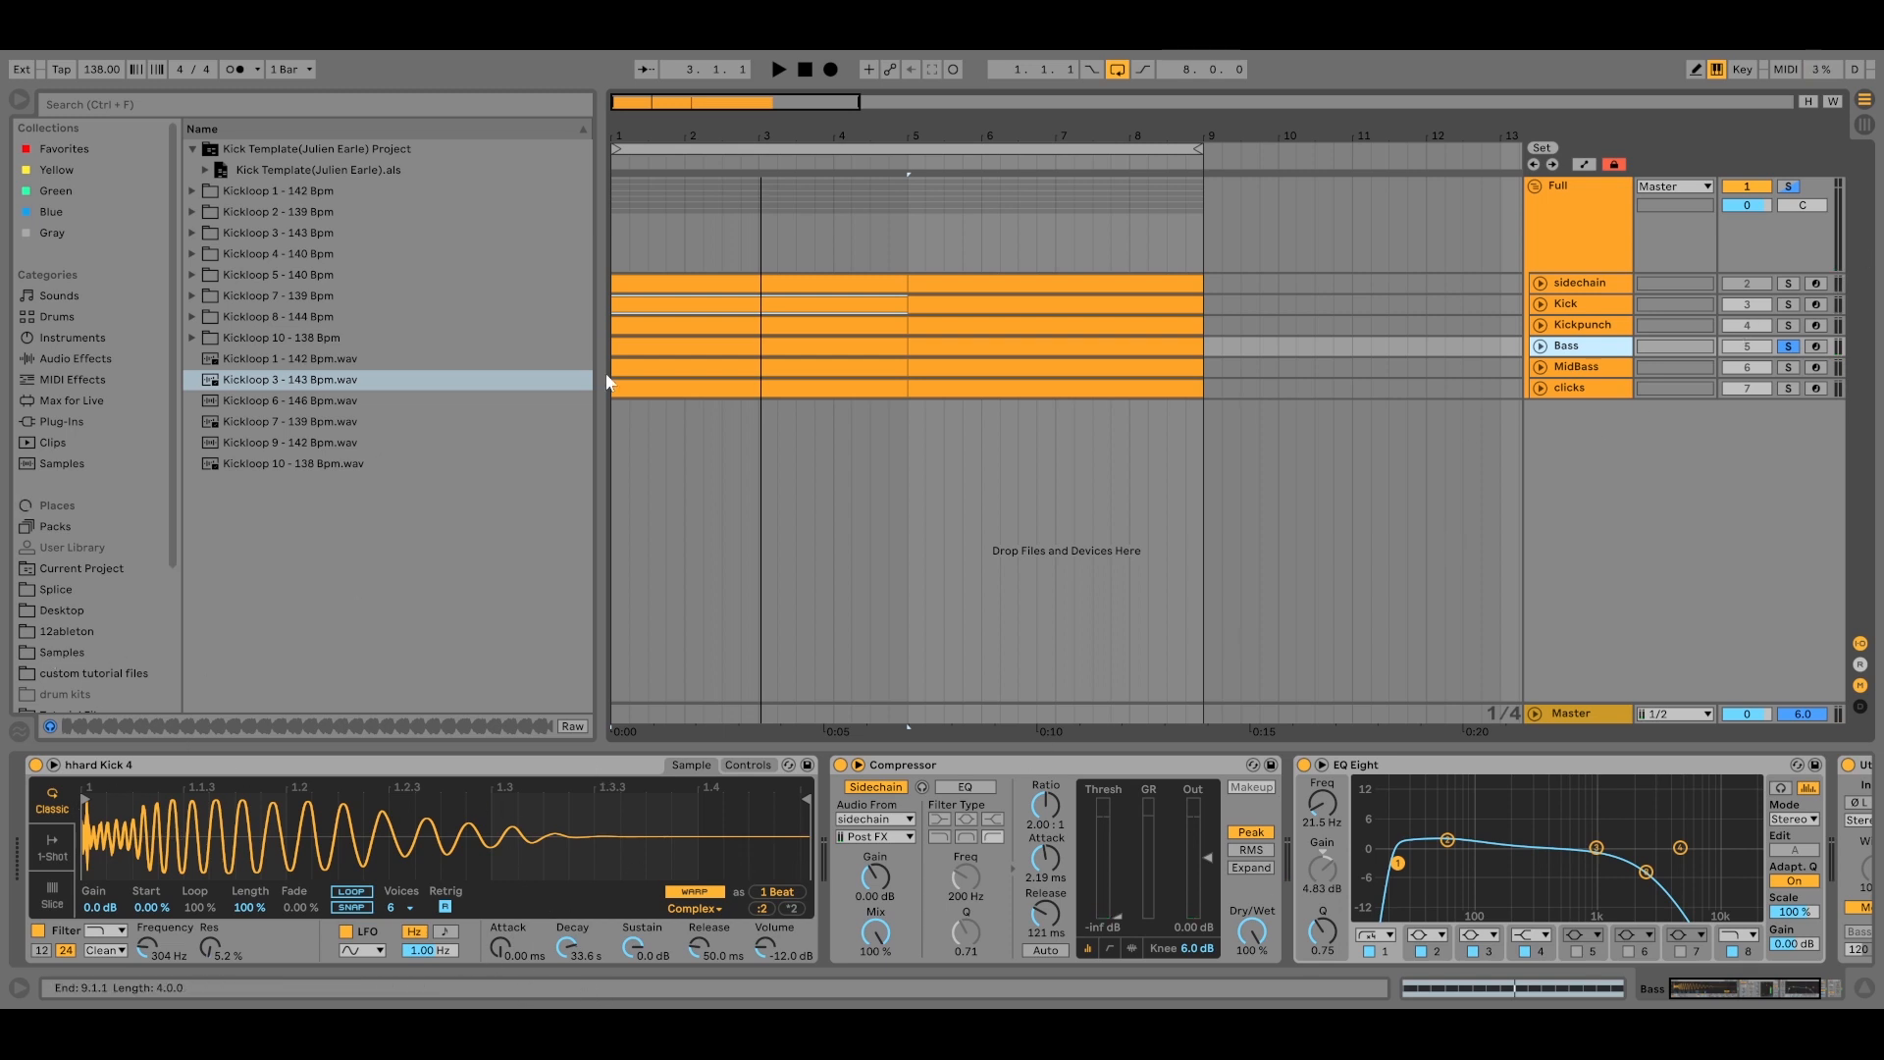
pyautogui.press('space')
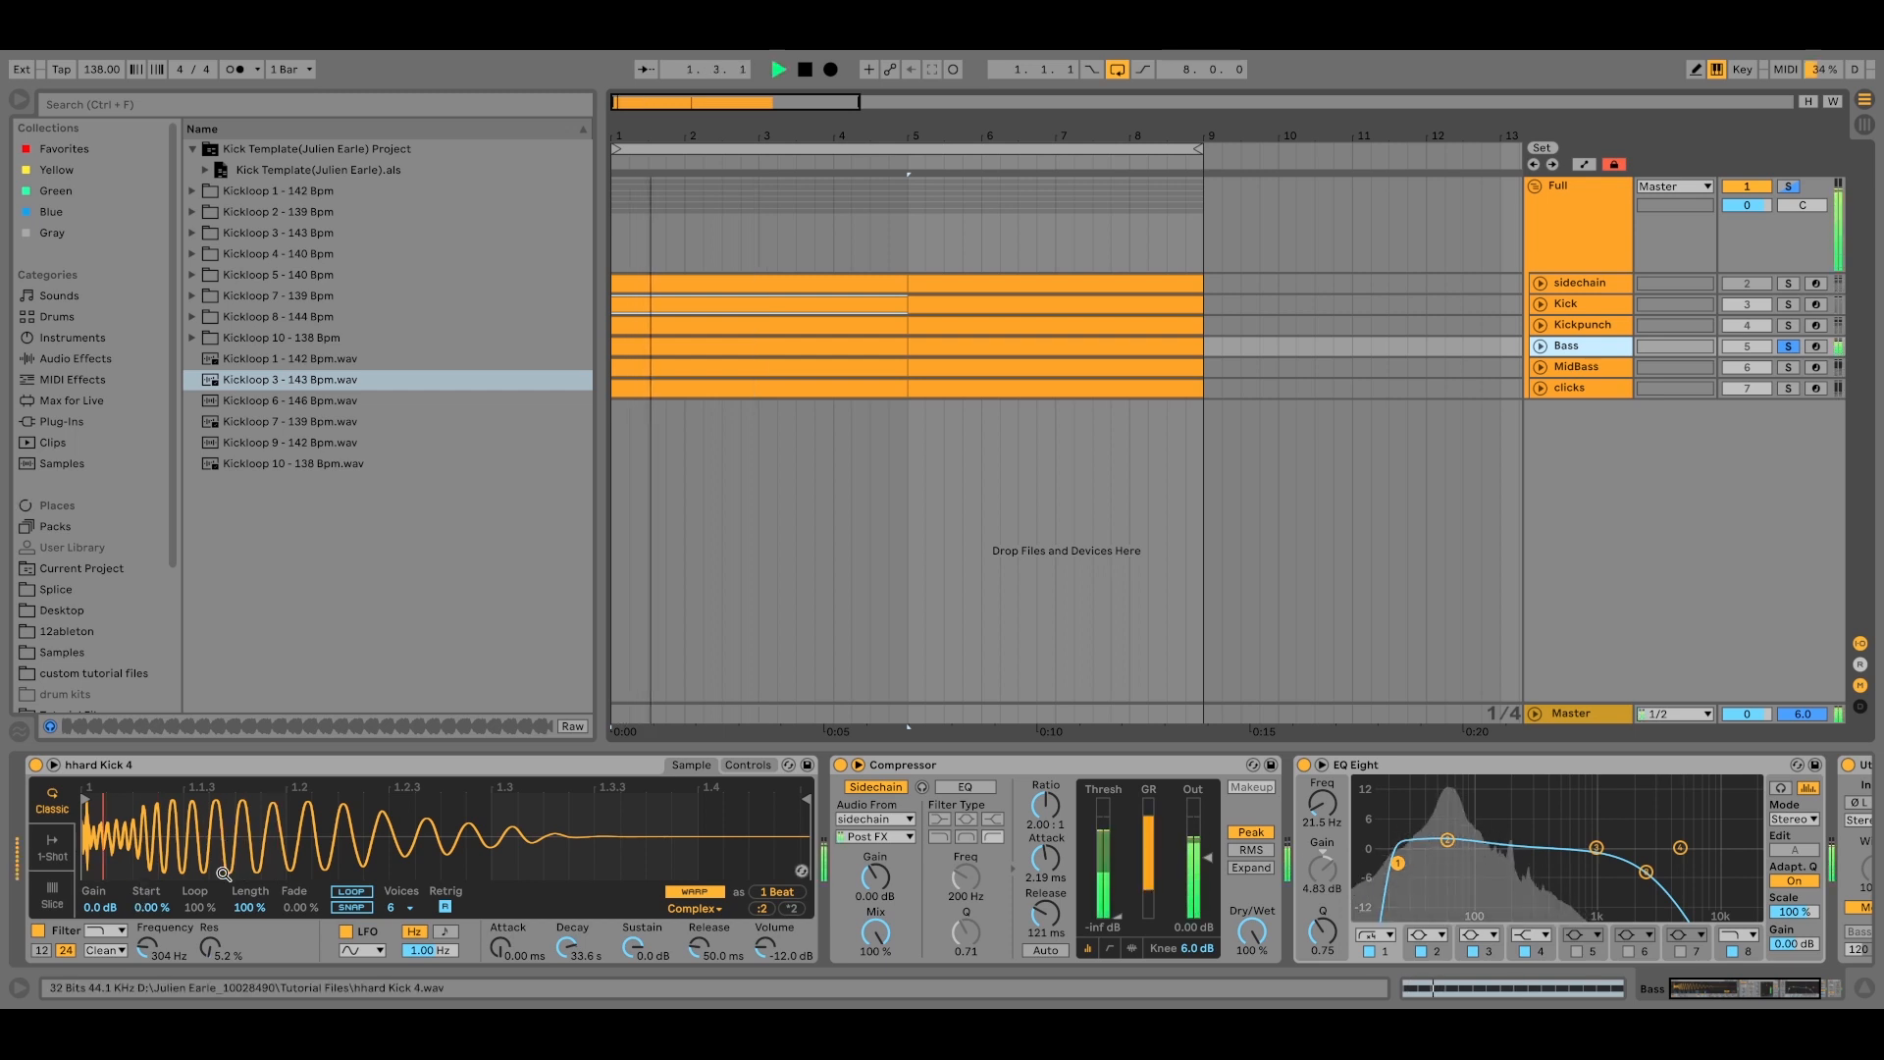
pyautogui.press('space')
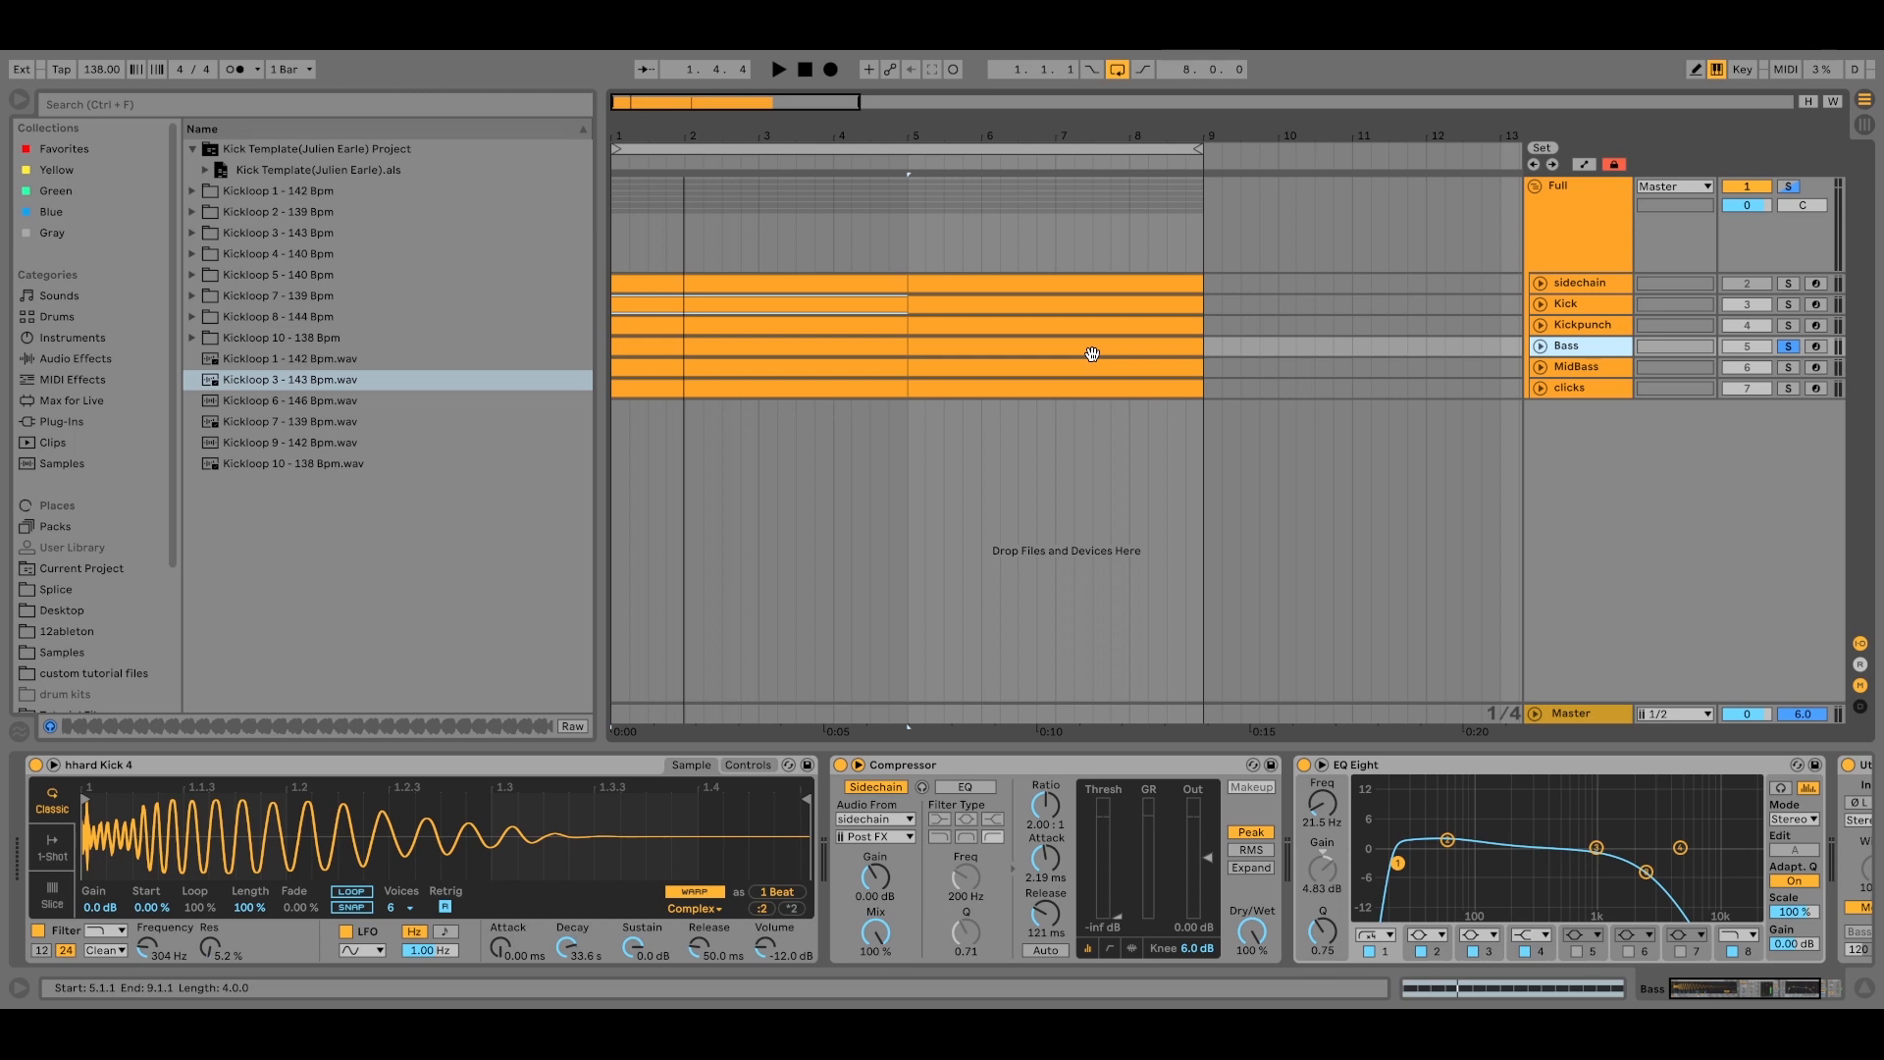
pyautogui.press('space')
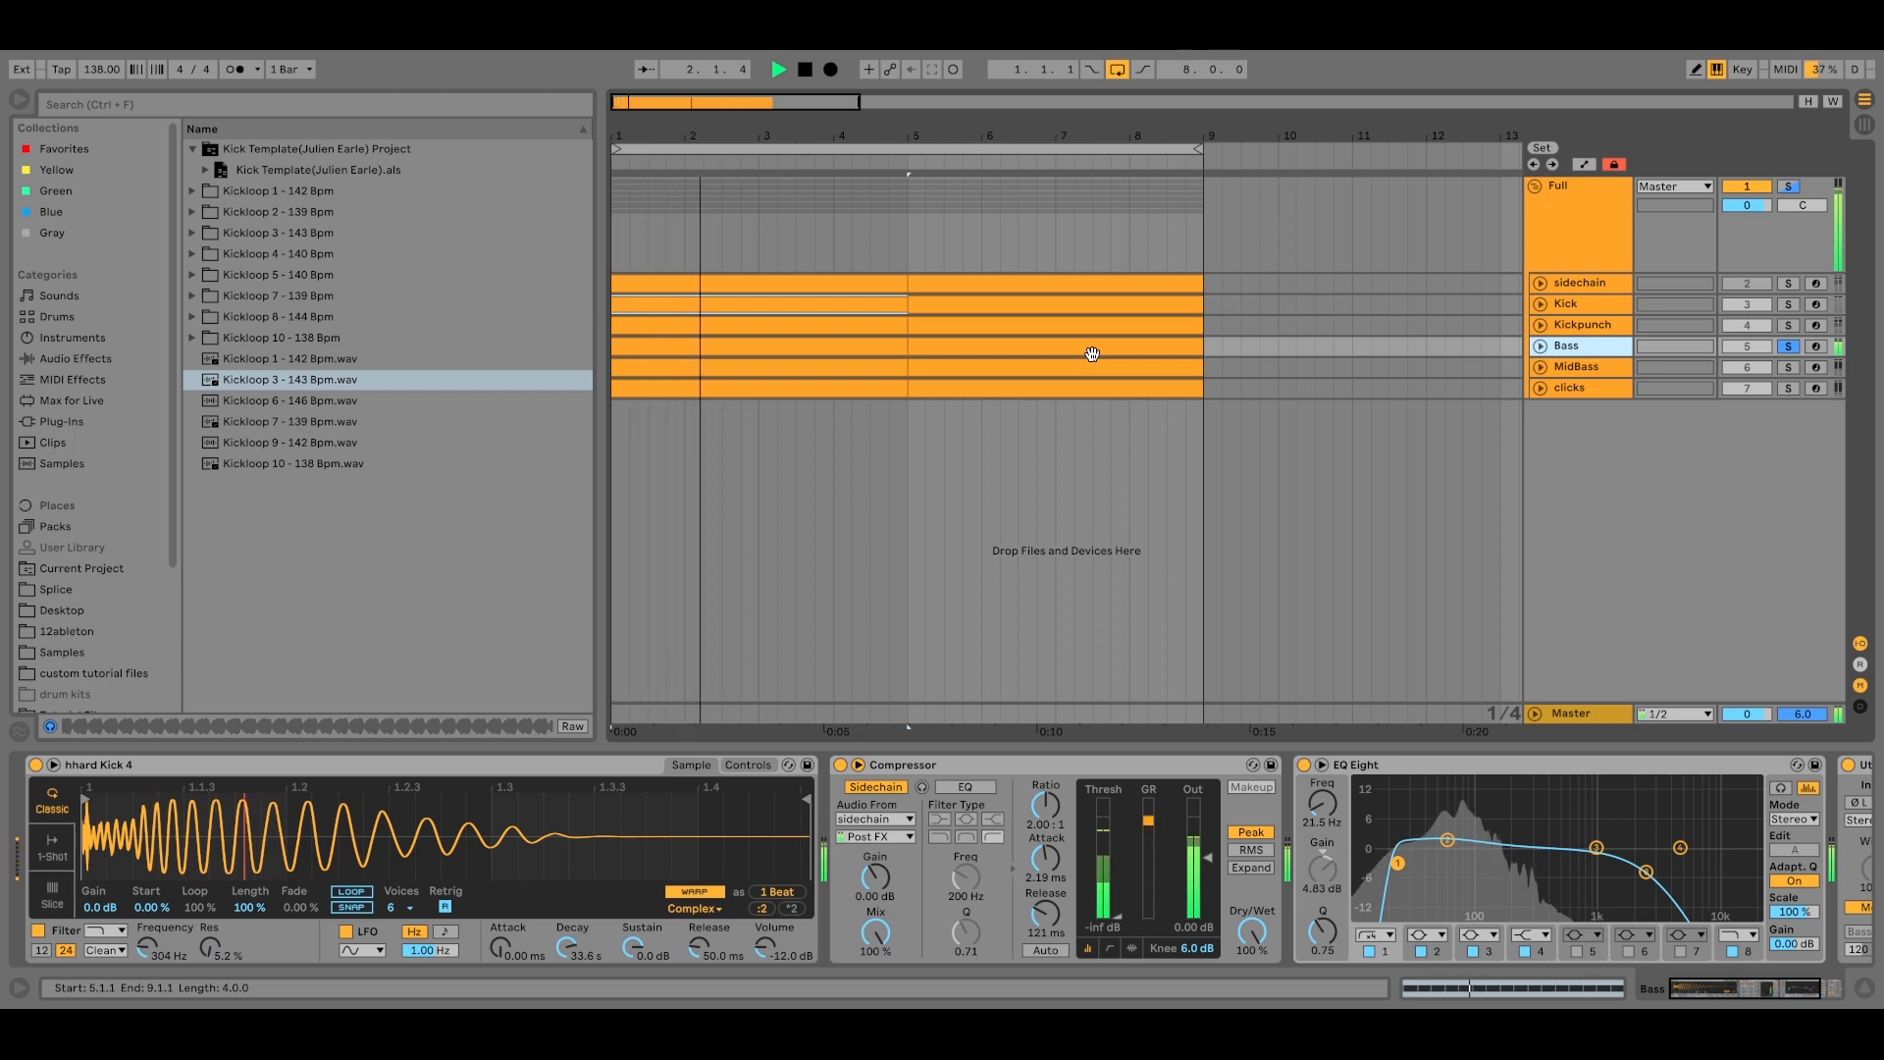
pyautogui.press('space')
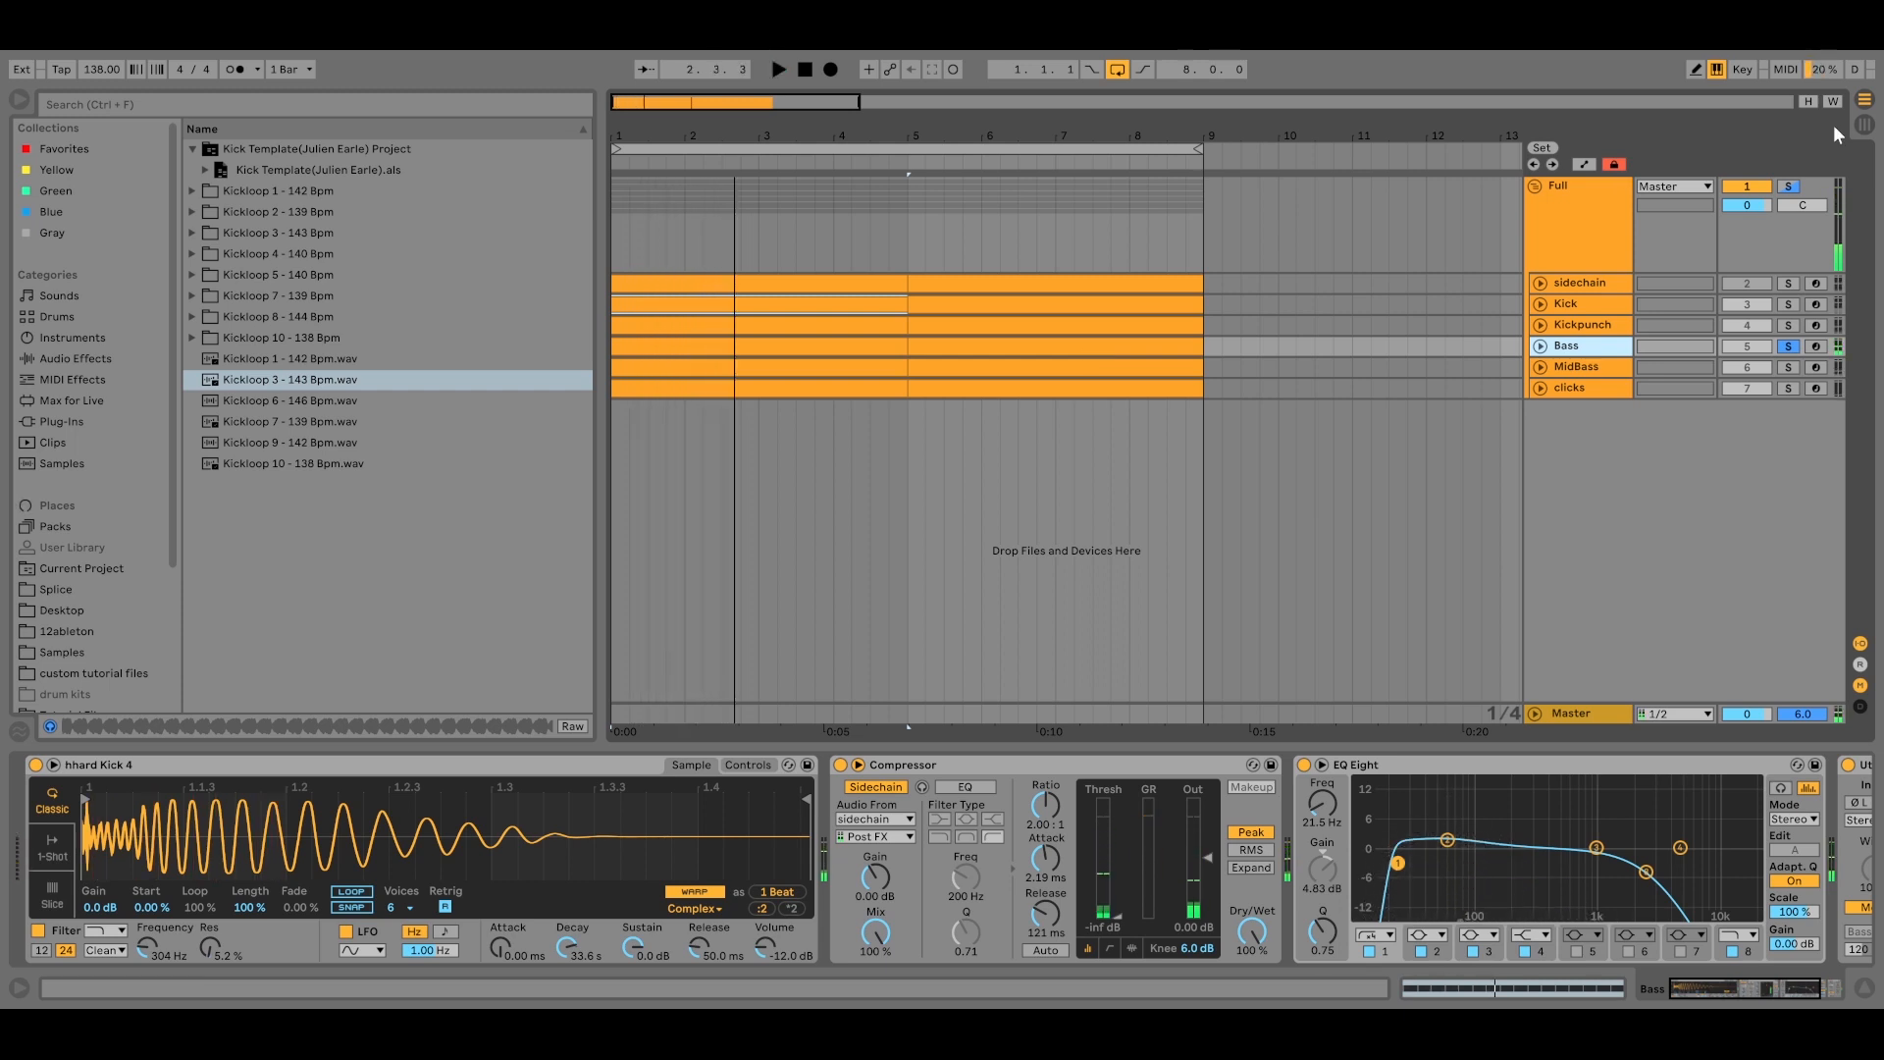
pyautogui.press('space')
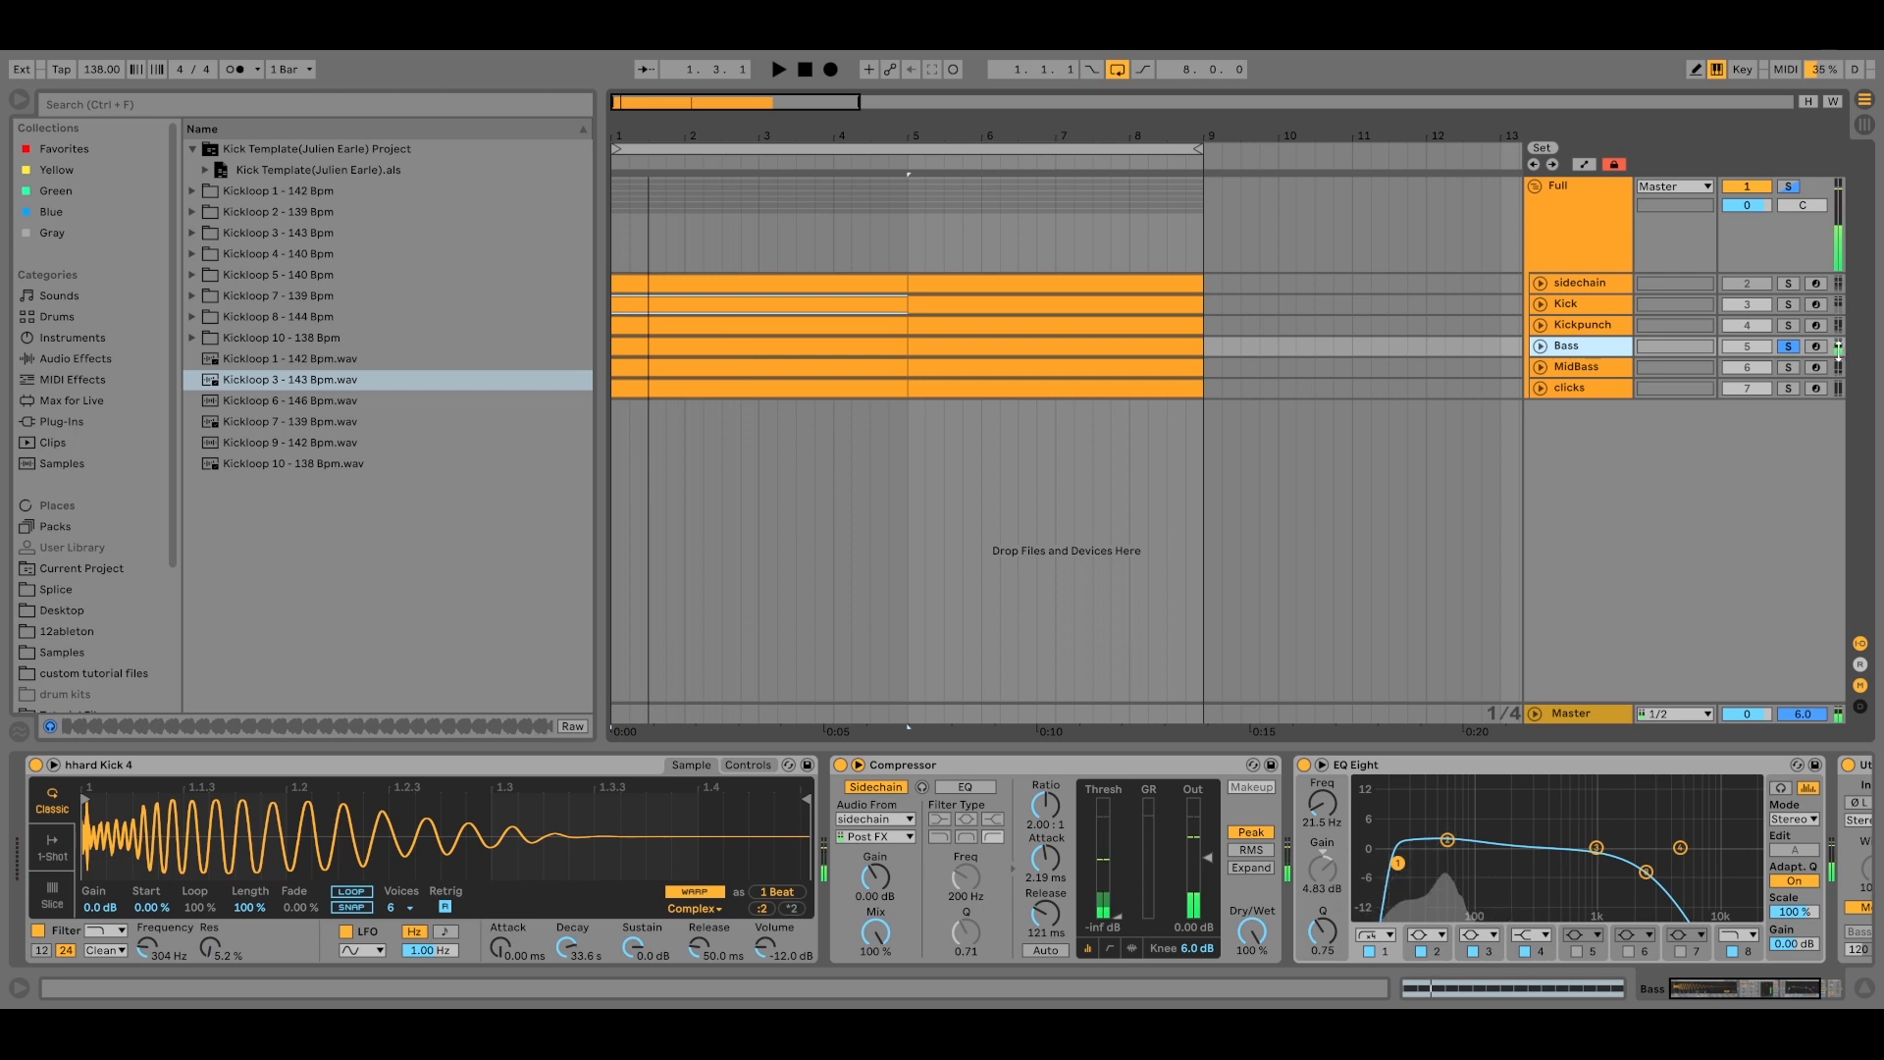
# Arm the Bass track and audition its sample with keyboard notes, raising the computer keyboard octave to C3 to D4.
pyautogui.click(1816, 346)
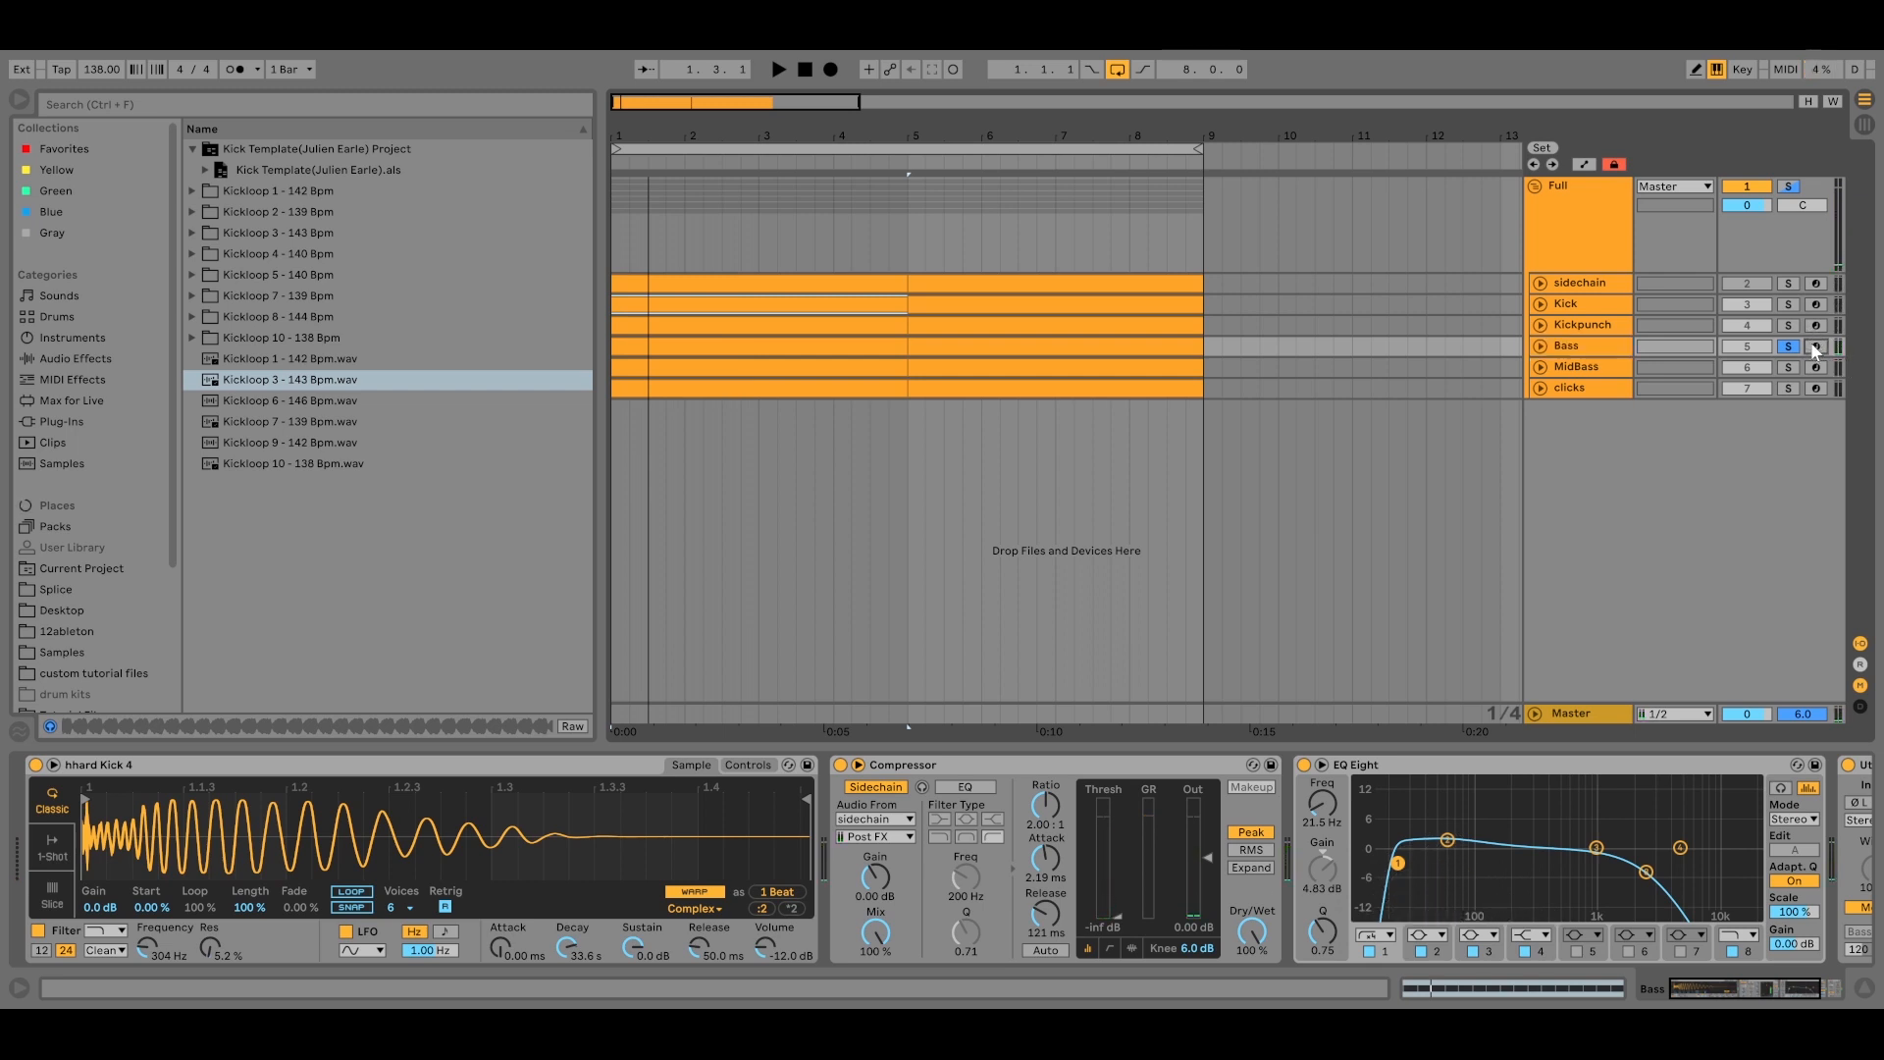
pyautogui.press('a')
pyautogui.press('a')
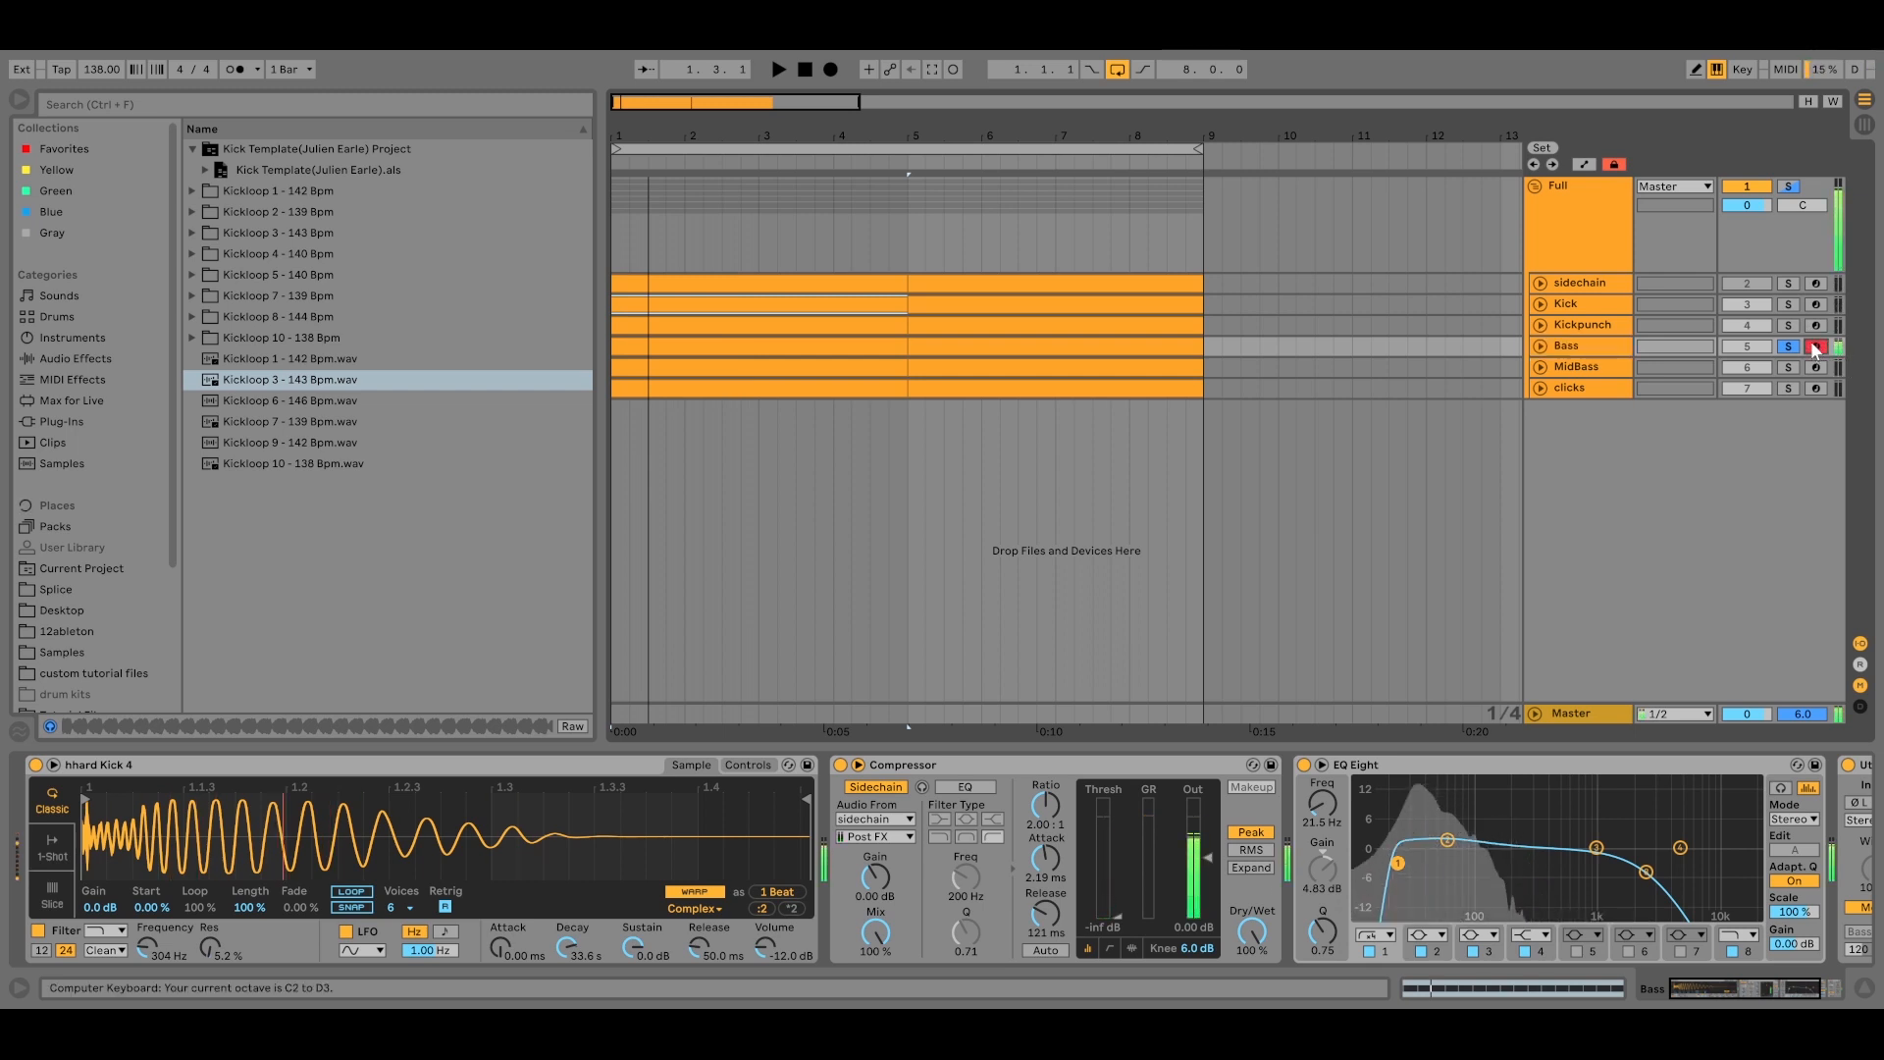
pyautogui.press('x')
pyautogui.press('a')
pyautogui.press('a')
pyautogui.press('a')
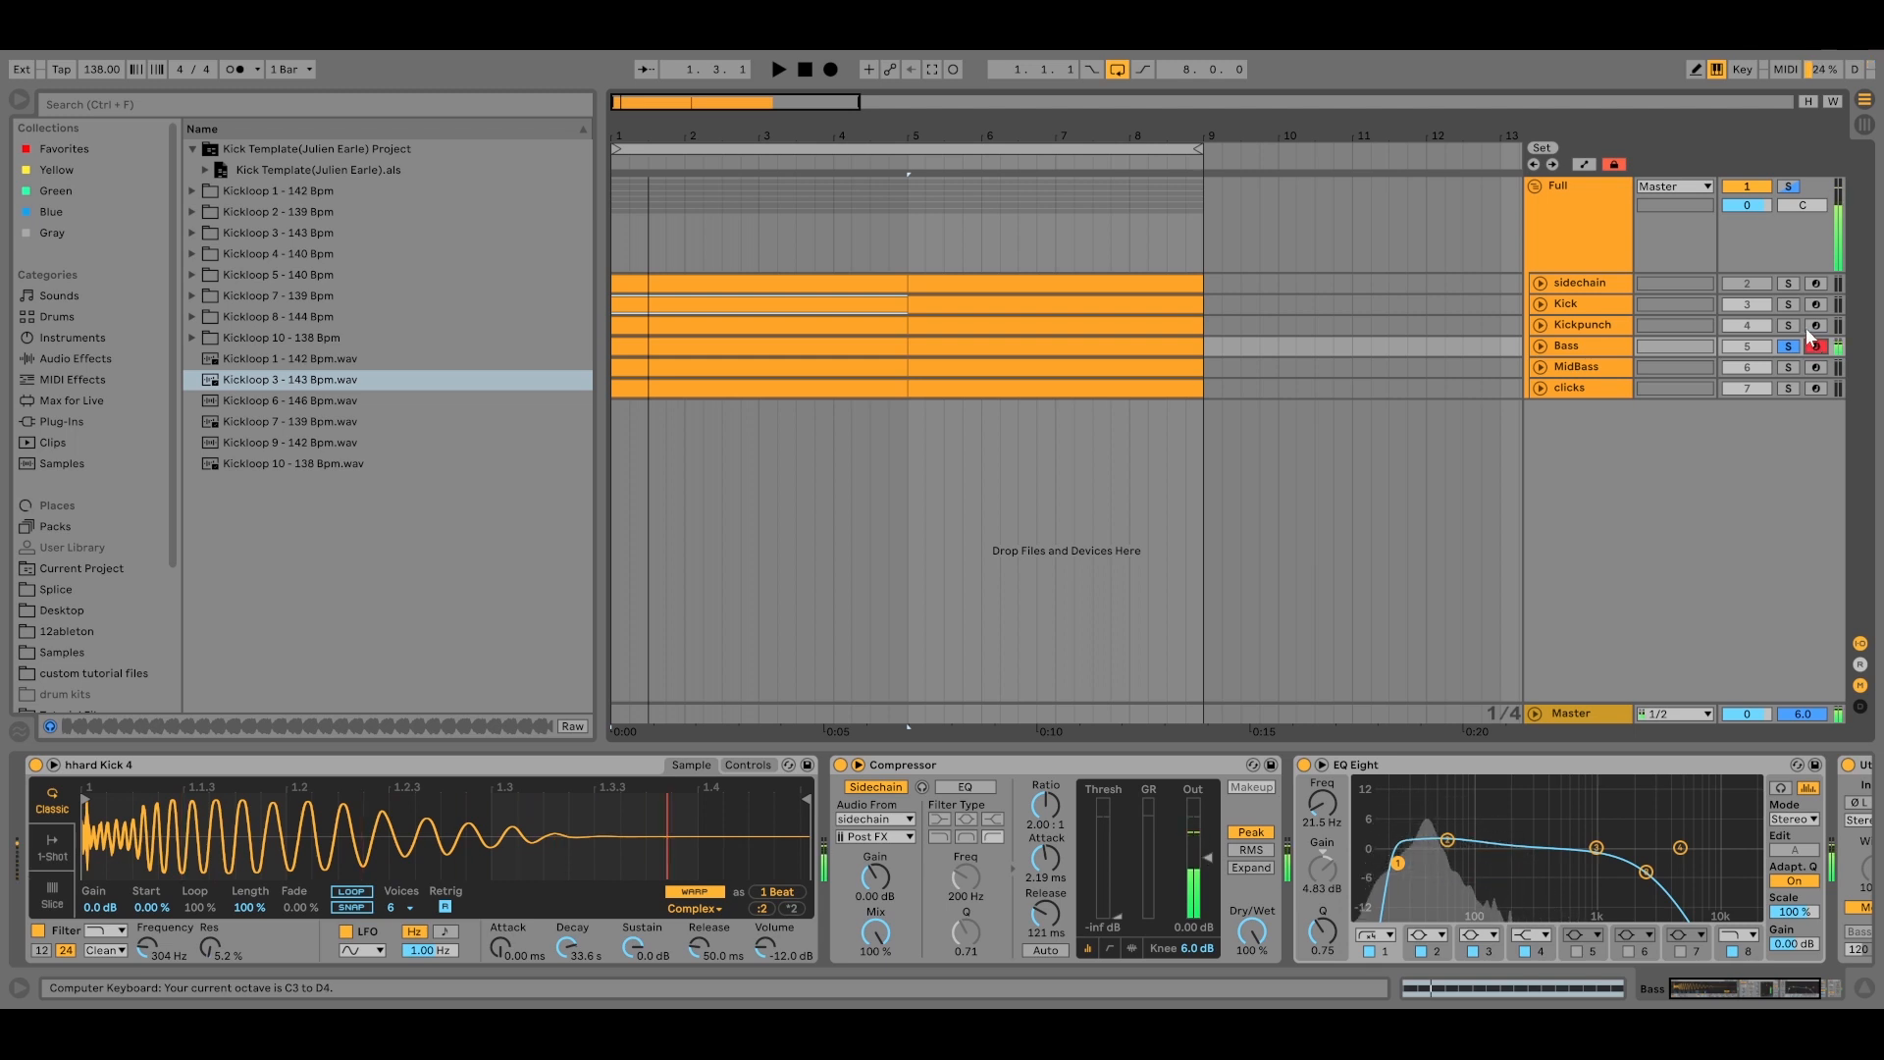
pyautogui.press('a')
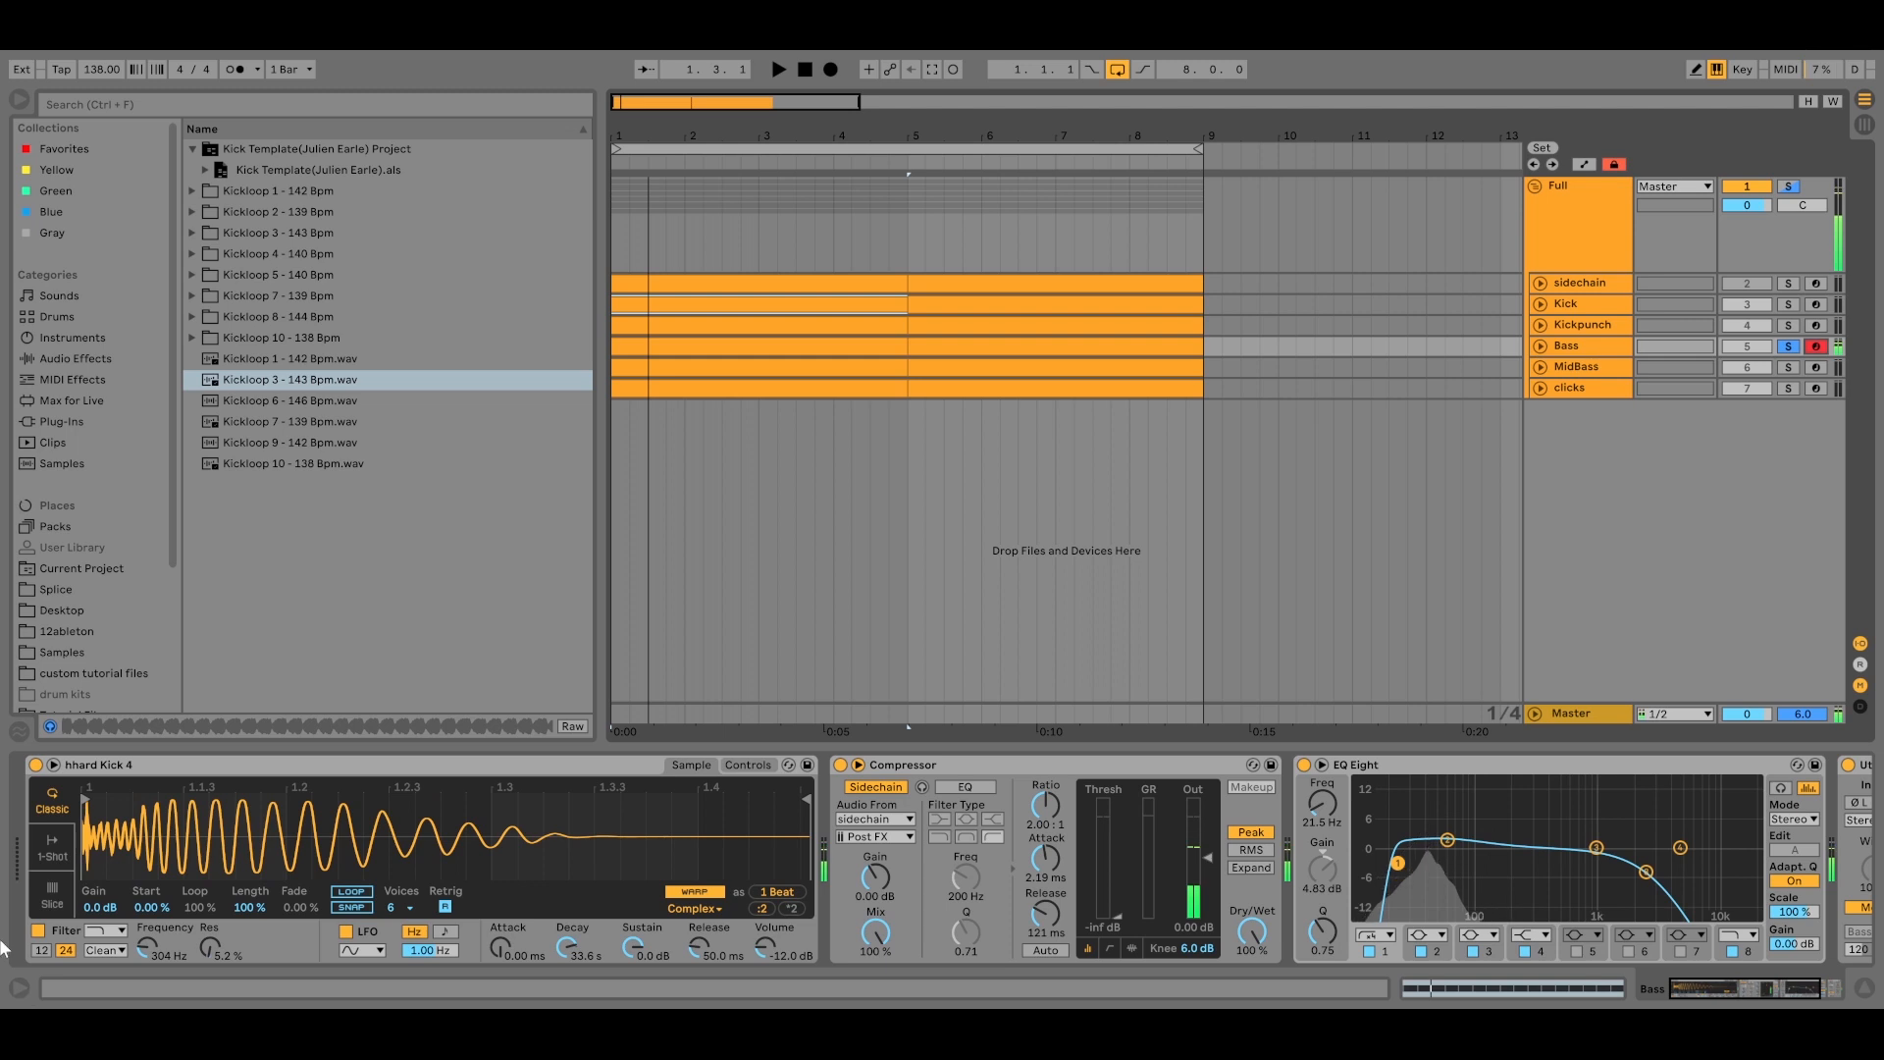
# Compare the Bass sample's sound with the hhard Kick 4 filter switched off and back on.
pyautogui.click(35, 930)
pyautogui.press('a')
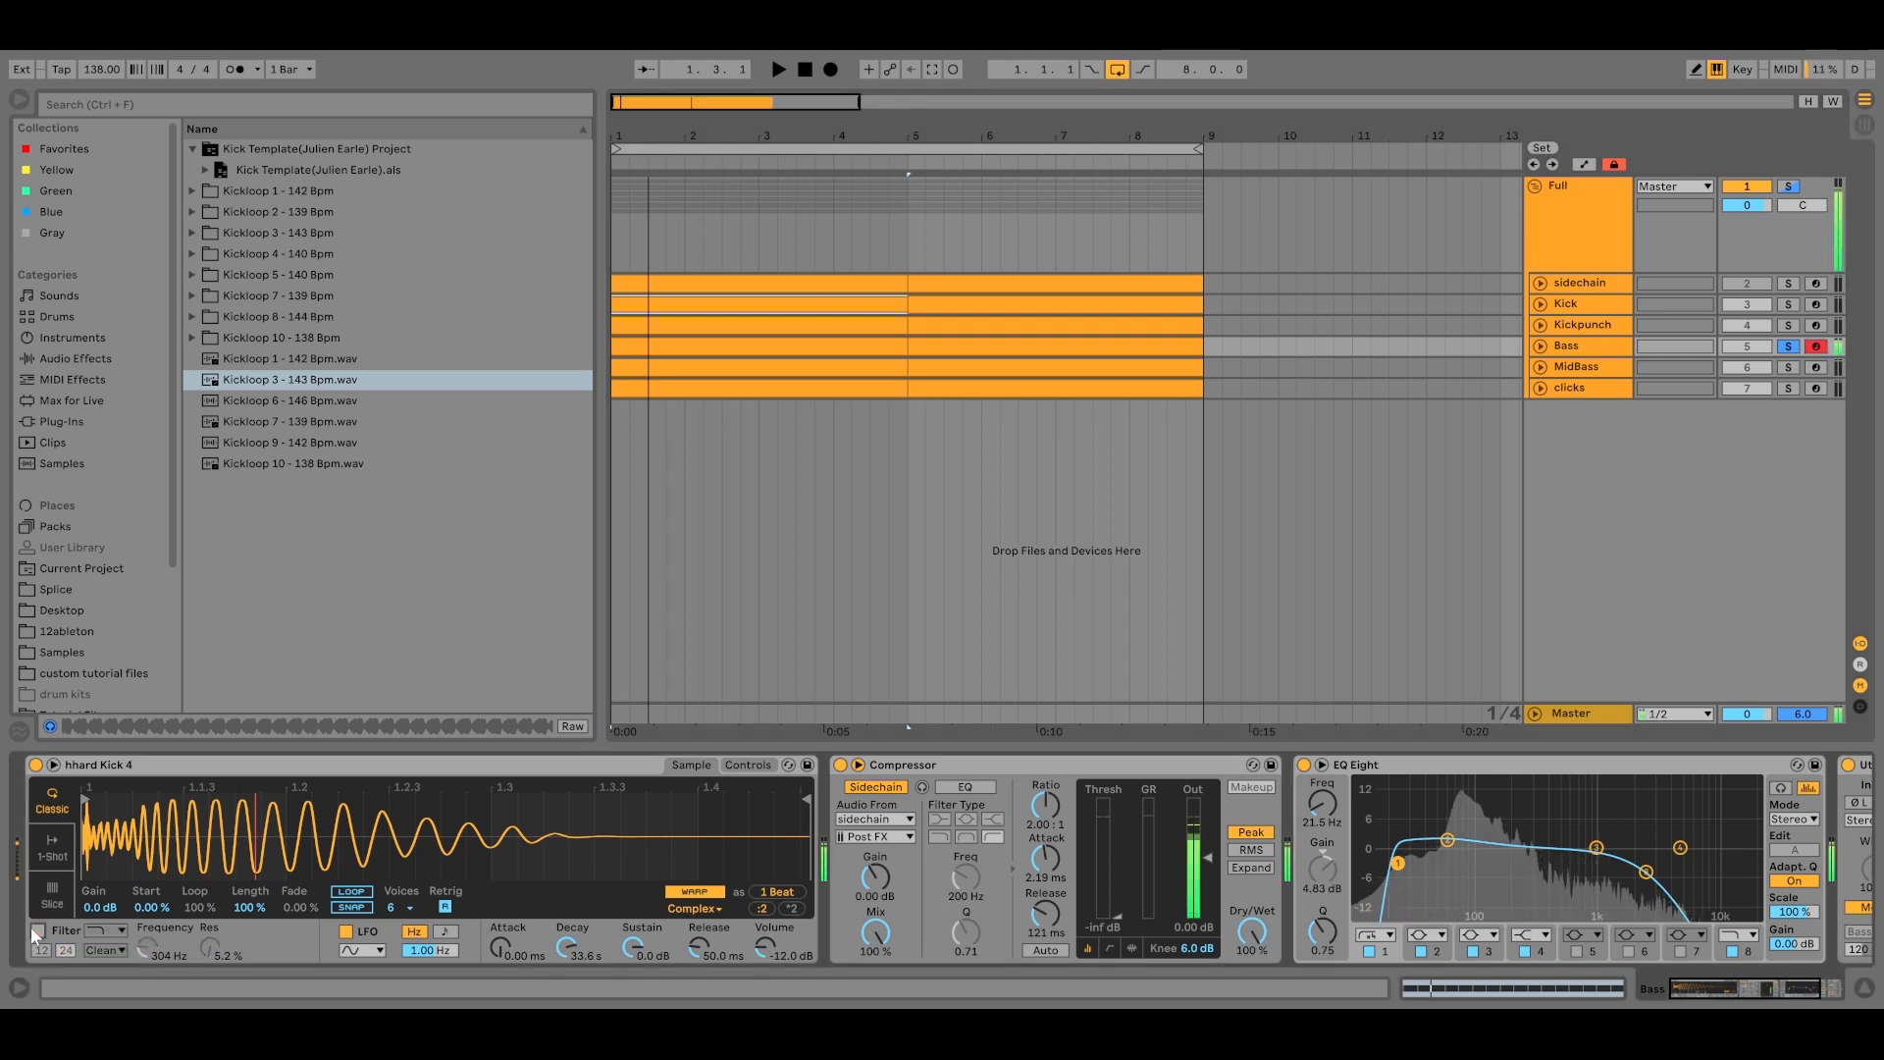
pyautogui.press('a')
pyautogui.press('a')
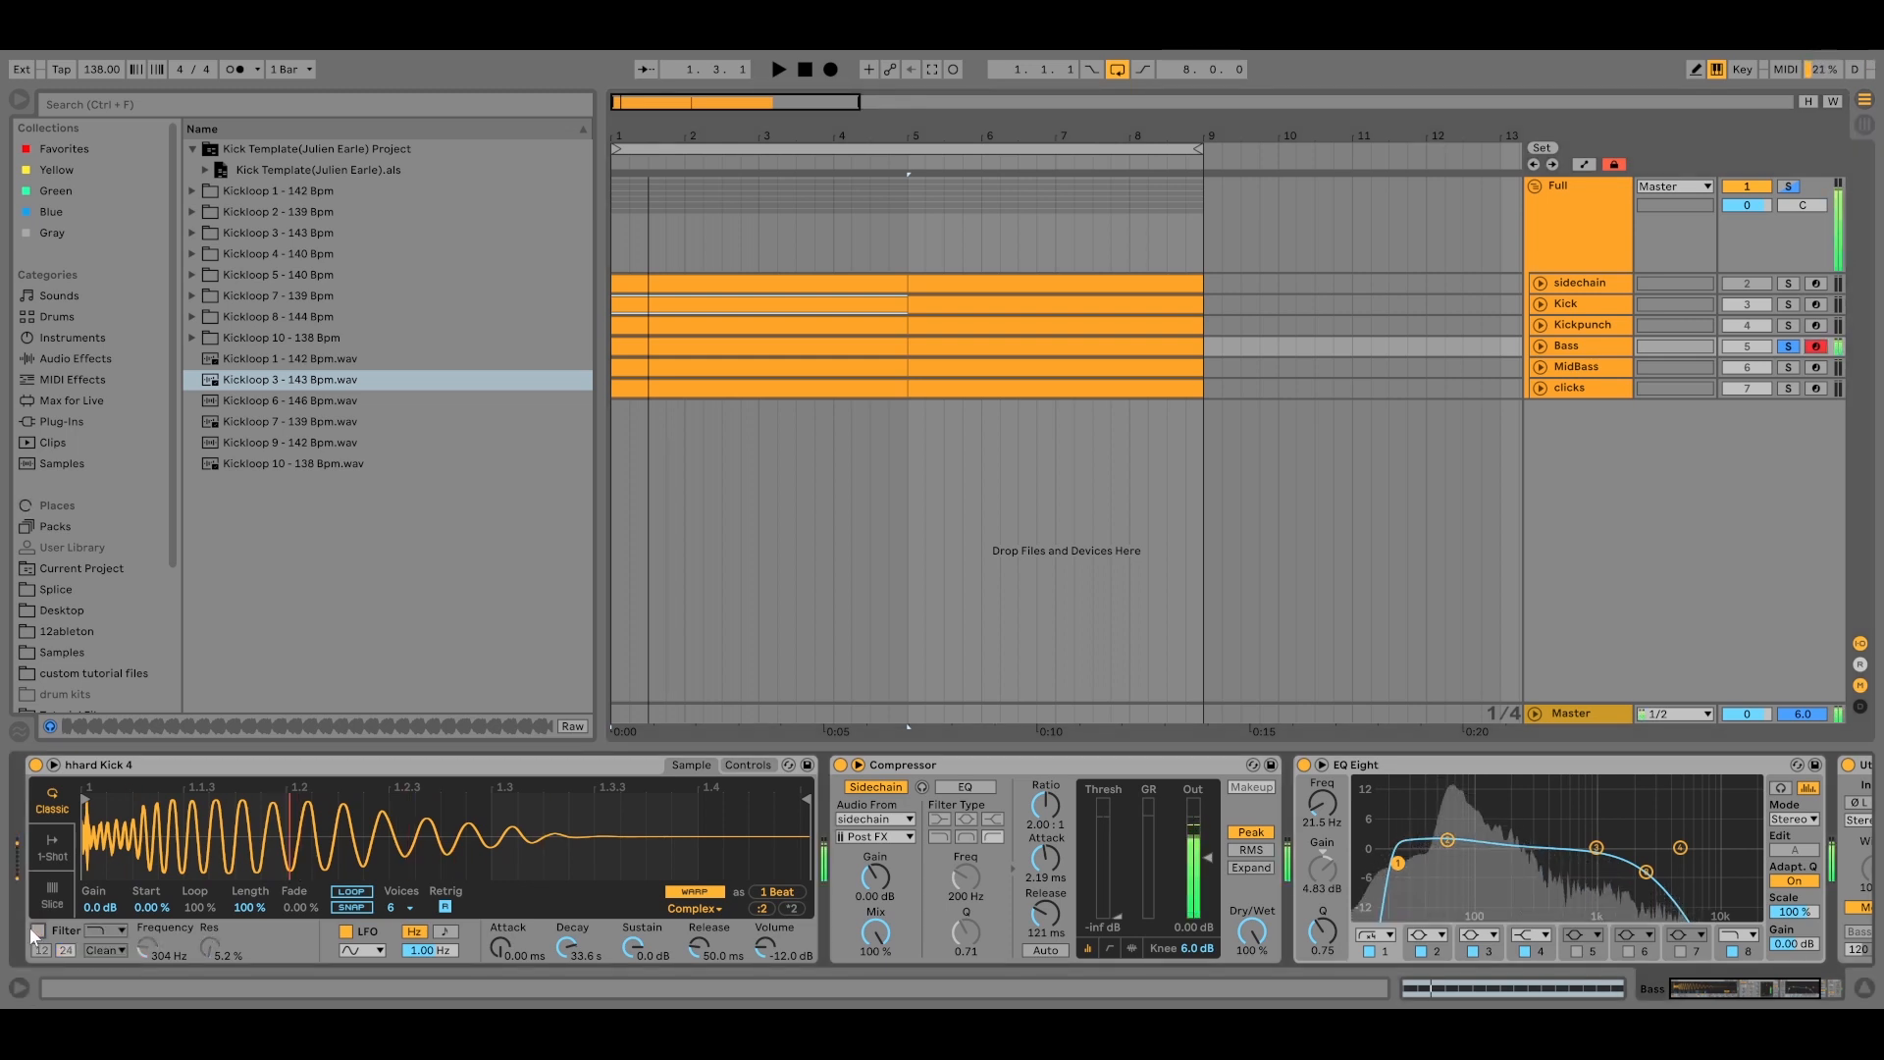
pyautogui.click(35, 930)
pyautogui.press('a')
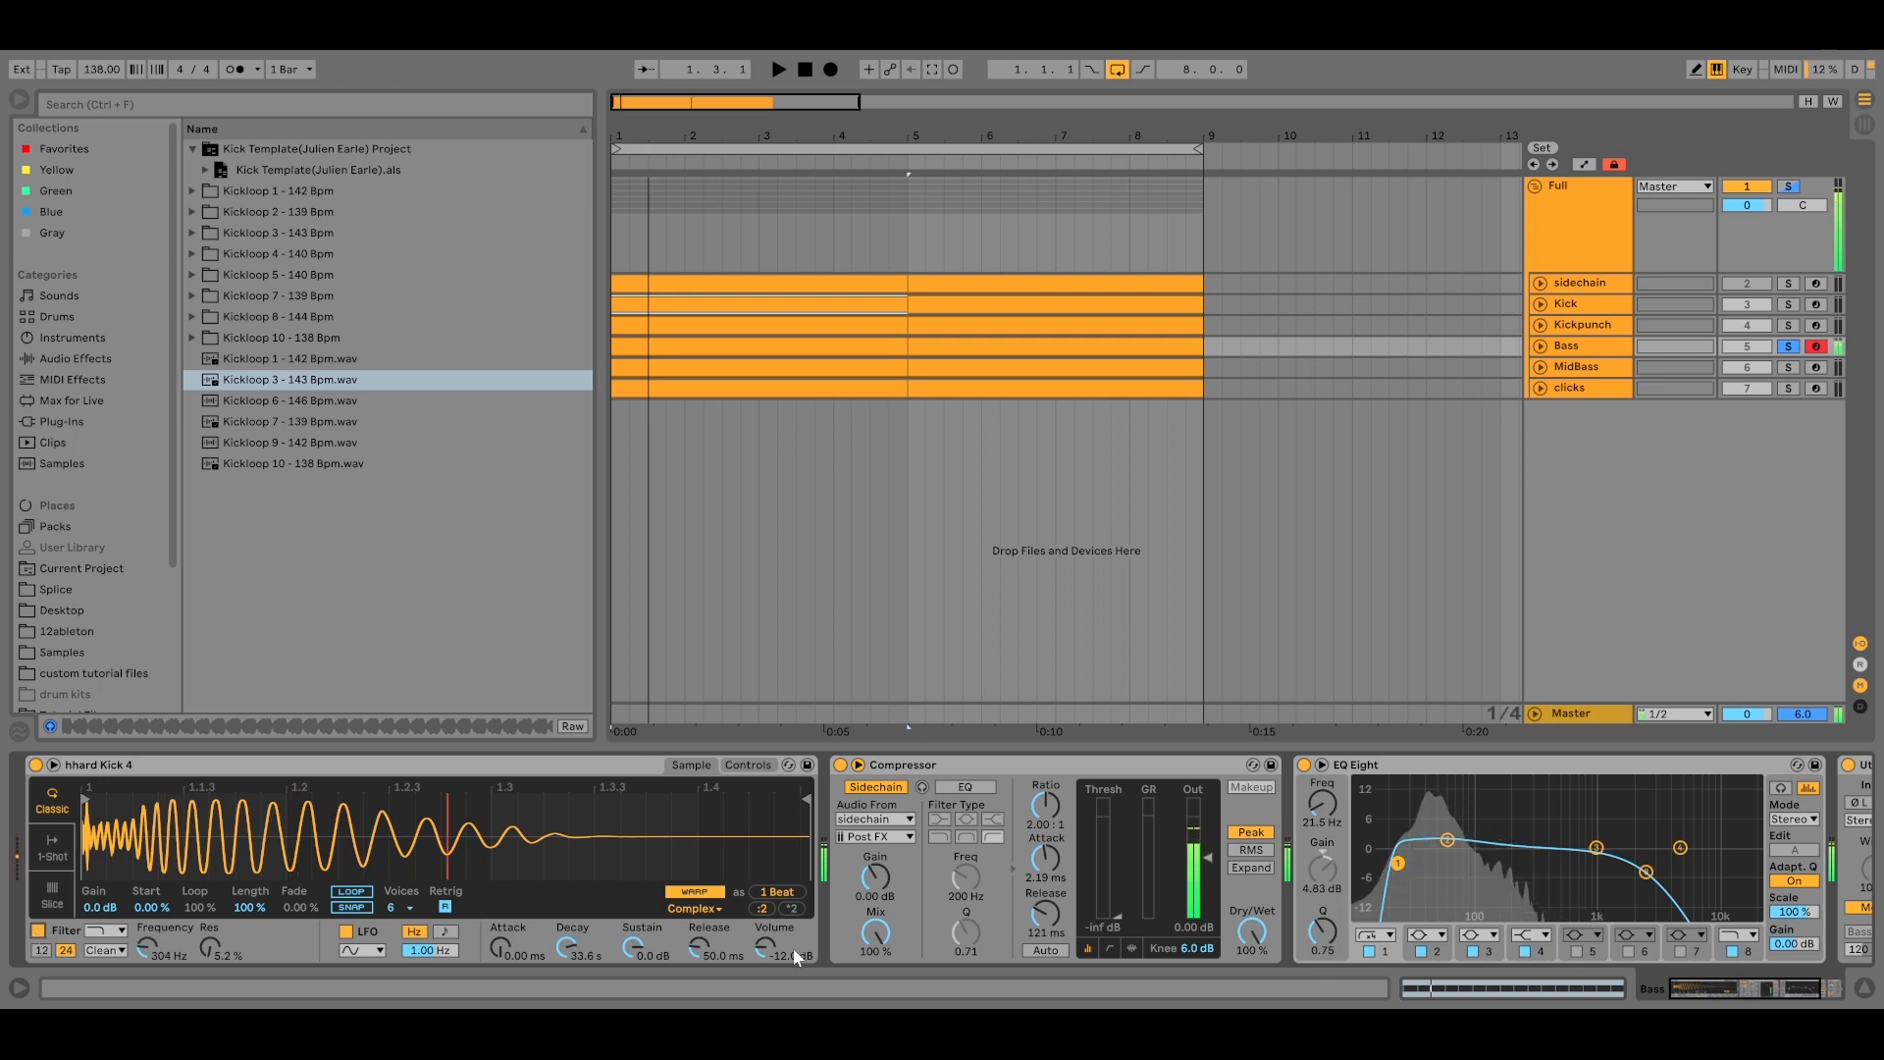
# Examine the rest of the Bass device chain and the sidechain track's devices, and return to the Bass track.
pyautogui.hscroll(5, 927, 881)
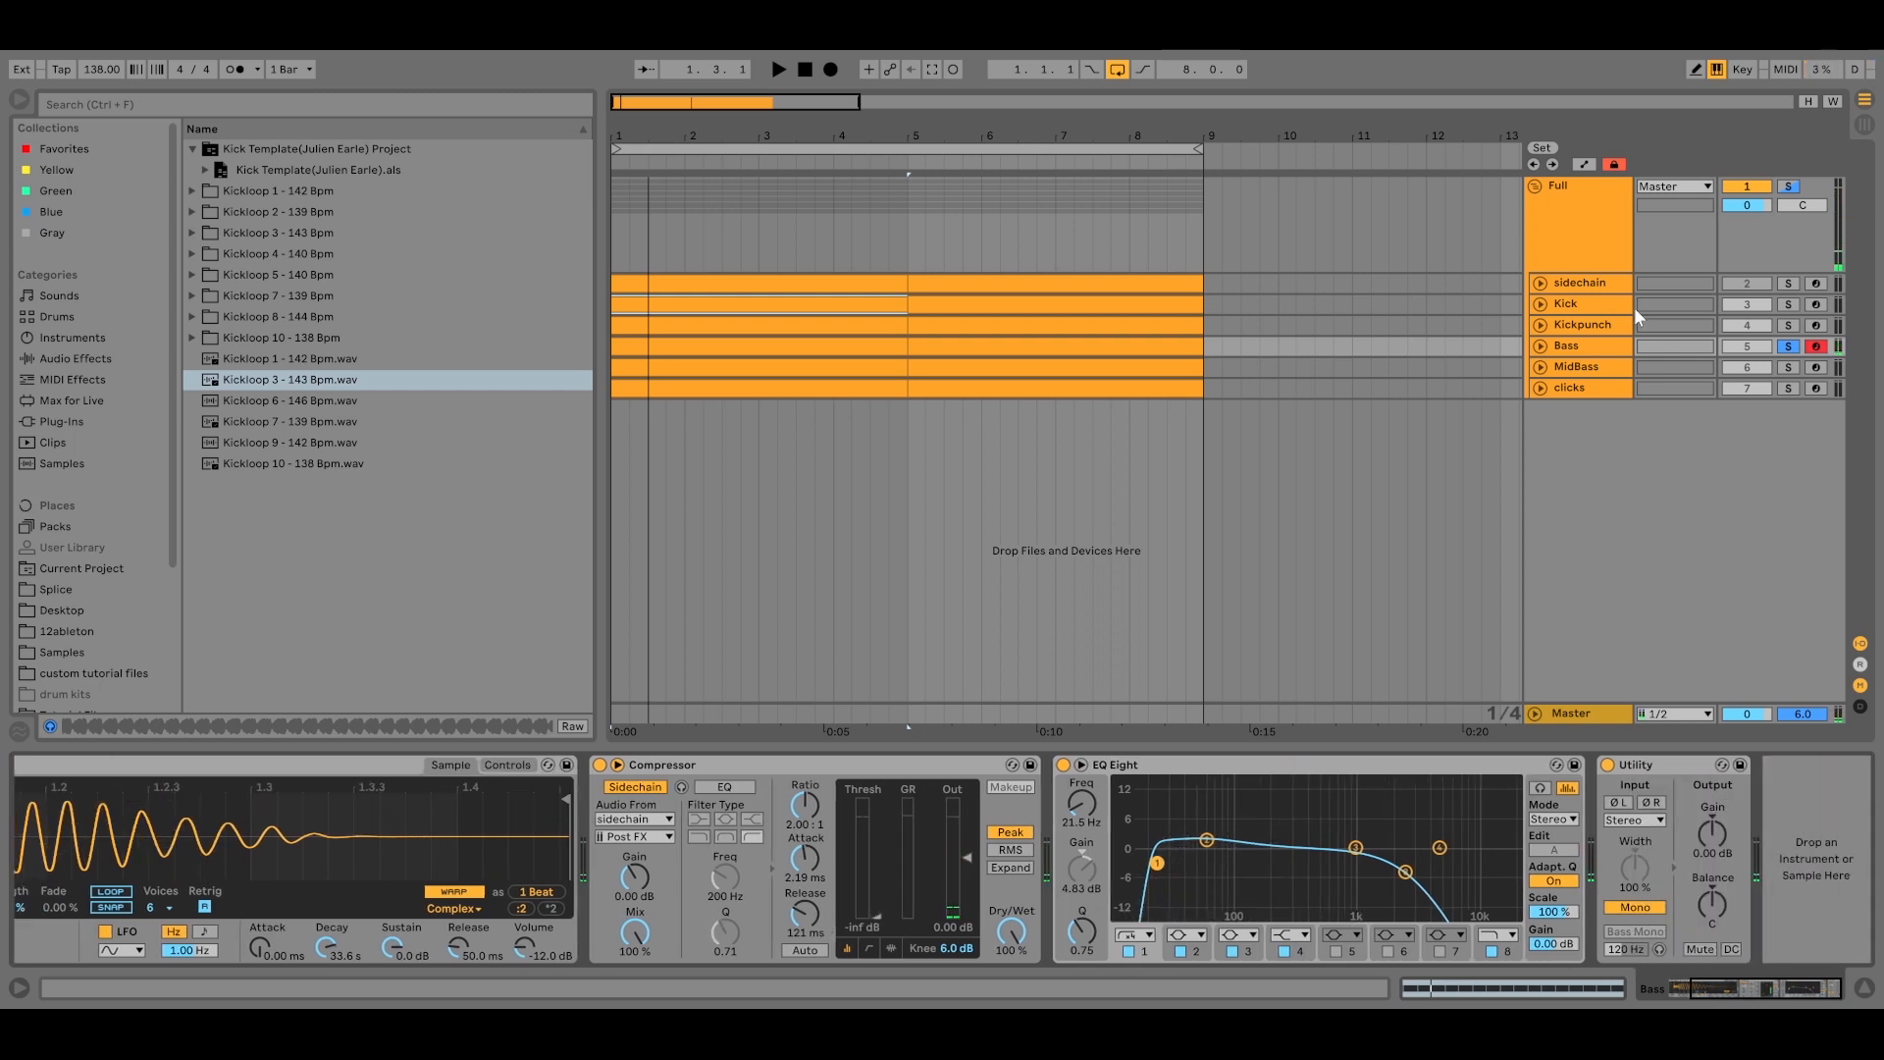
pyautogui.click(1590, 284)
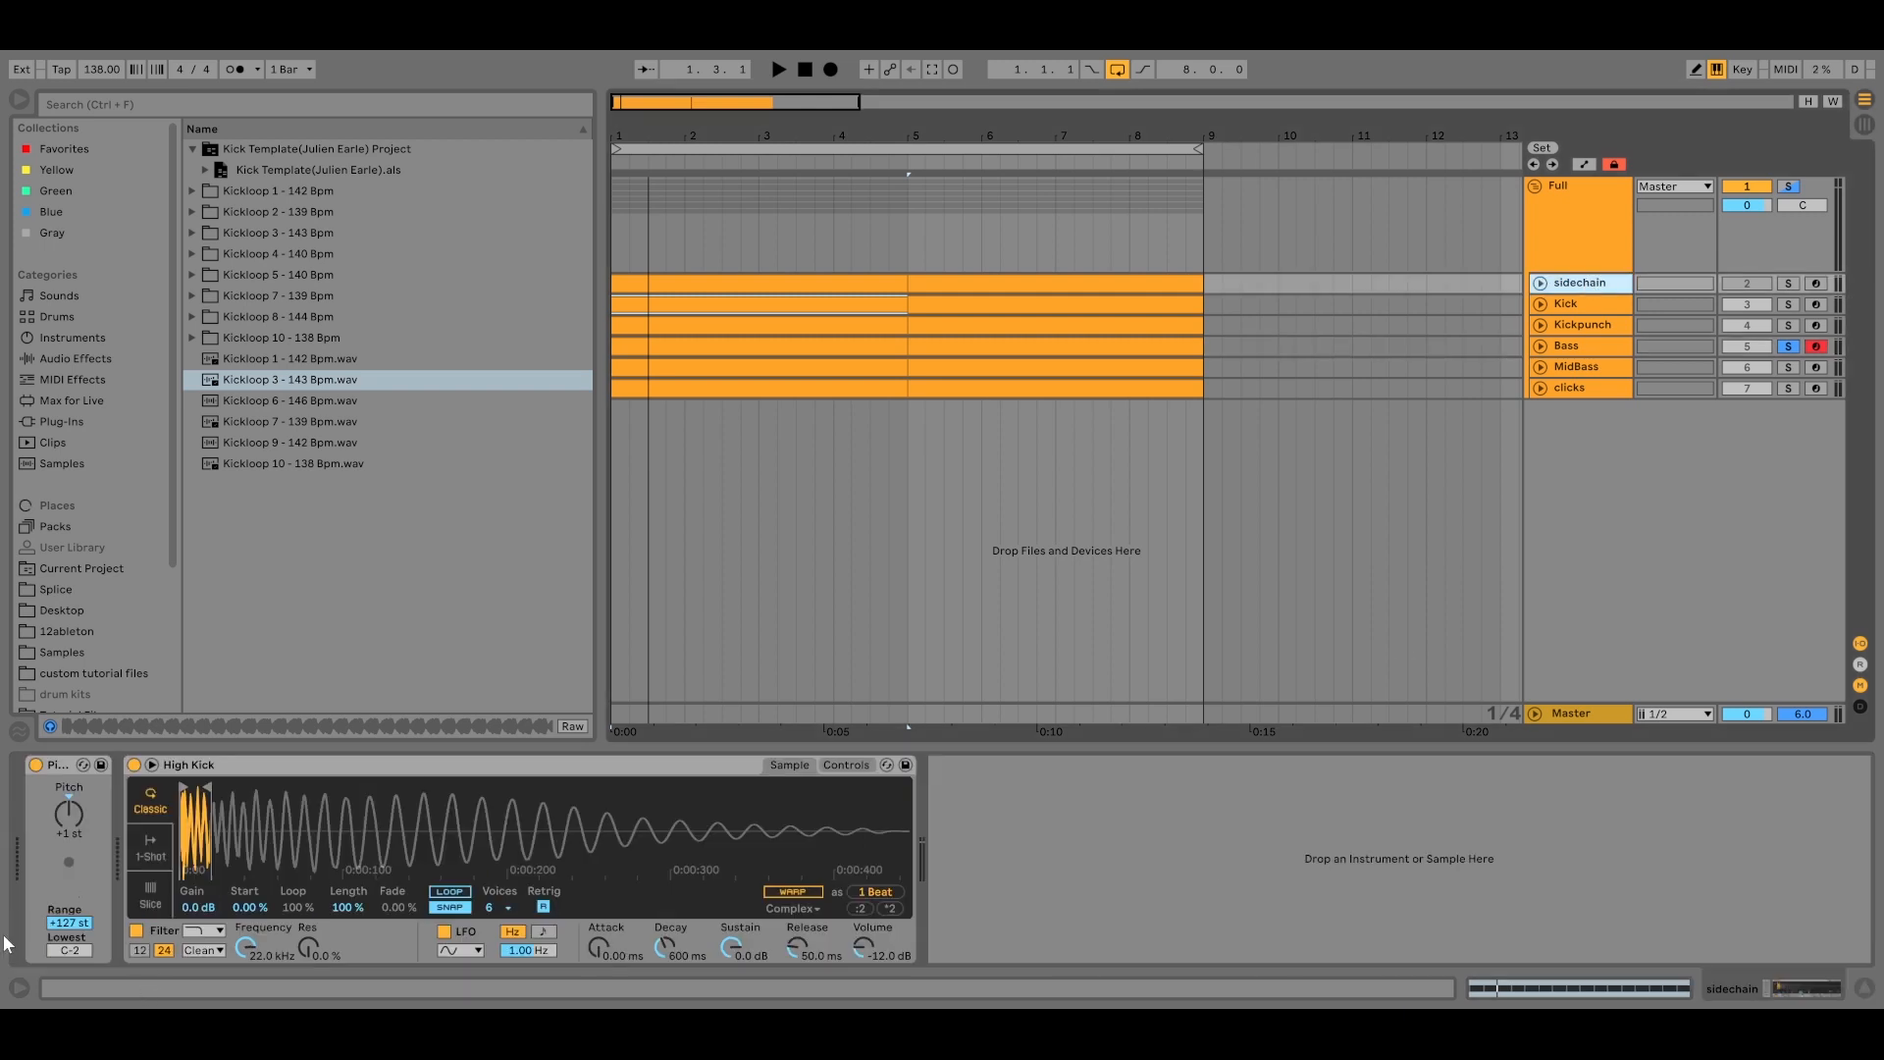
pyautogui.click(1600, 349)
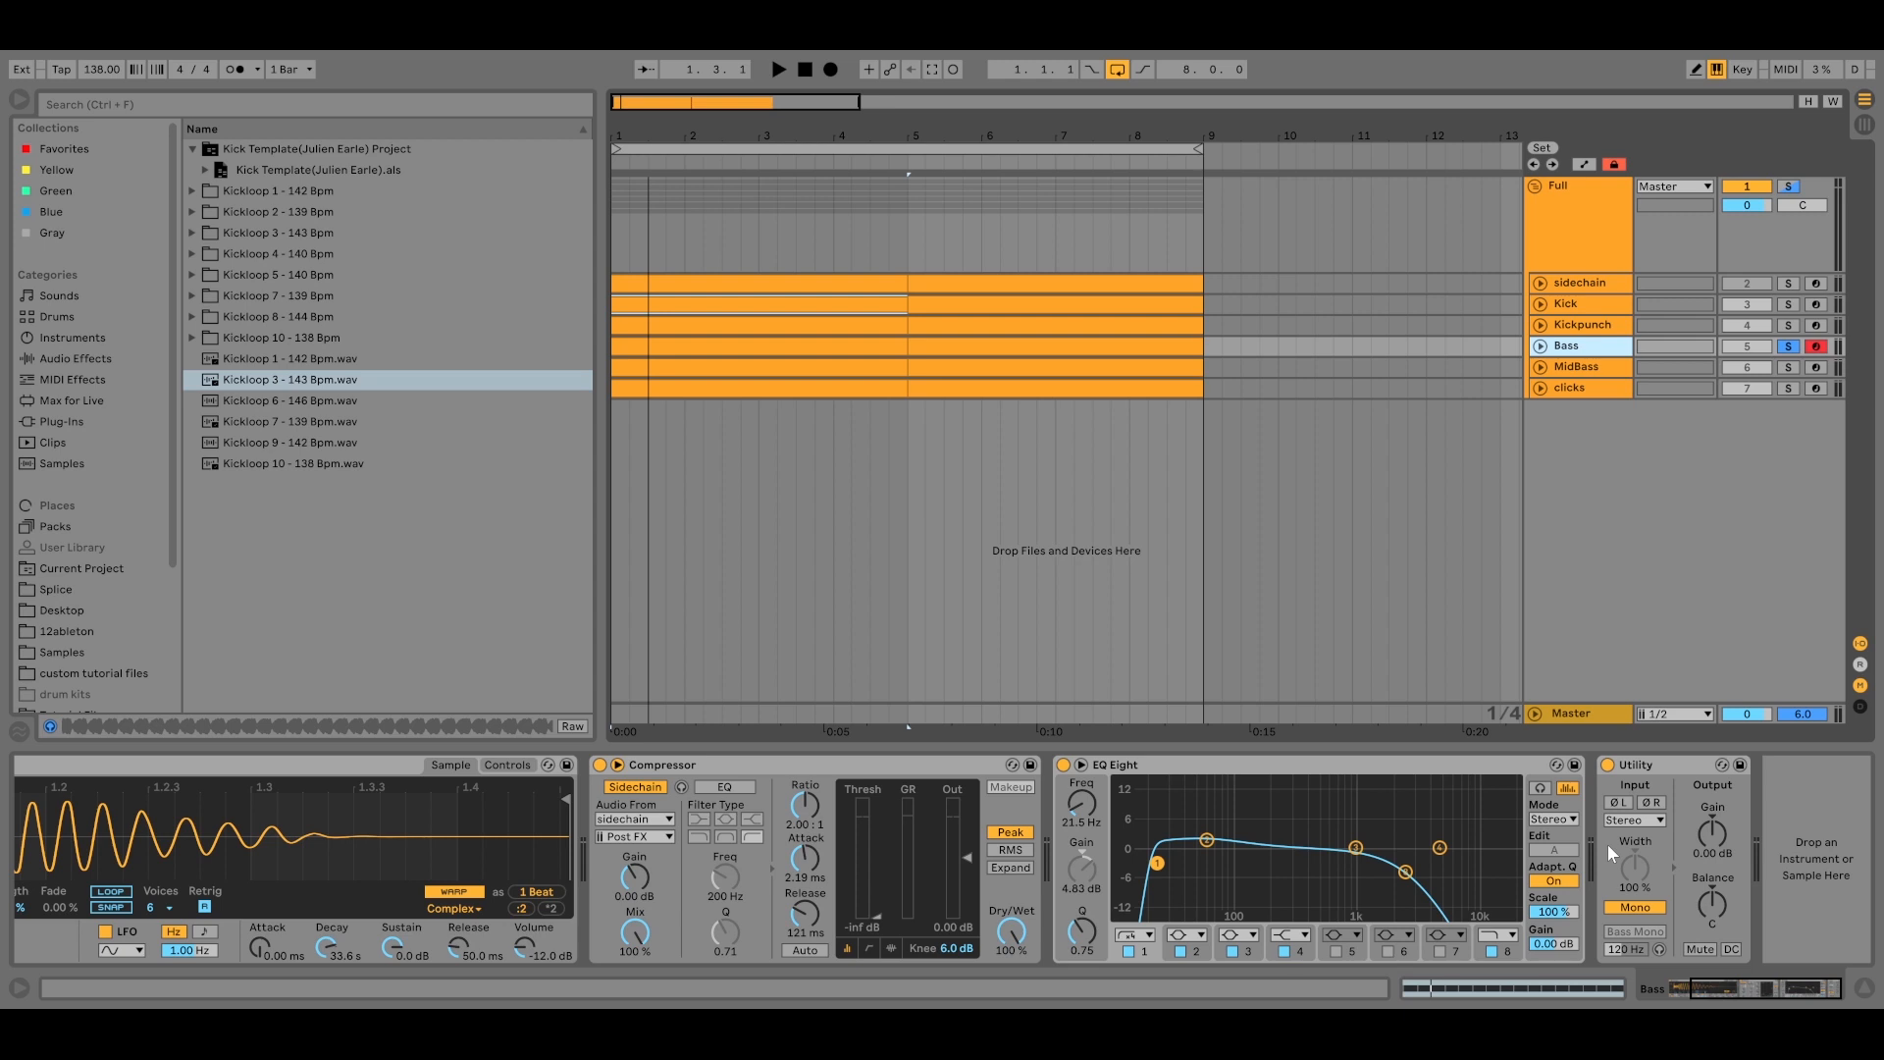
# Add the Kickpunch and Kick tracks to the Bass solo and play the three layers together.
pyautogui.click(1787, 325)
pyautogui.keyDown('ctrl'); pyautogui.click(1789, 305); pyautogui.keyUp('ctrl')
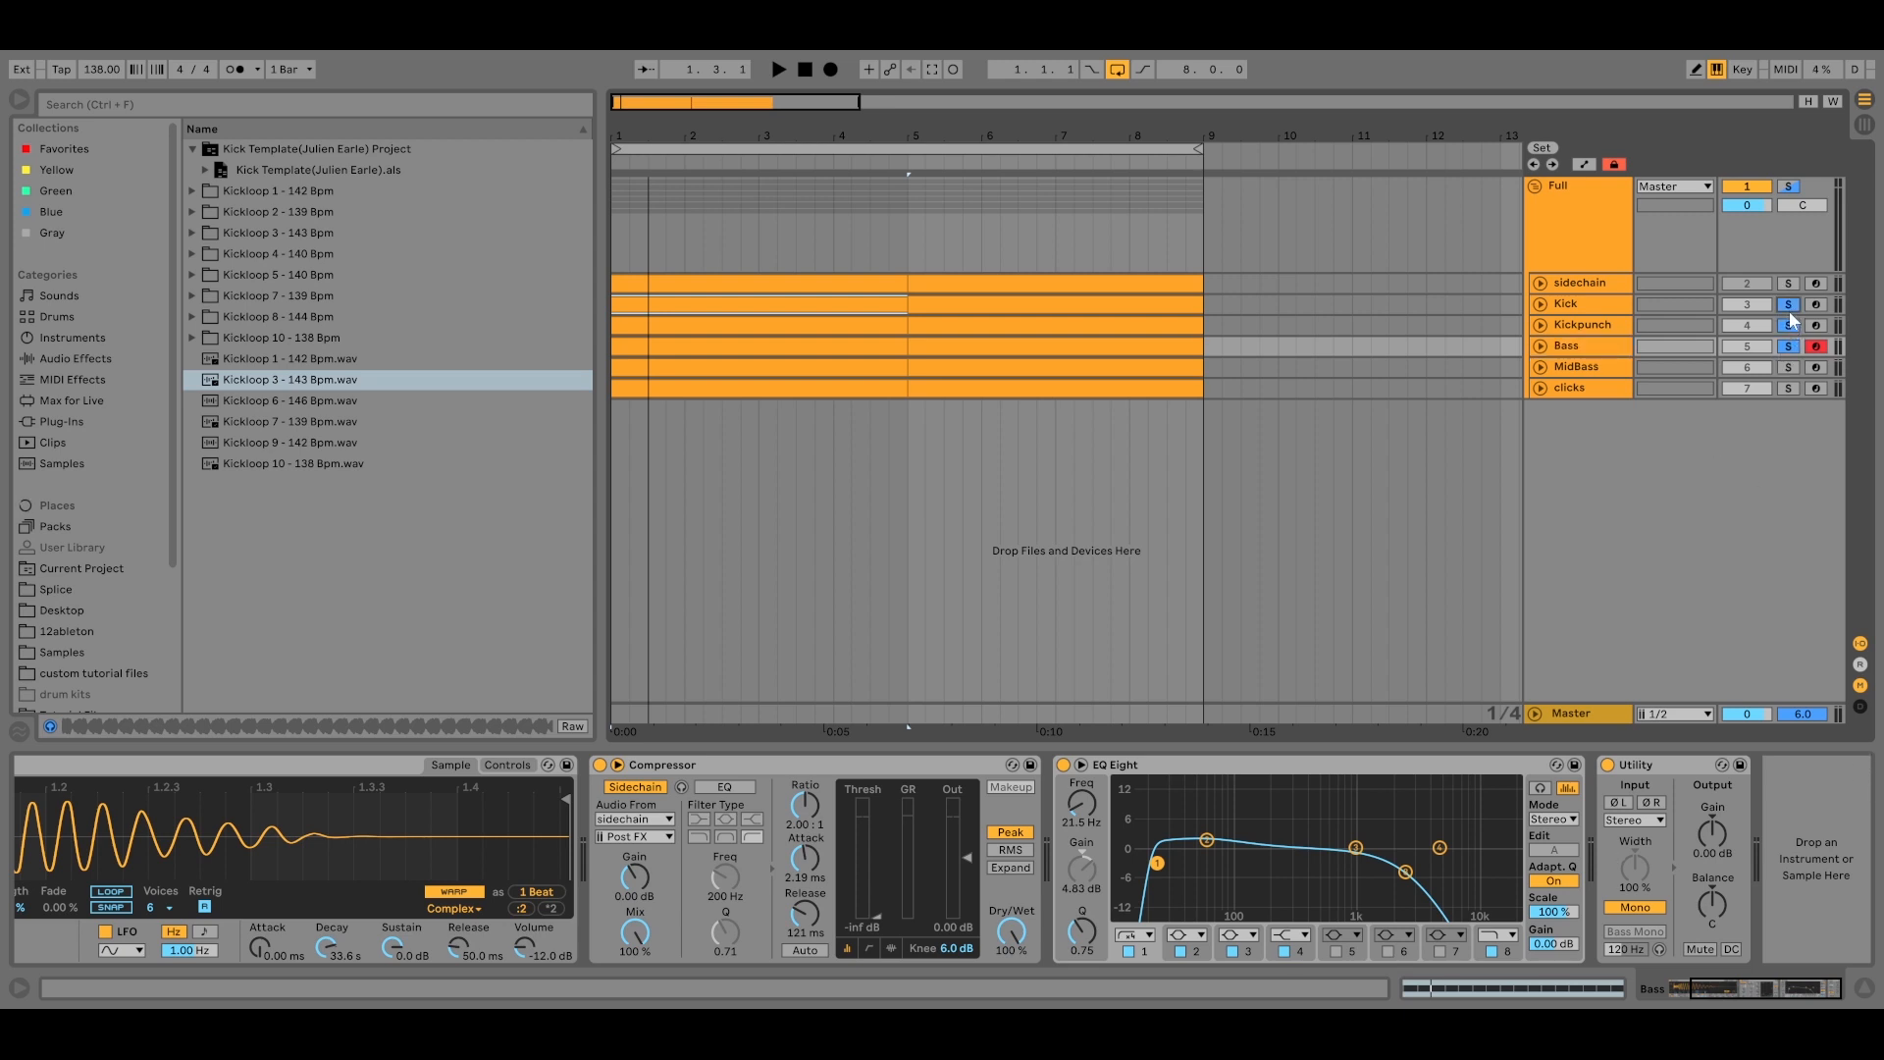
pyautogui.press('space')
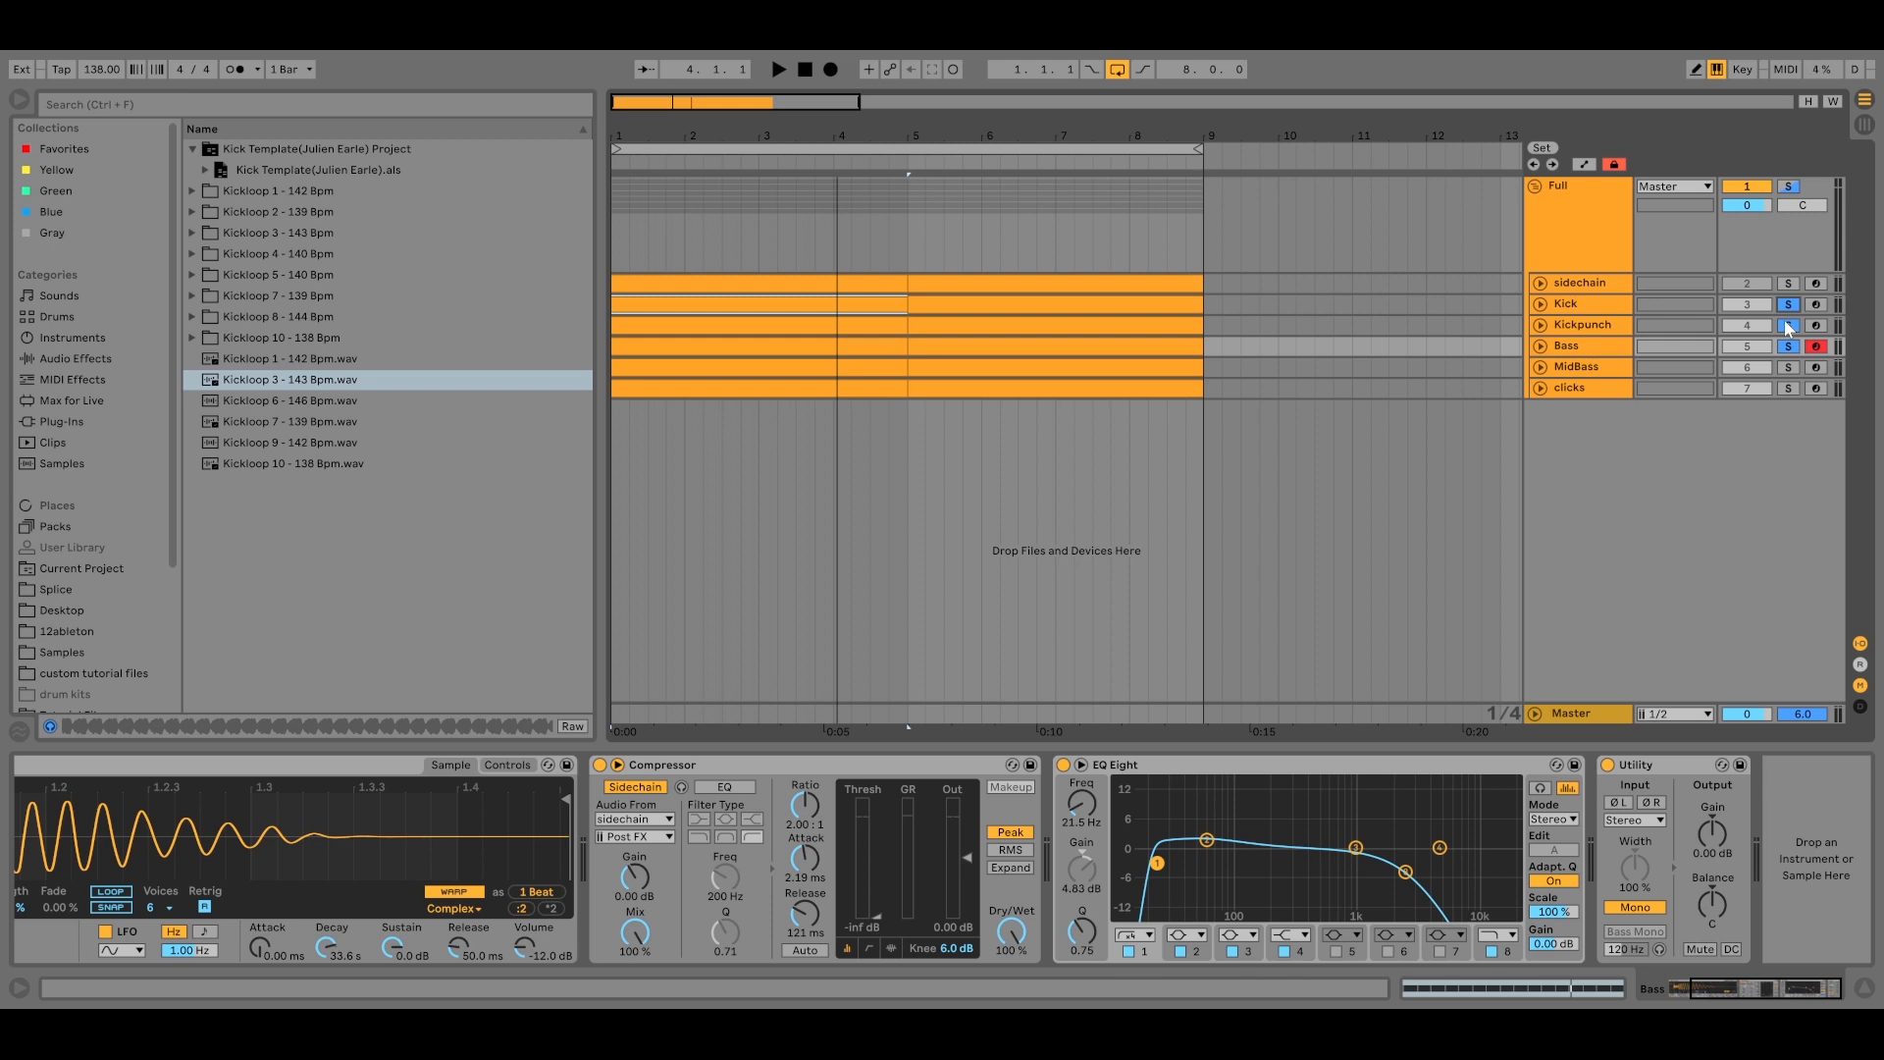
pyautogui.press('space')
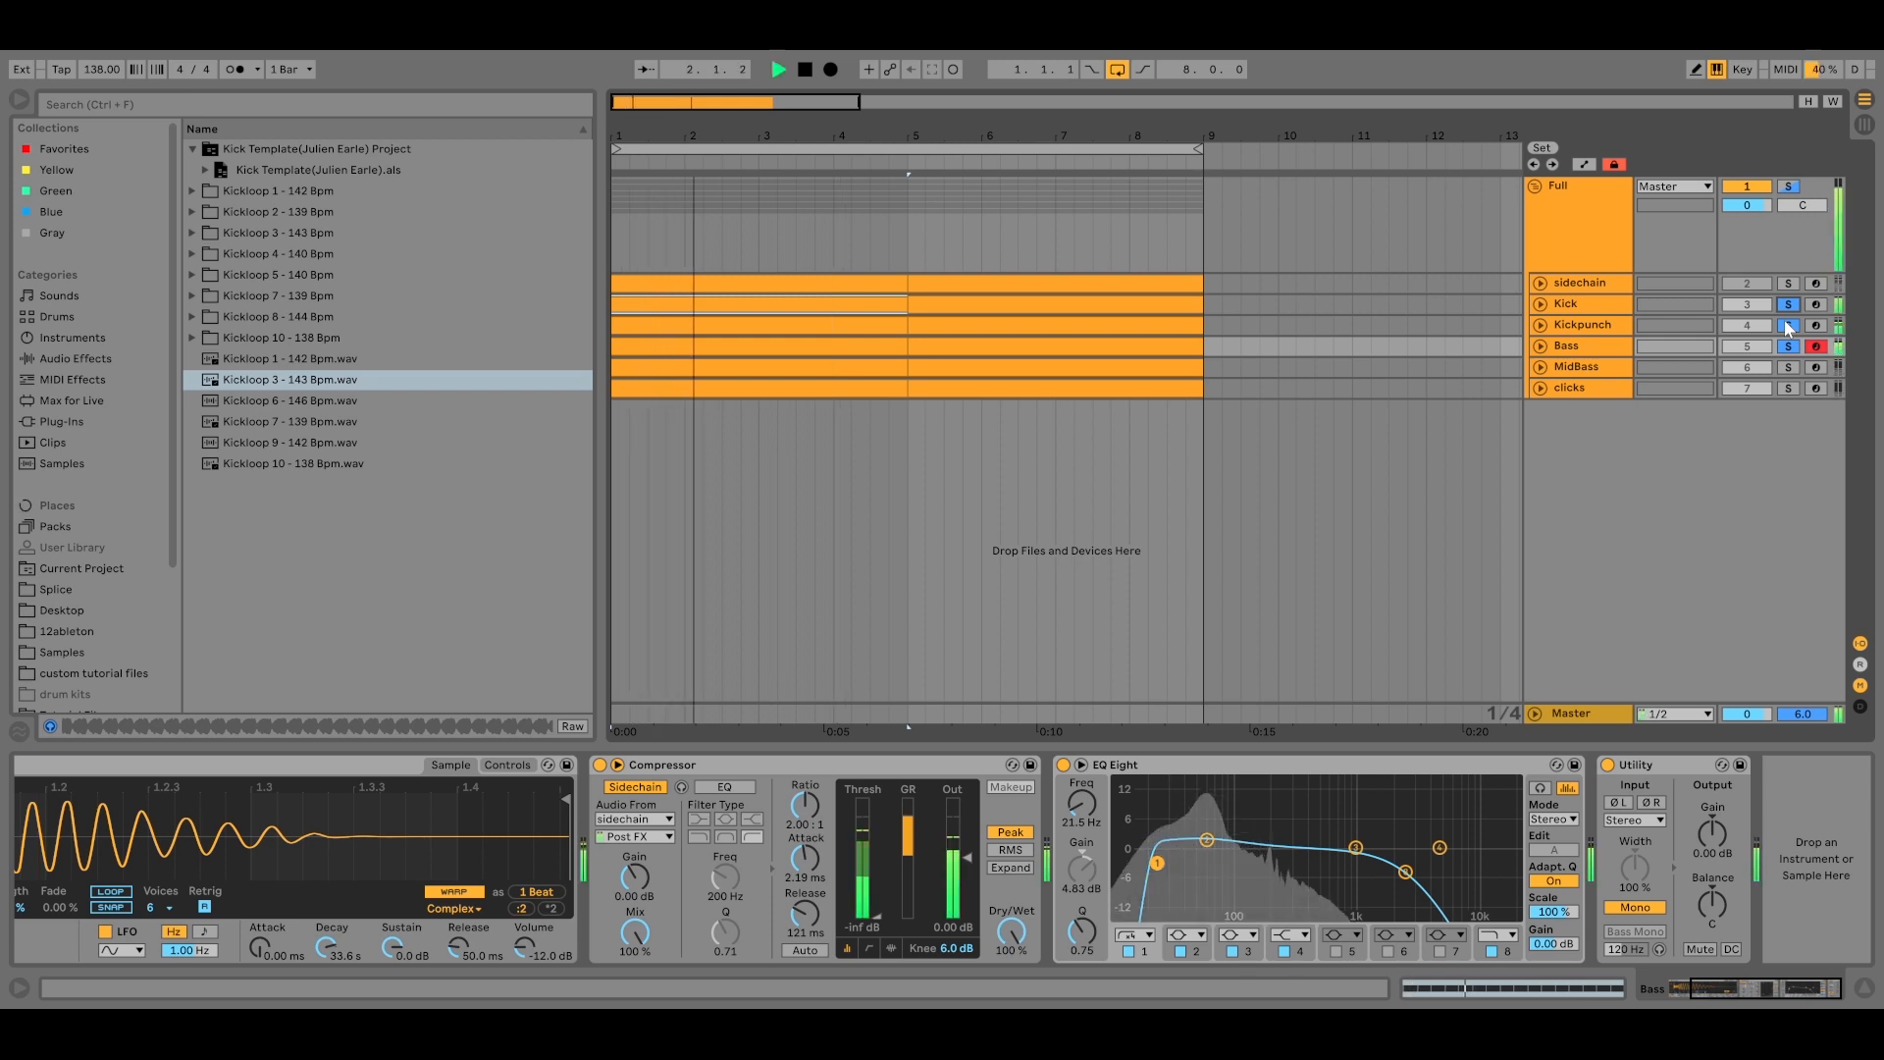
pyautogui.press('space')
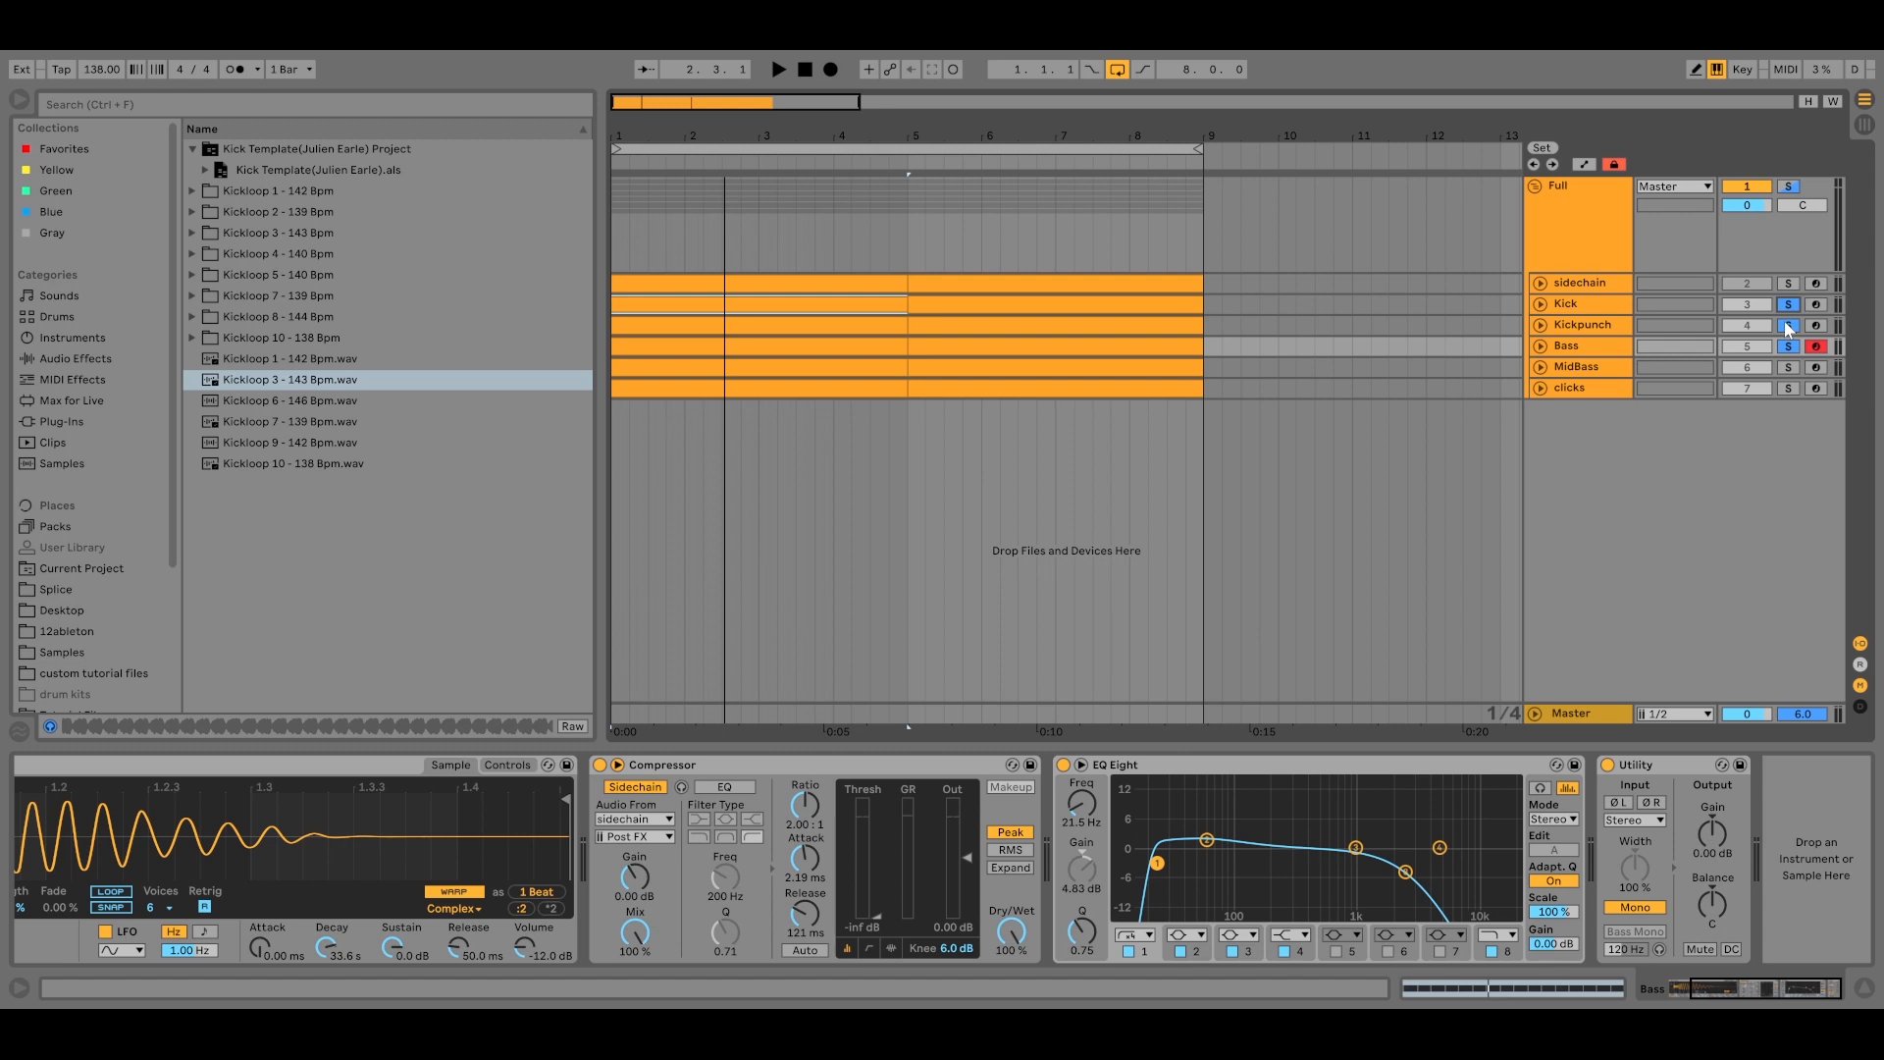
pyautogui.press('space')
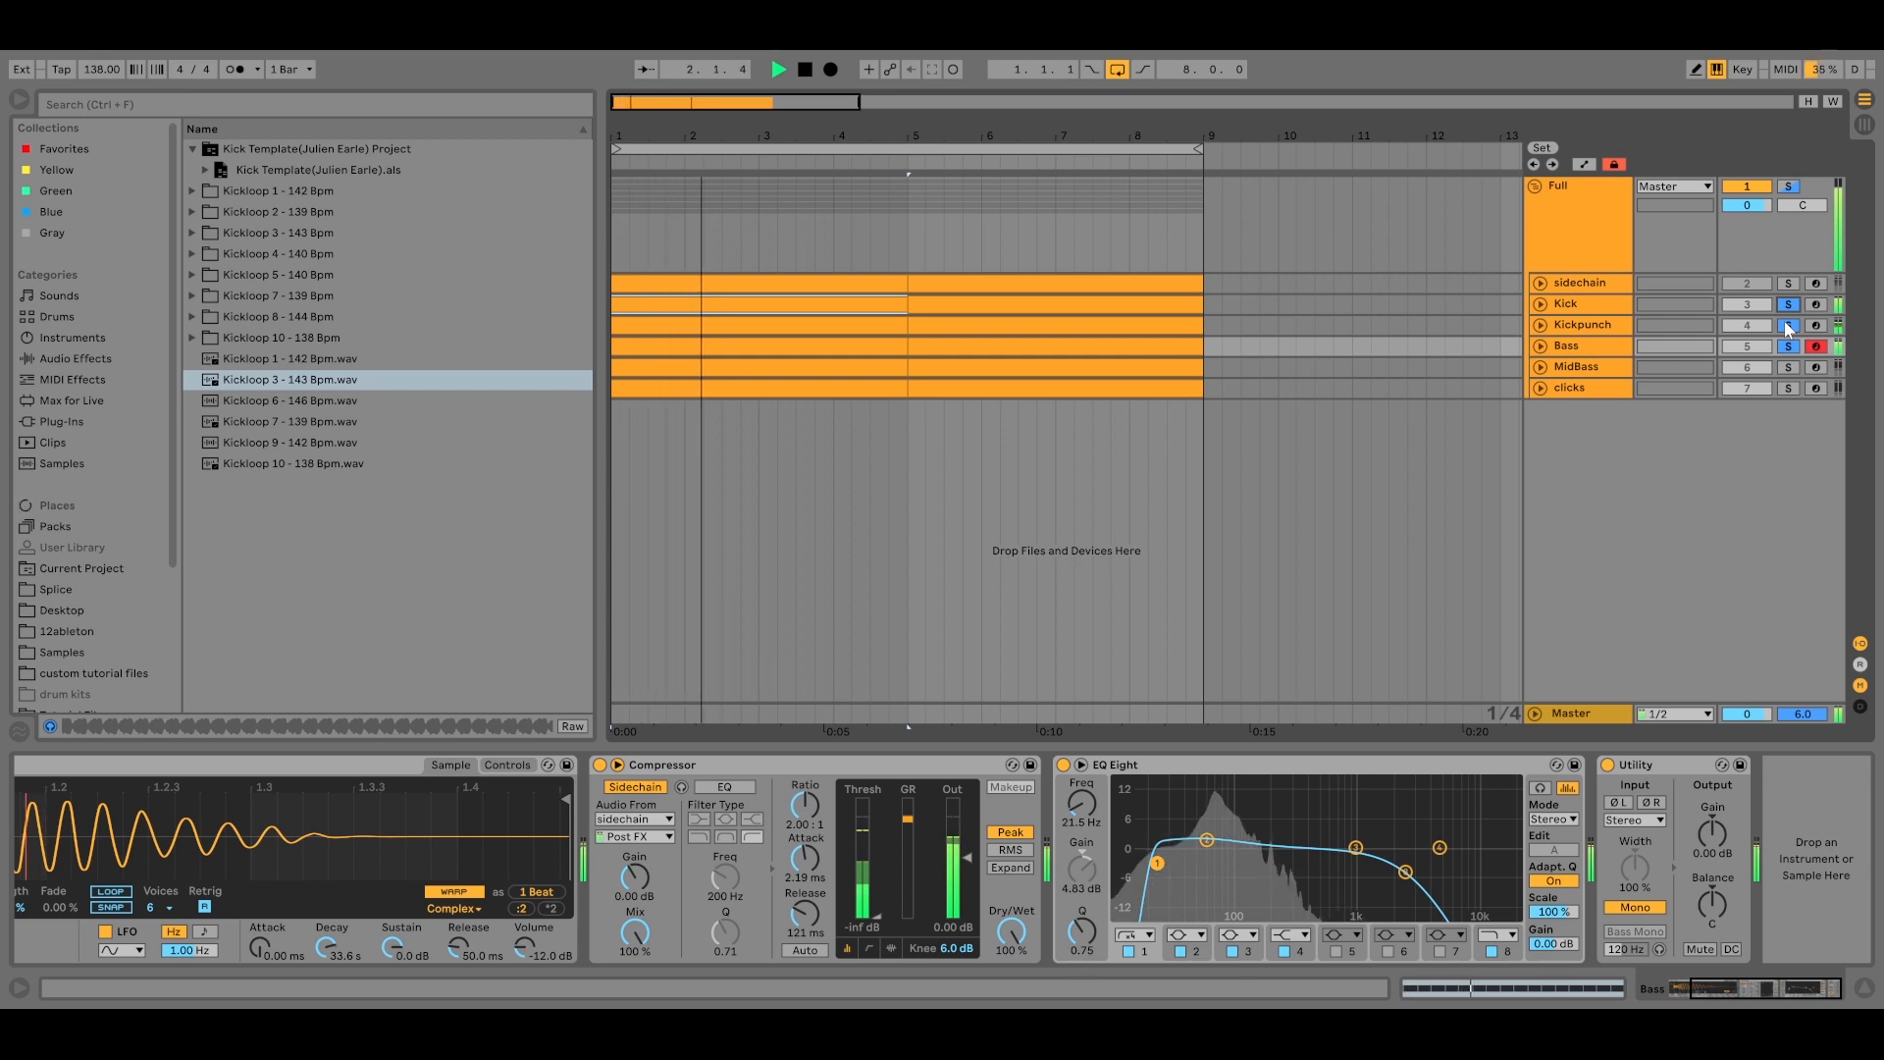
pyautogui.press('space')
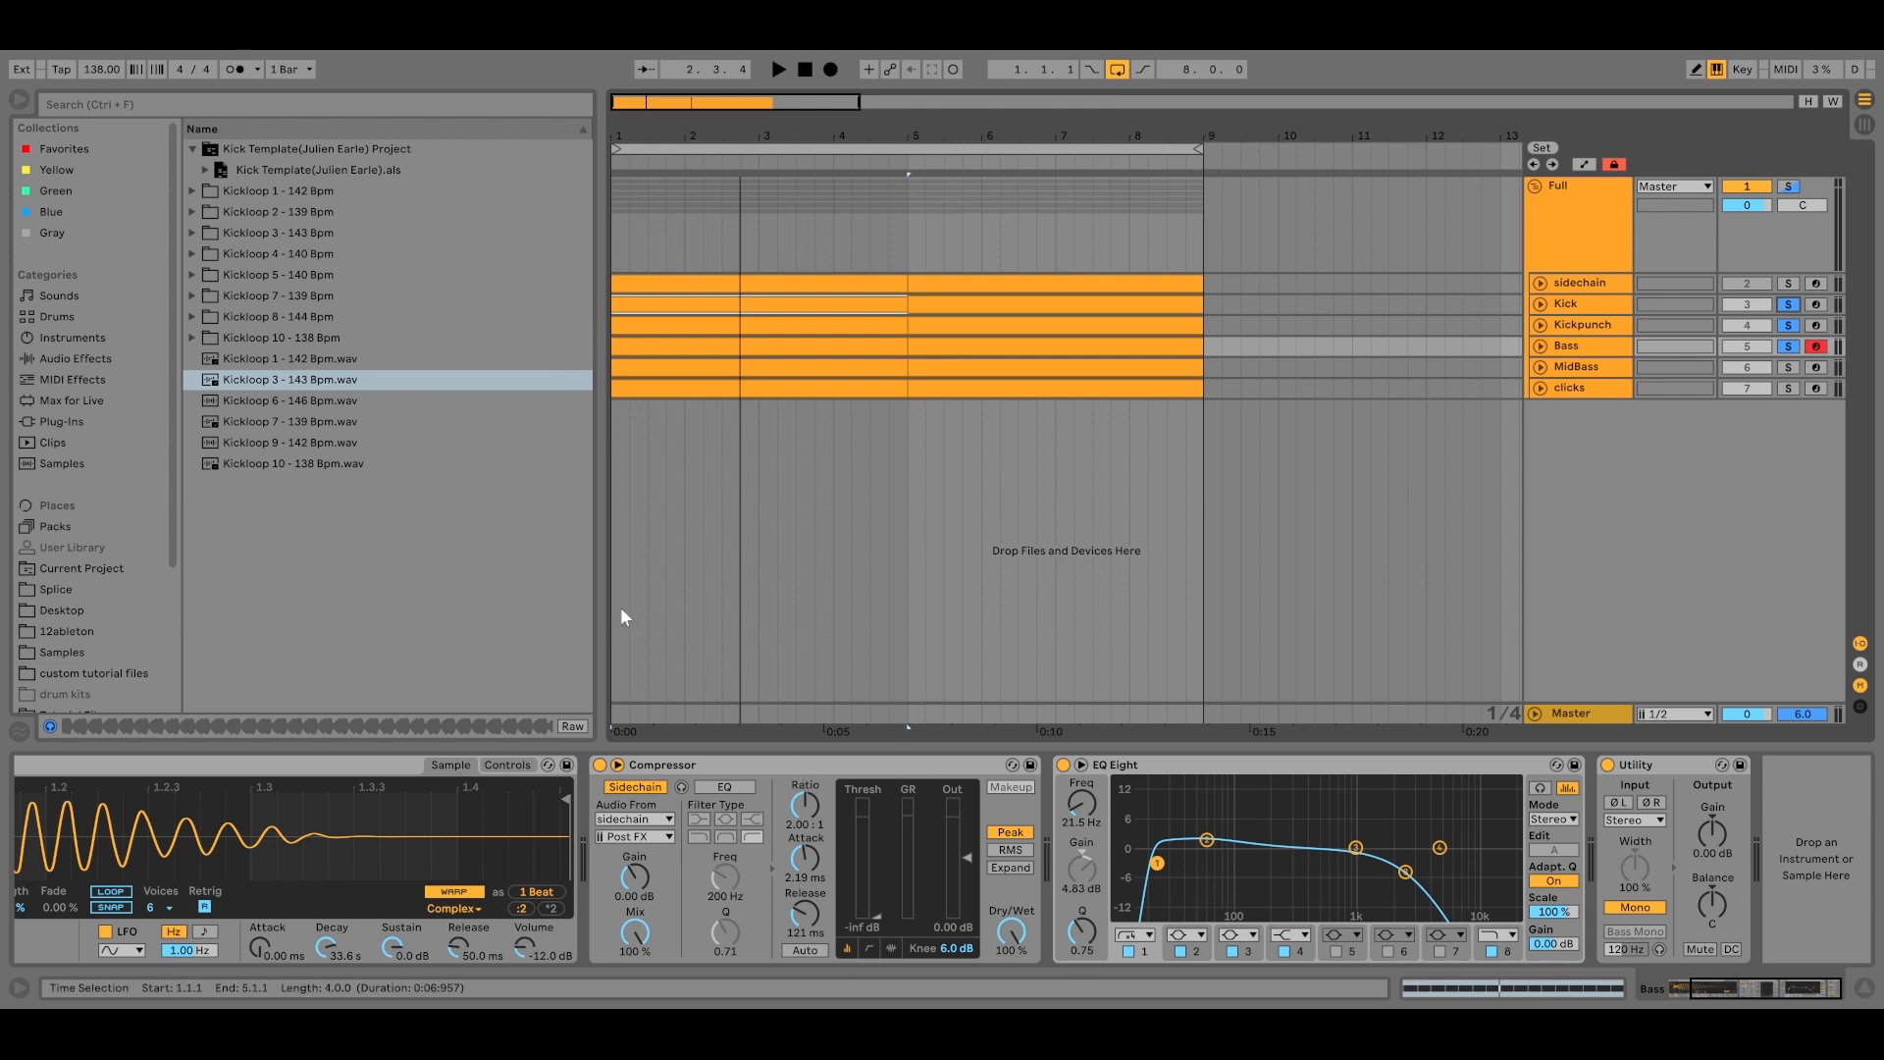
# Solo only the Bass track and play it alone.
pyautogui.click(1786, 347)
pyautogui.click(1786, 348)
pyautogui.press('space')
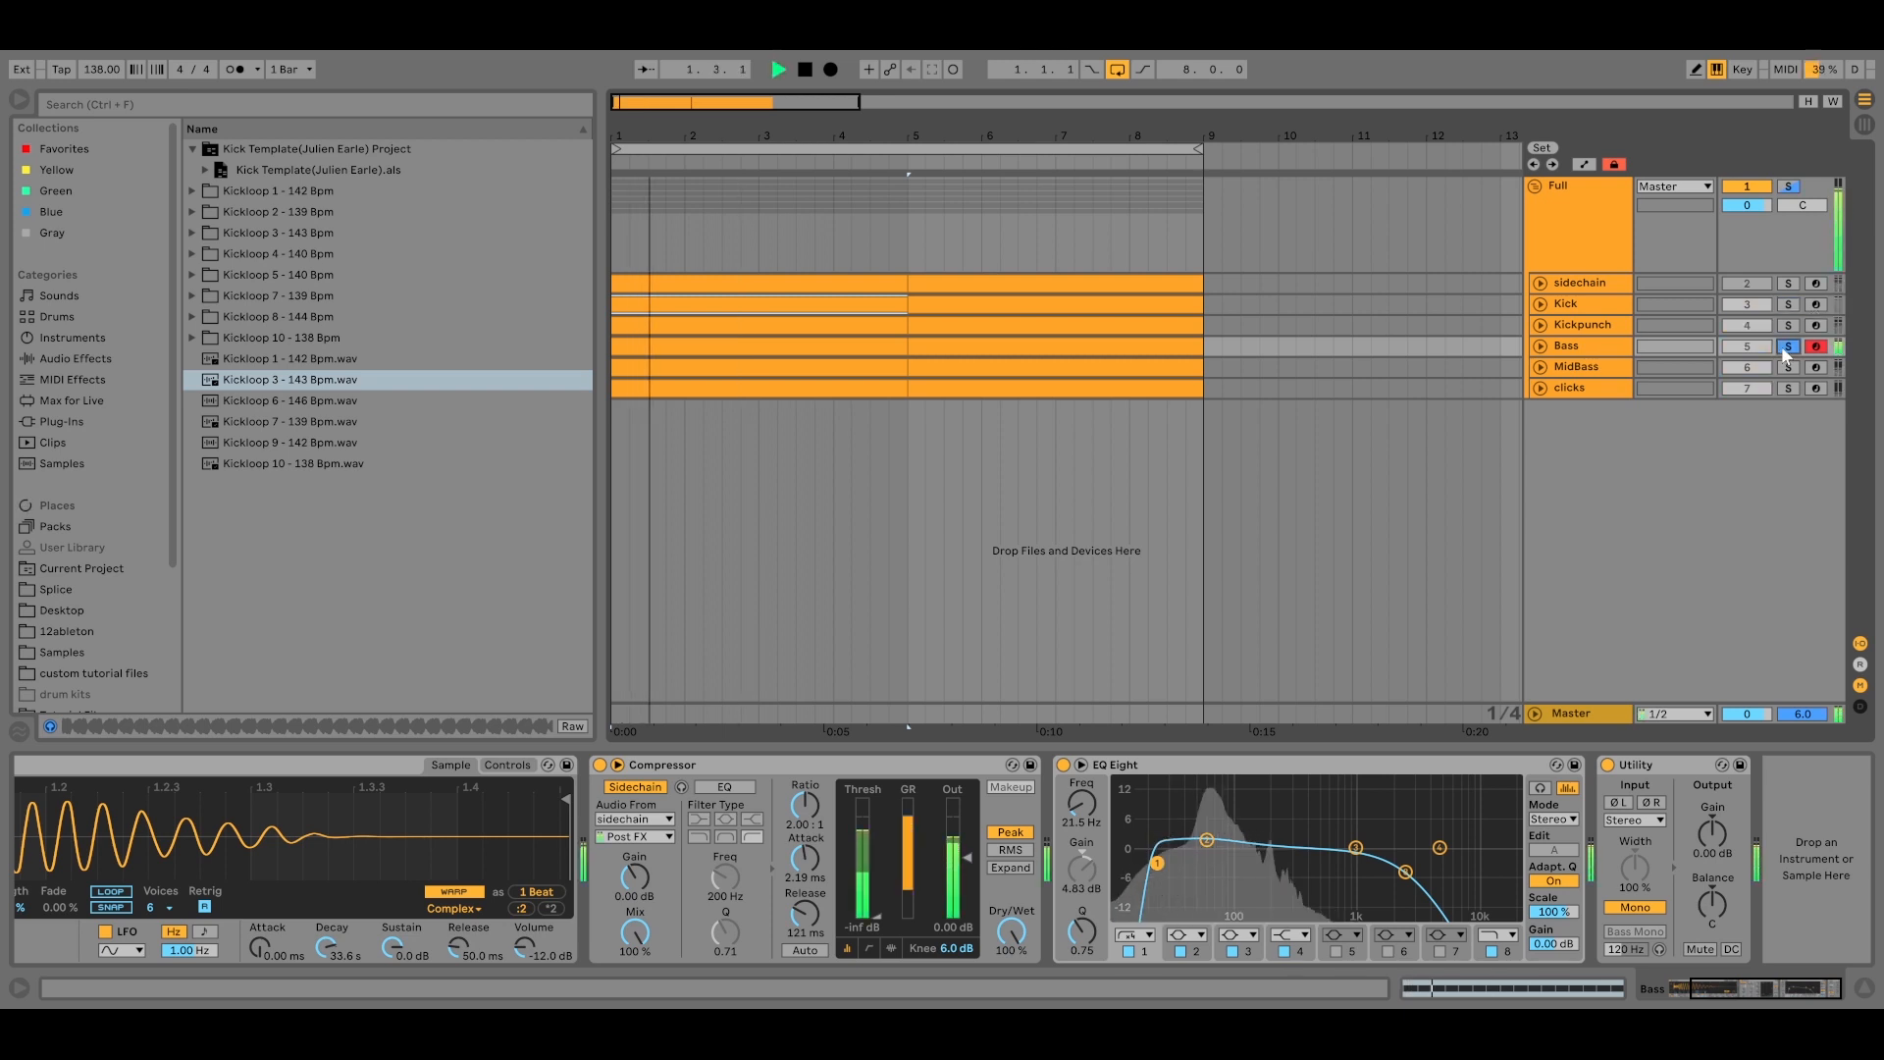
pyautogui.press('space')
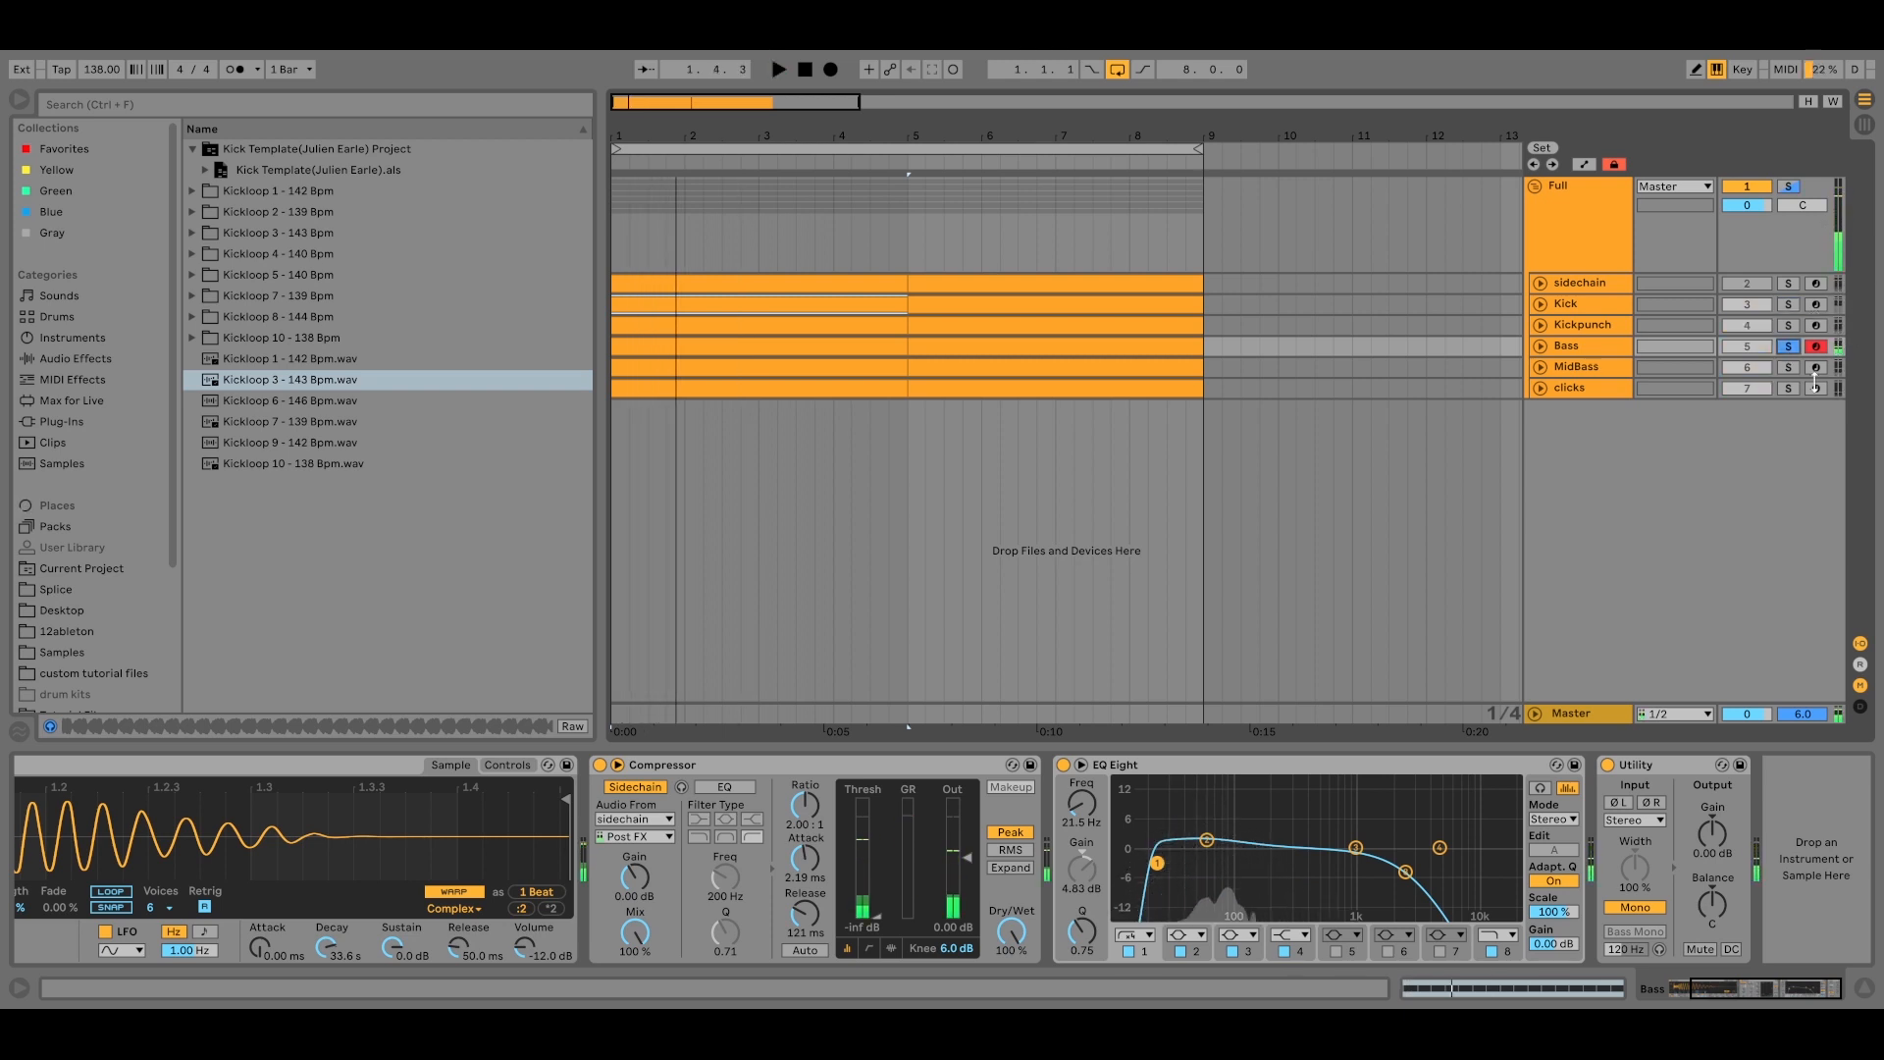
# Solo the Kick, Kickpunch and Bass tracks together again and play the combination.
pyautogui.click(1785, 326)
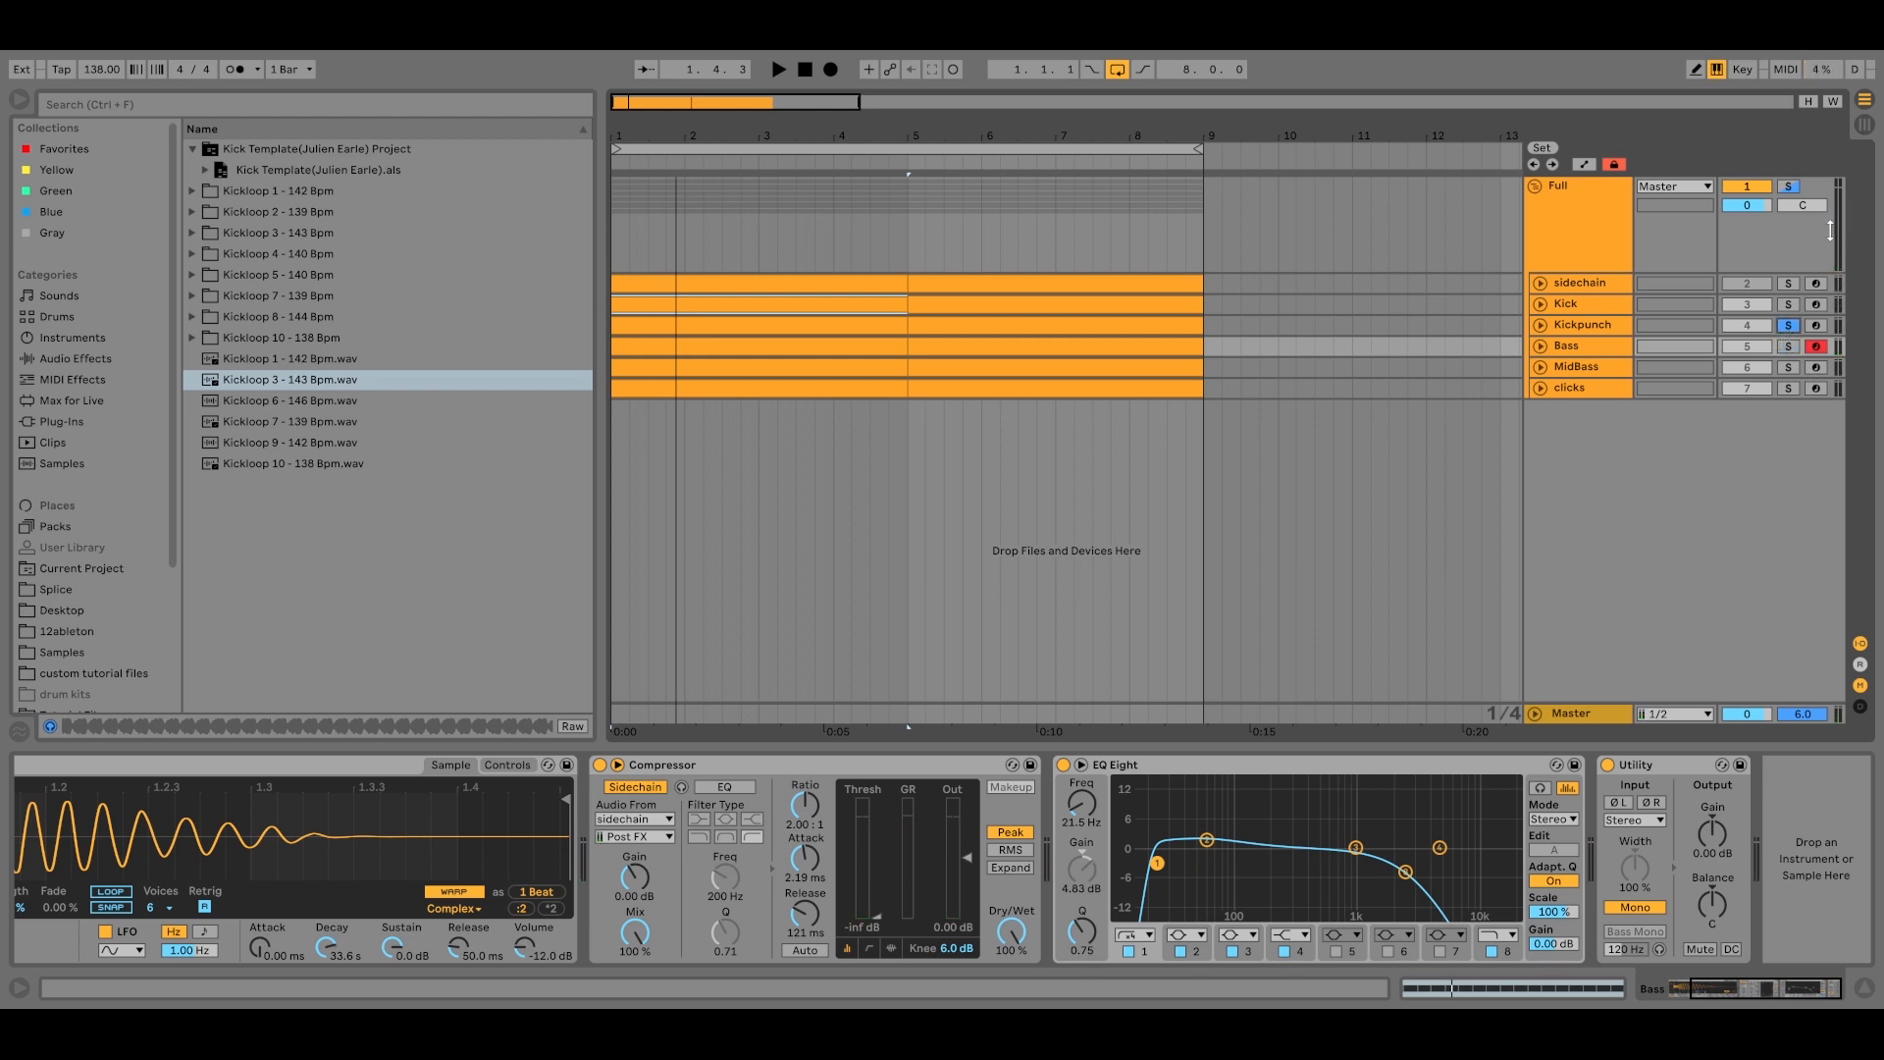
pyautogui.click(1798, 306)
pyautogui.keyDown('ctrl'); pyautogui.click(1795, 347); pyautogui.keyUp('ctrl')
pyautogui.keyDown('ctrl'); pyautogui.click(1788, 325); pyautogui.keyUp('ctrl')
pyautogui.press('space')
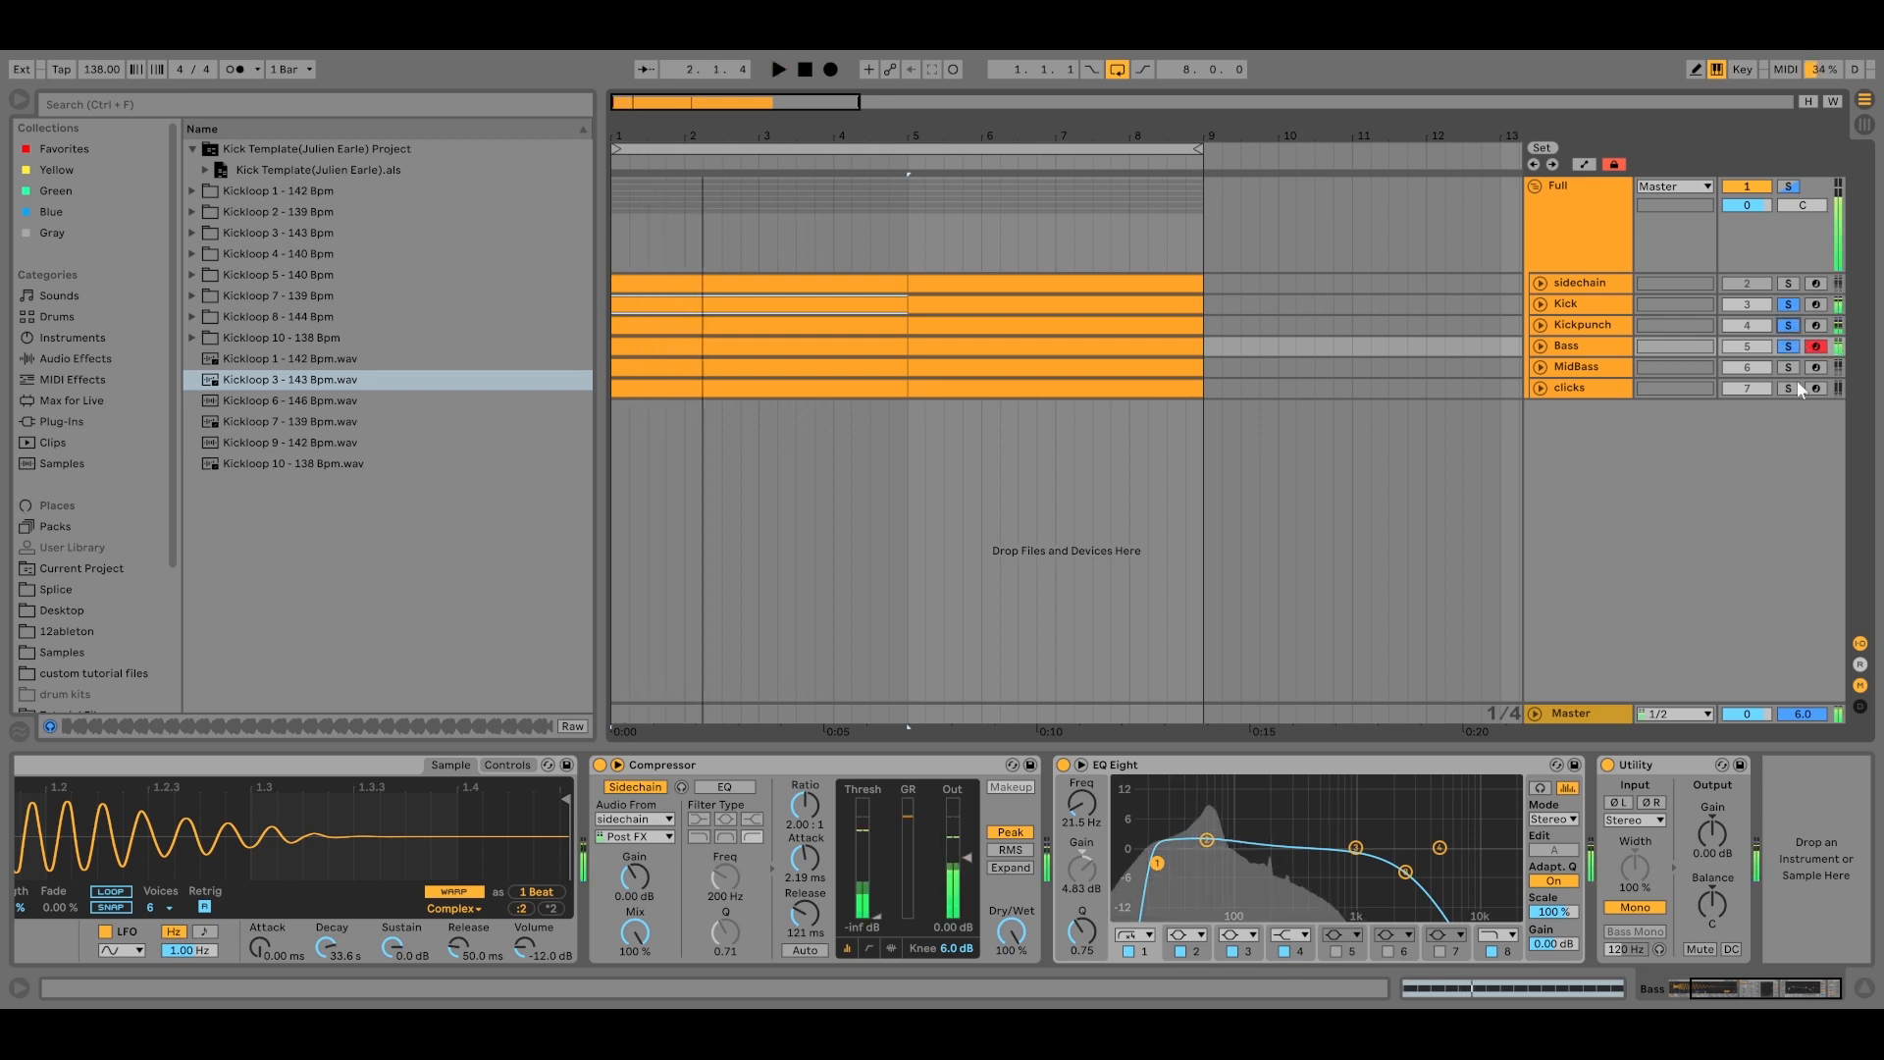
pyautogui.press('space')
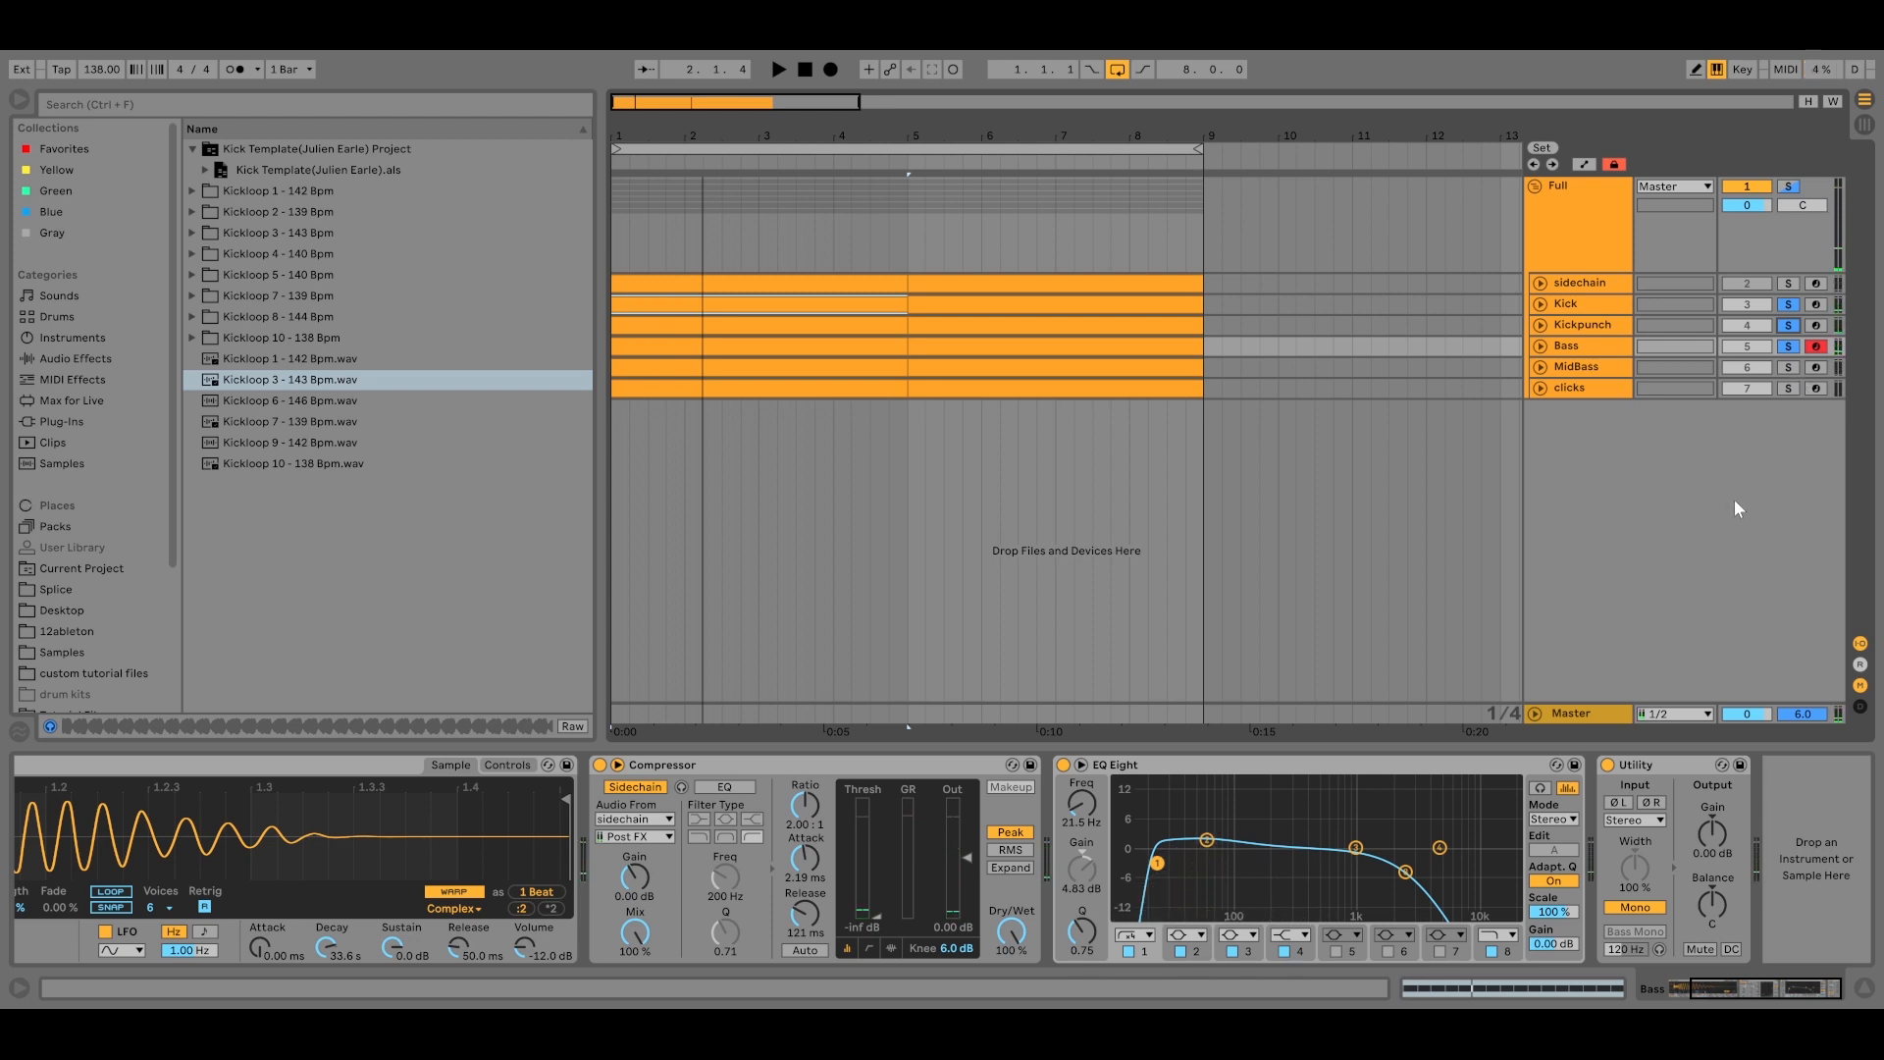
# Audition the MidBass and clicks tracks each in solo, and solo the Full group to hear all layers together.
pyautogui.click(1794, 367)
pyautogui.press('space')
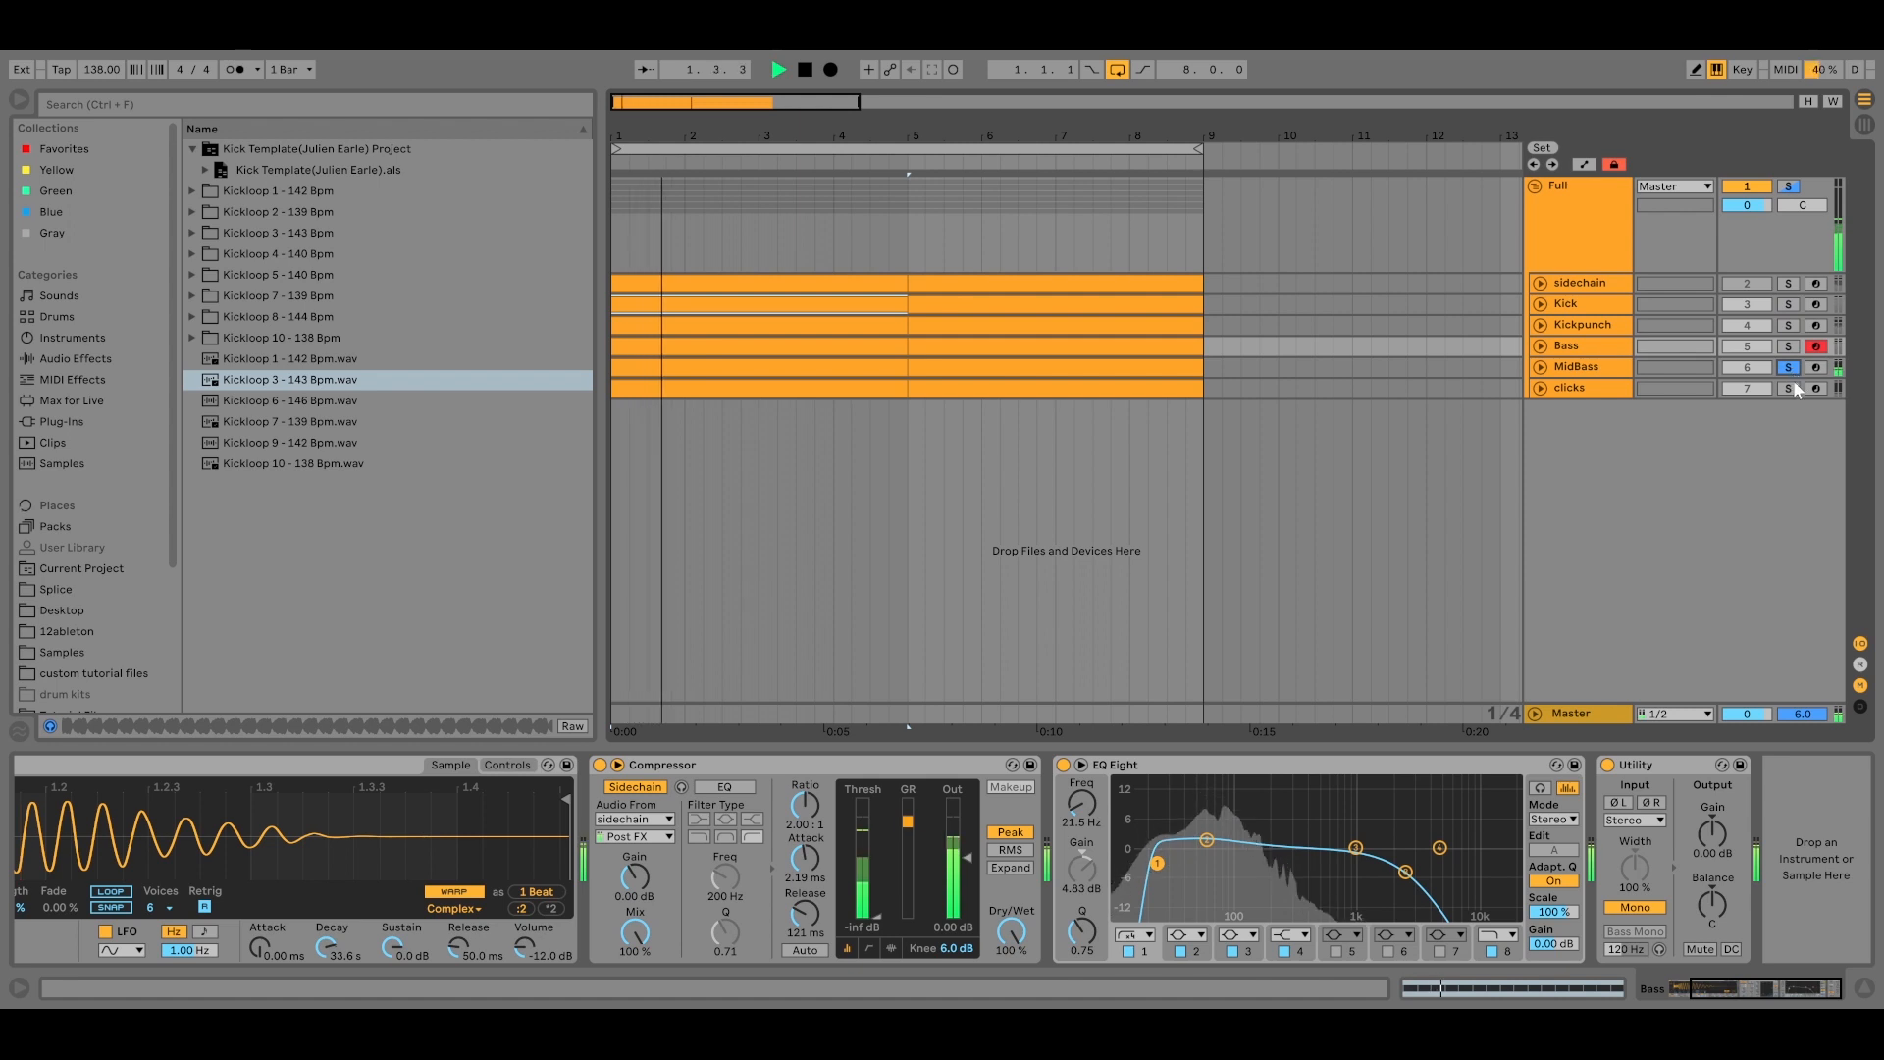
pyautogui.click(1790, 388)
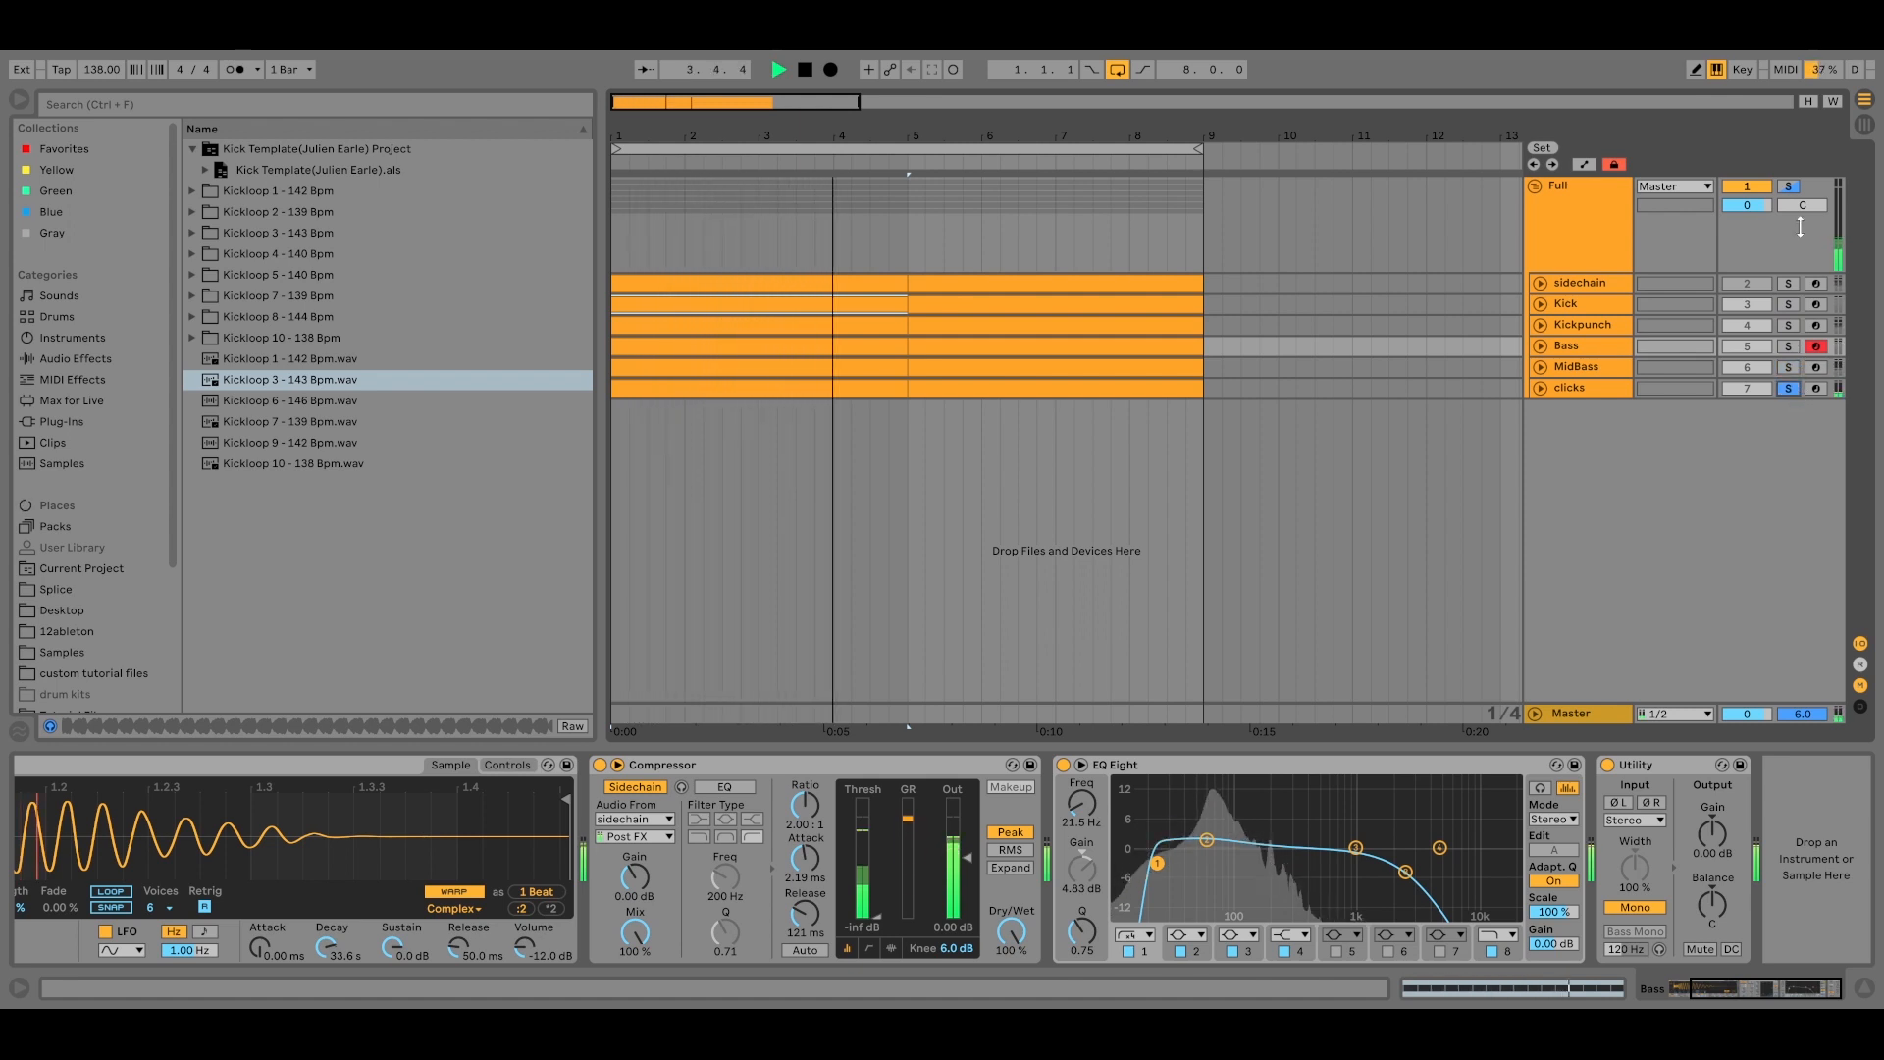
pyautogui.click(1788, 186)
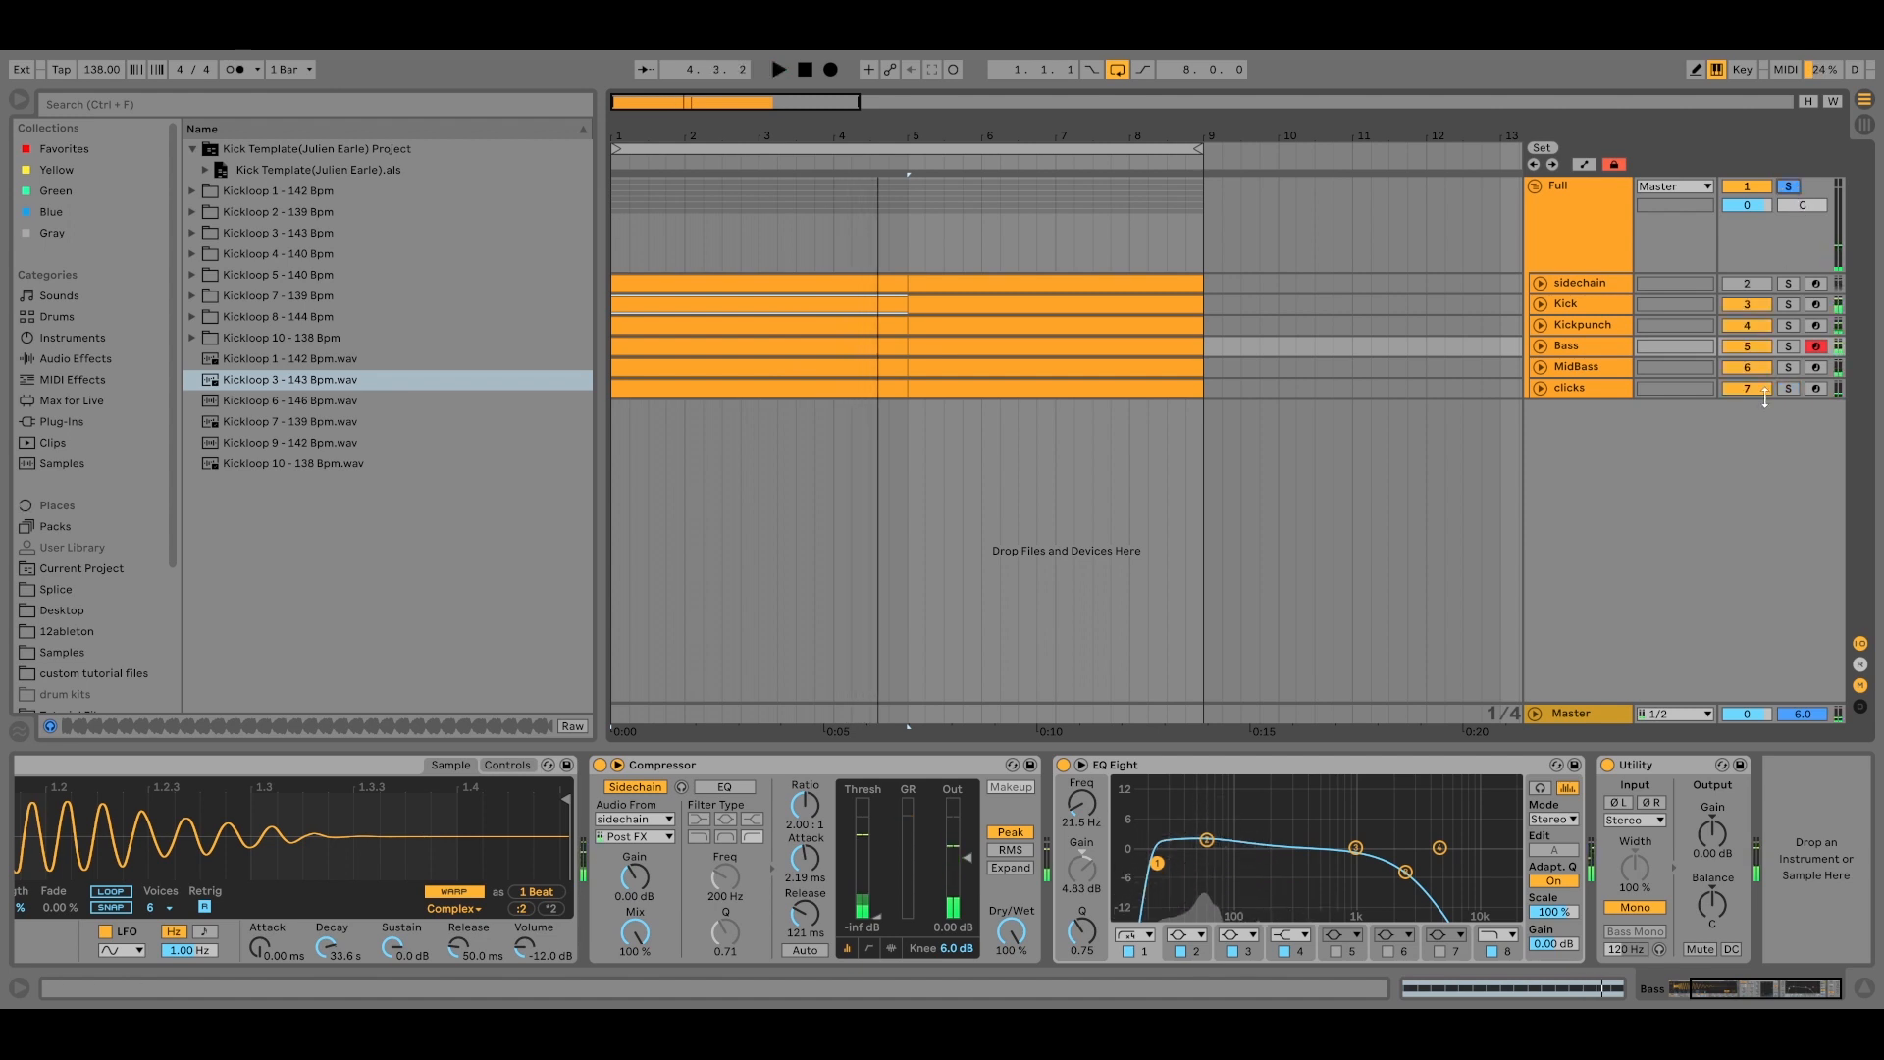
# Mute the MidBass and clicks tracks, start playback, and reactivate MidBass and clicks one after the other.
pyautogui.moveTo(1763, 390); pyautogui.dragTo(1753, 366)
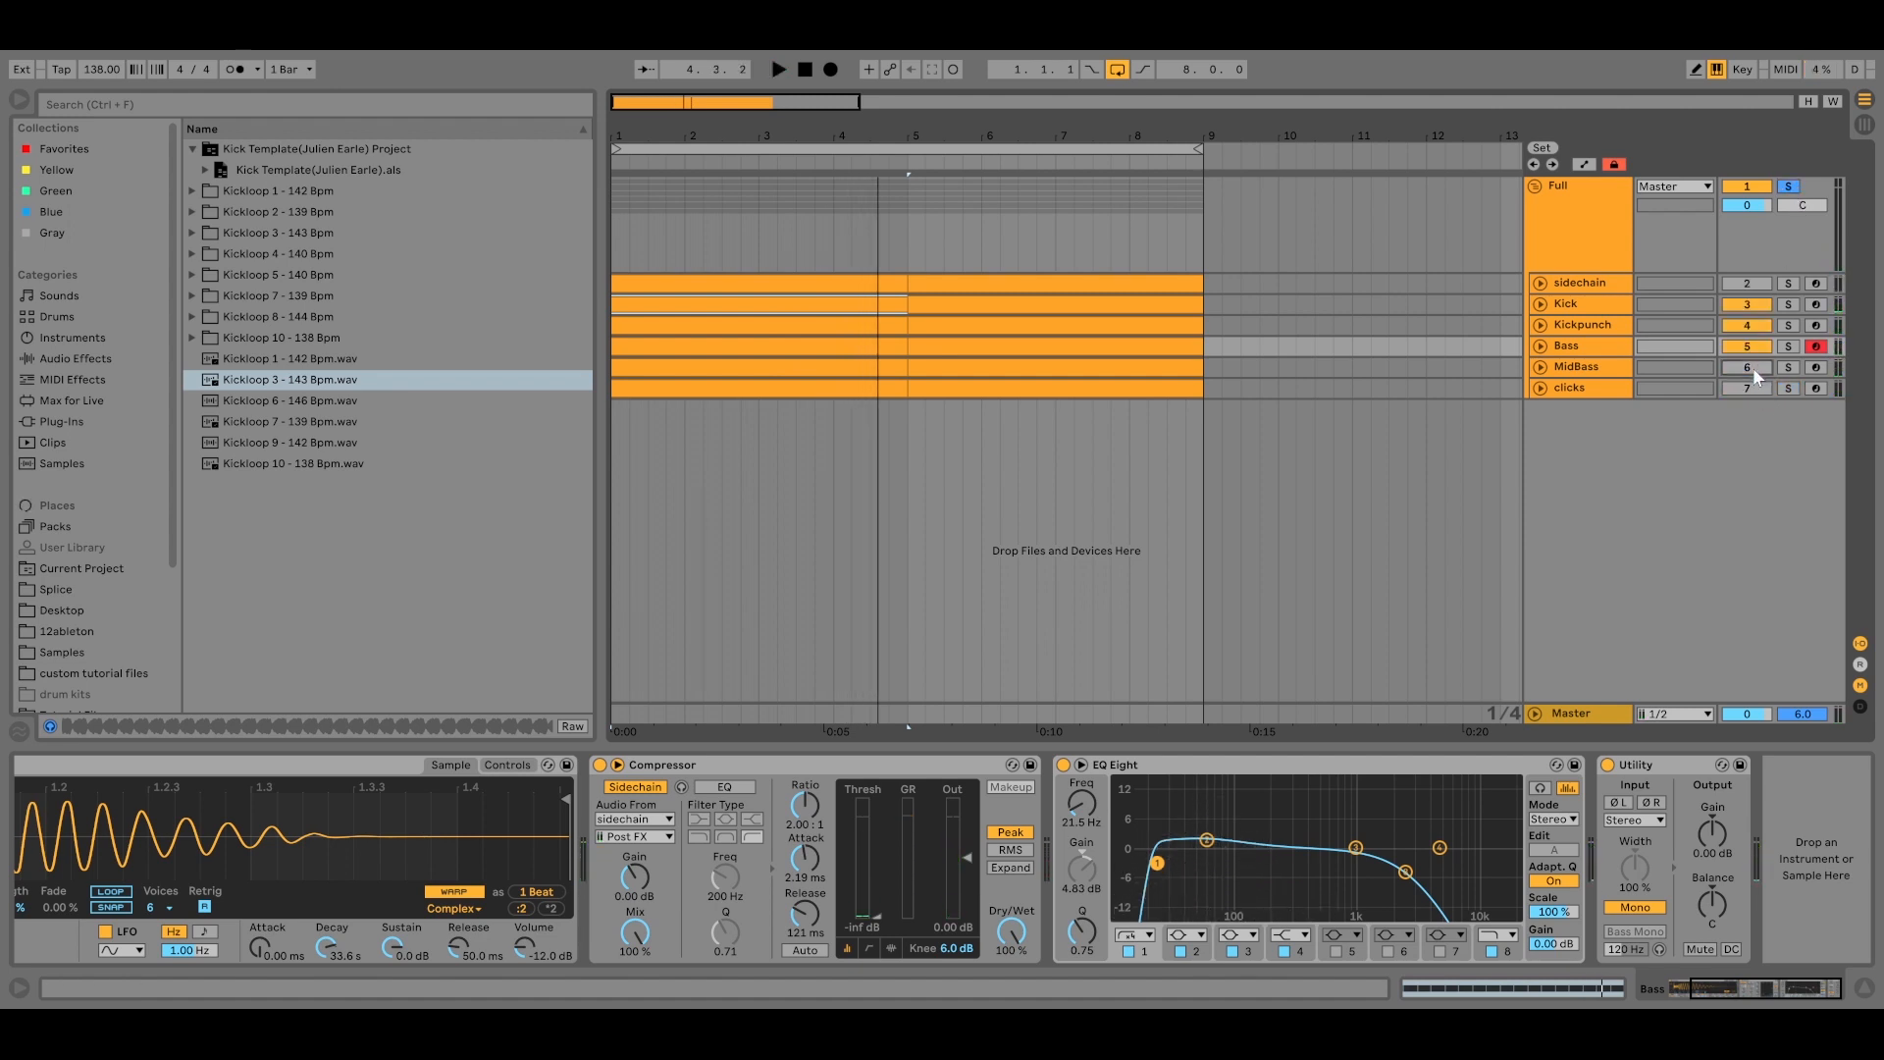
pyautogui.press('space')
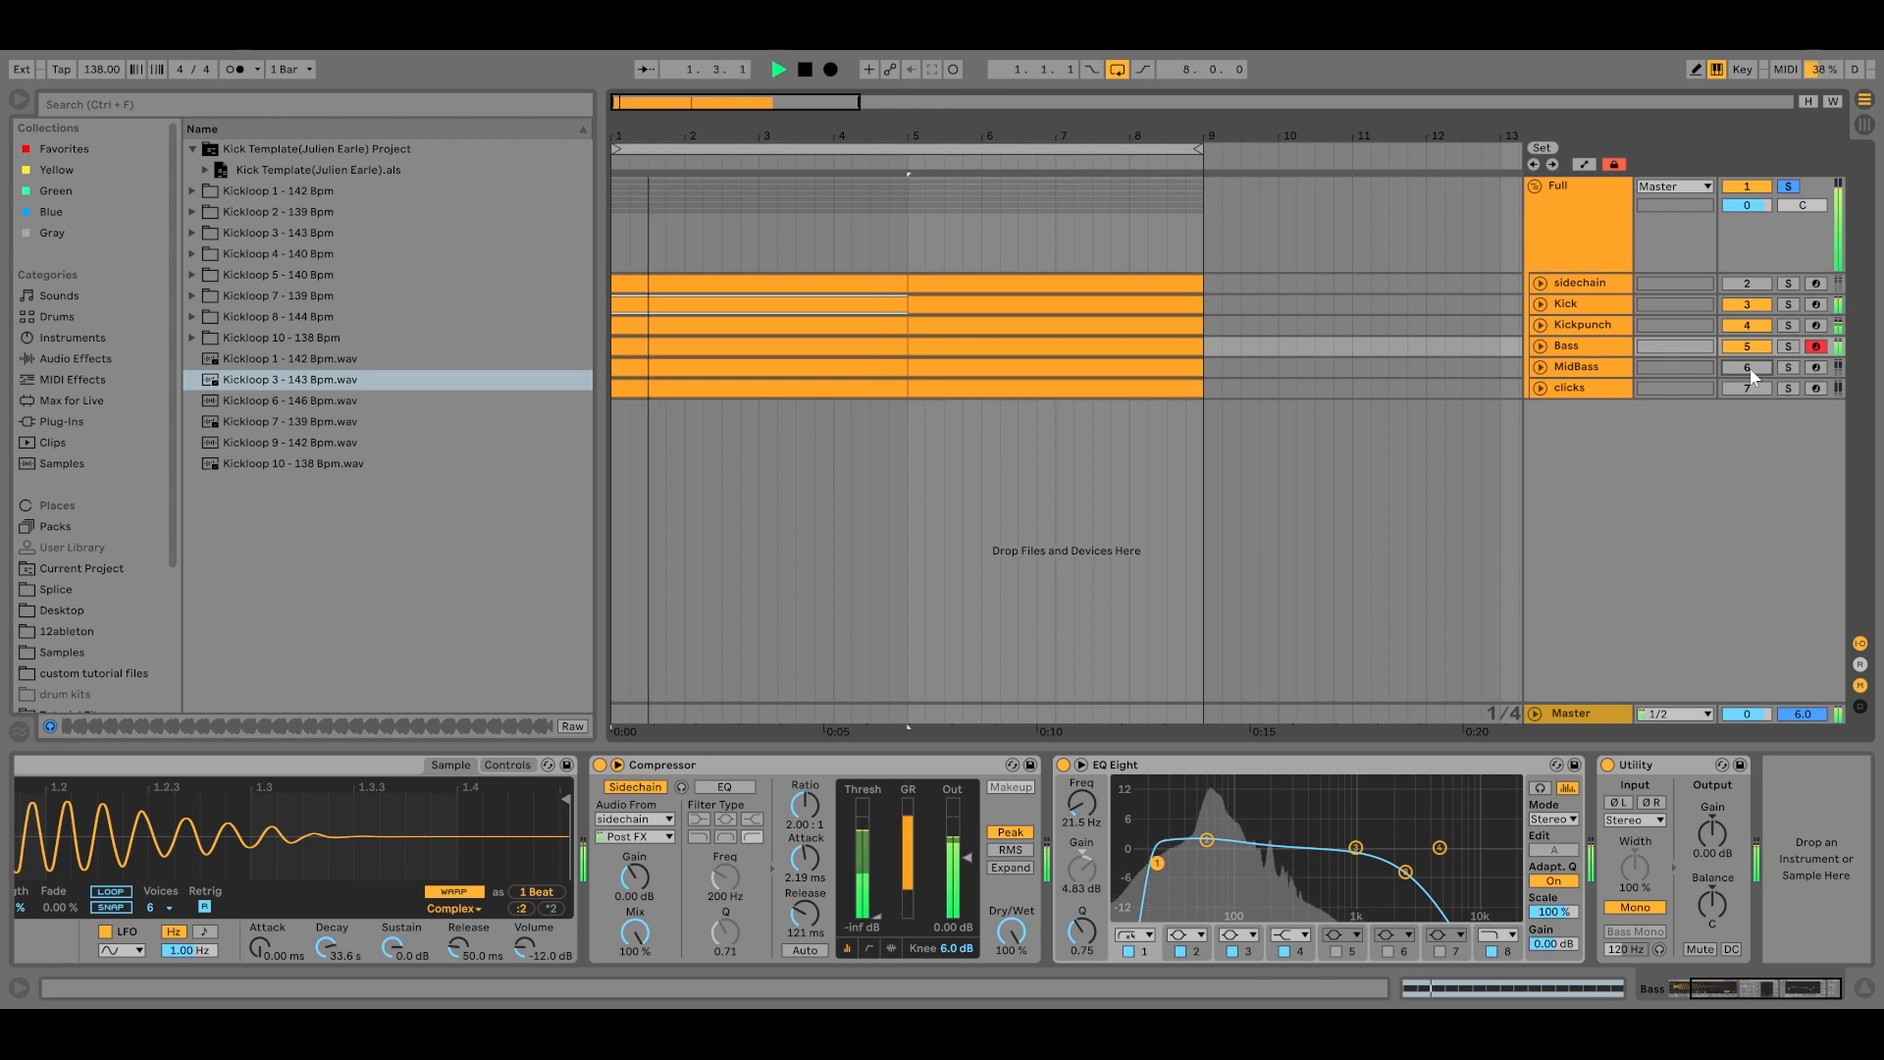
pyautogui.click(1748, 369)
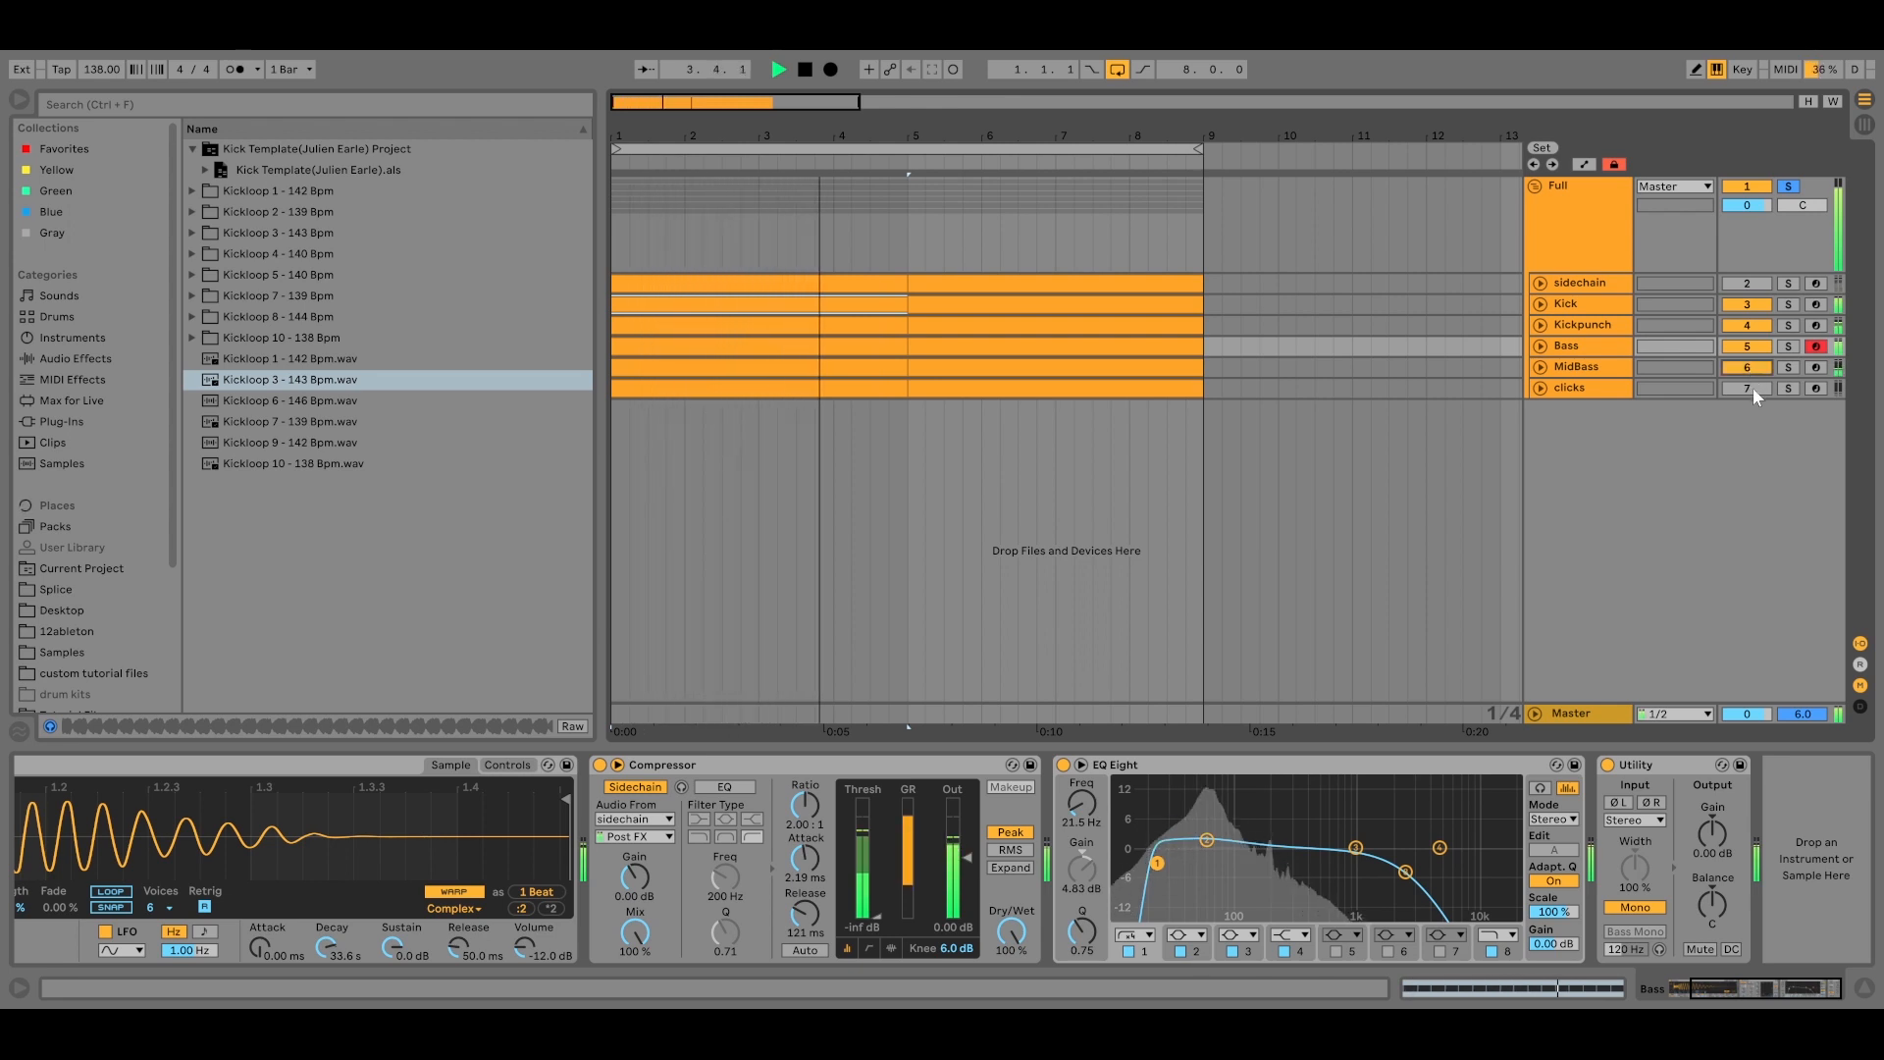
pyautogui.click(1749, 388)
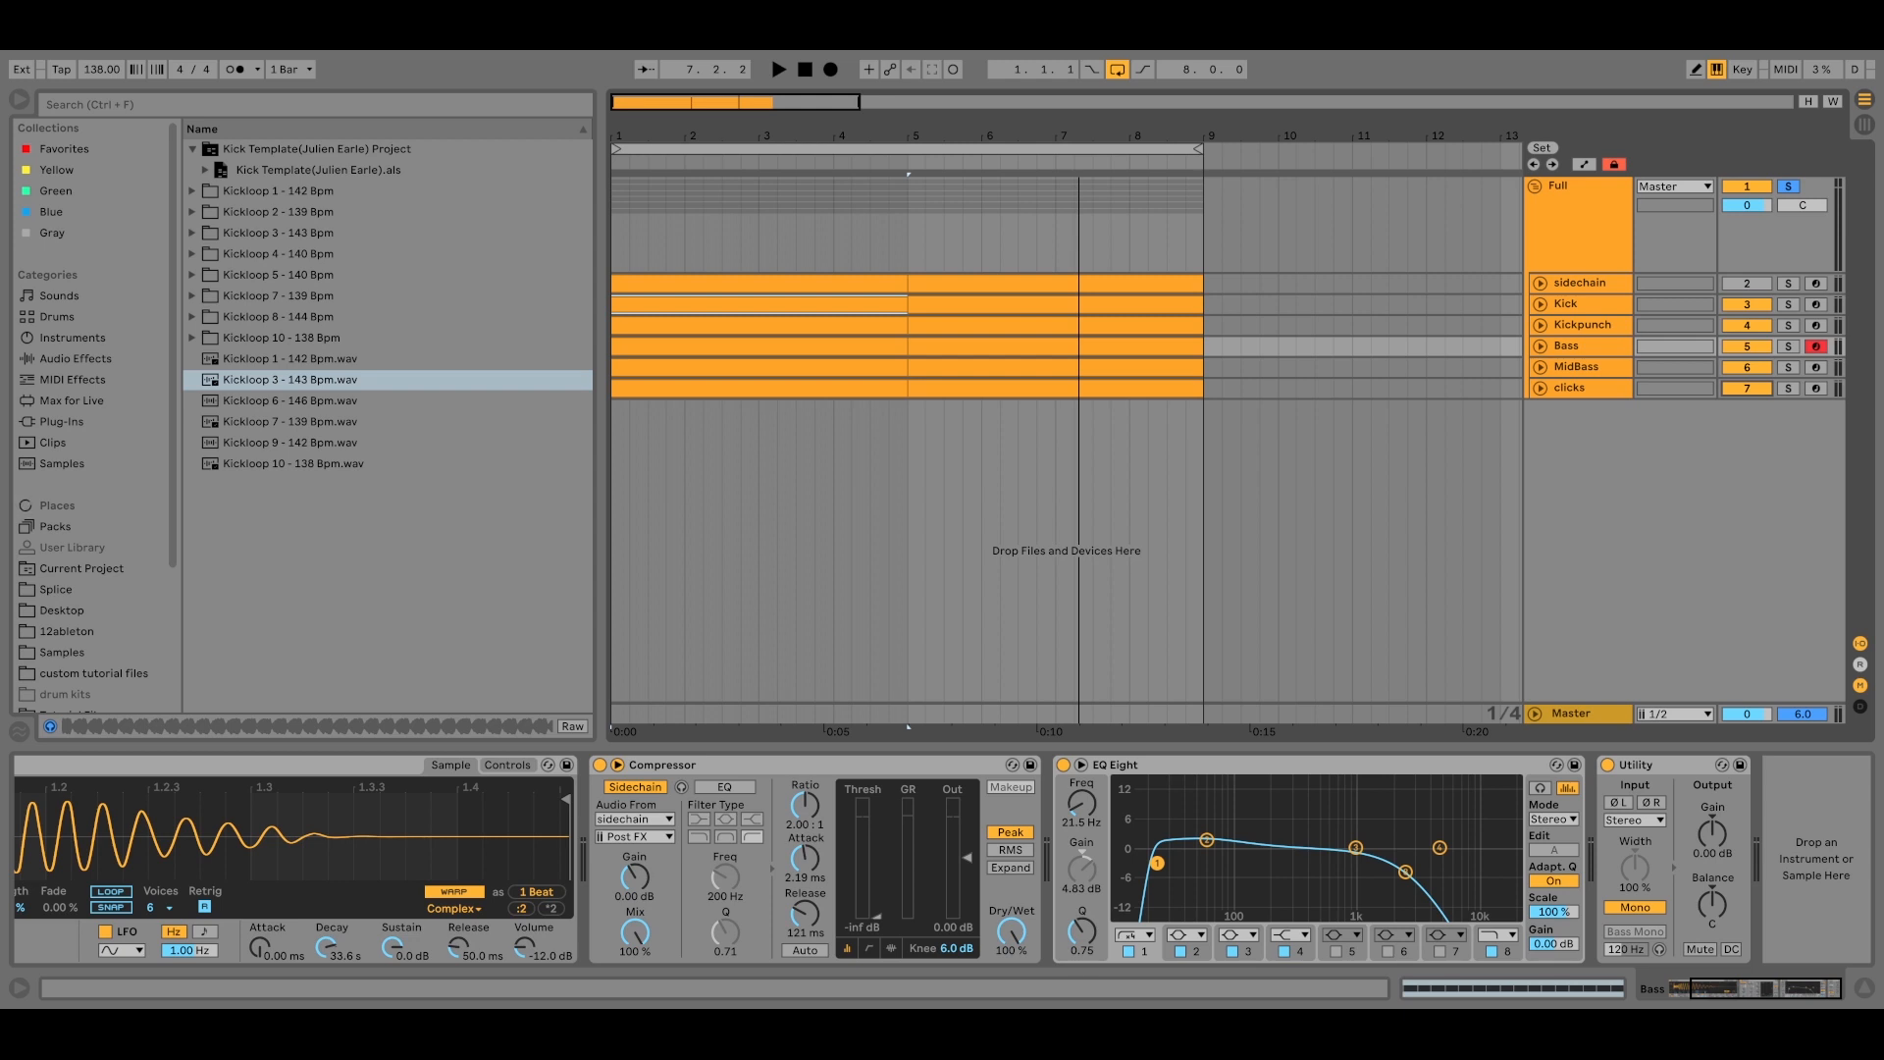
# Play all layers together once more and take the Full group out of solo.
pyautogui.press('space')
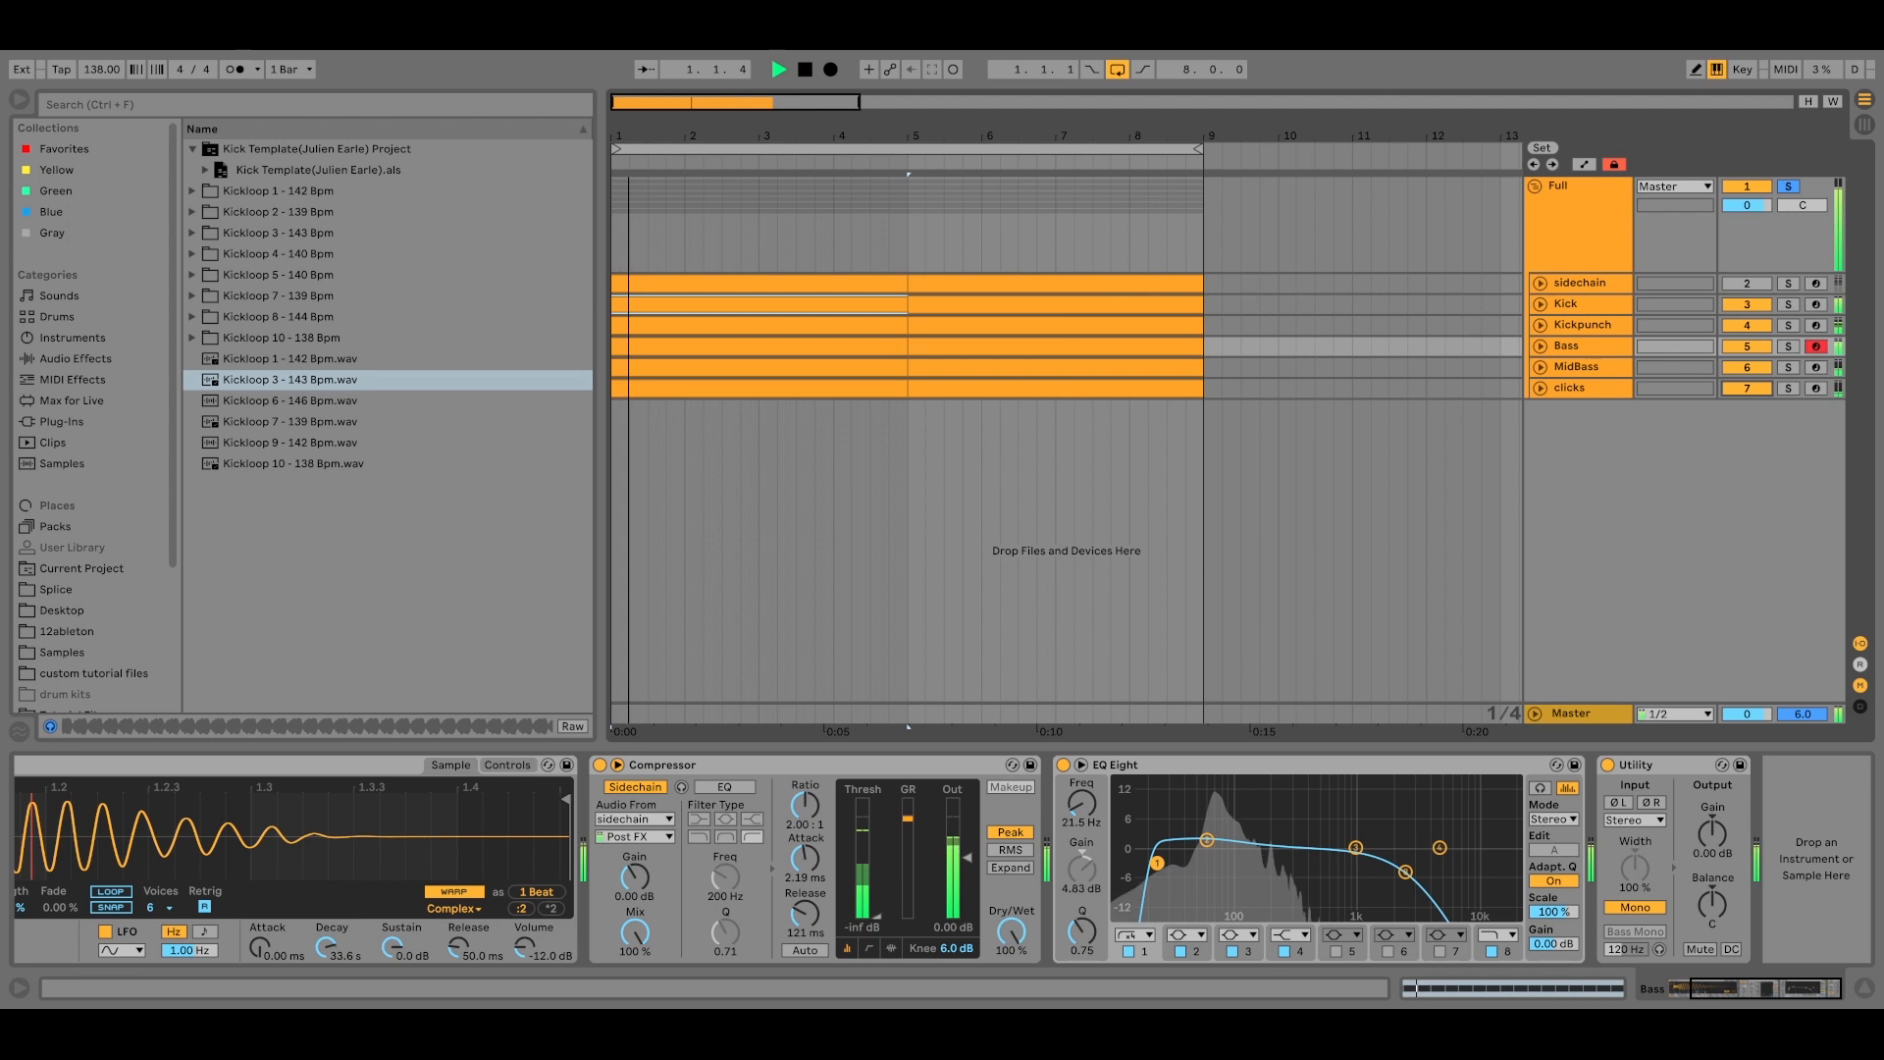
pyautogui.click(1791, 188)
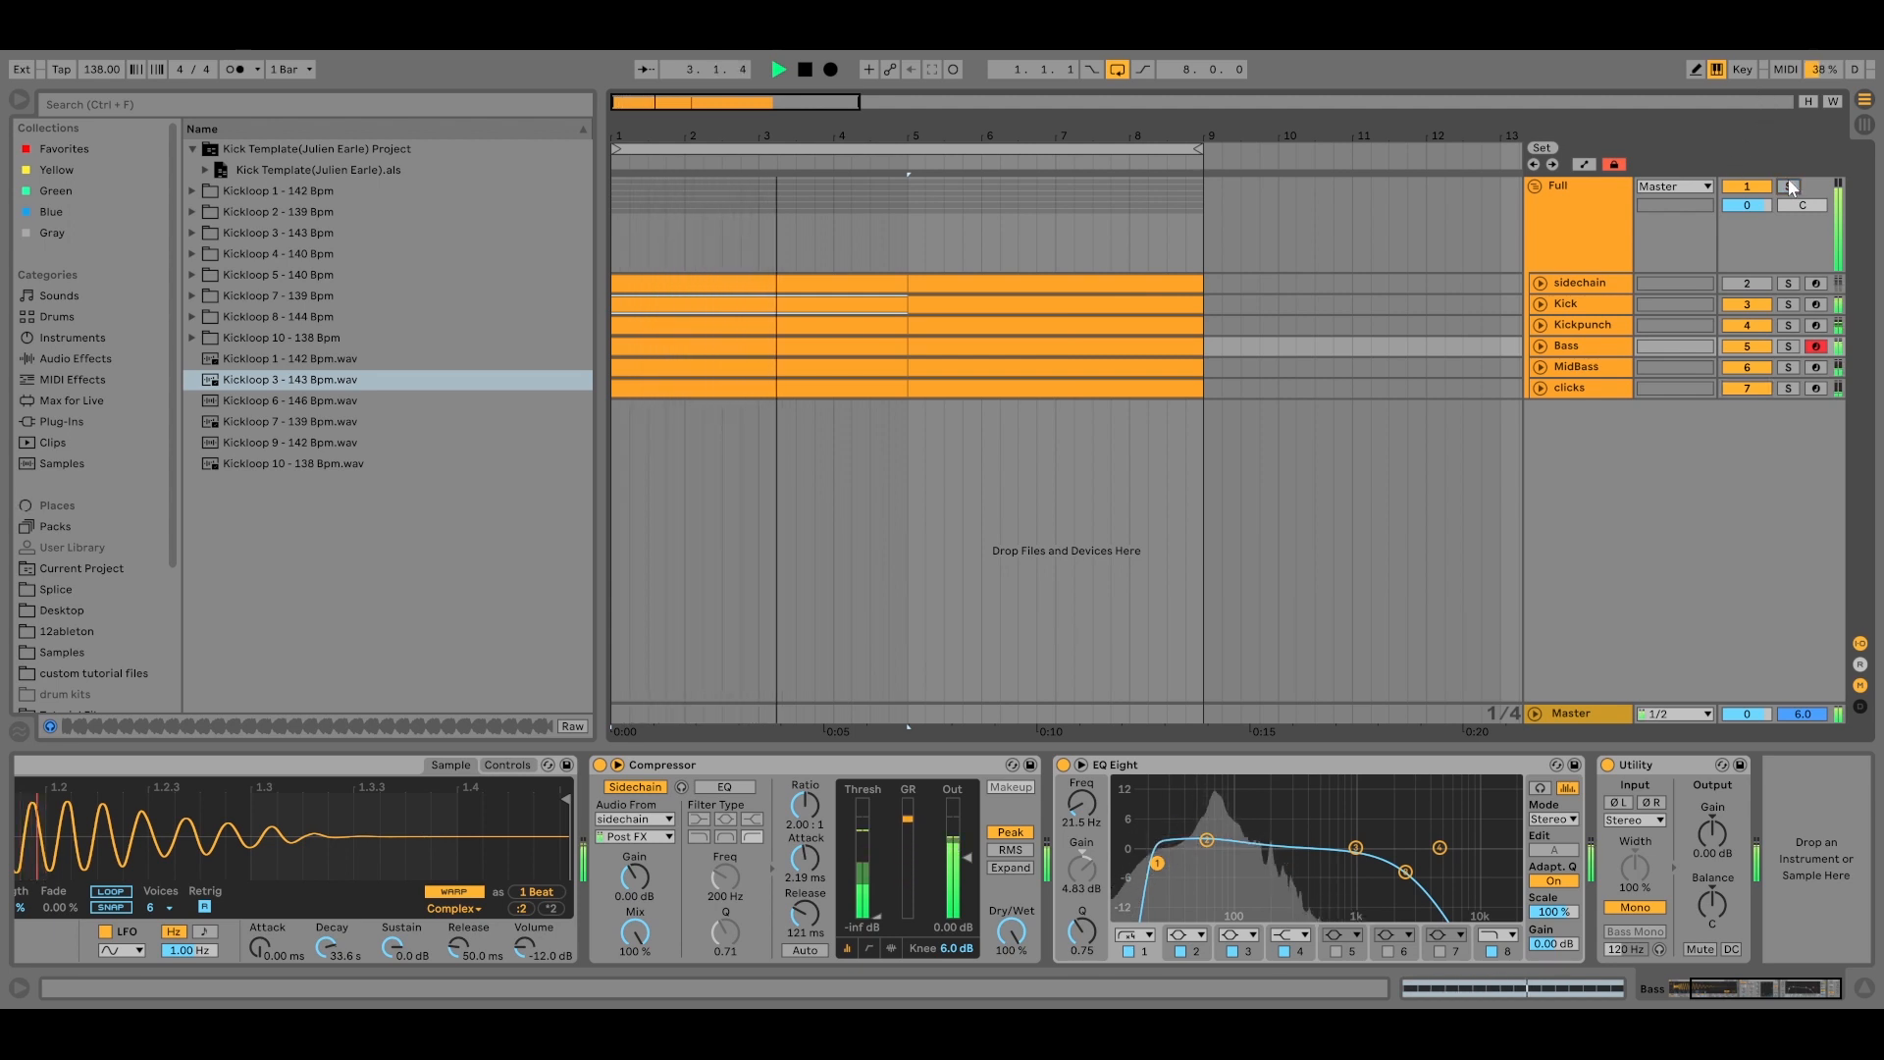
pyautogui.press('space')
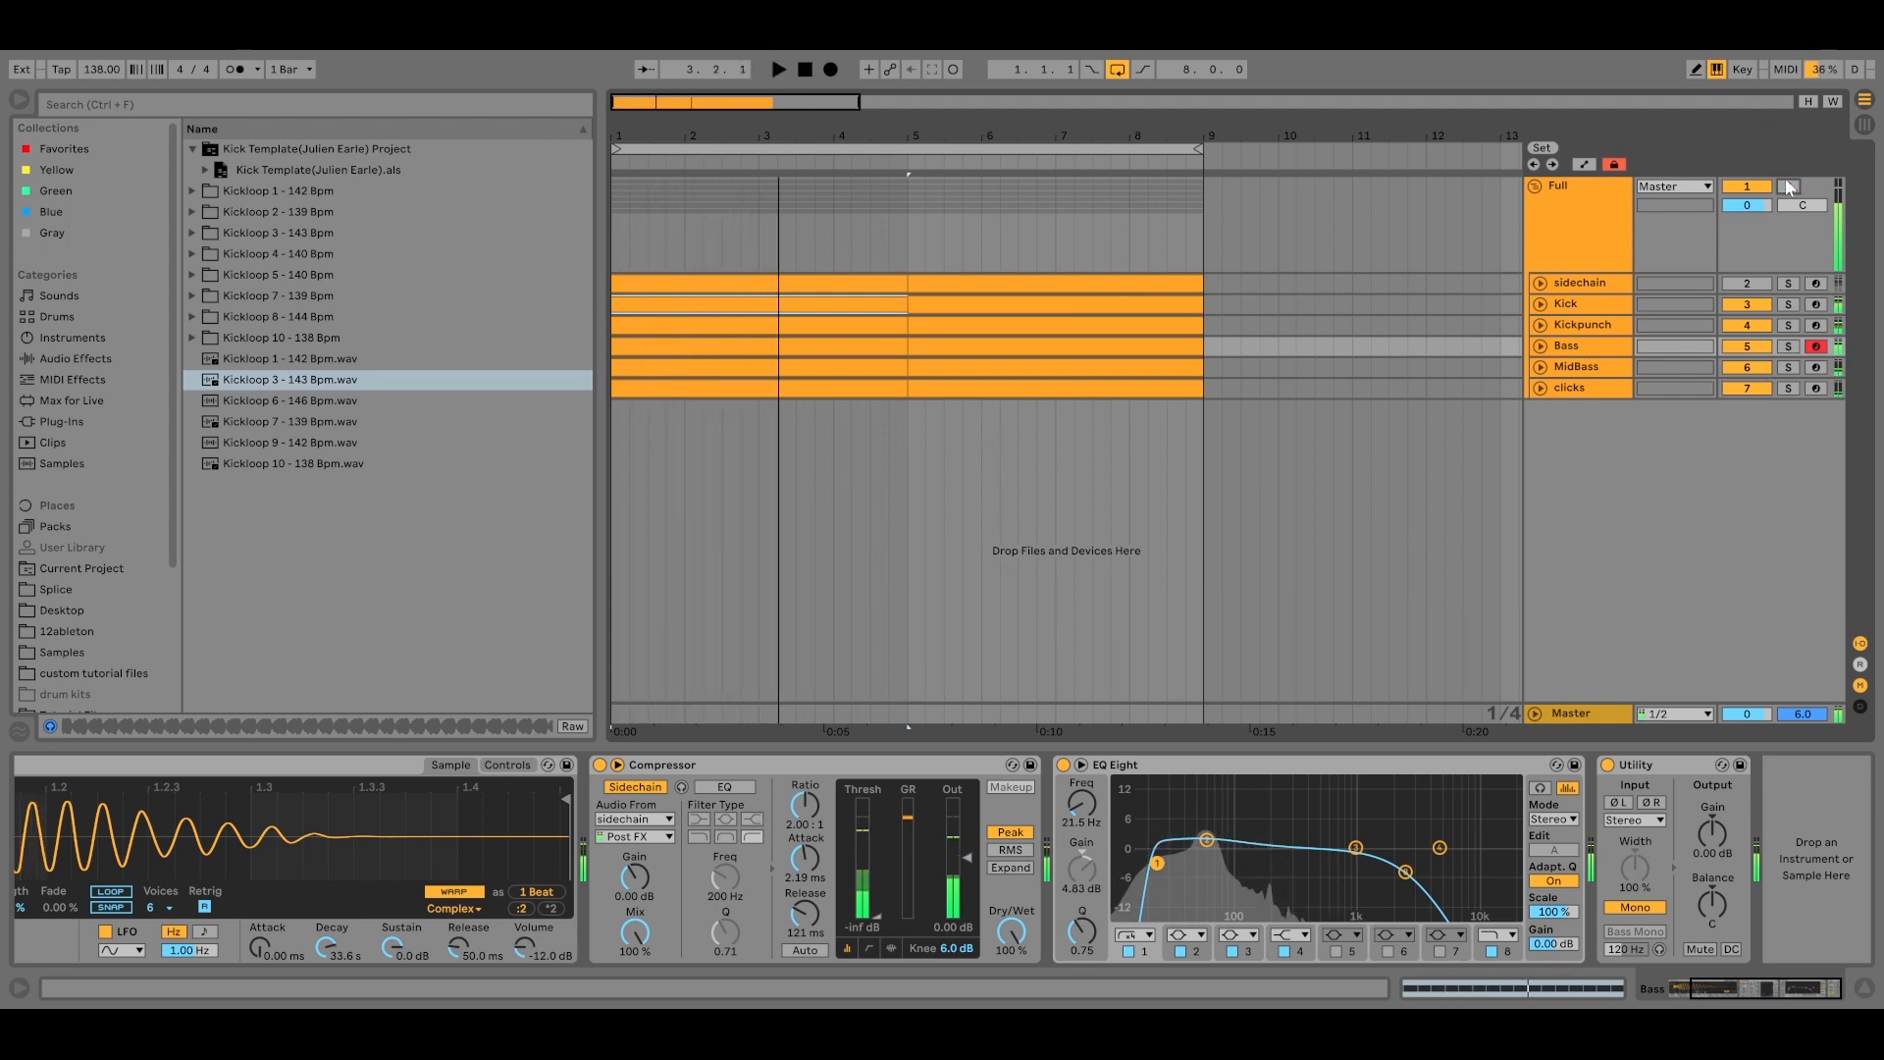
# Solo the MidBass track and delete the Delay from its device chain.
pyautogui.click(1787, 366)
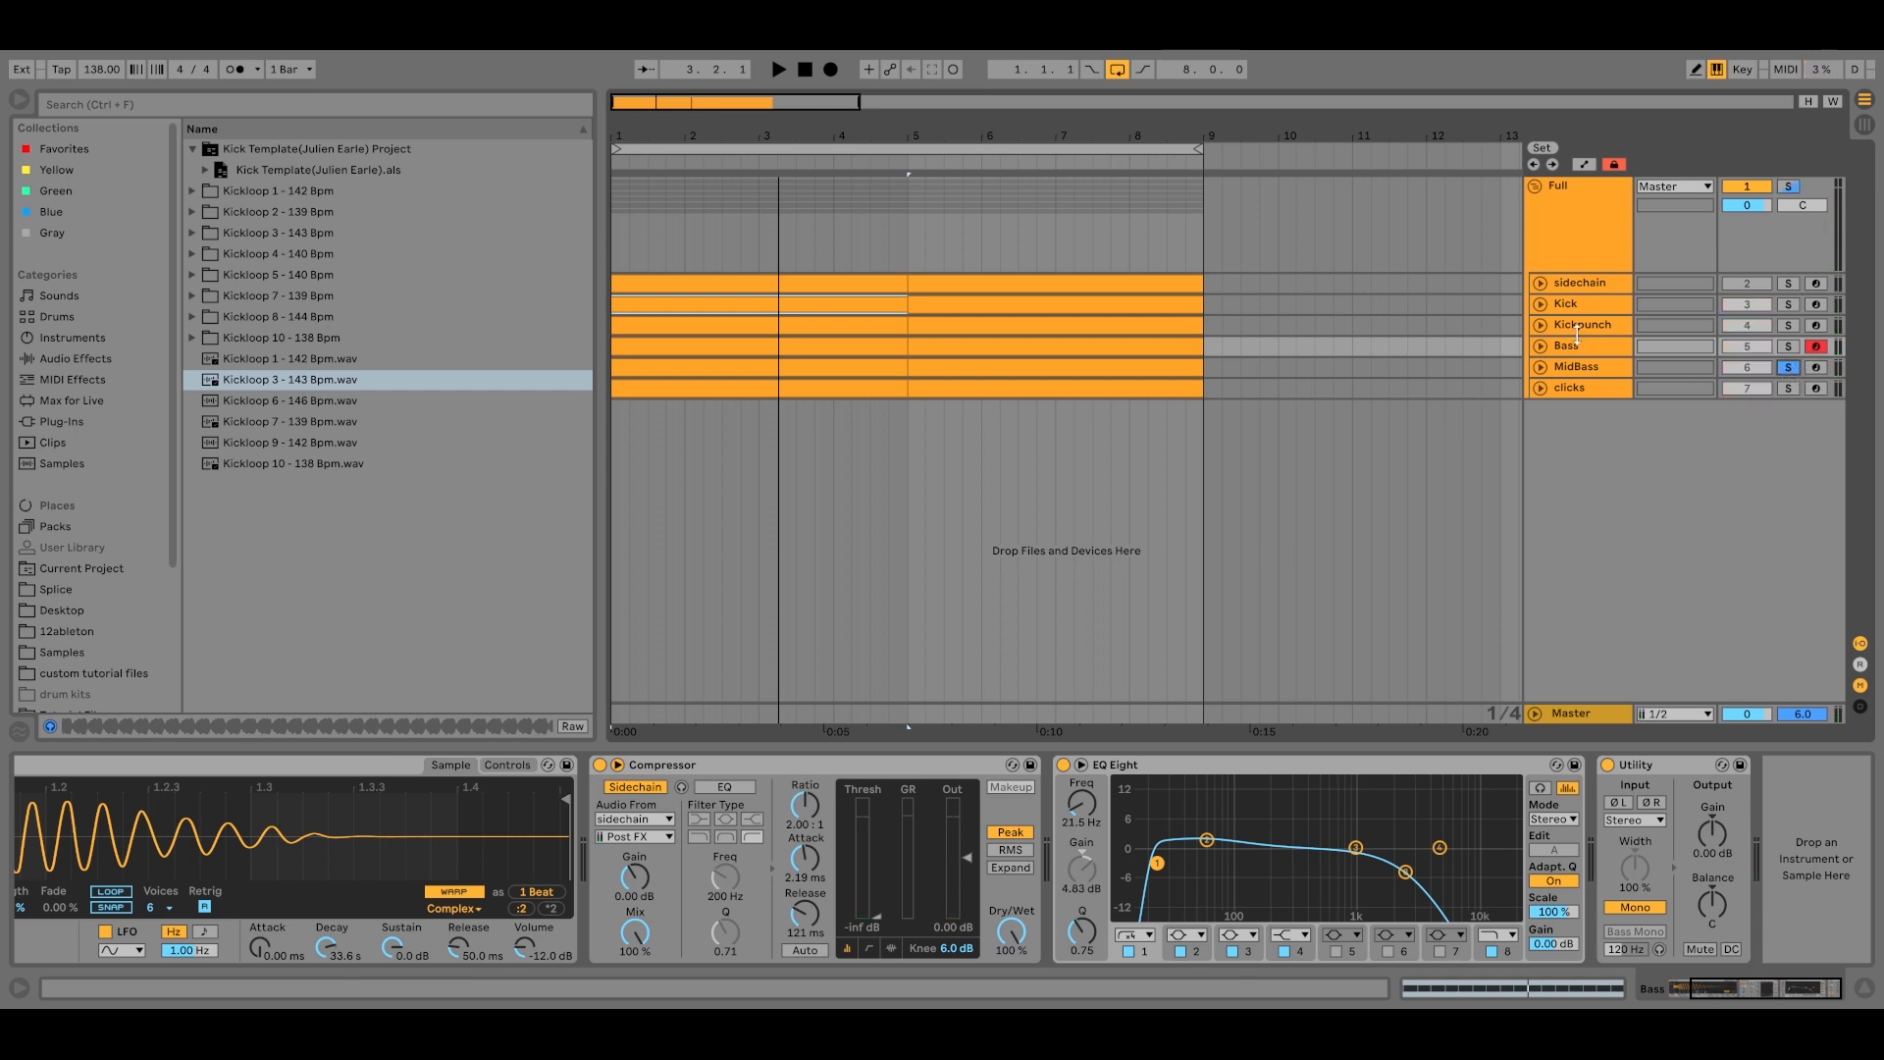
pyautogui.click(1563, 371)
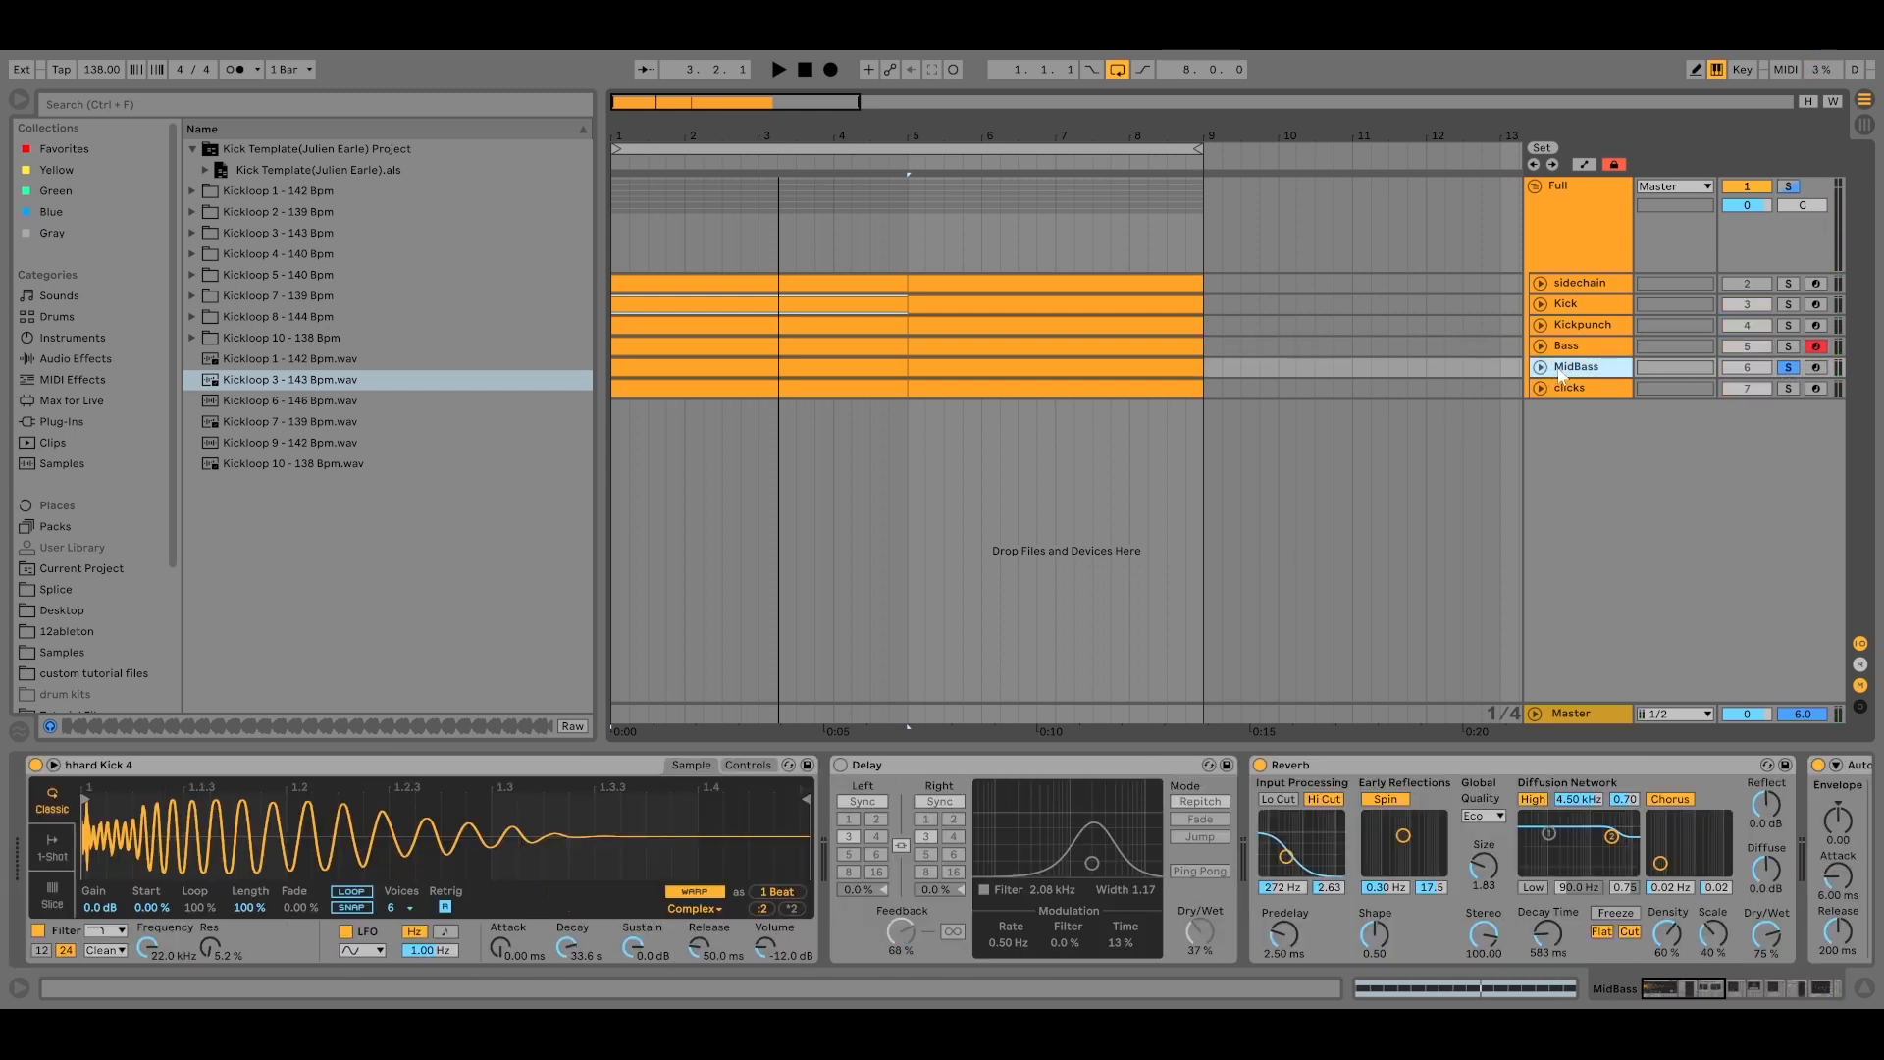
pyautogui.click(1665, 993)
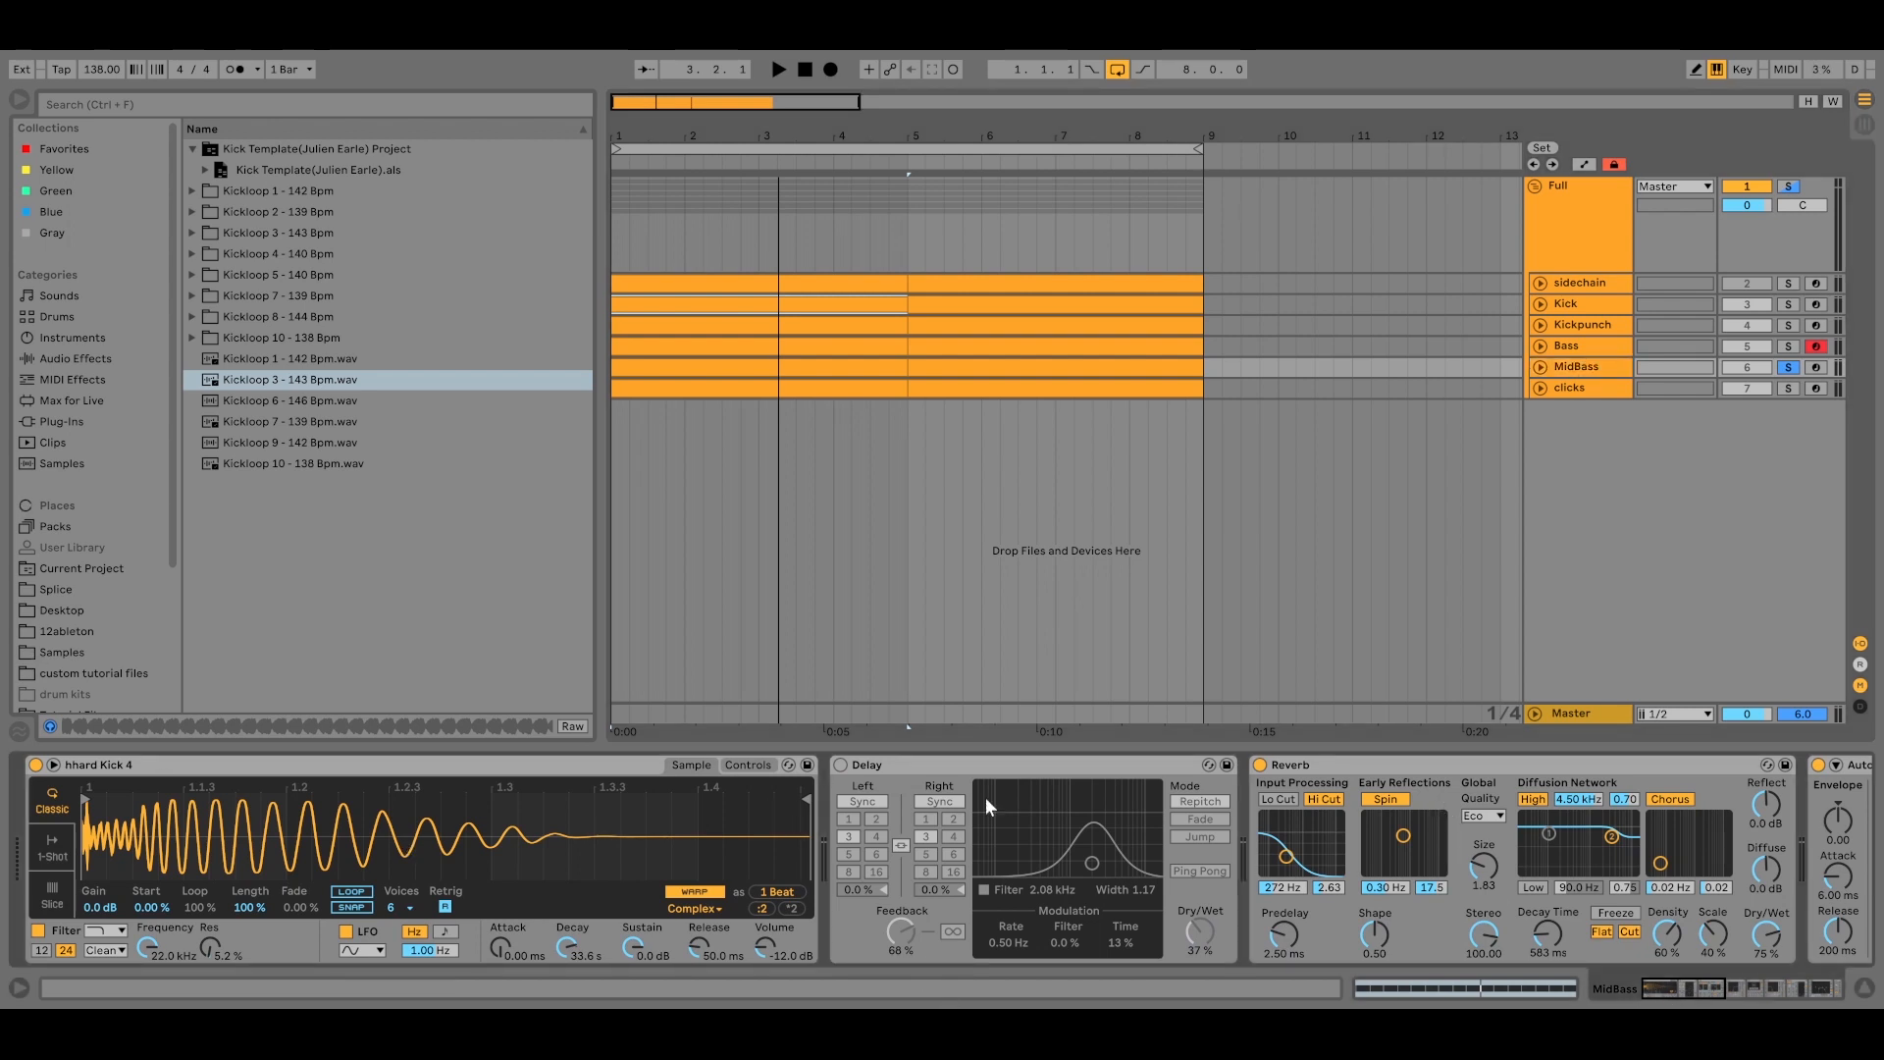
pyautogui.click(1008, 786)
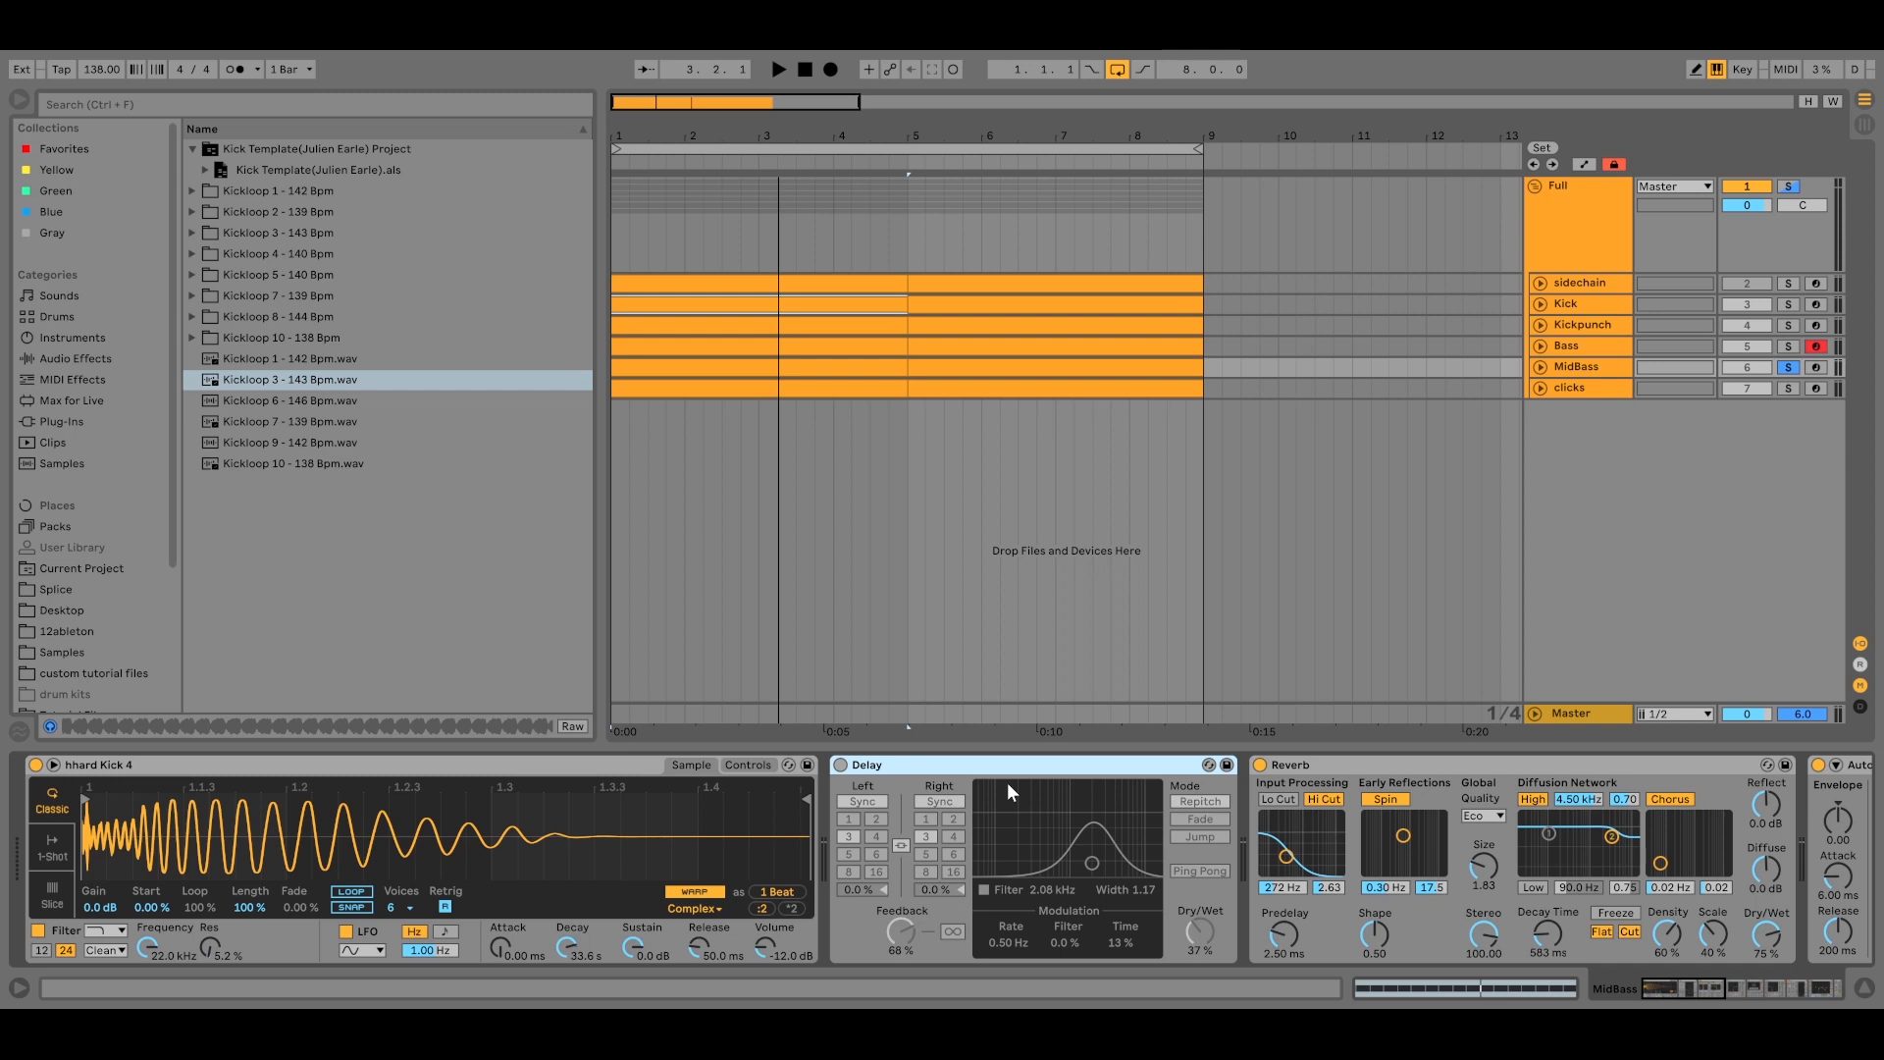
pyautogui.press('Delete')
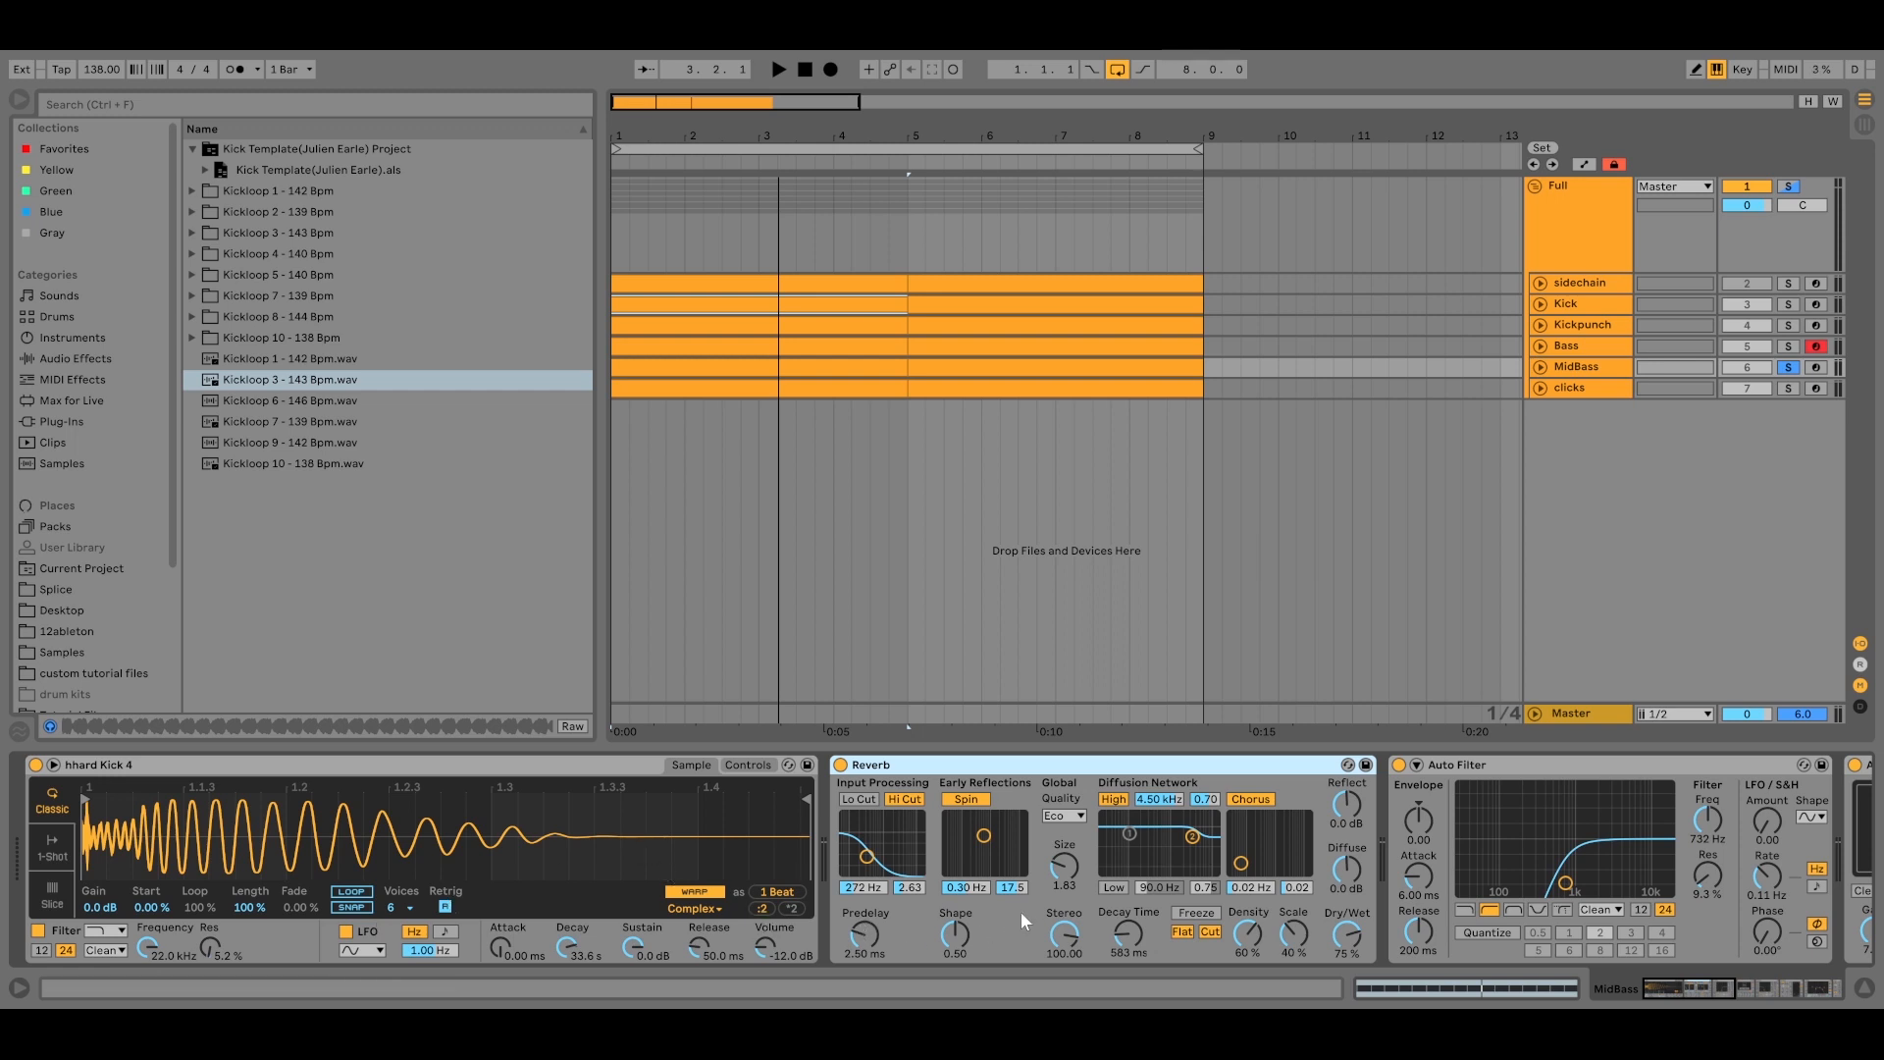
# Play the soloed MidBass and turn off its second Auto Filter, Amp, first Auto Filter and Reverb.
pyautogui.scroll(-3, 1020, 911)
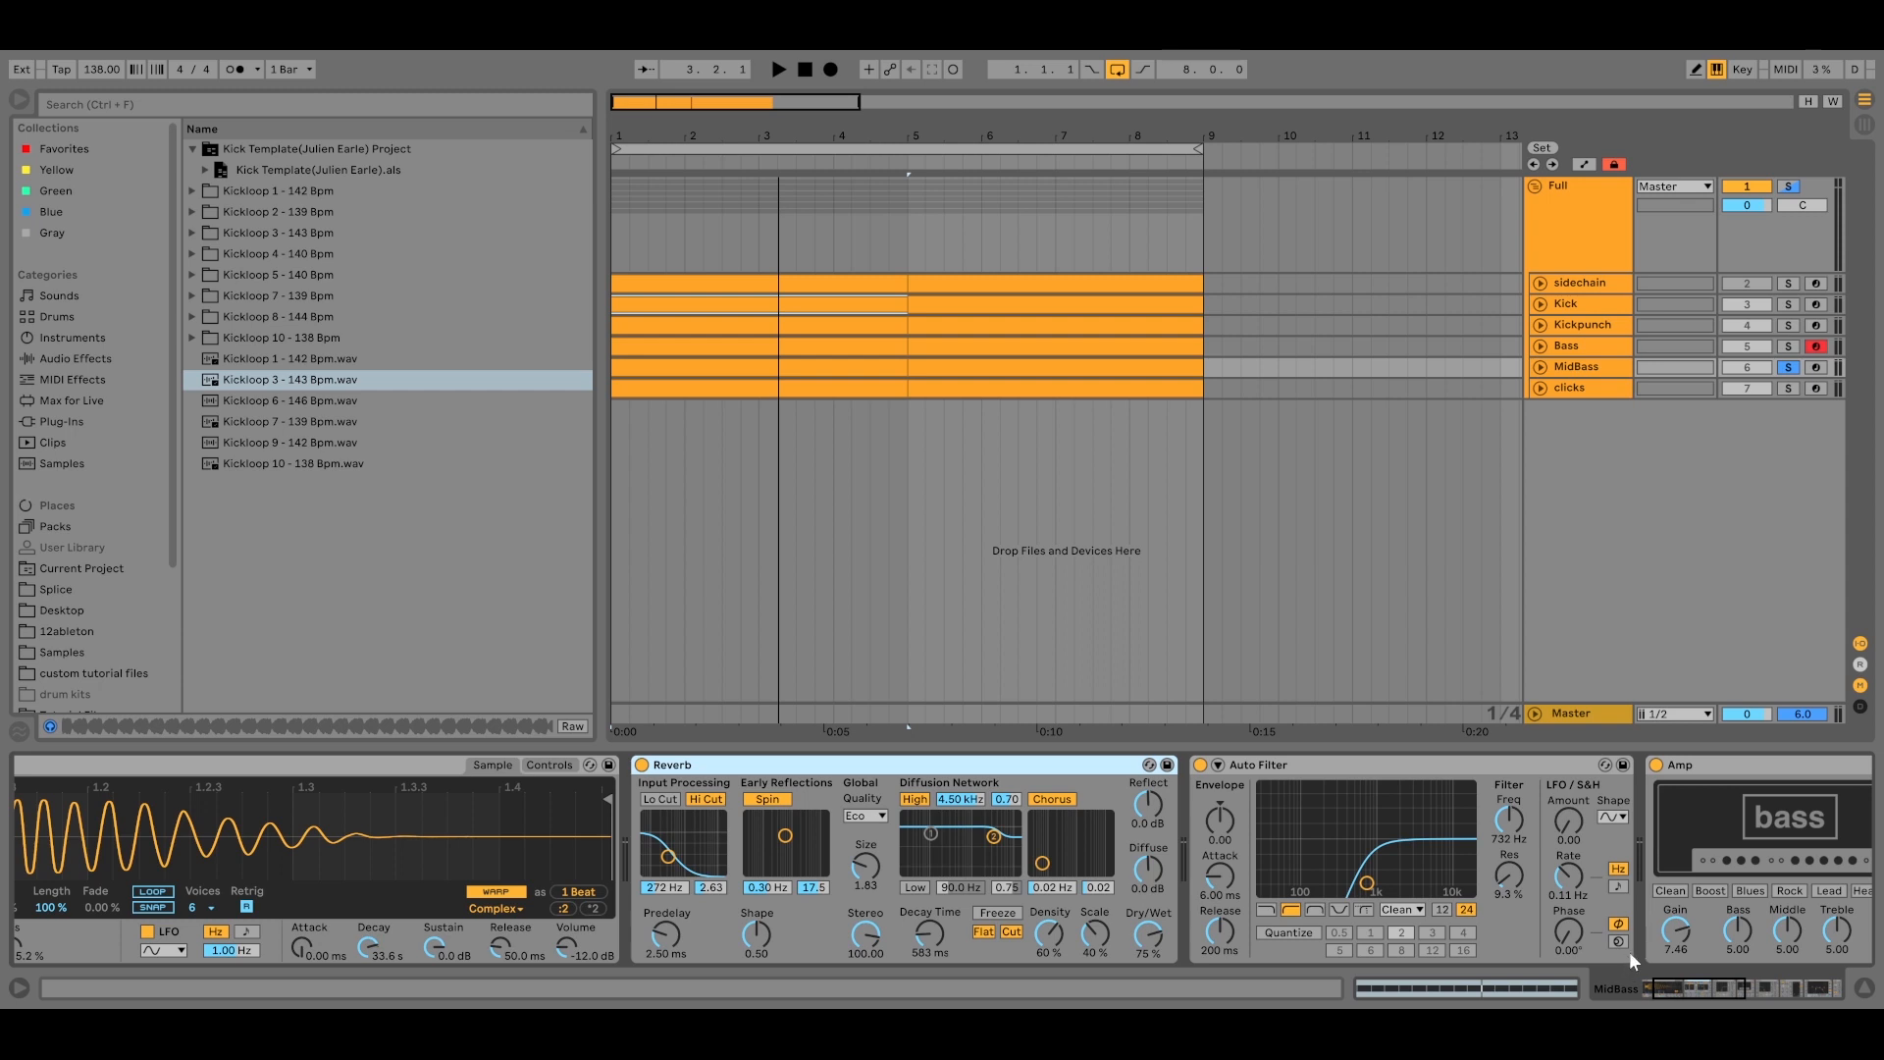
pyautogui.scroll(-8, 1629, 951)
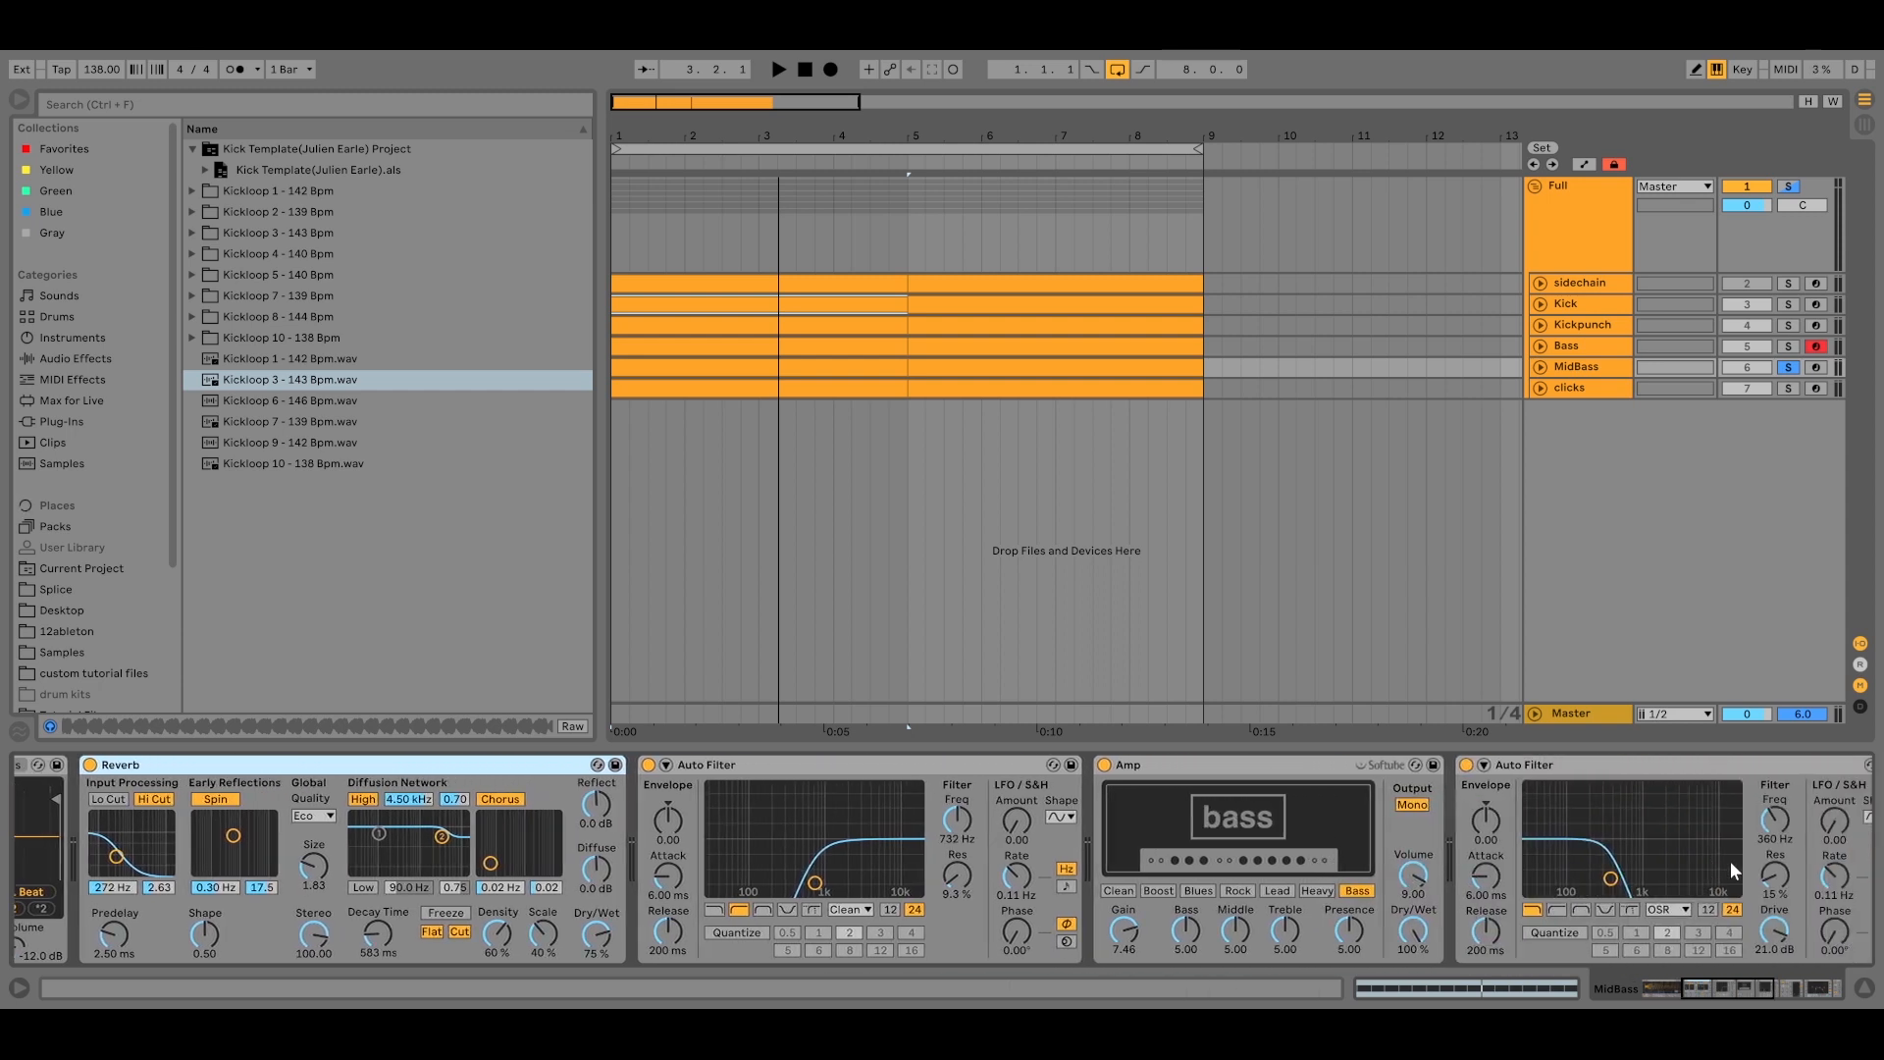
pyautogui.scroll(-4, 1723, 851)
pyautogui.press('space')
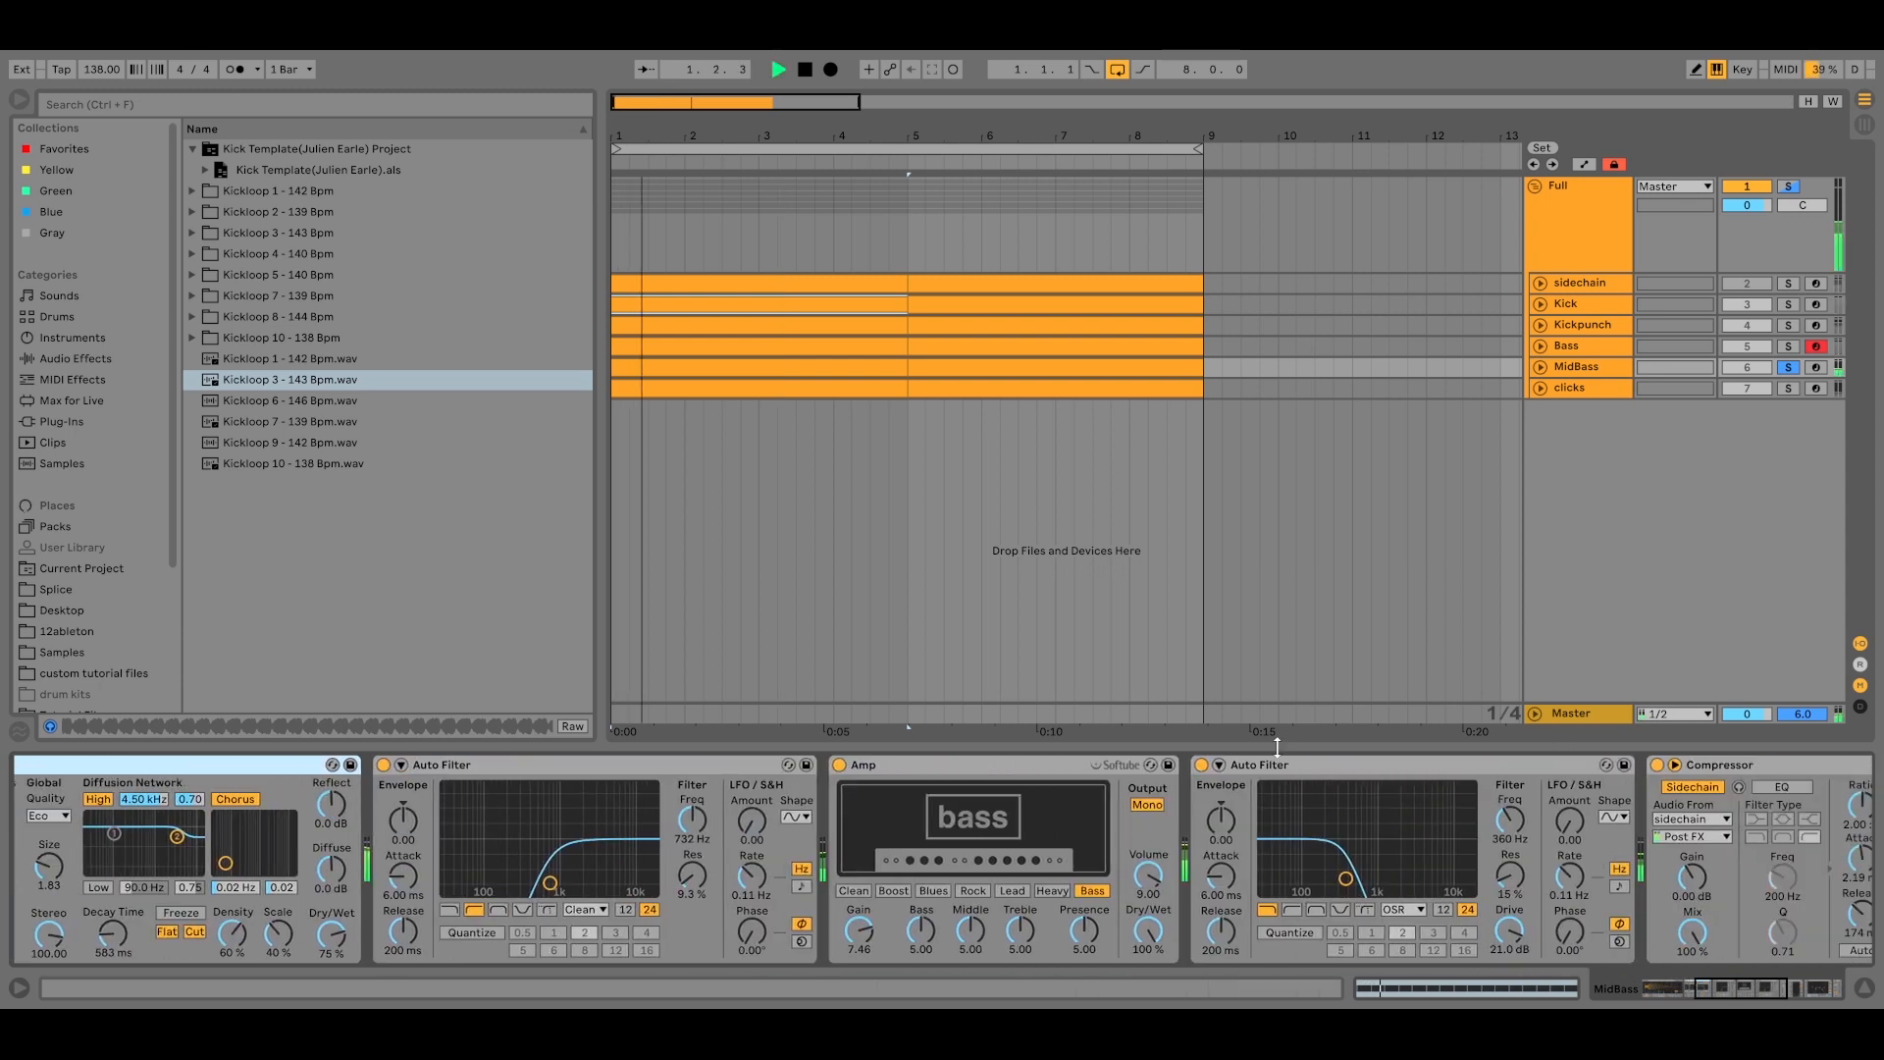
pyautogui.click(1201, 764)
pyautogui.press('space')
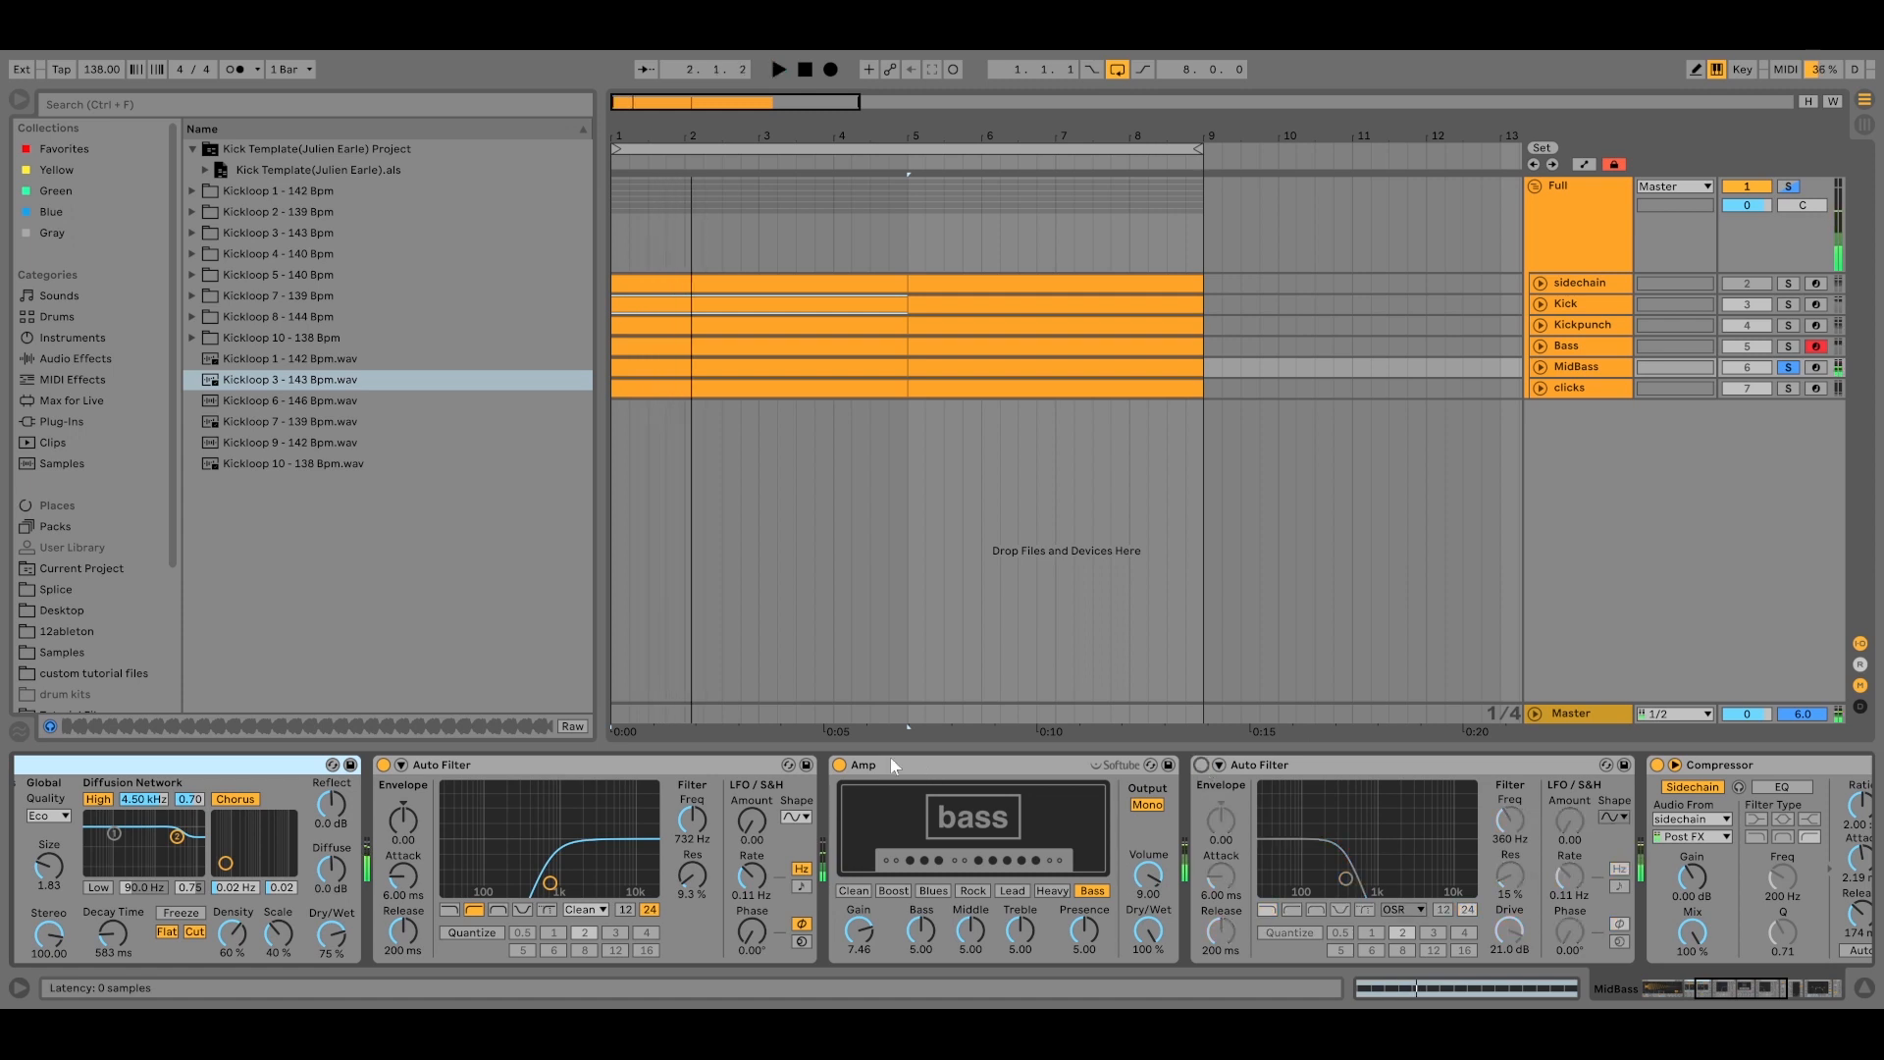
pyautogui.click(839, 765)
pyautogui.scroll(5, 812, 814)
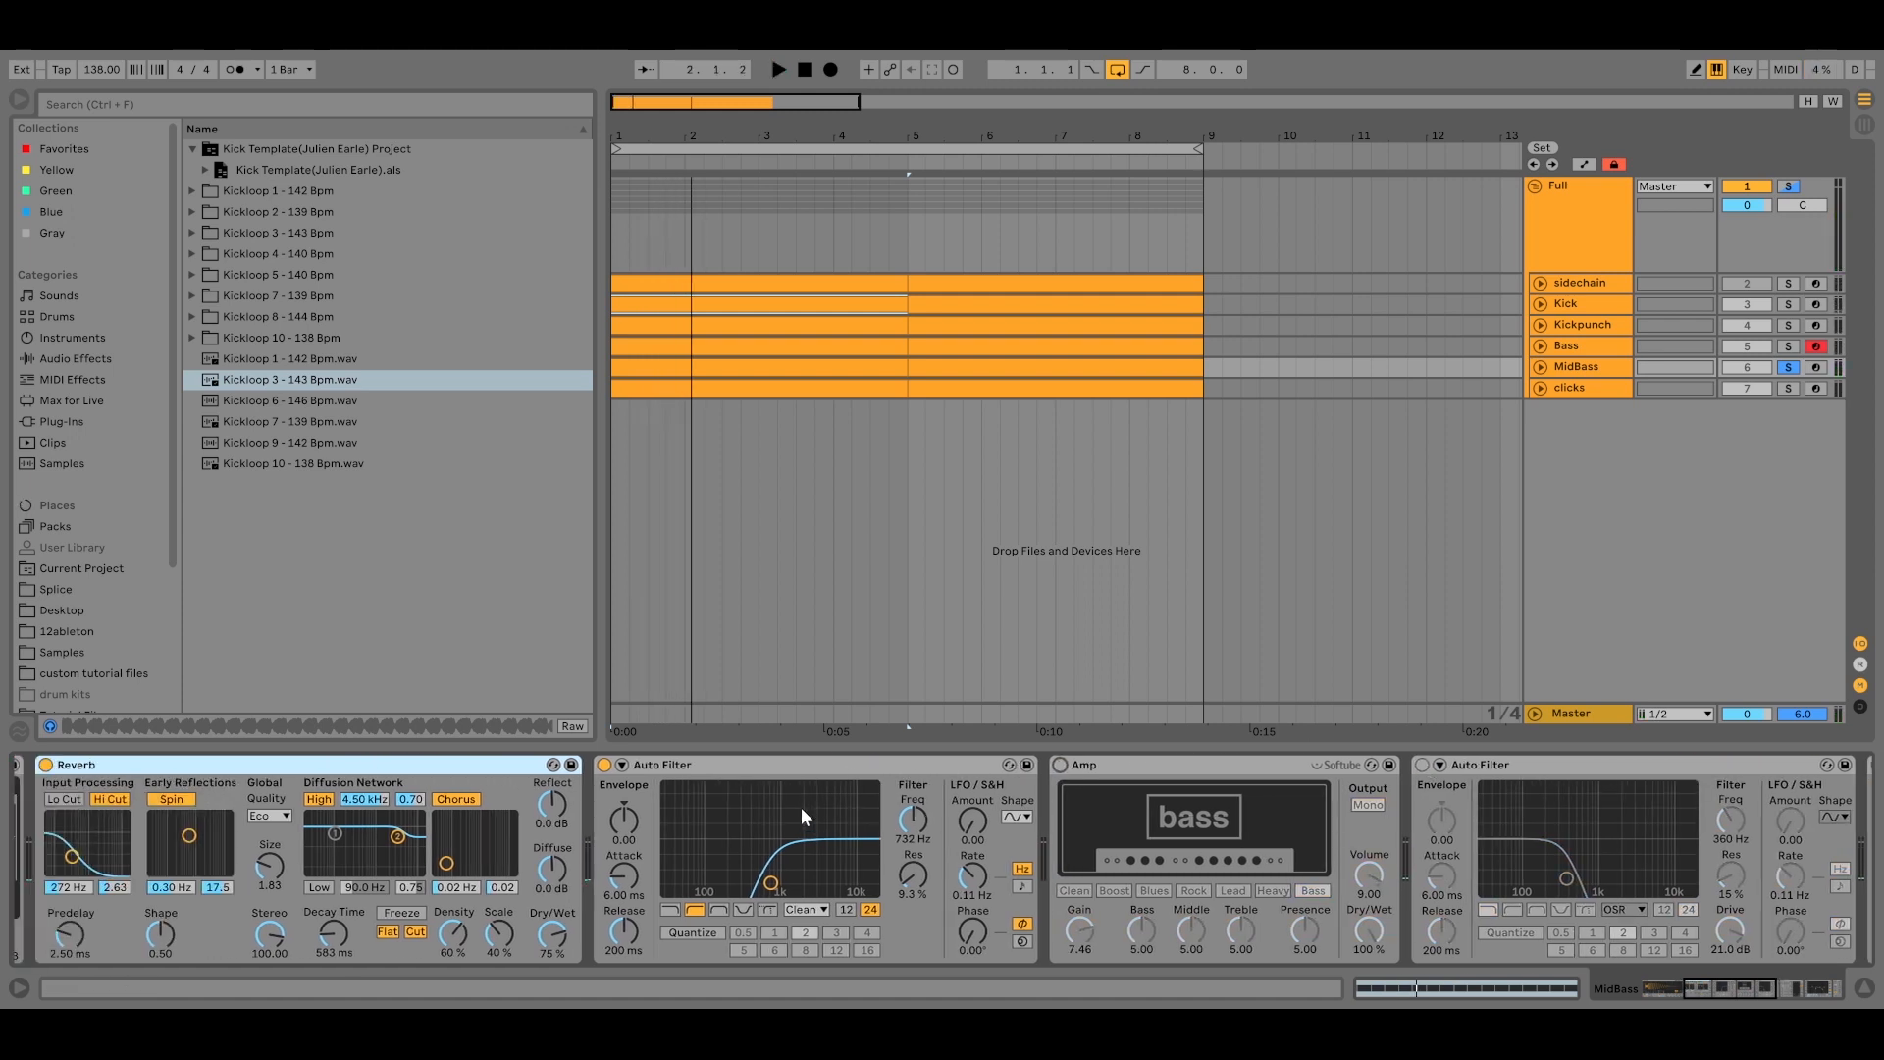
pyautogui.scroll(3, 801, 807)
pyautogui.click(759, 764)
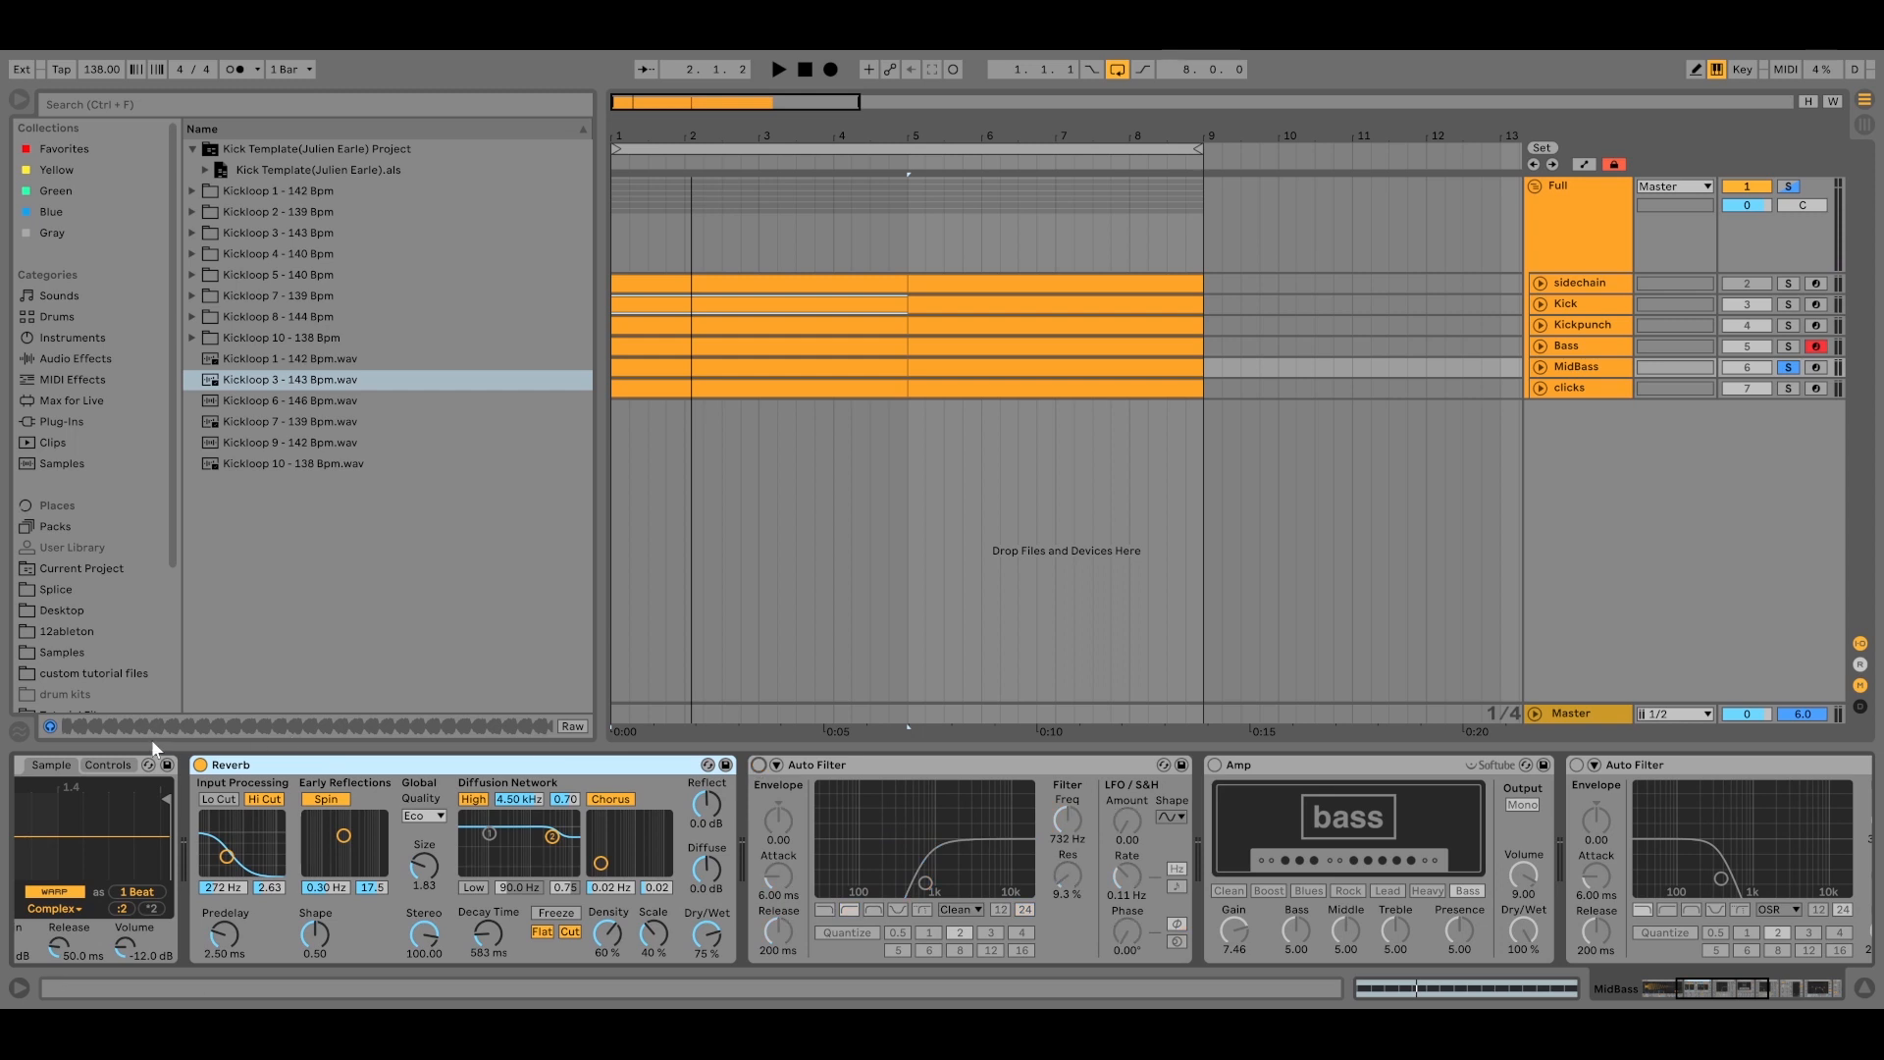
pyautogui.click(200, 765)
# Play the MidBass without effects and switch the Reverb, first Auto Filter and Amp back on in turn.
pyautogui.press('space')
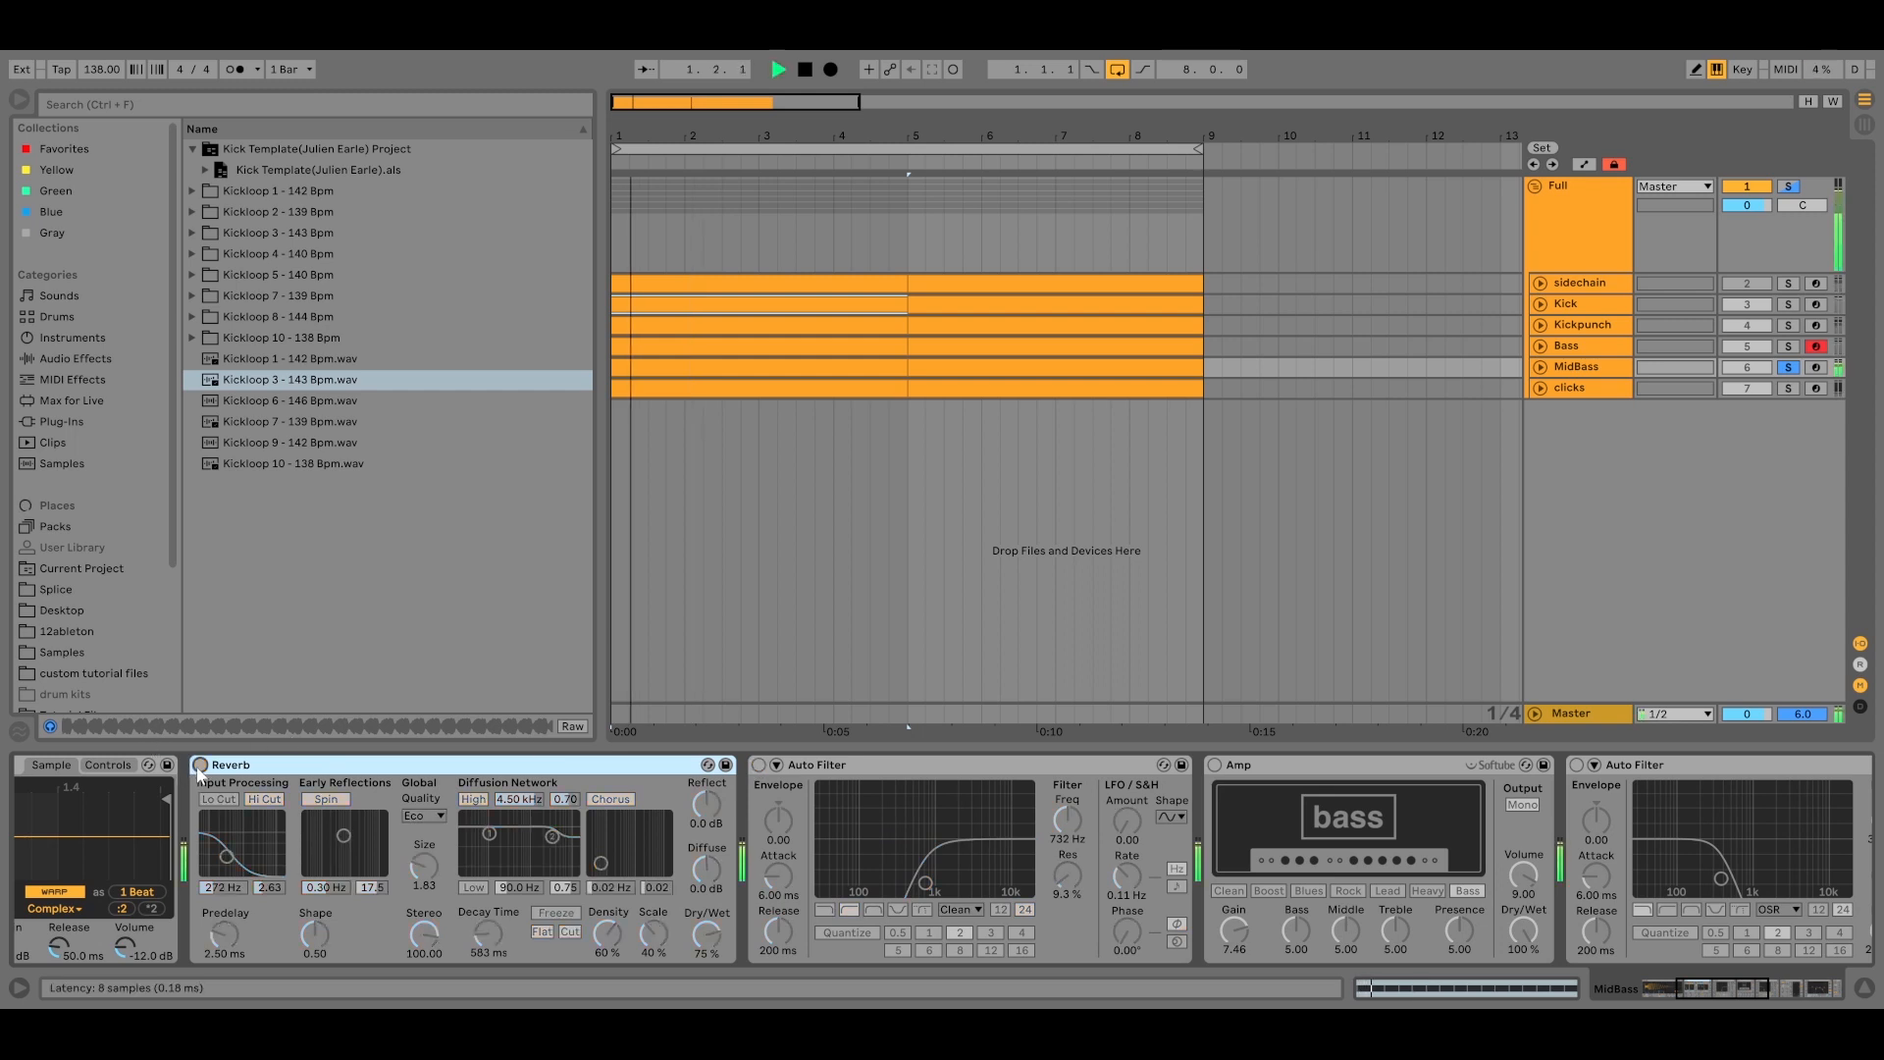
pyautogui.click(201, 766)
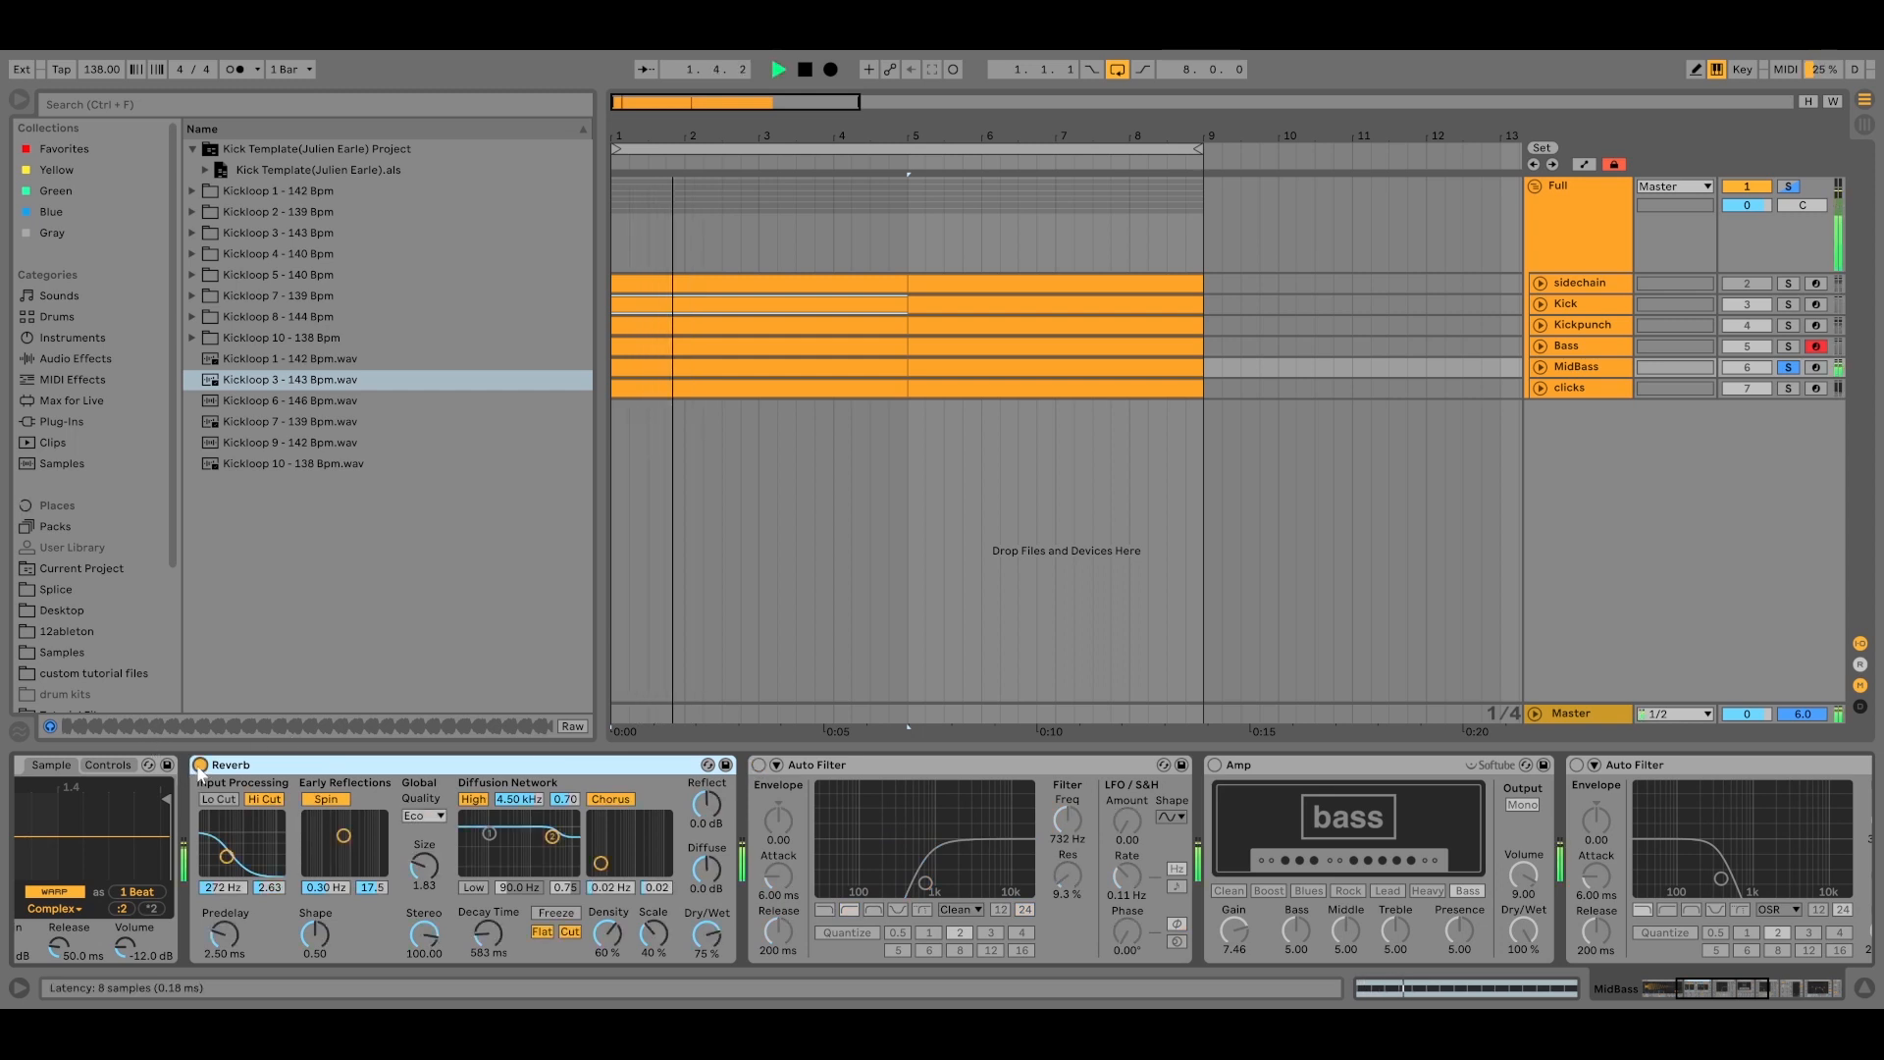
pyautogui.click(759, 765)
pyautogui.click(1215, 766)
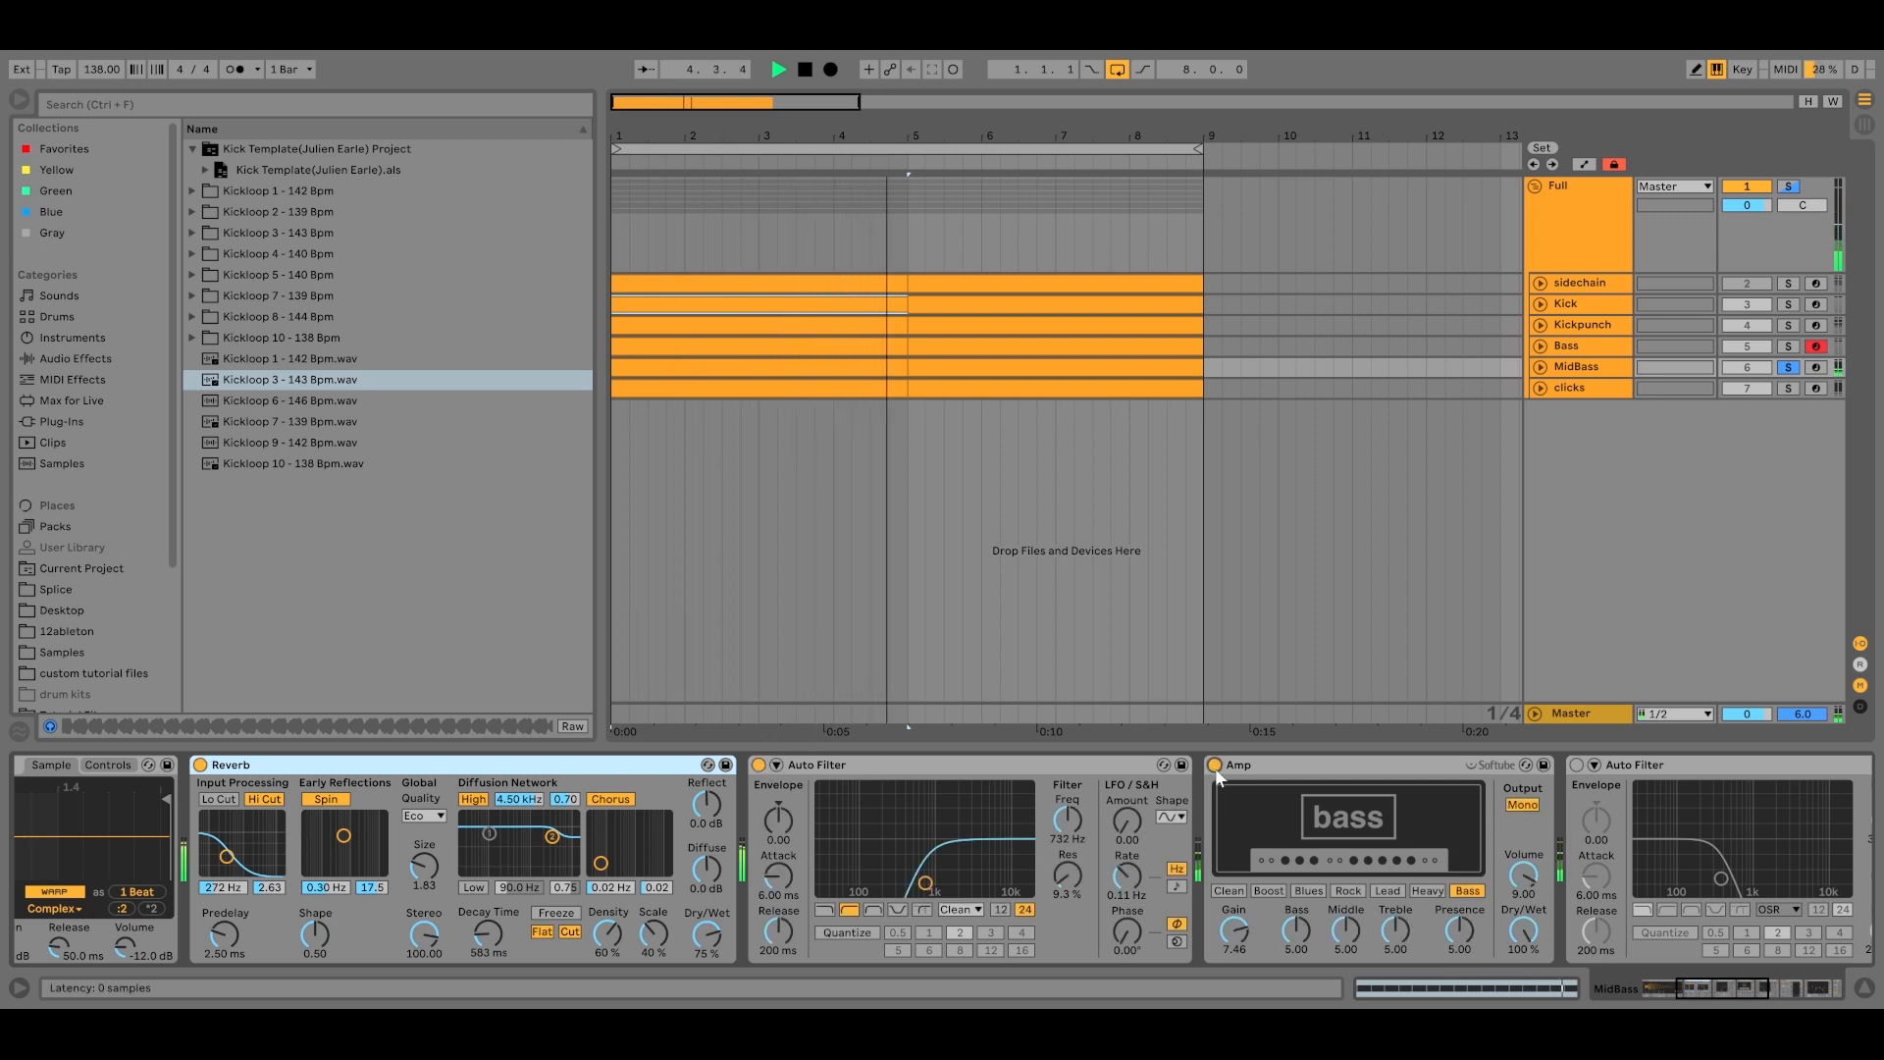
# Play the MidBass without the low-pass Auto Filter after the Amp, and switch that filter back on to compare.
pyautogui.hscroll(5, 1239, 838)
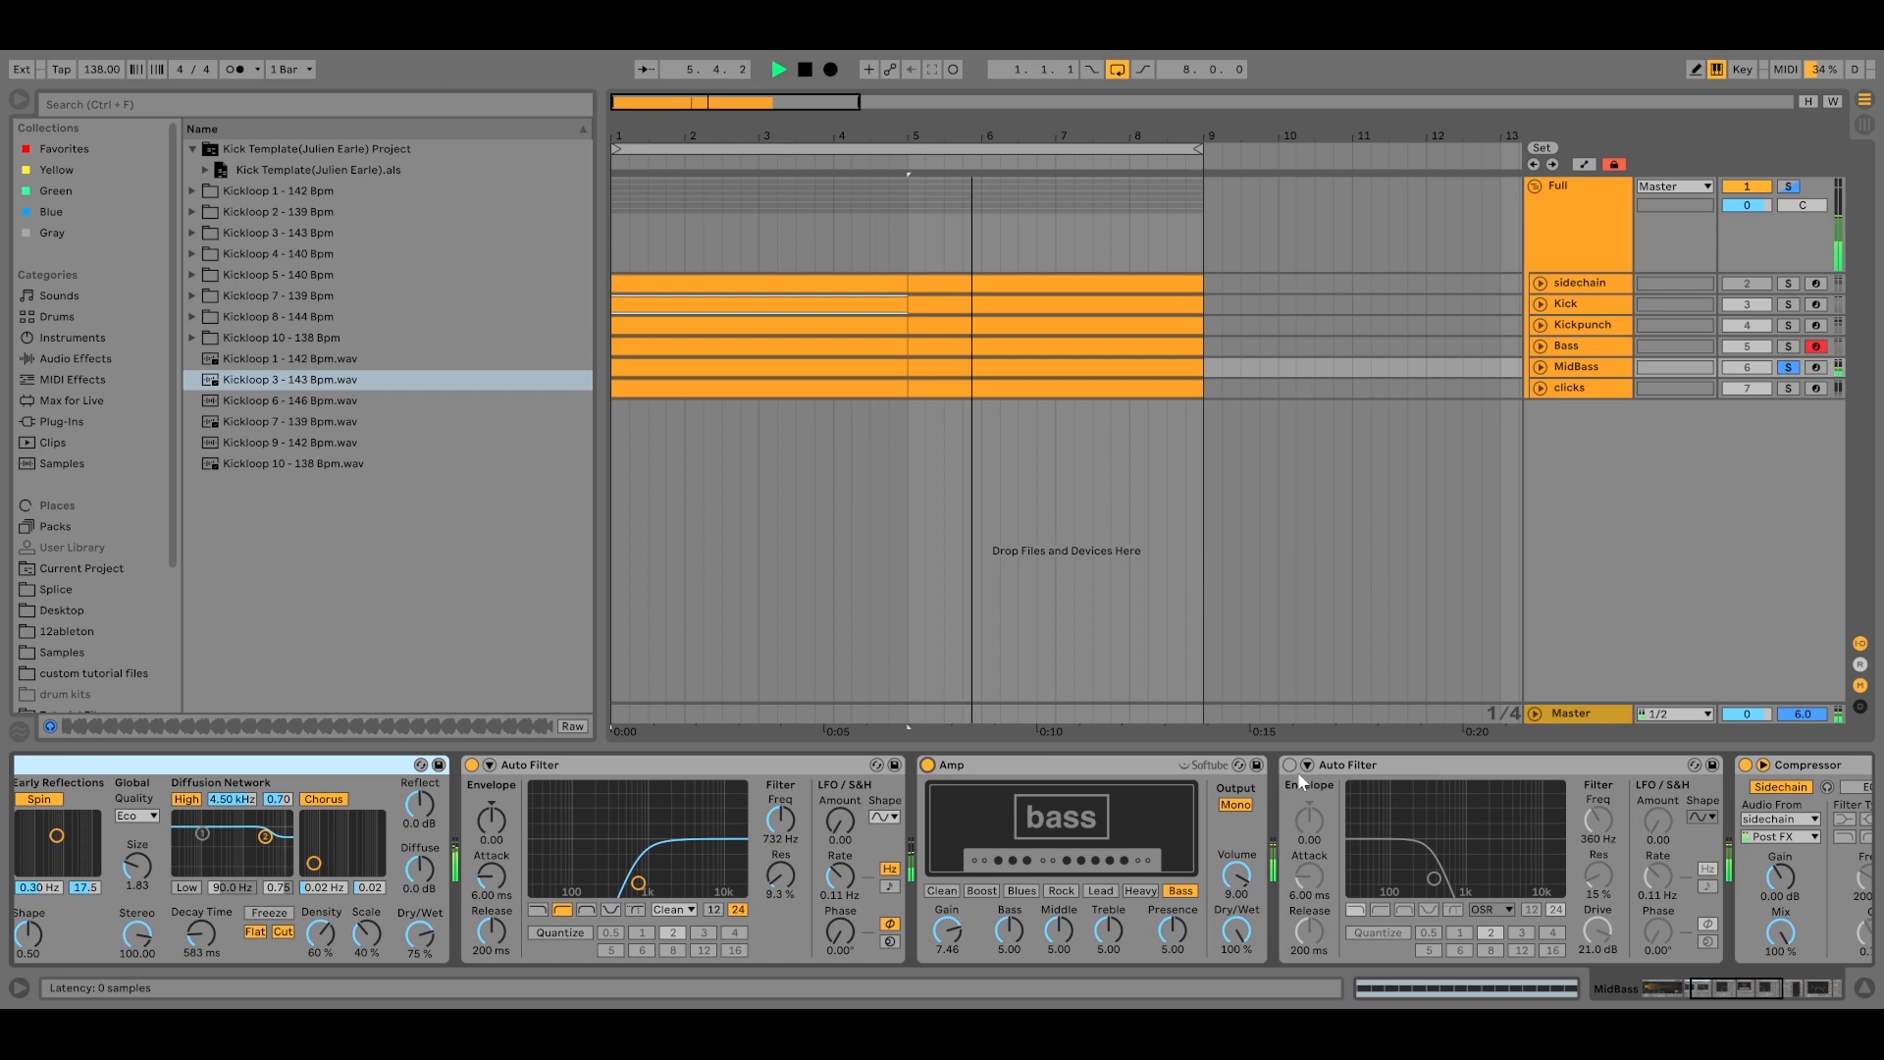
pyautogui.press('space')
pyautogui.press('space')
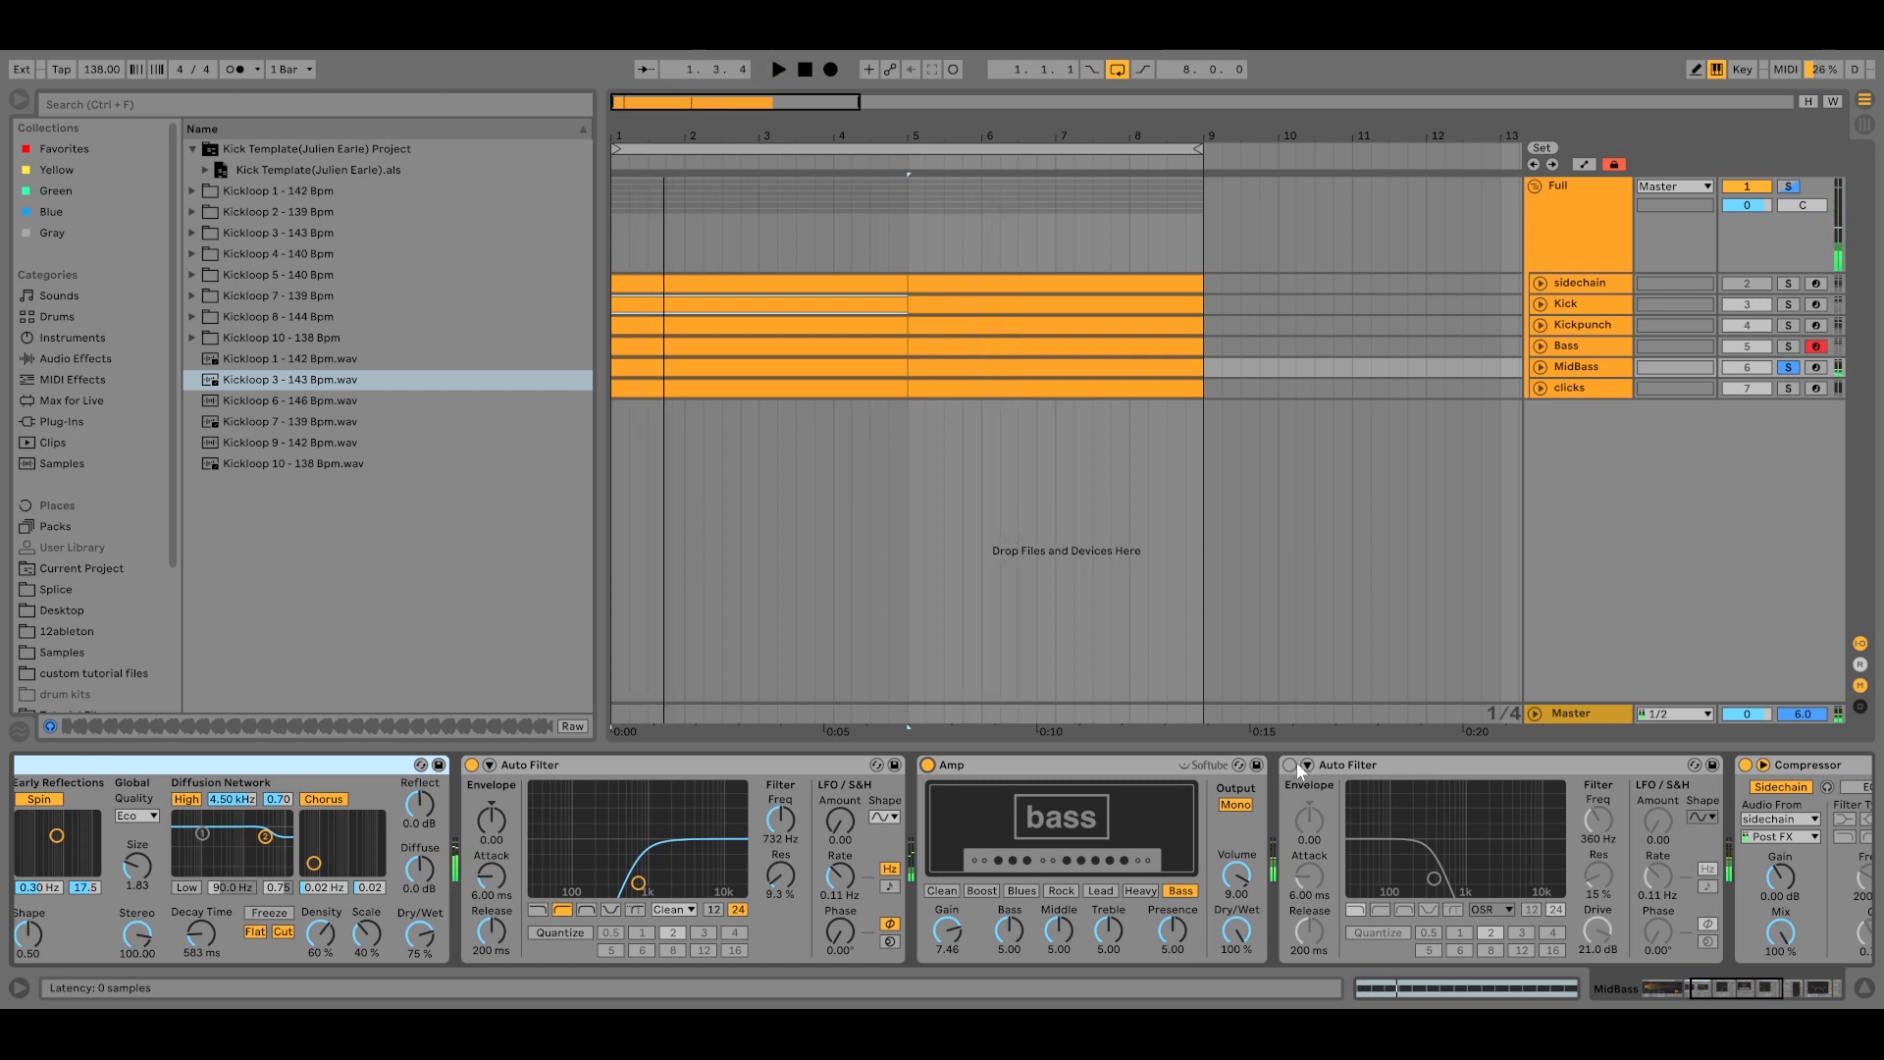
pyautogui.click(1297, 763)
pyautogui.click(1290, 765)
pyautogui.press('space')
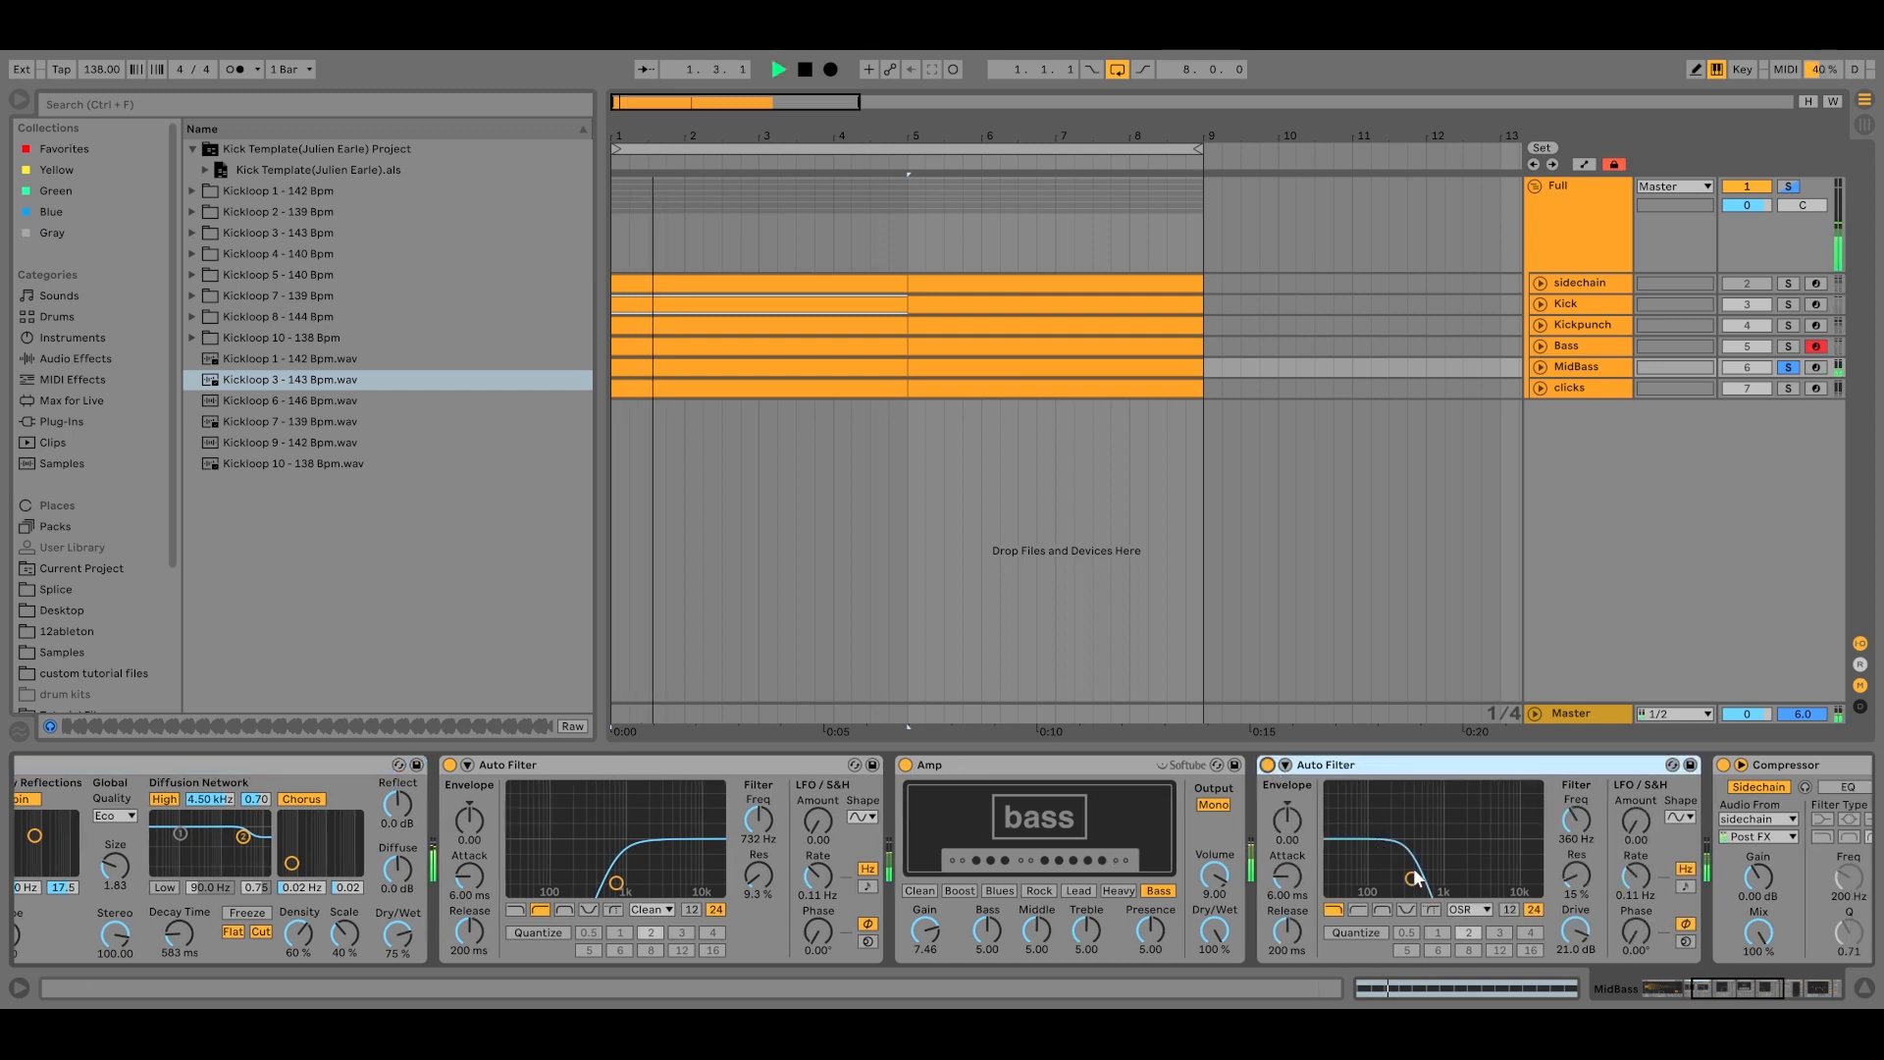
# Examine the sidechained Compressor and the EQ Eight on the MidBass track while playing it.
pyautogui.hscroll(5, 1413, 863)
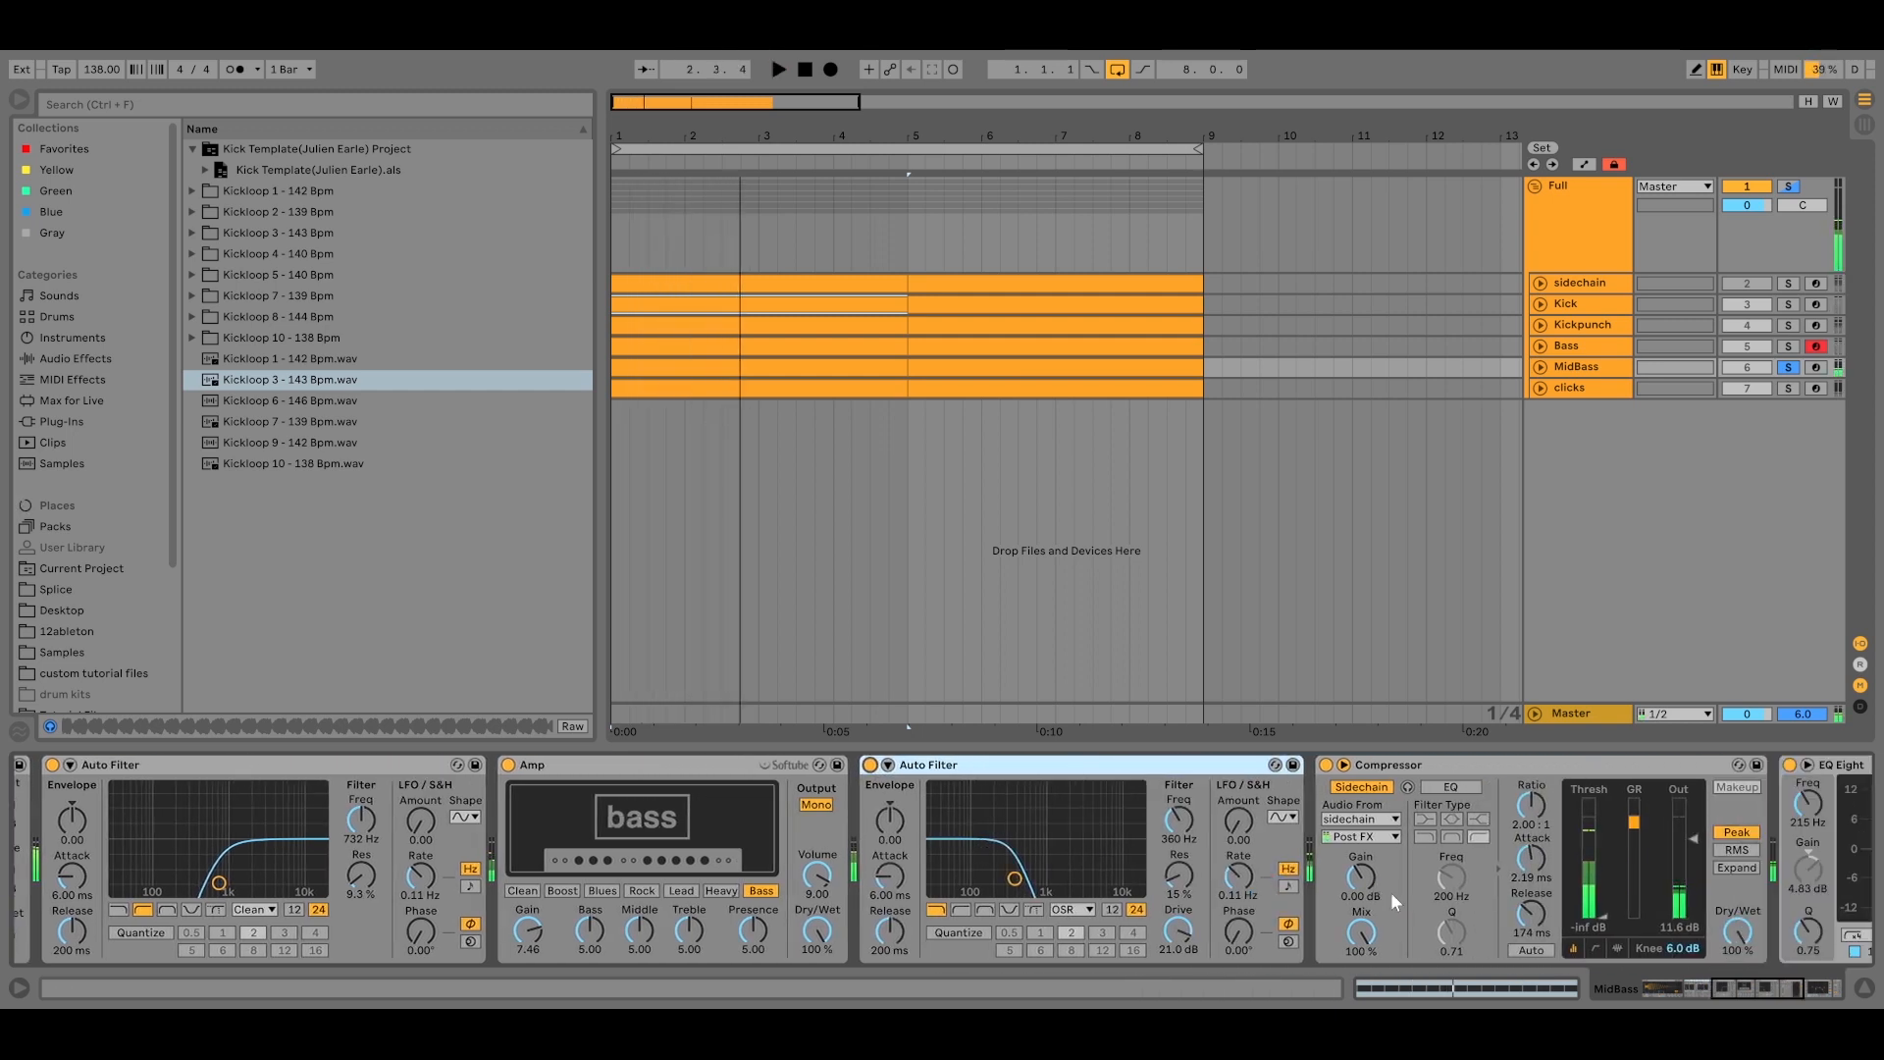
pyautogui.hscroll(3, 1366, 879)
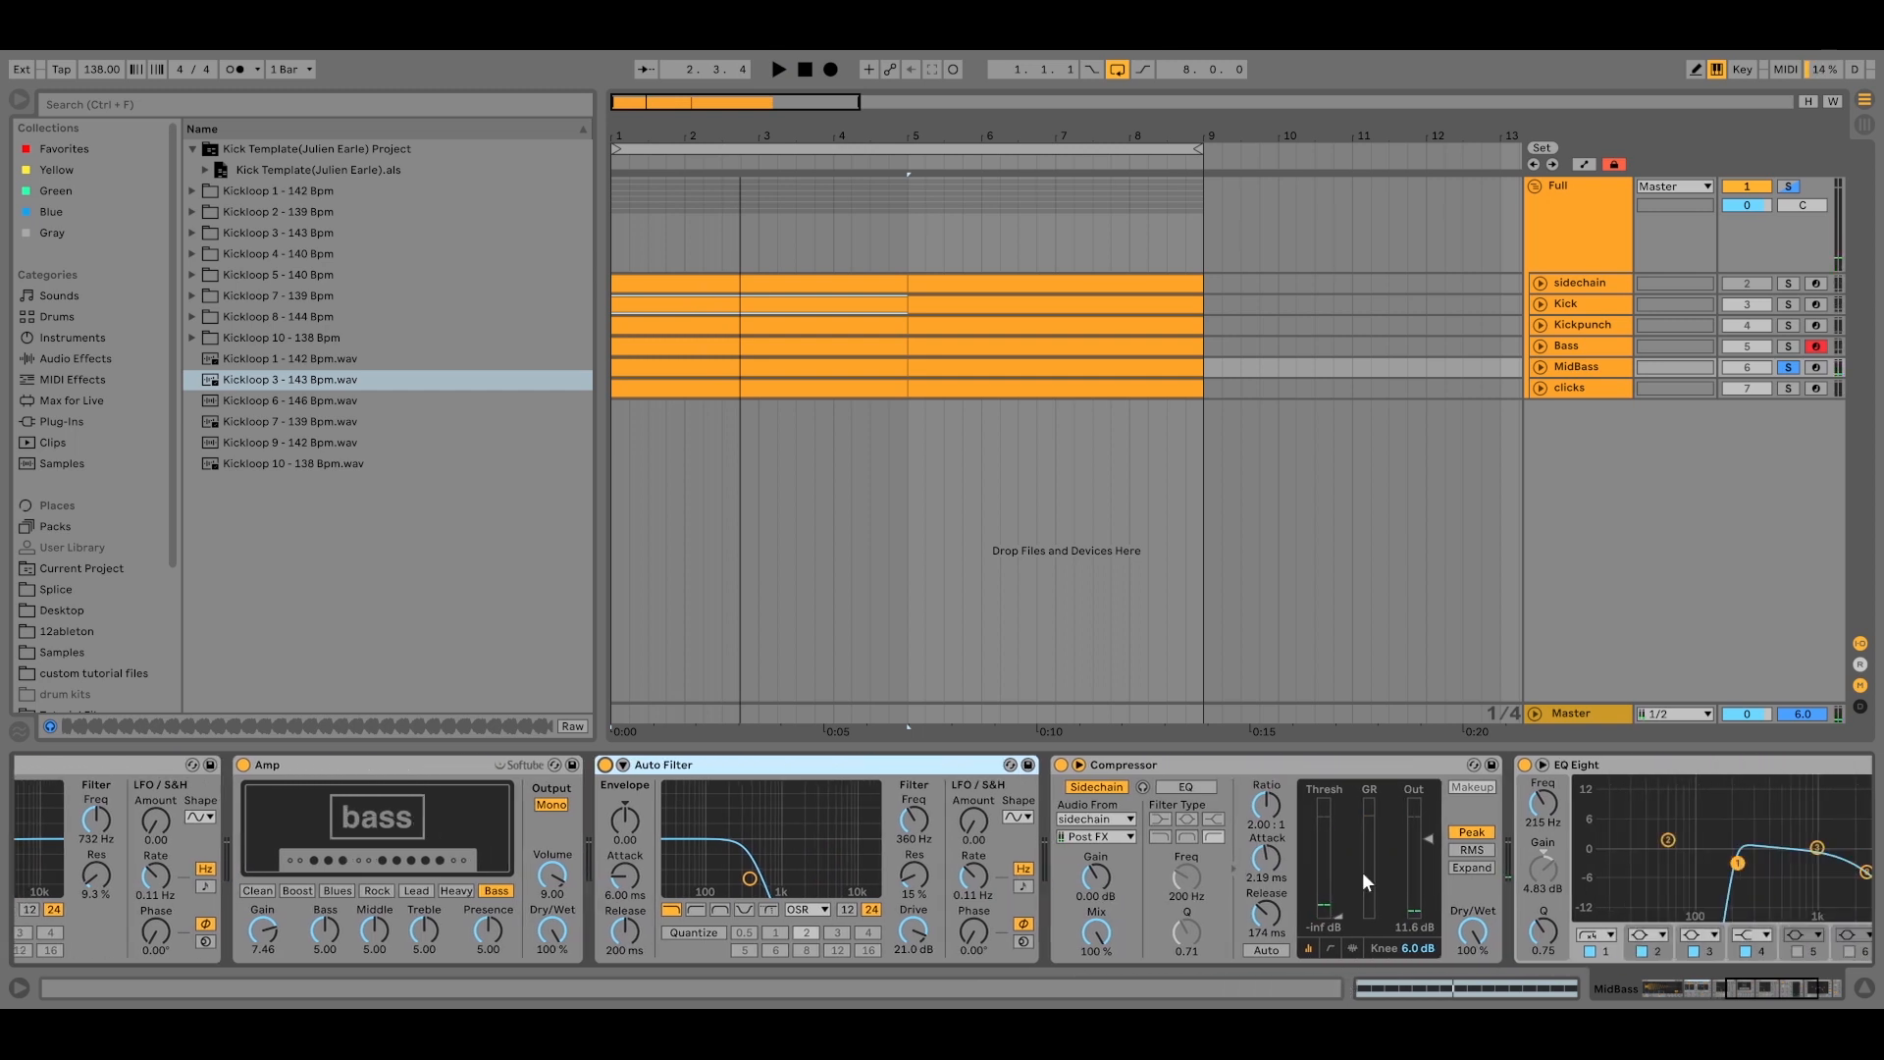
pyautogui.hscroll(1, 1362, 871)
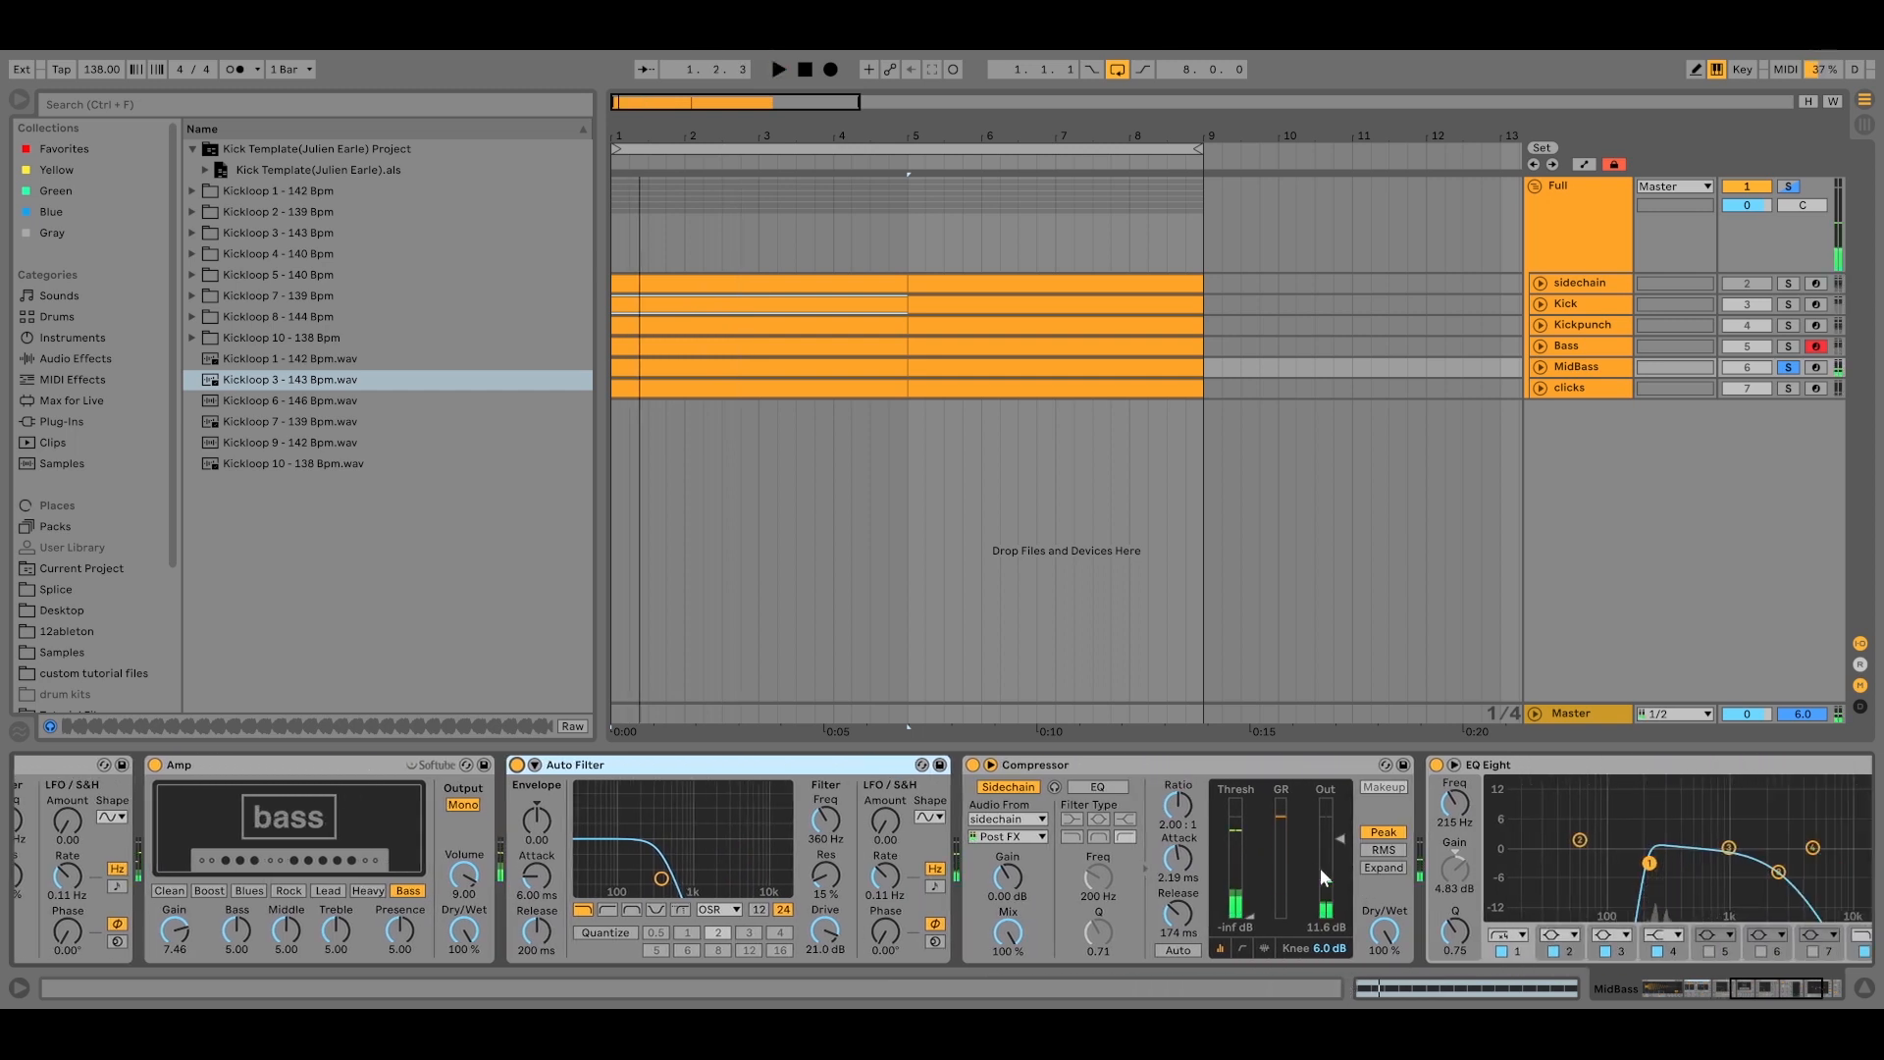
pyautogui.press('space')
# Play the Bass track alone in solo, and add the MidBass to the solo to hear both together.
pyautogui.click(1788, 367)
pyautogui.press('space')
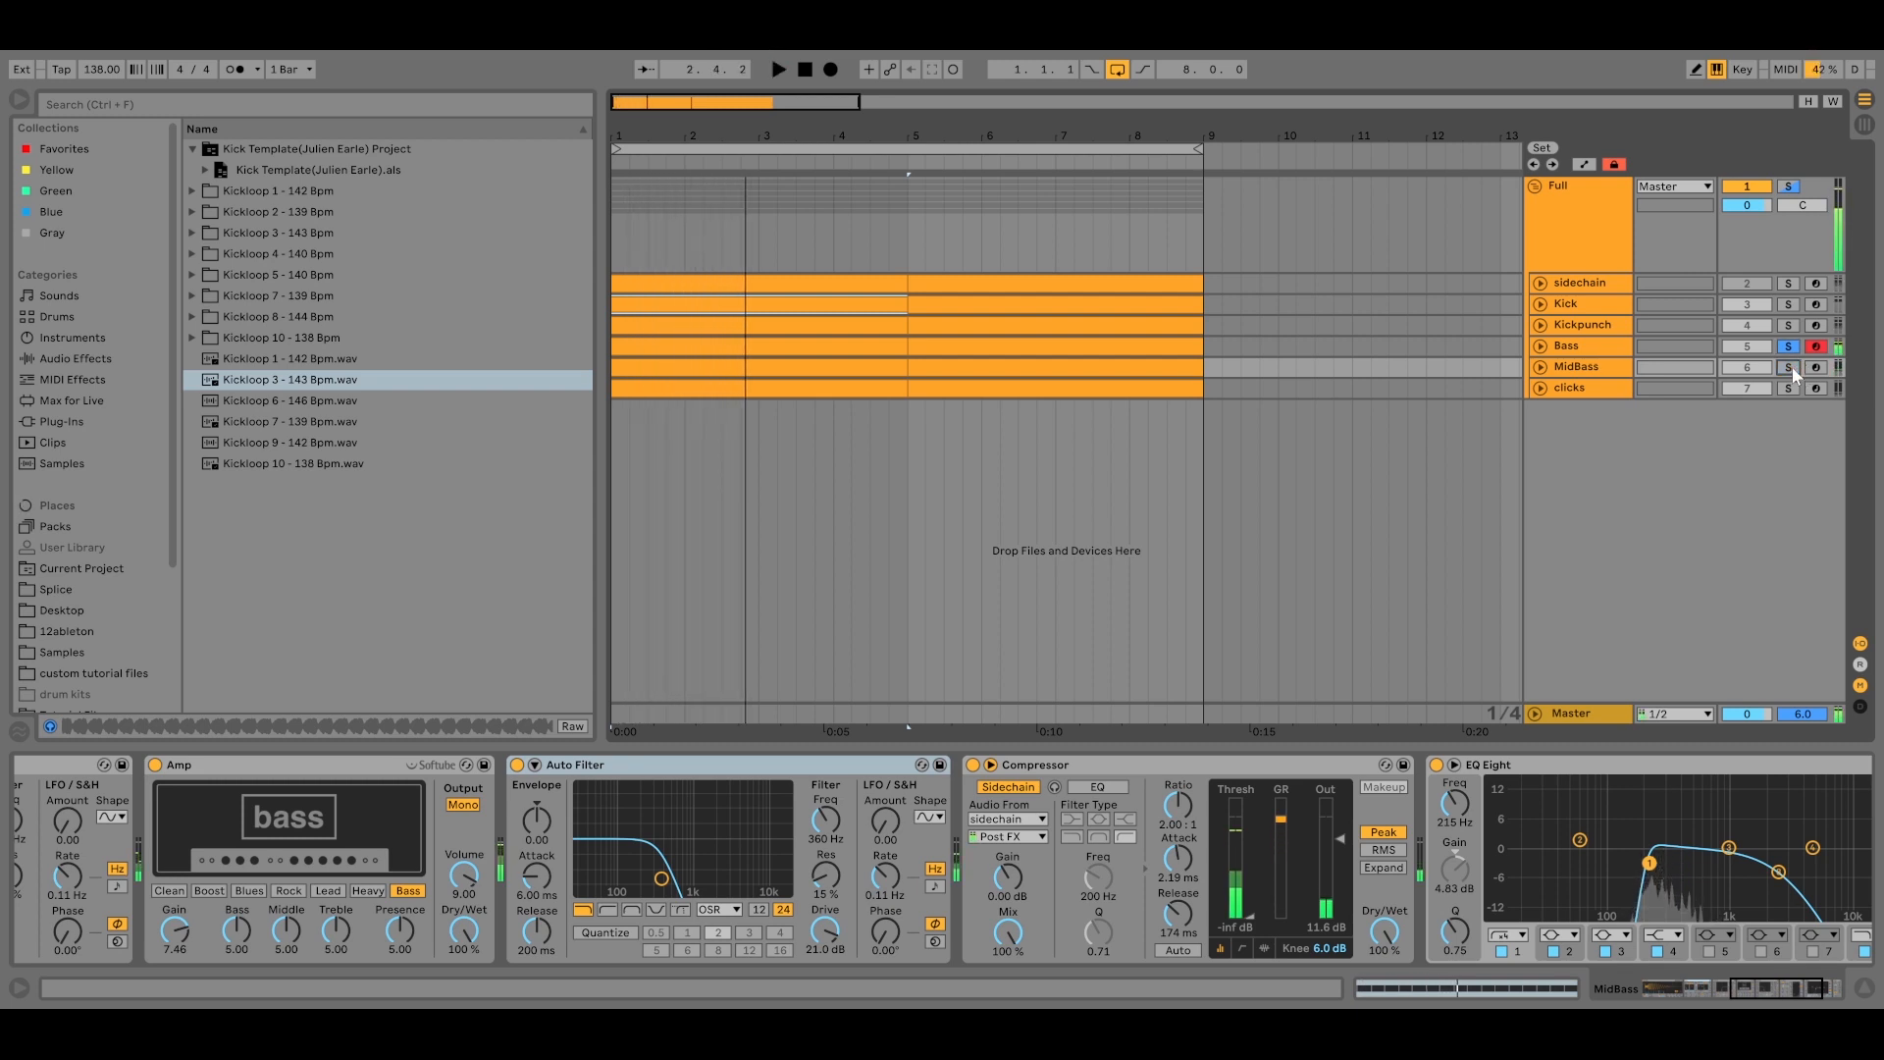
pyautogui.press('space')
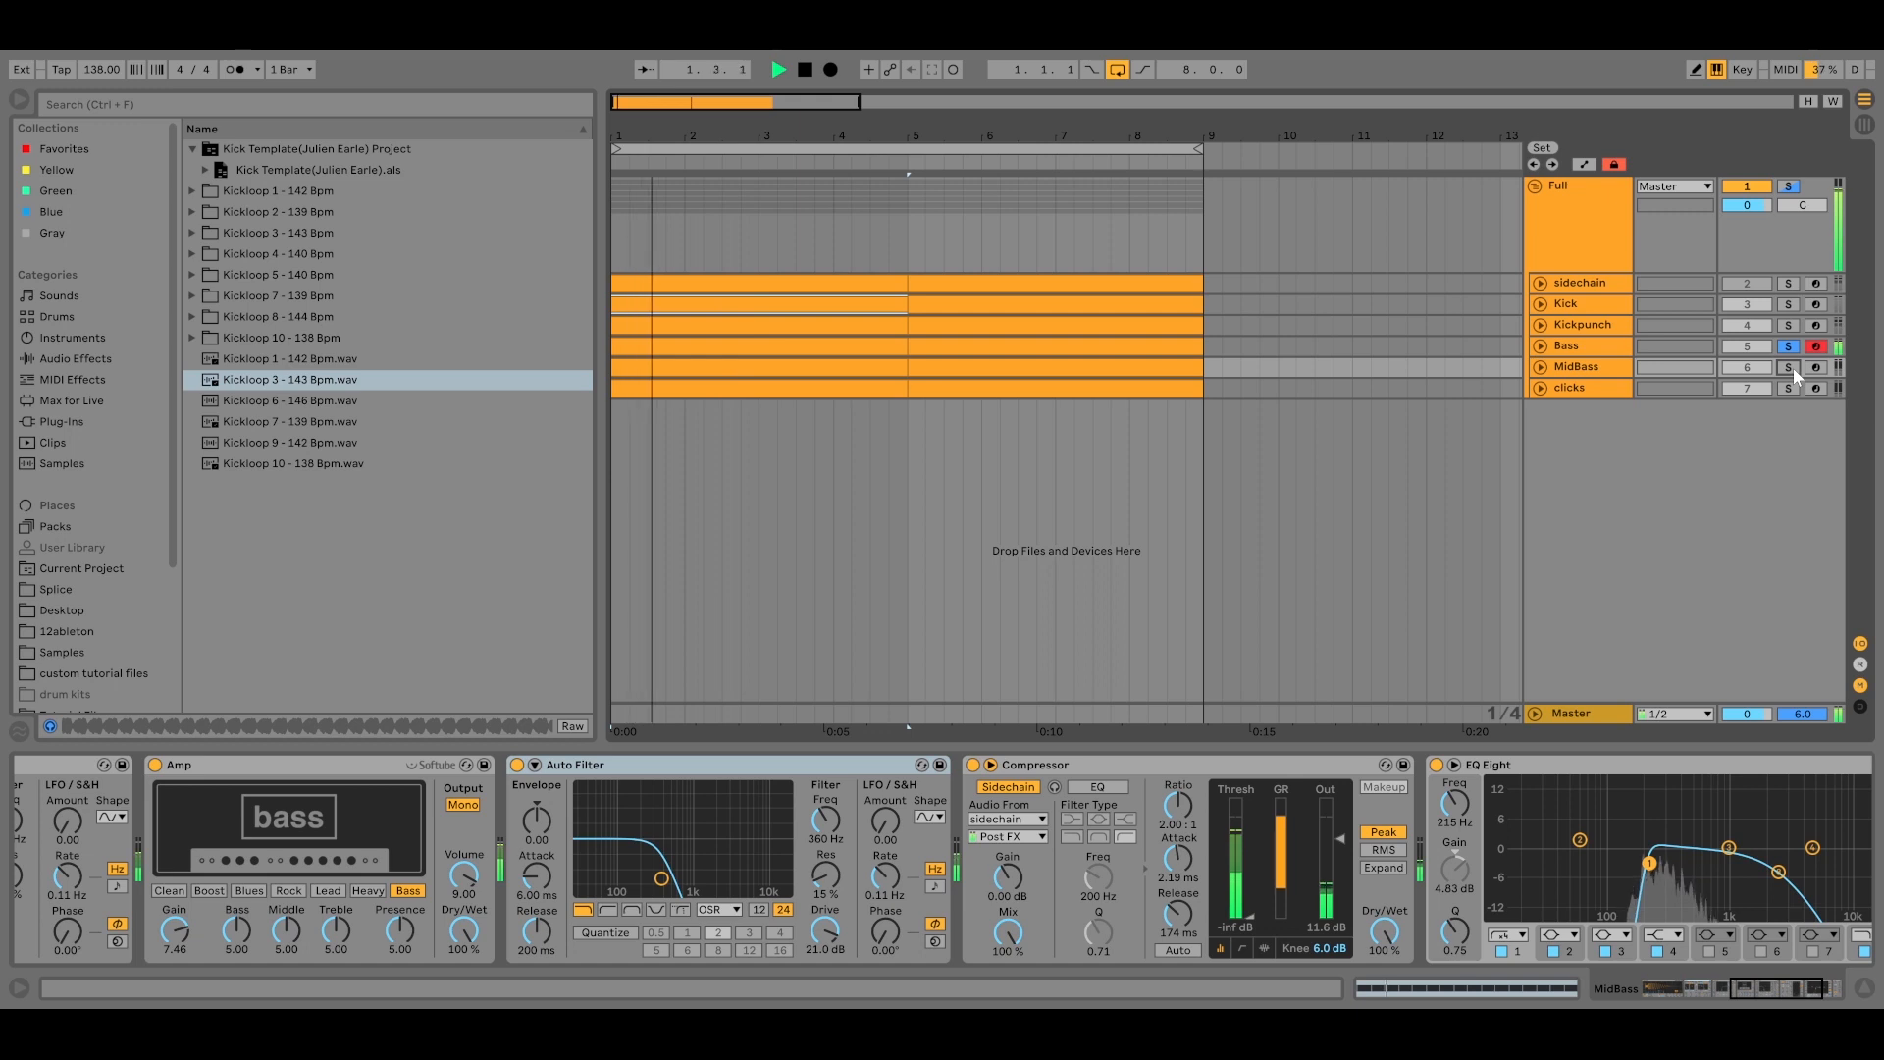
pyautogui.click(1789, 367)
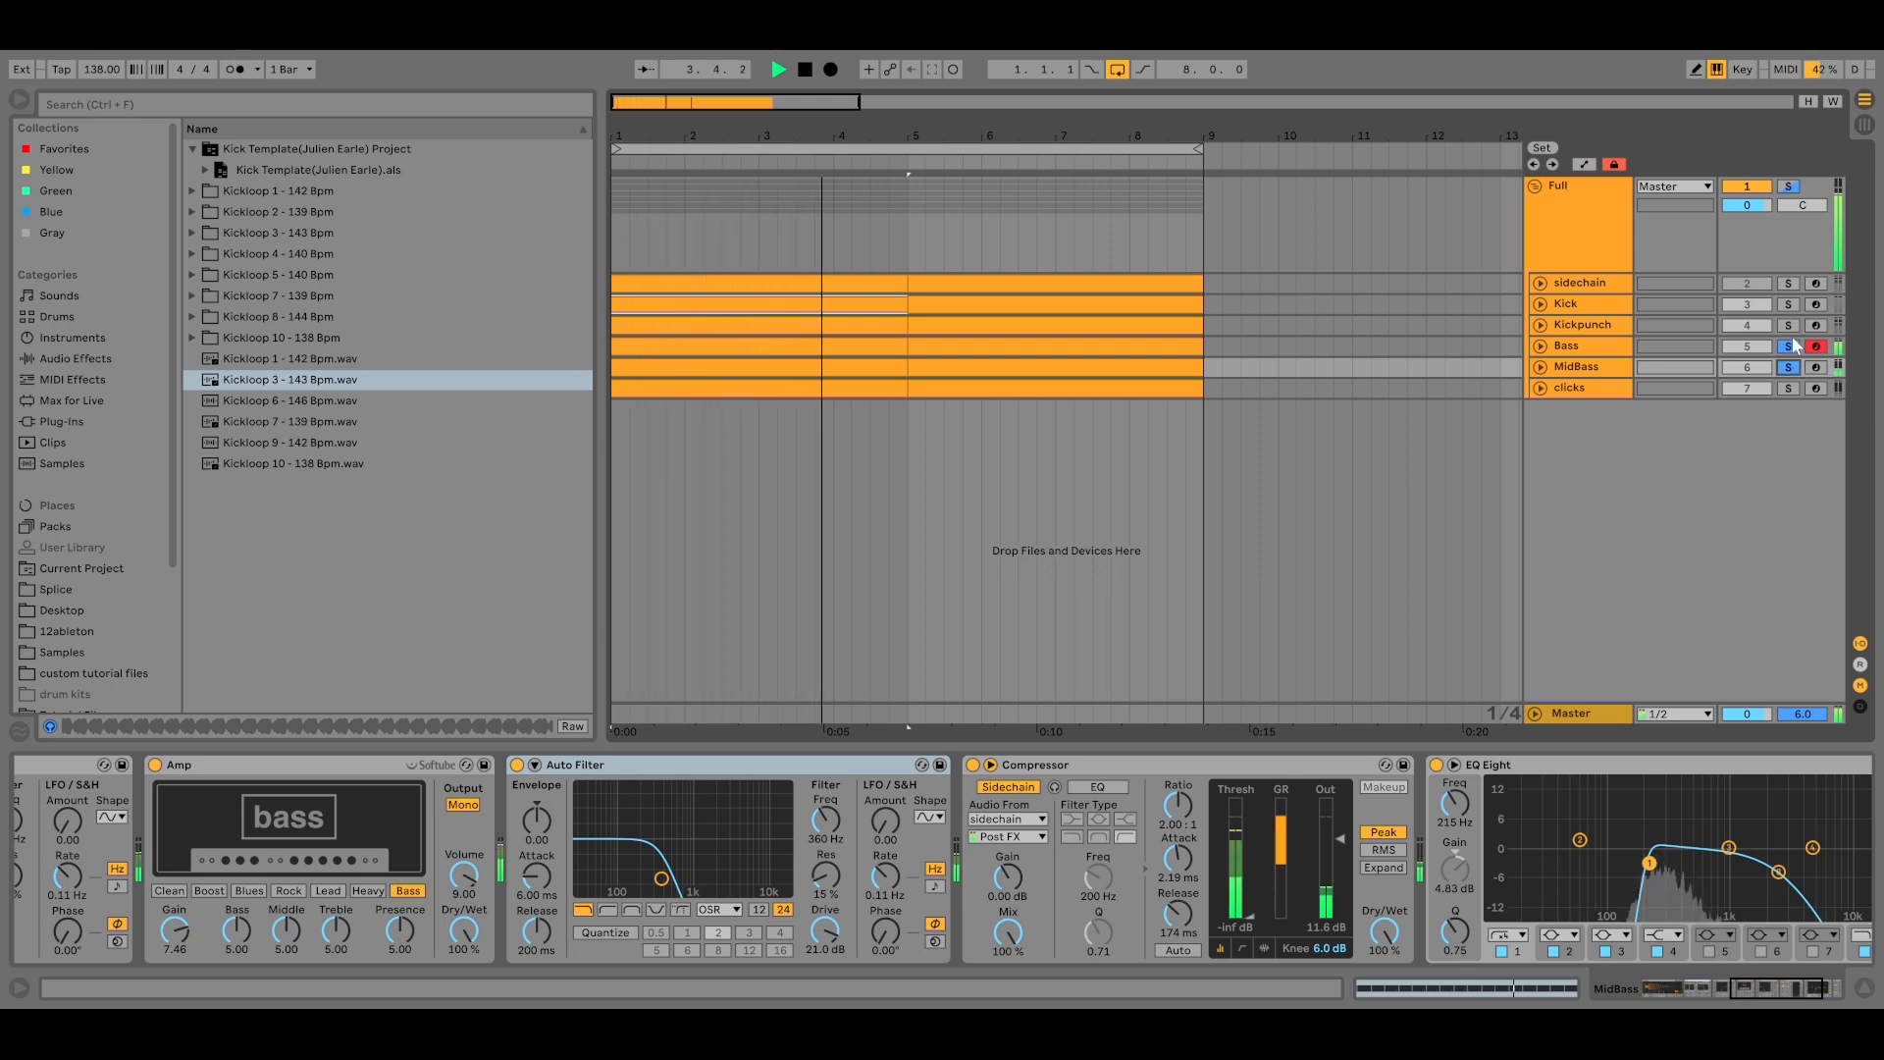
pyautogui.press('space')
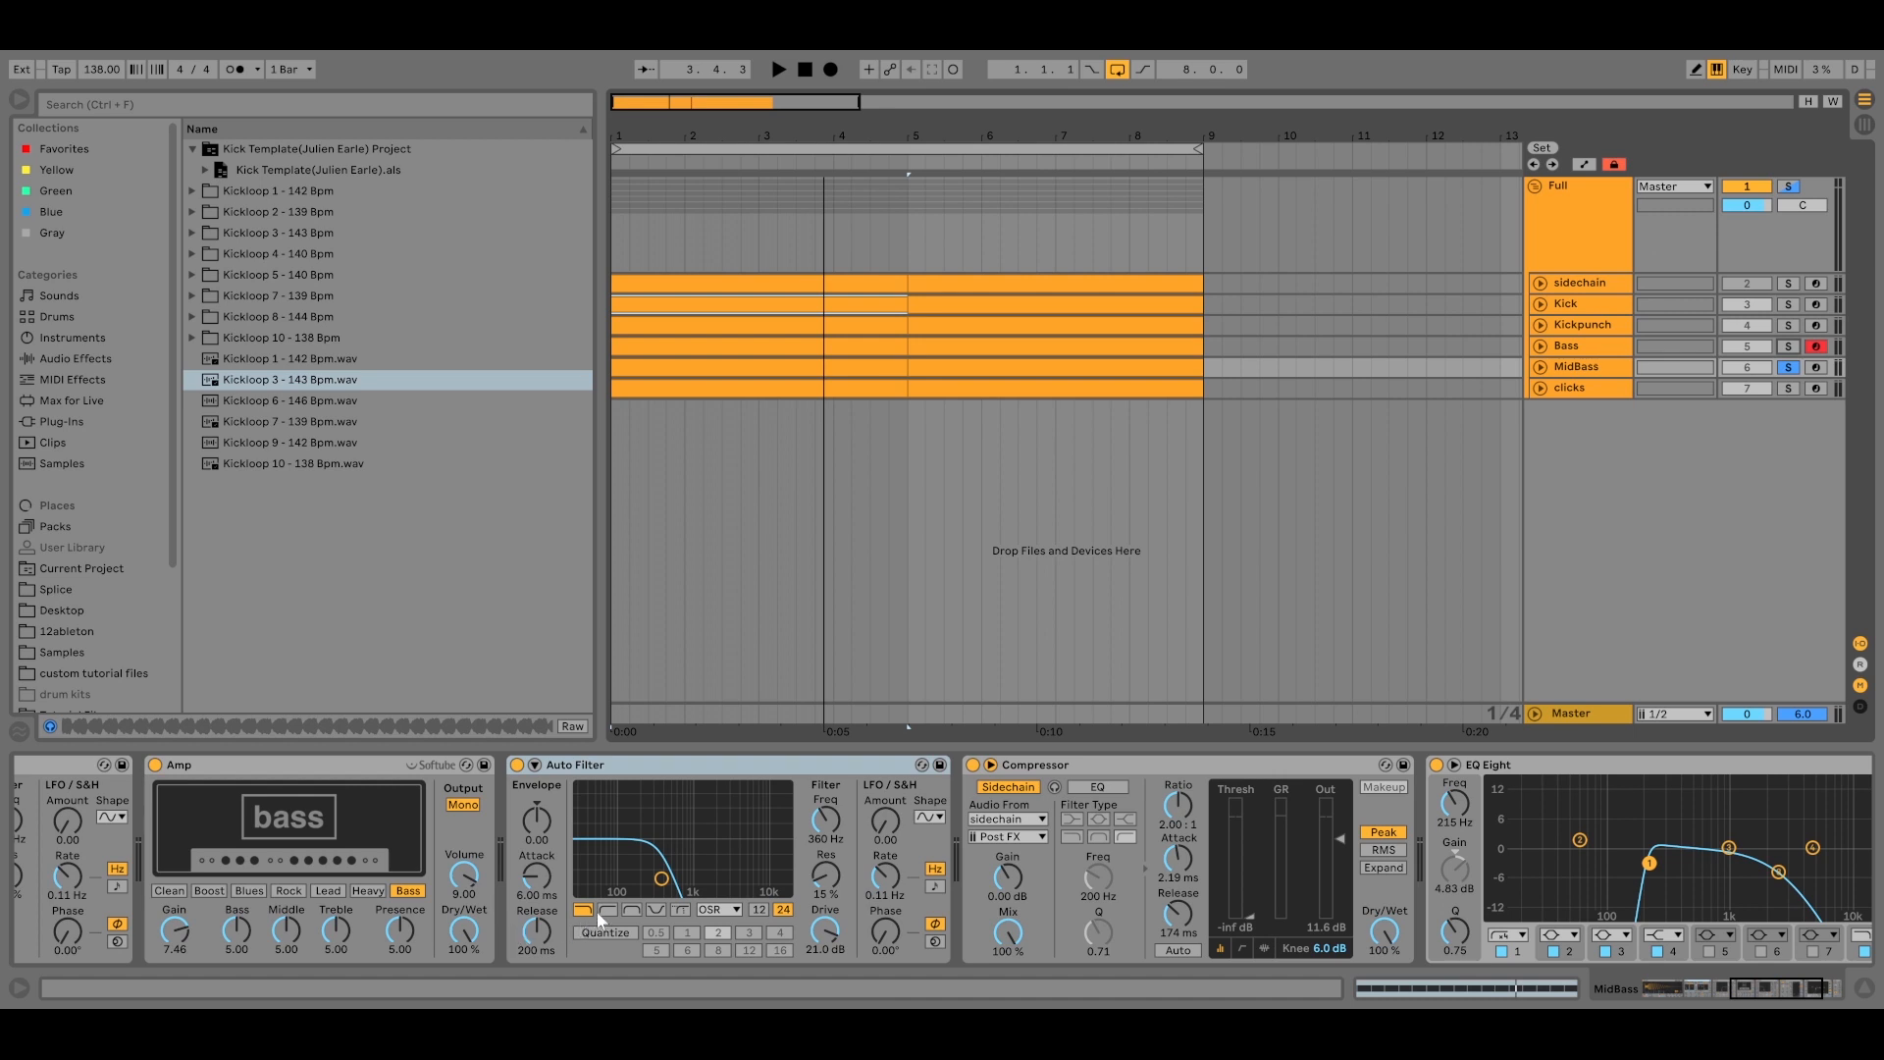
# Review the end of the MidBass device chain, and solo the clicks track with its devices shown.
pyautogui.hscroll(4, 620, 908)
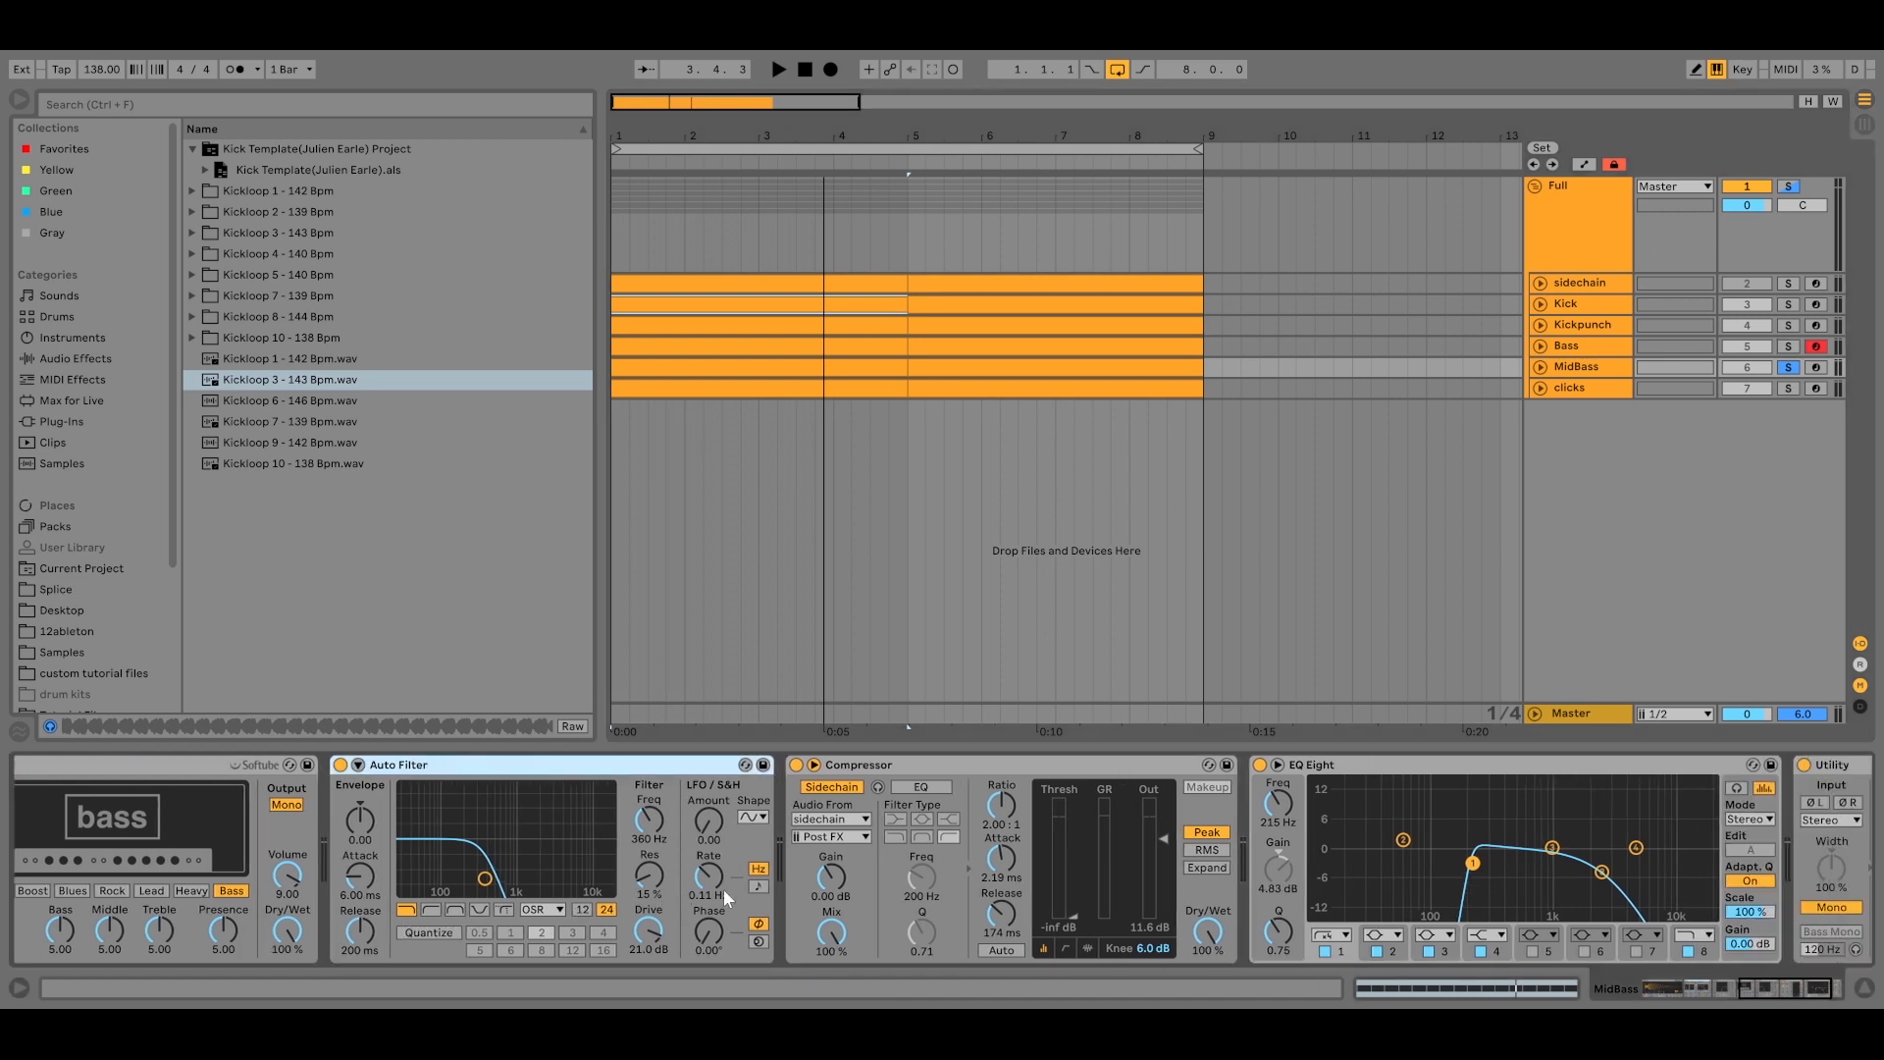
pyautogui.hscroll(3, 722, 889)
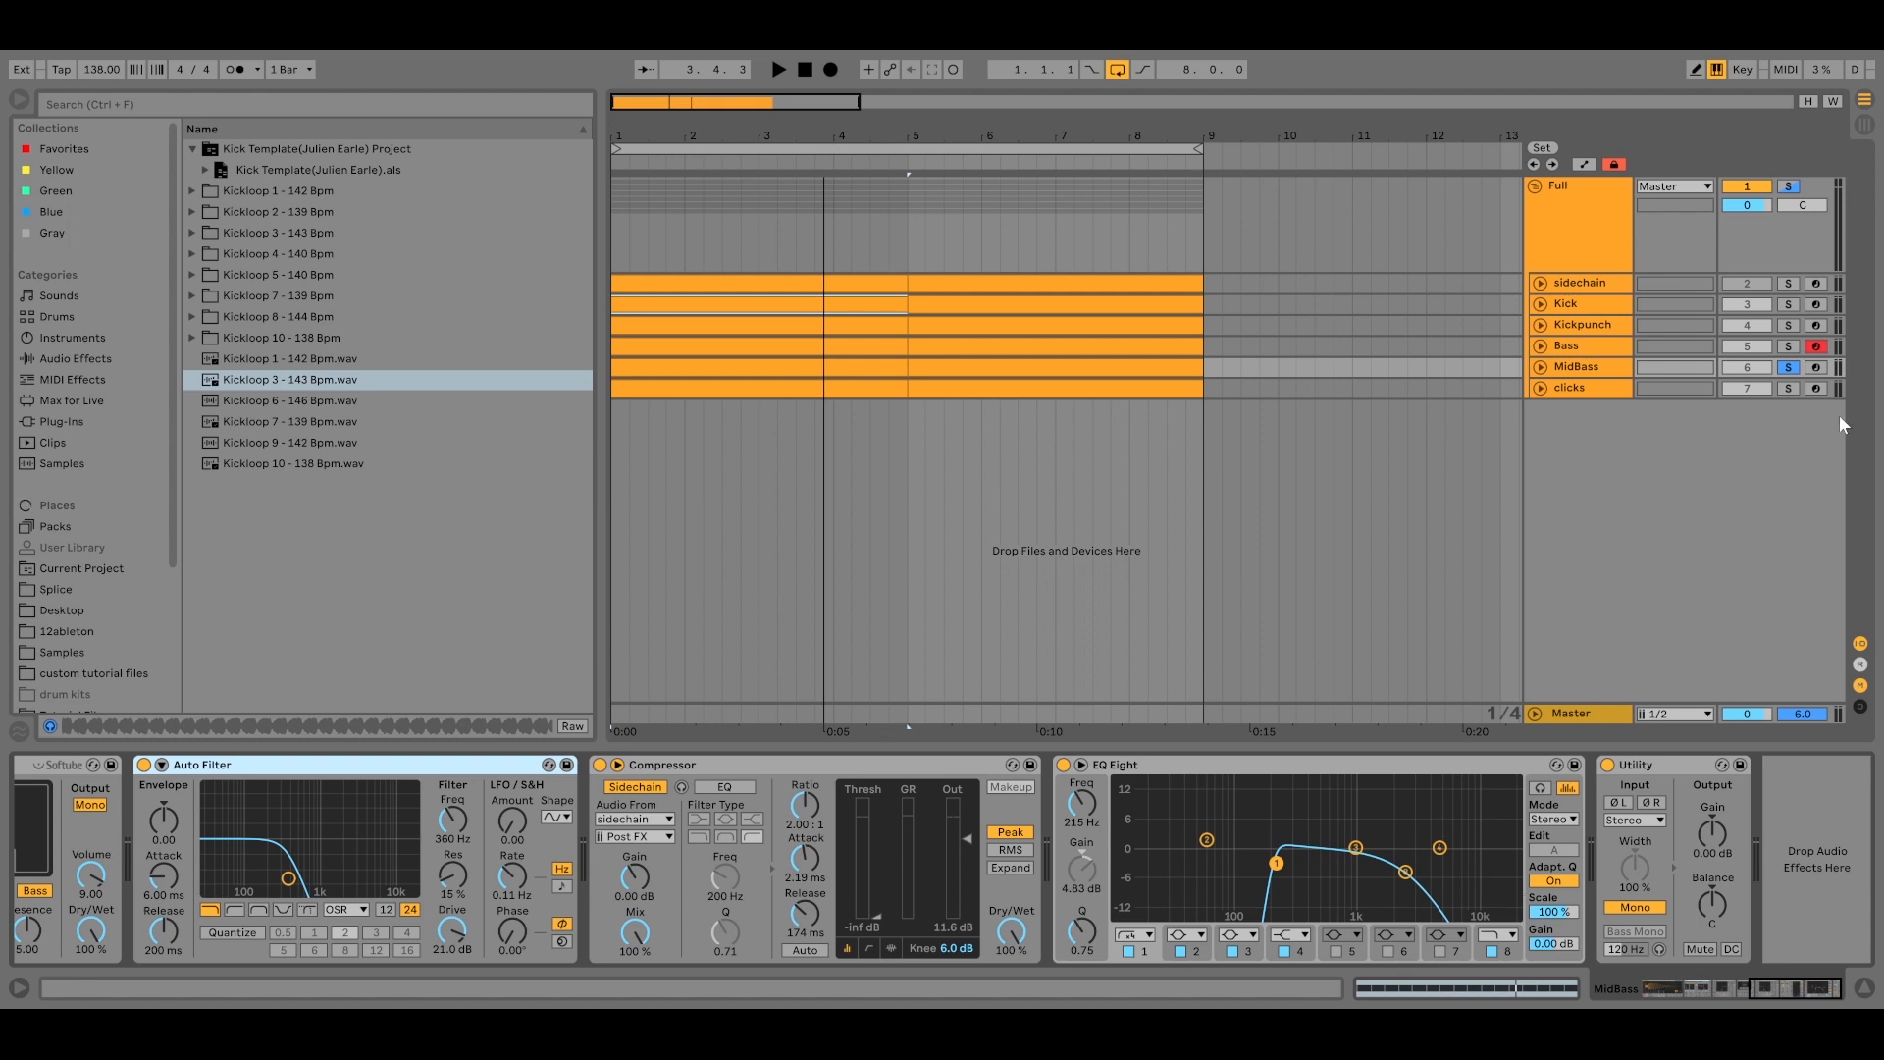
pyautogui.click(1790, 389)
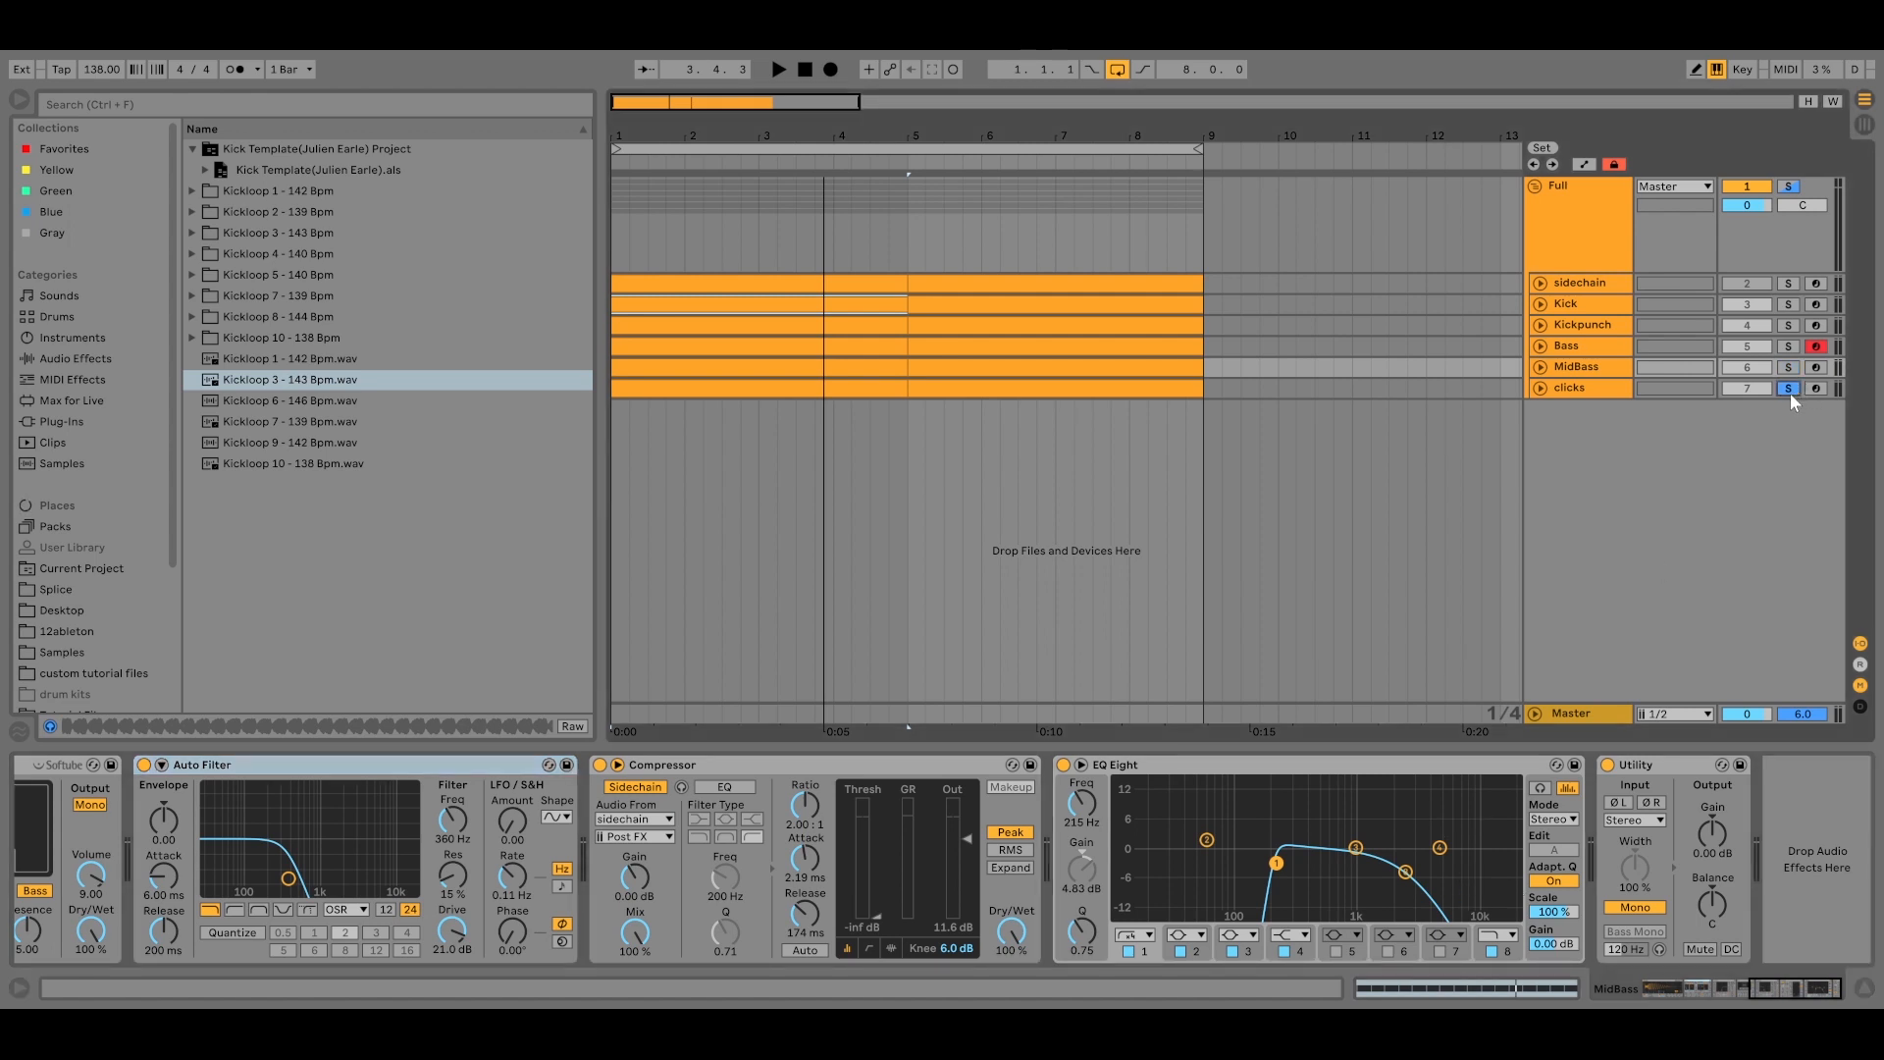
pyautogui.click(1602, 392)
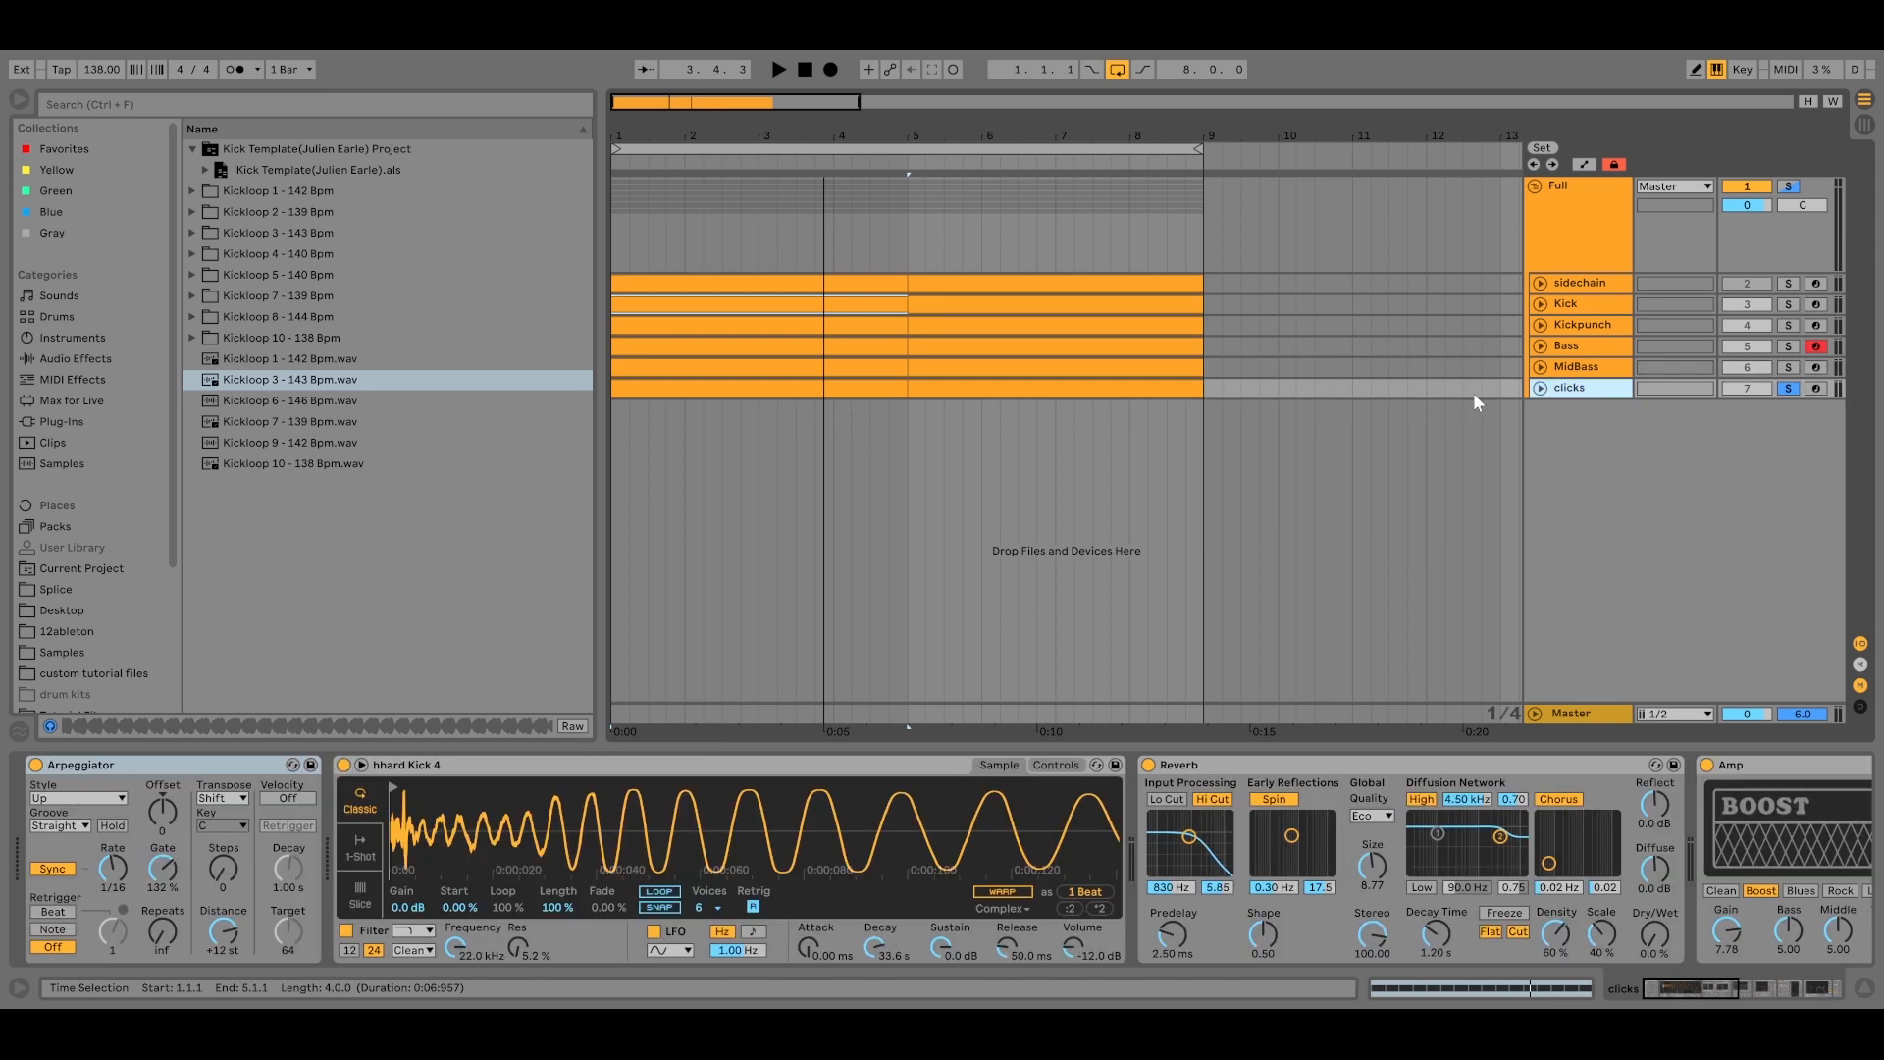
# Play the soloed clicks track briefly and unfold it in the arrangement to show its notes.
pyautogui.press('space')
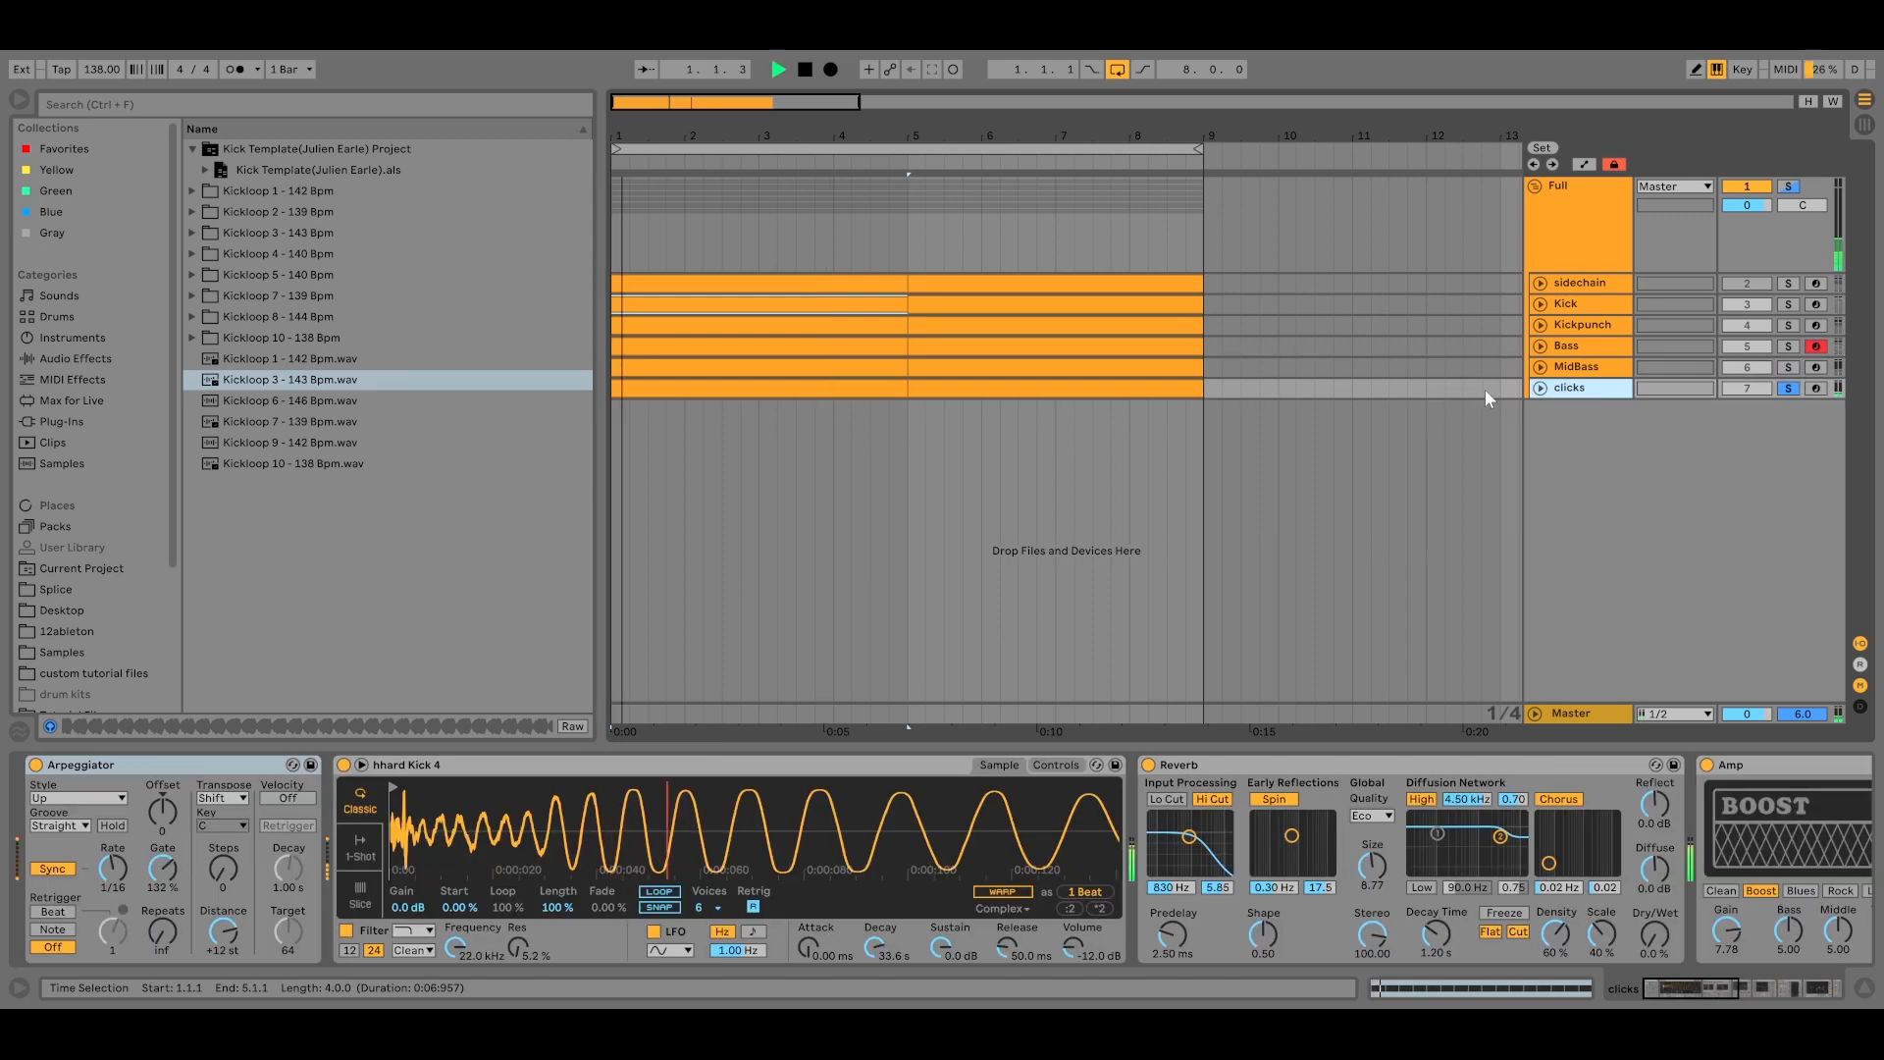
pyautogui.click(1541, 388)
pyautogui.press('space')
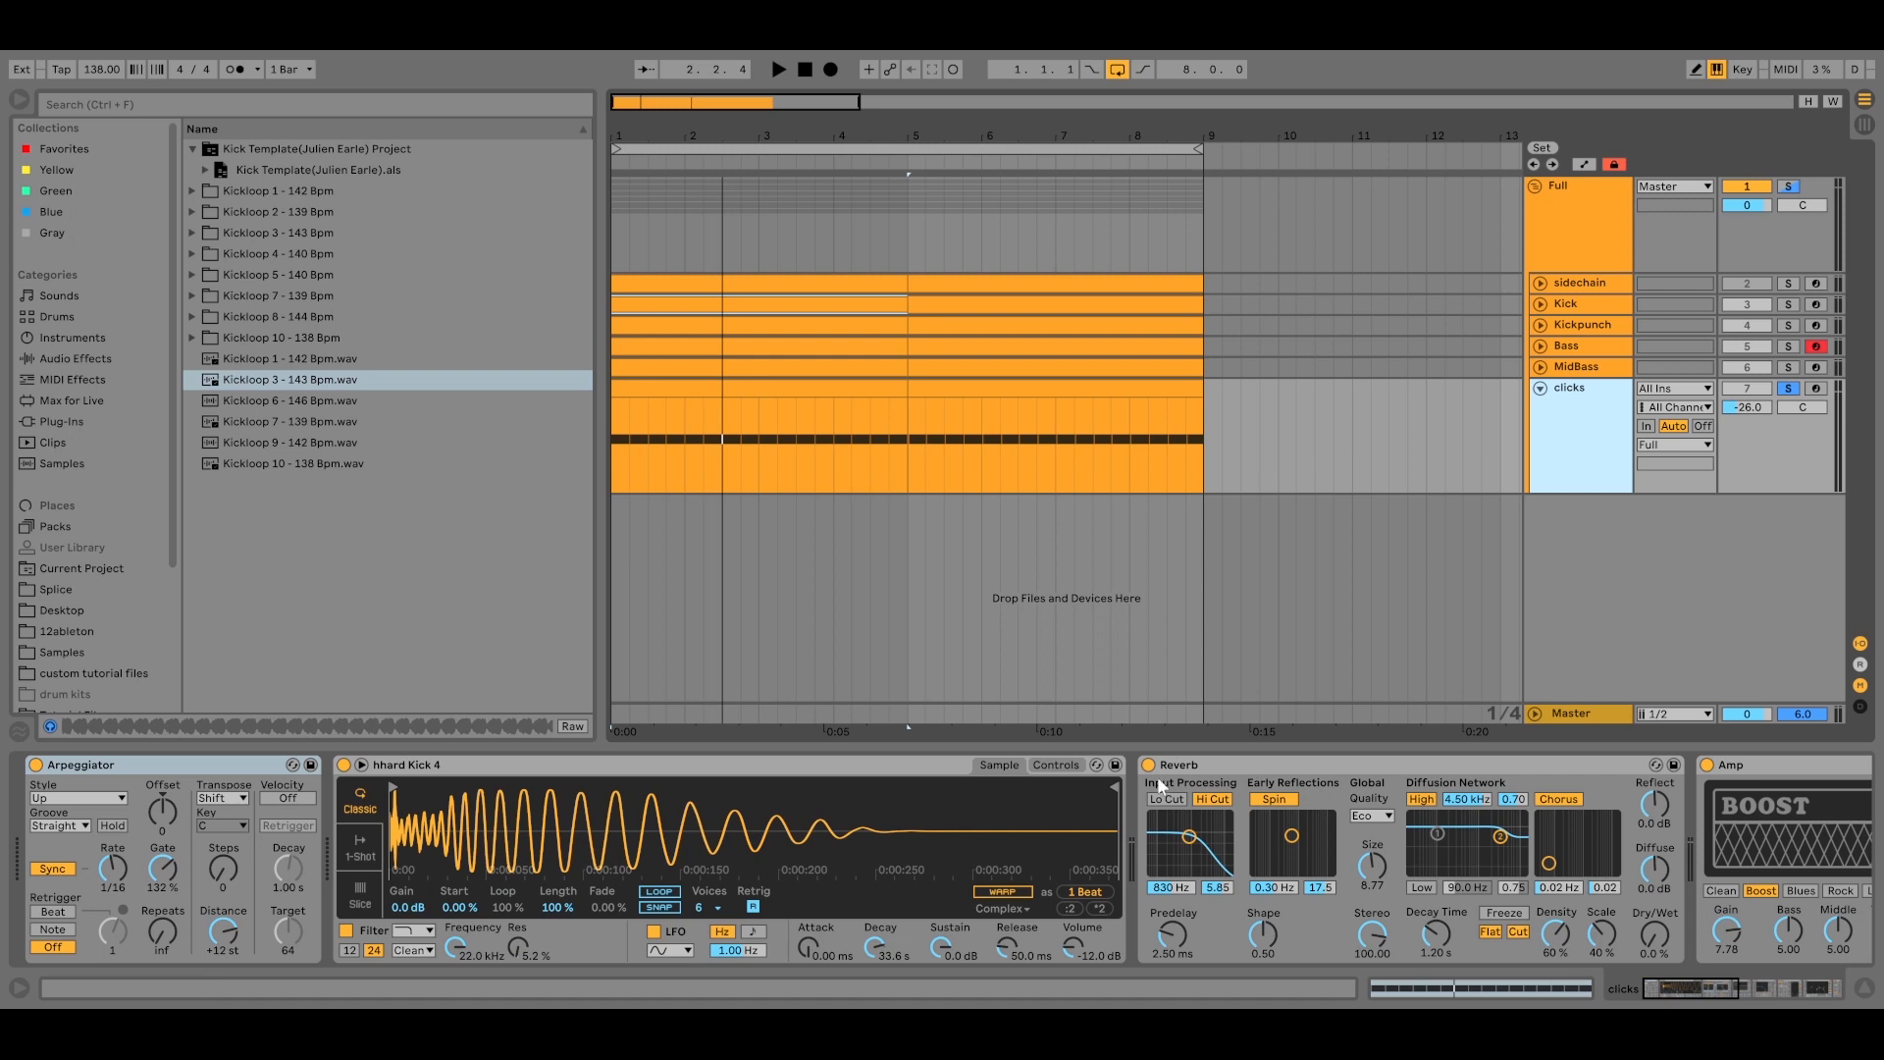
# Bypass the Reverb, Amp, Auto Filter, Compressor and EQ Eight on the clicks track, and play the dry sound.
pyautogui.click(1598, 693)
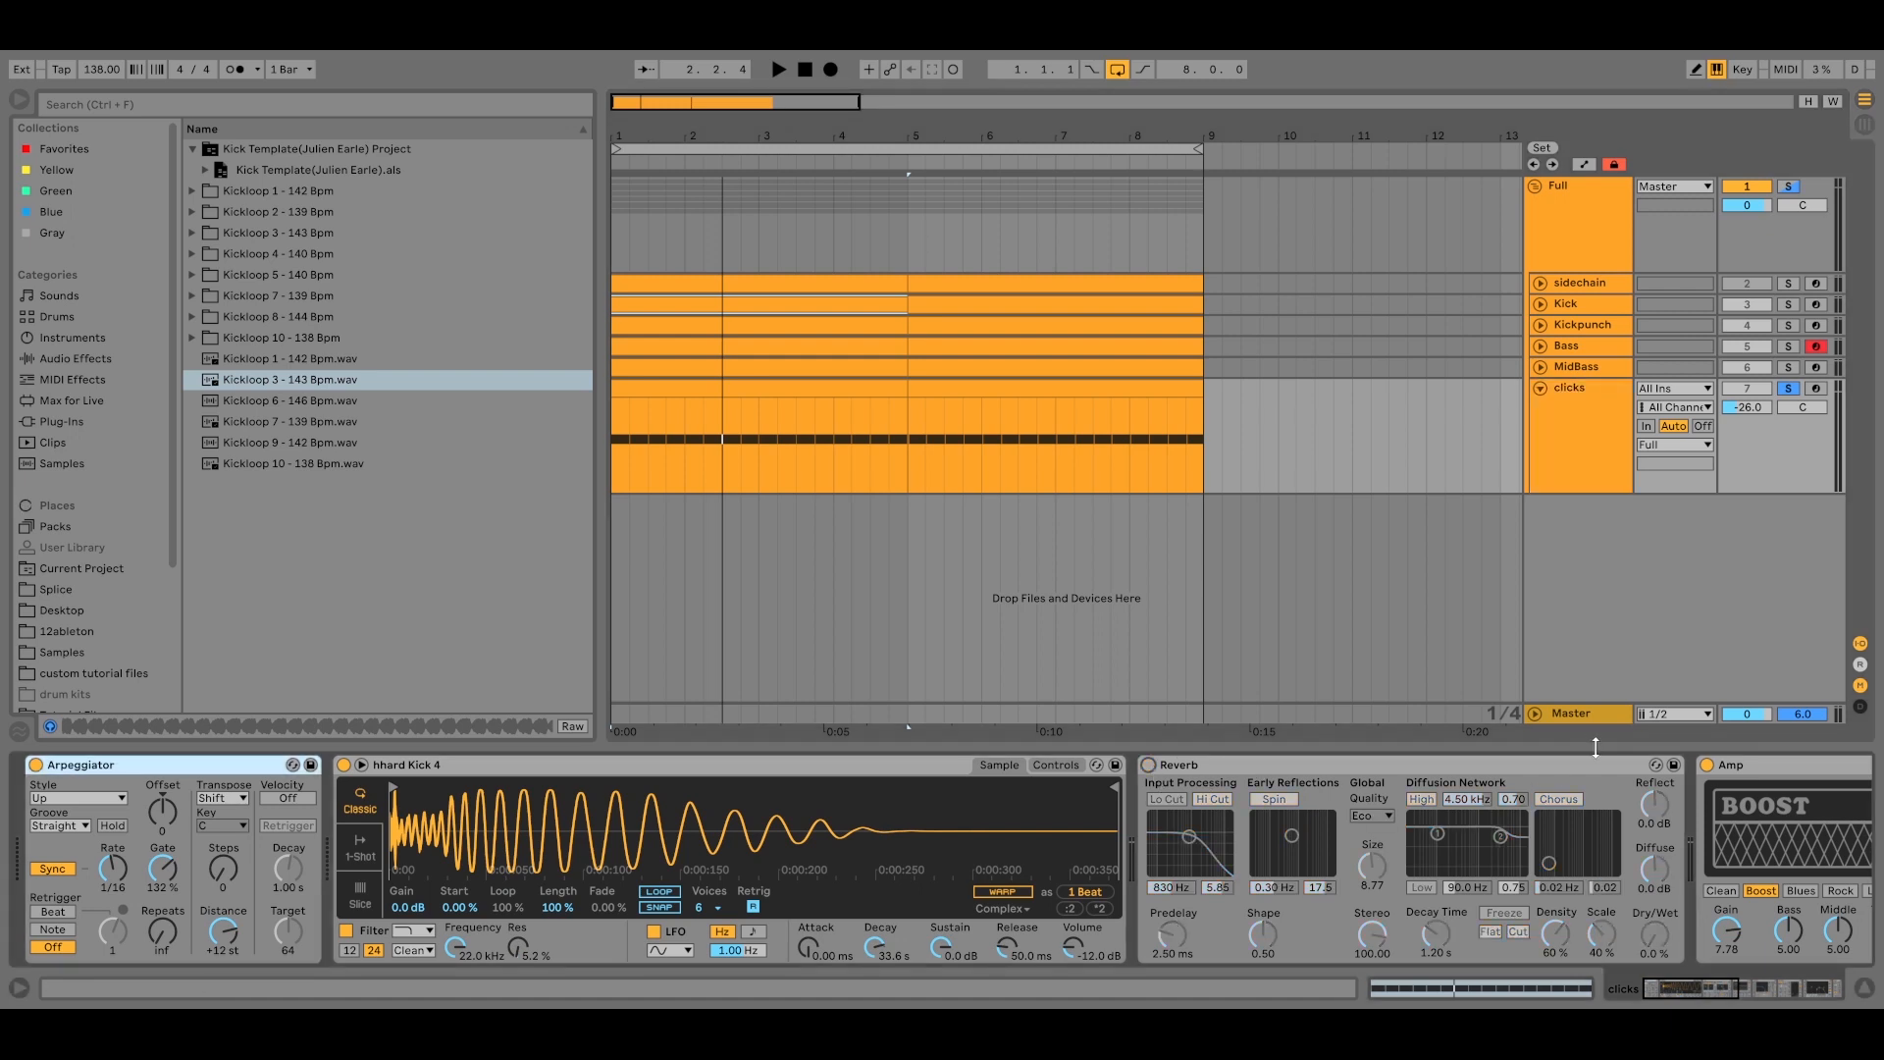
pyautogui.scroll(-10, 1582, 789)
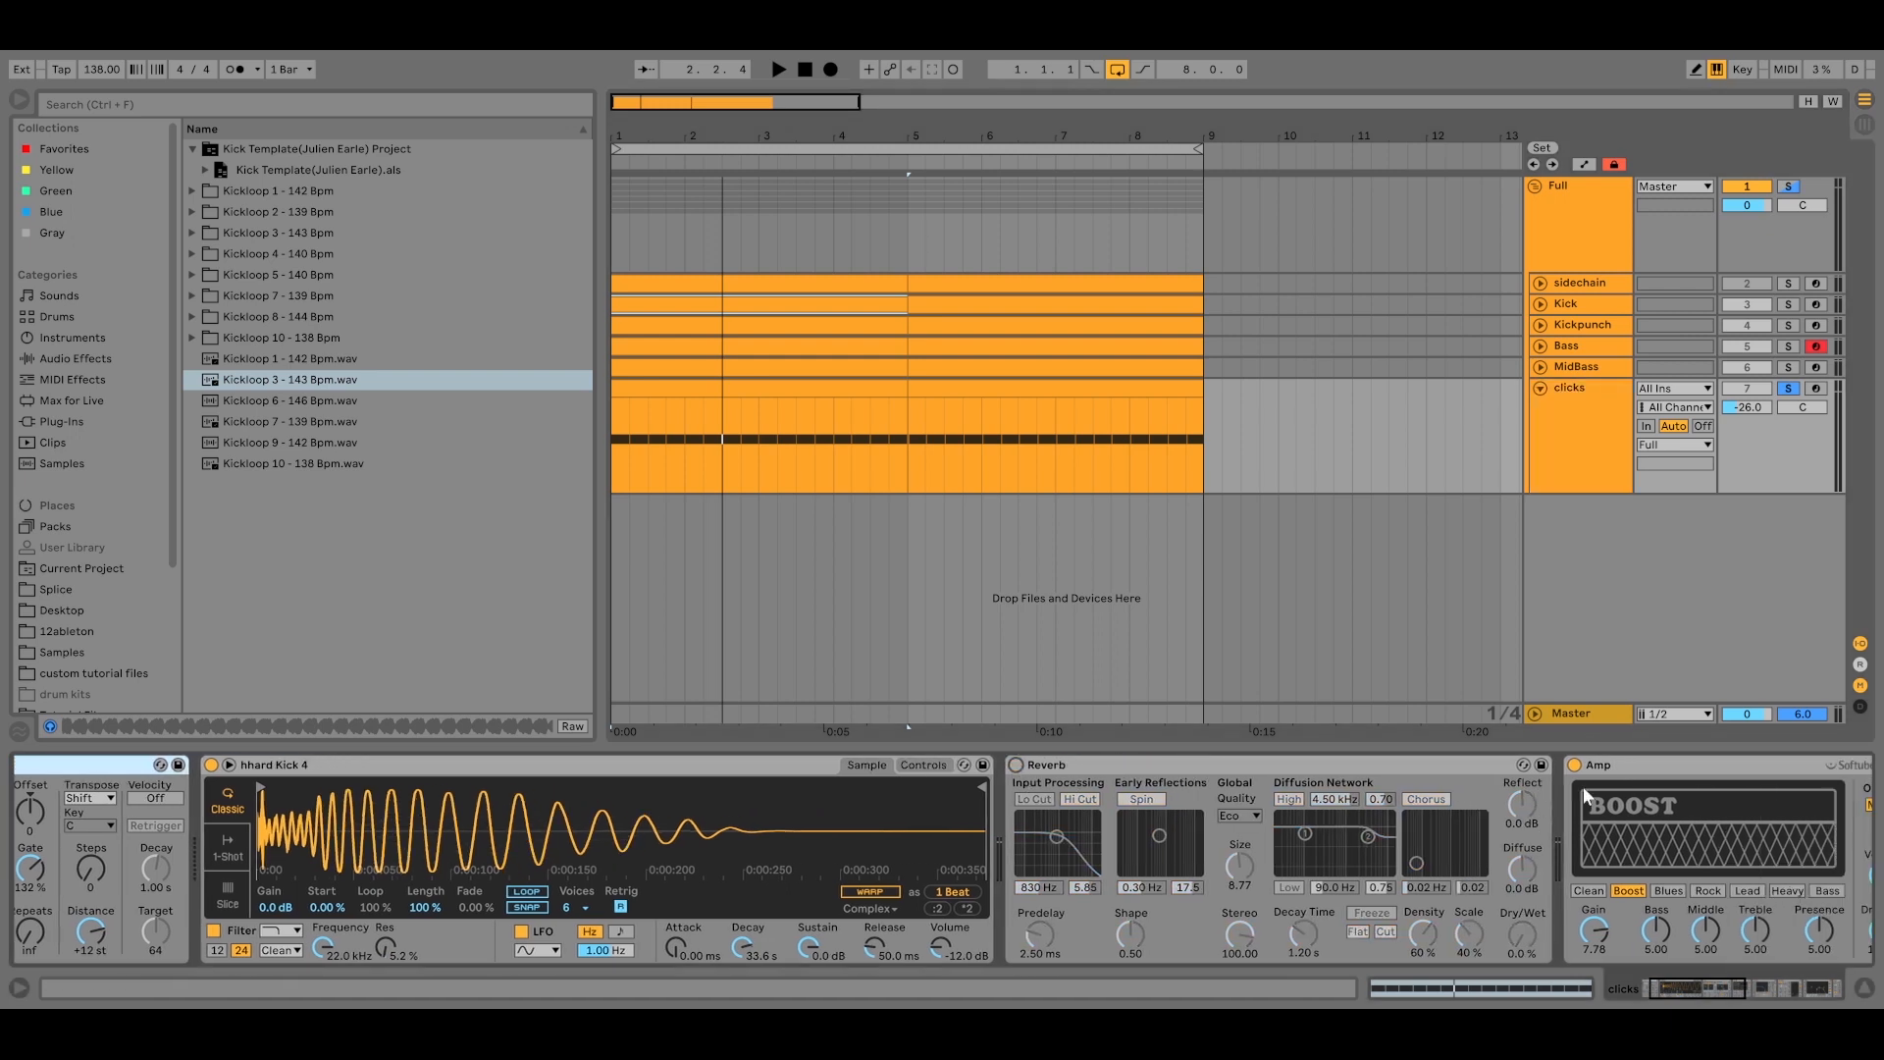
pyautogui.scroll(-10, 1560, 838)
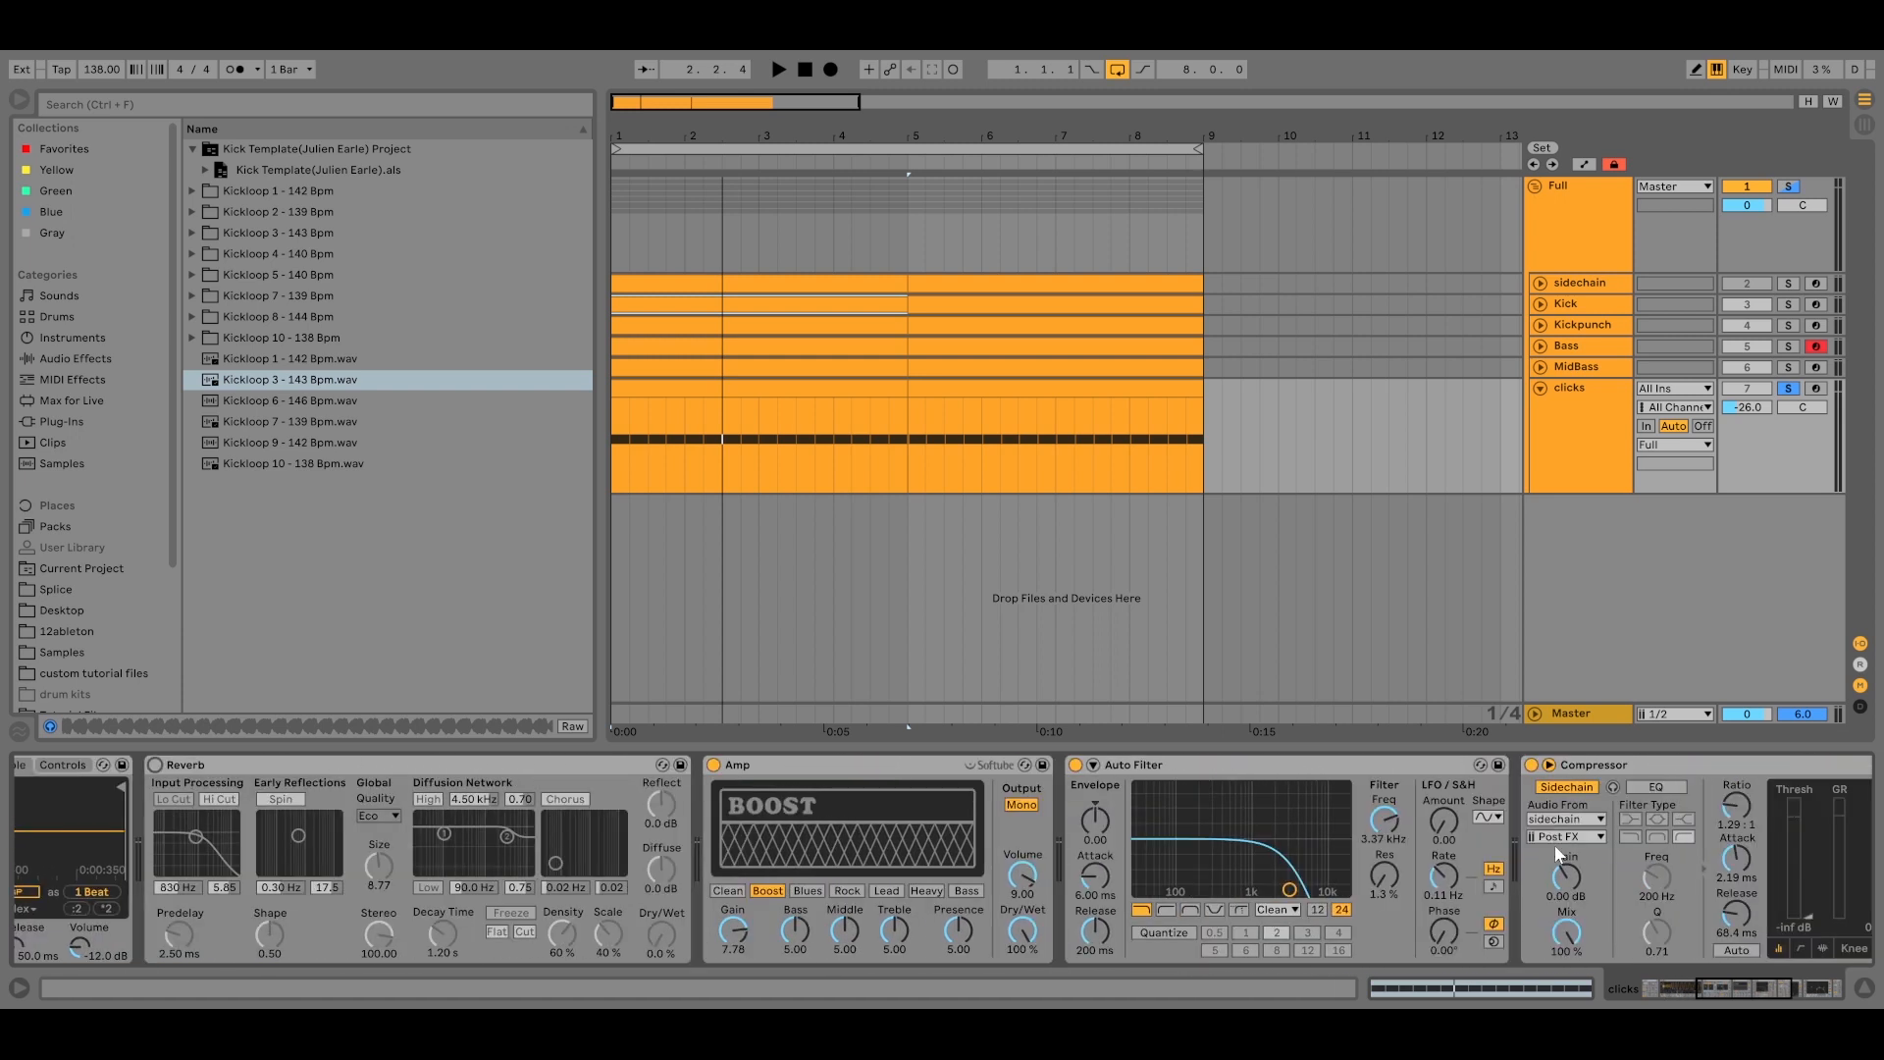
pyautogui.click(1597, 764)
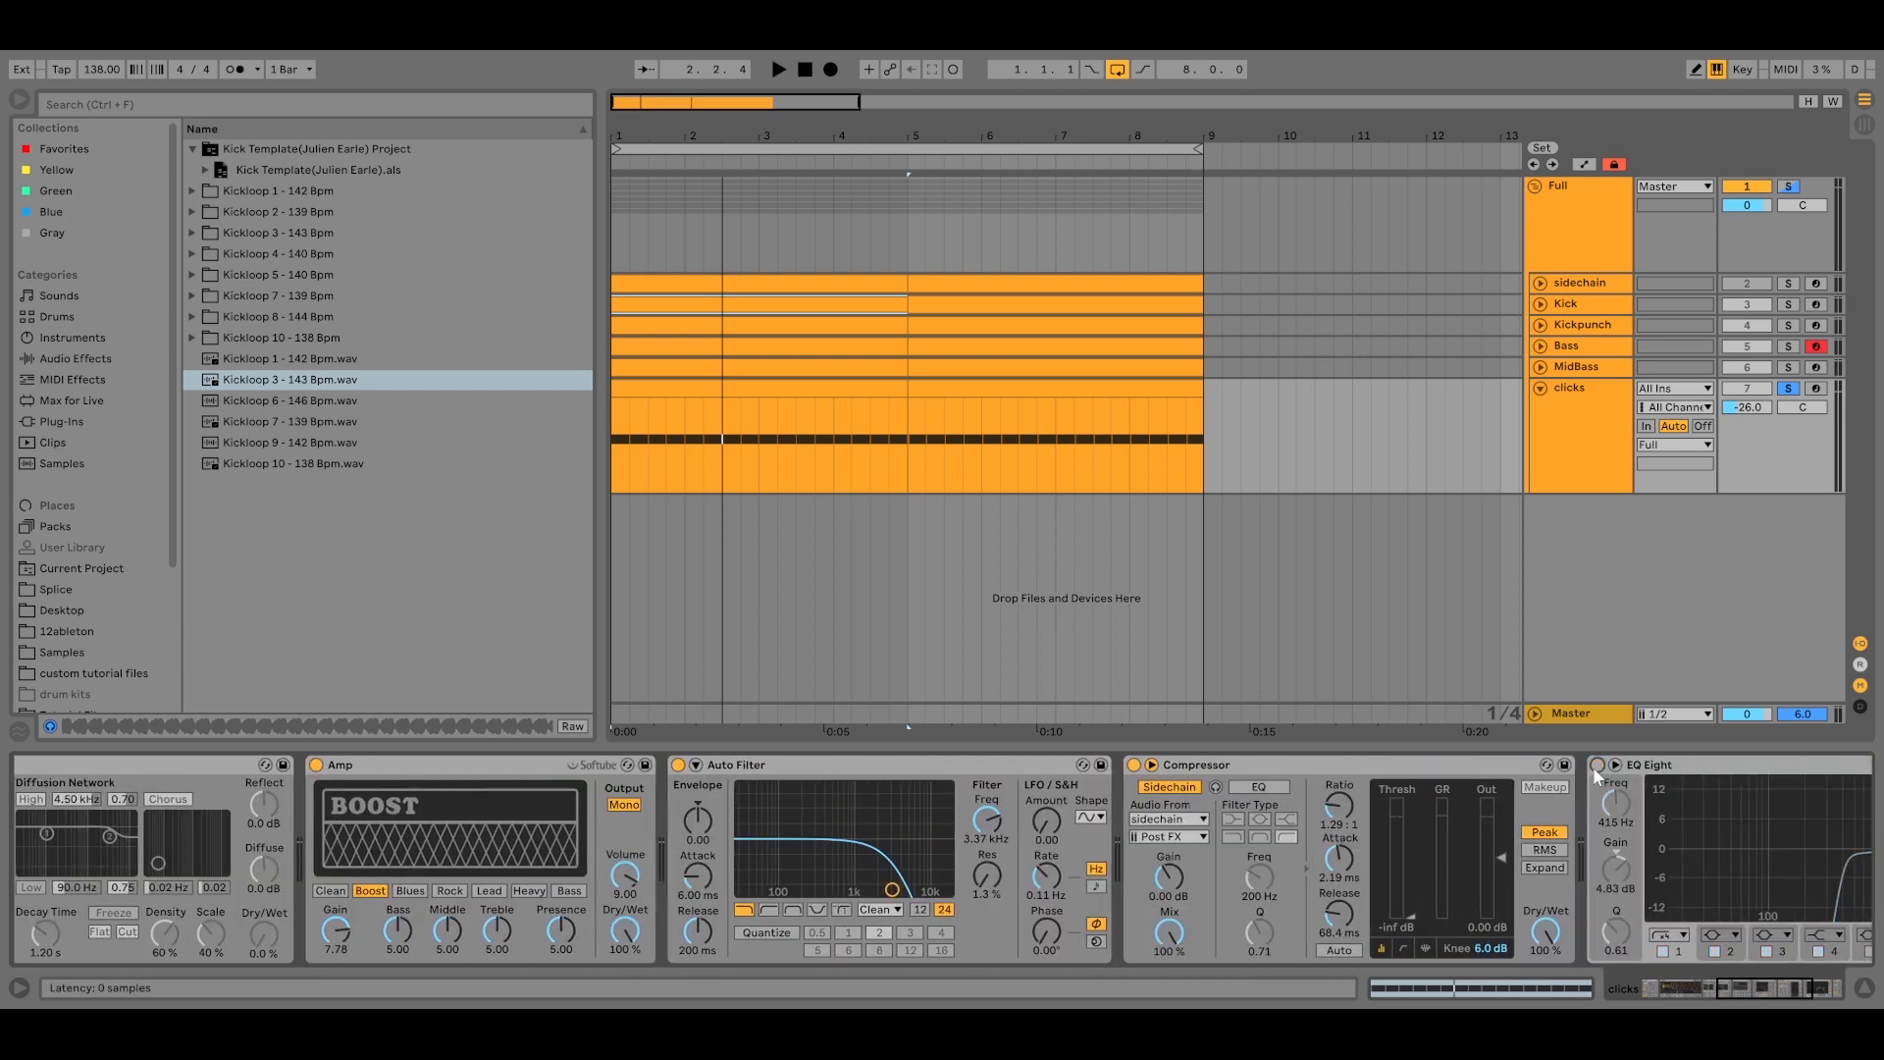
pyautogui.click(1135, 764)
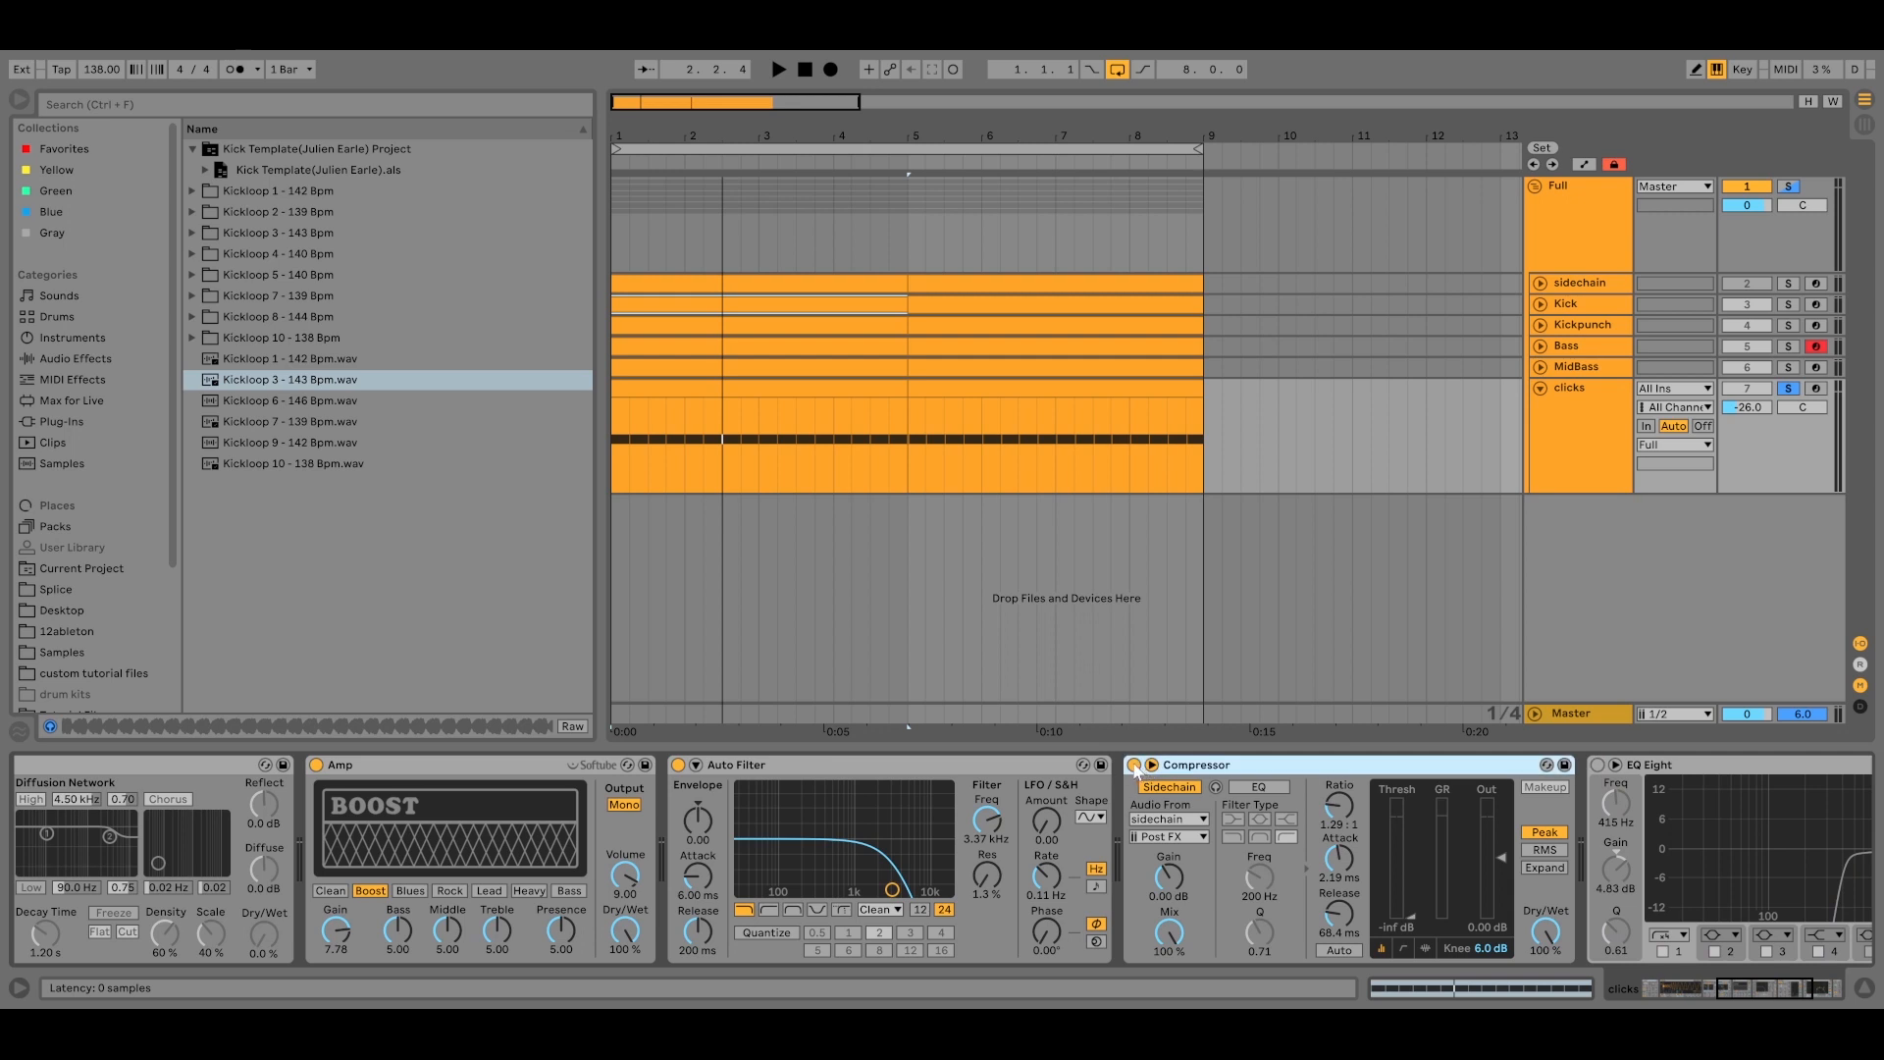
pyautogui.click(678, 764)
pyautogui.click(316, 764)
pyautogui.press('space')
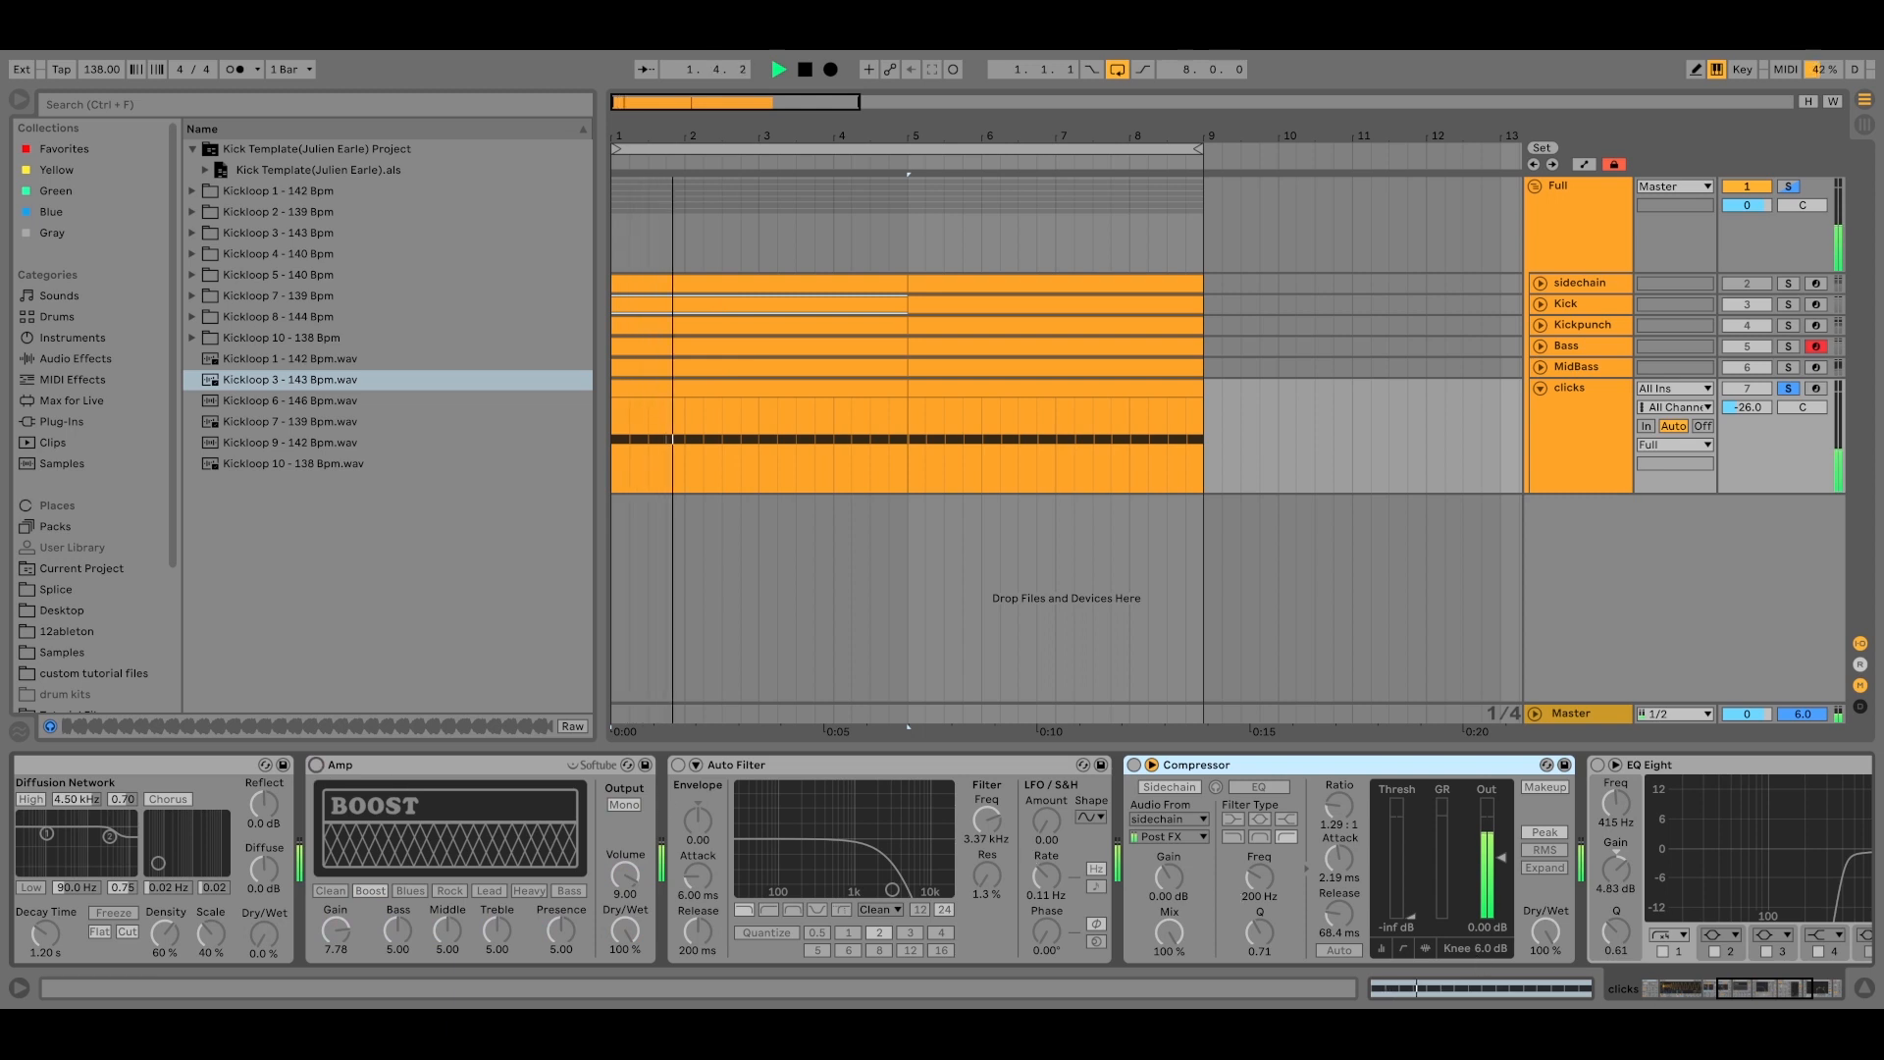
pyautogui.moveTo(1735, 999); pyautogui.dragTo(1609, 957)
pyautogui.press('space')
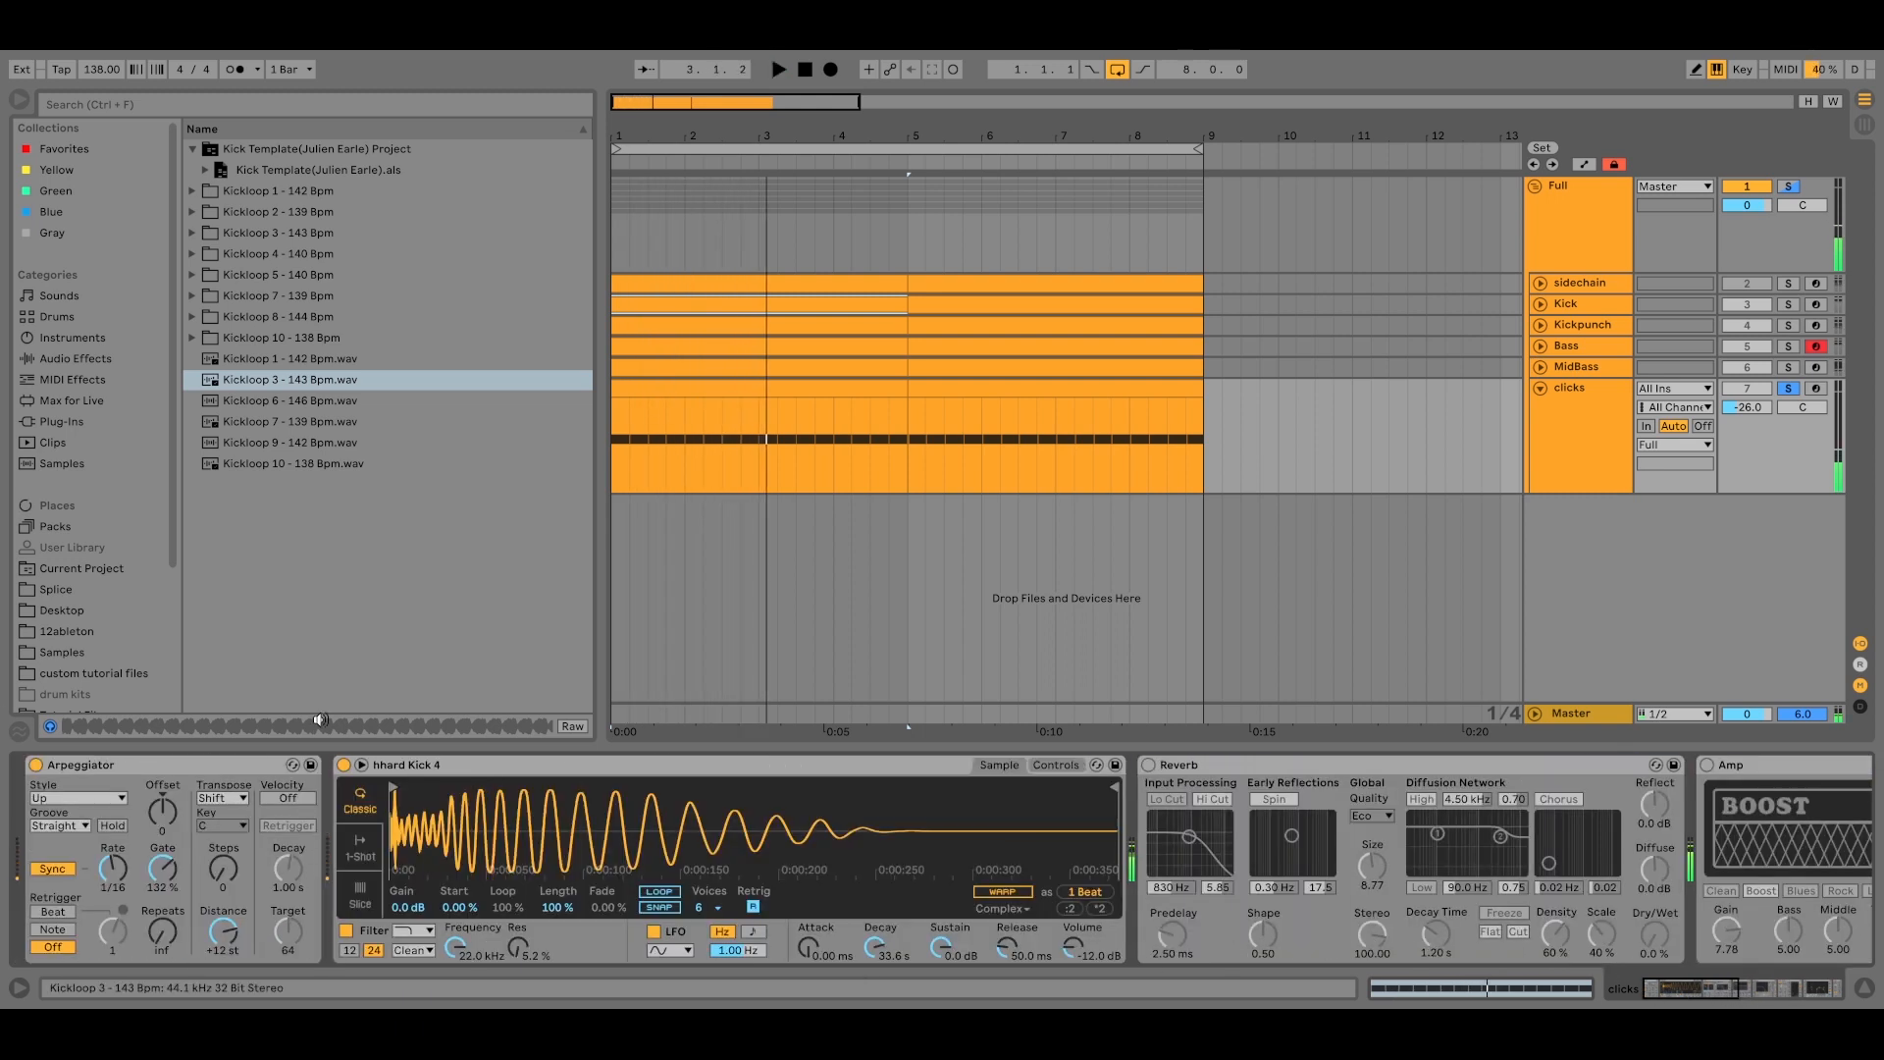
# Switch the Reverb back on and play the clicks, adding the Amp during playback.
pyautogui.click(1149, 765)
pyautogui.press('space')
pyautogui.hscroll(5, 1244, 838)
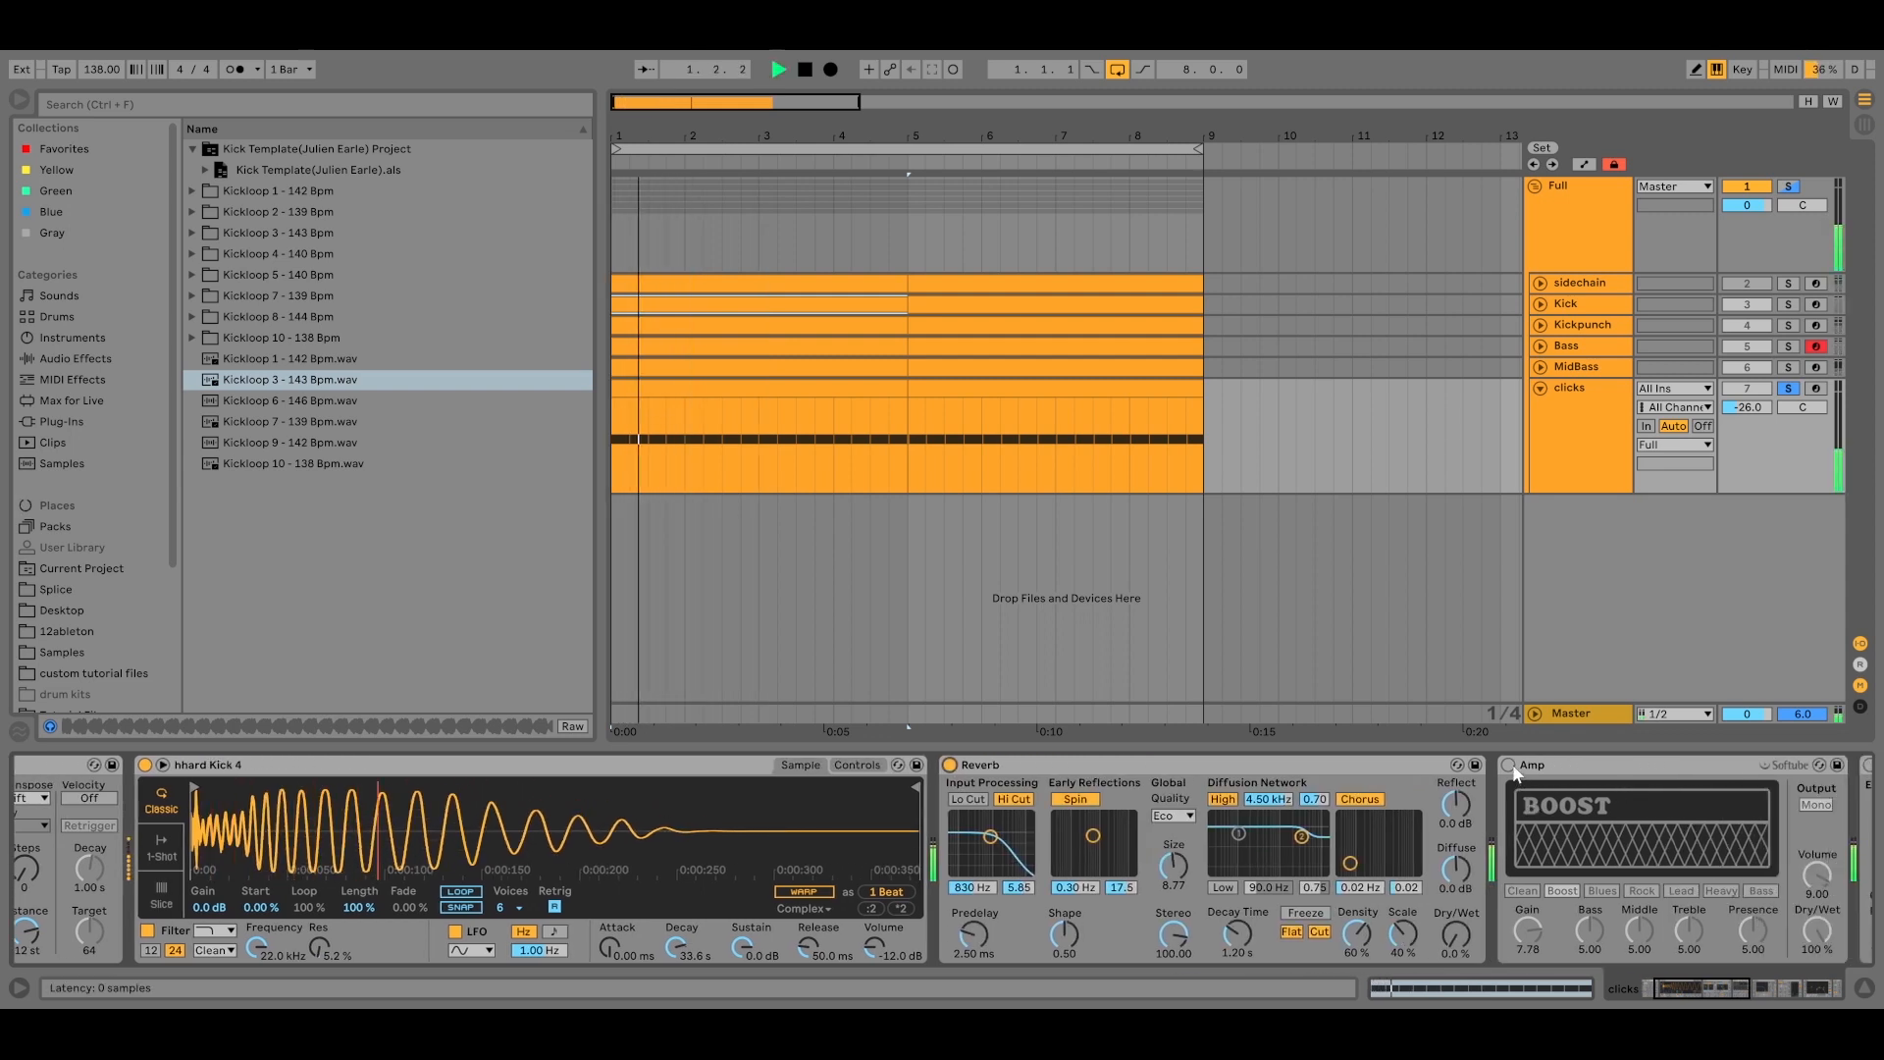
pyautogui.click(1509, 765)
pyautogui.hscroll(4, 1404, 950)
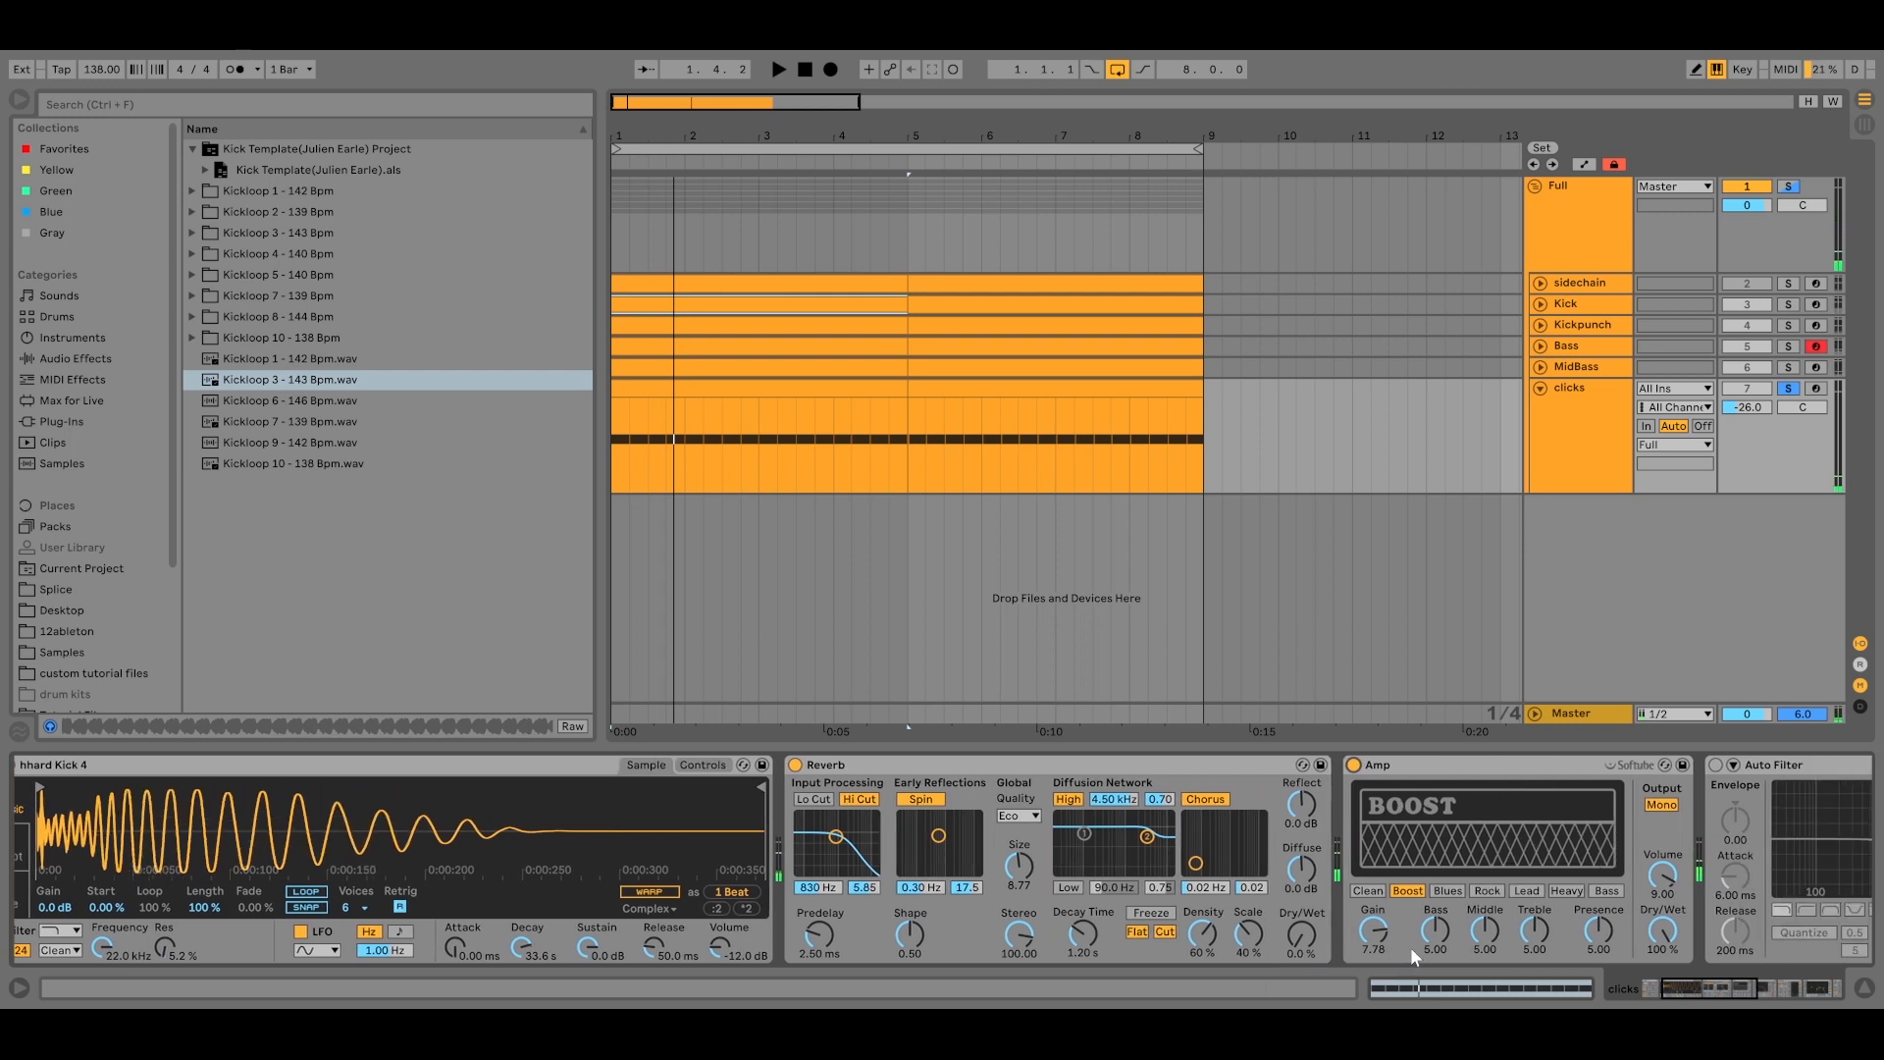
pyautogui.press('space')
# Replay the clicks with Reverb and Amp, and switch the low-pass Auto Filter back on to compare.
pyautogui.hscroll(5, 1513, 850)
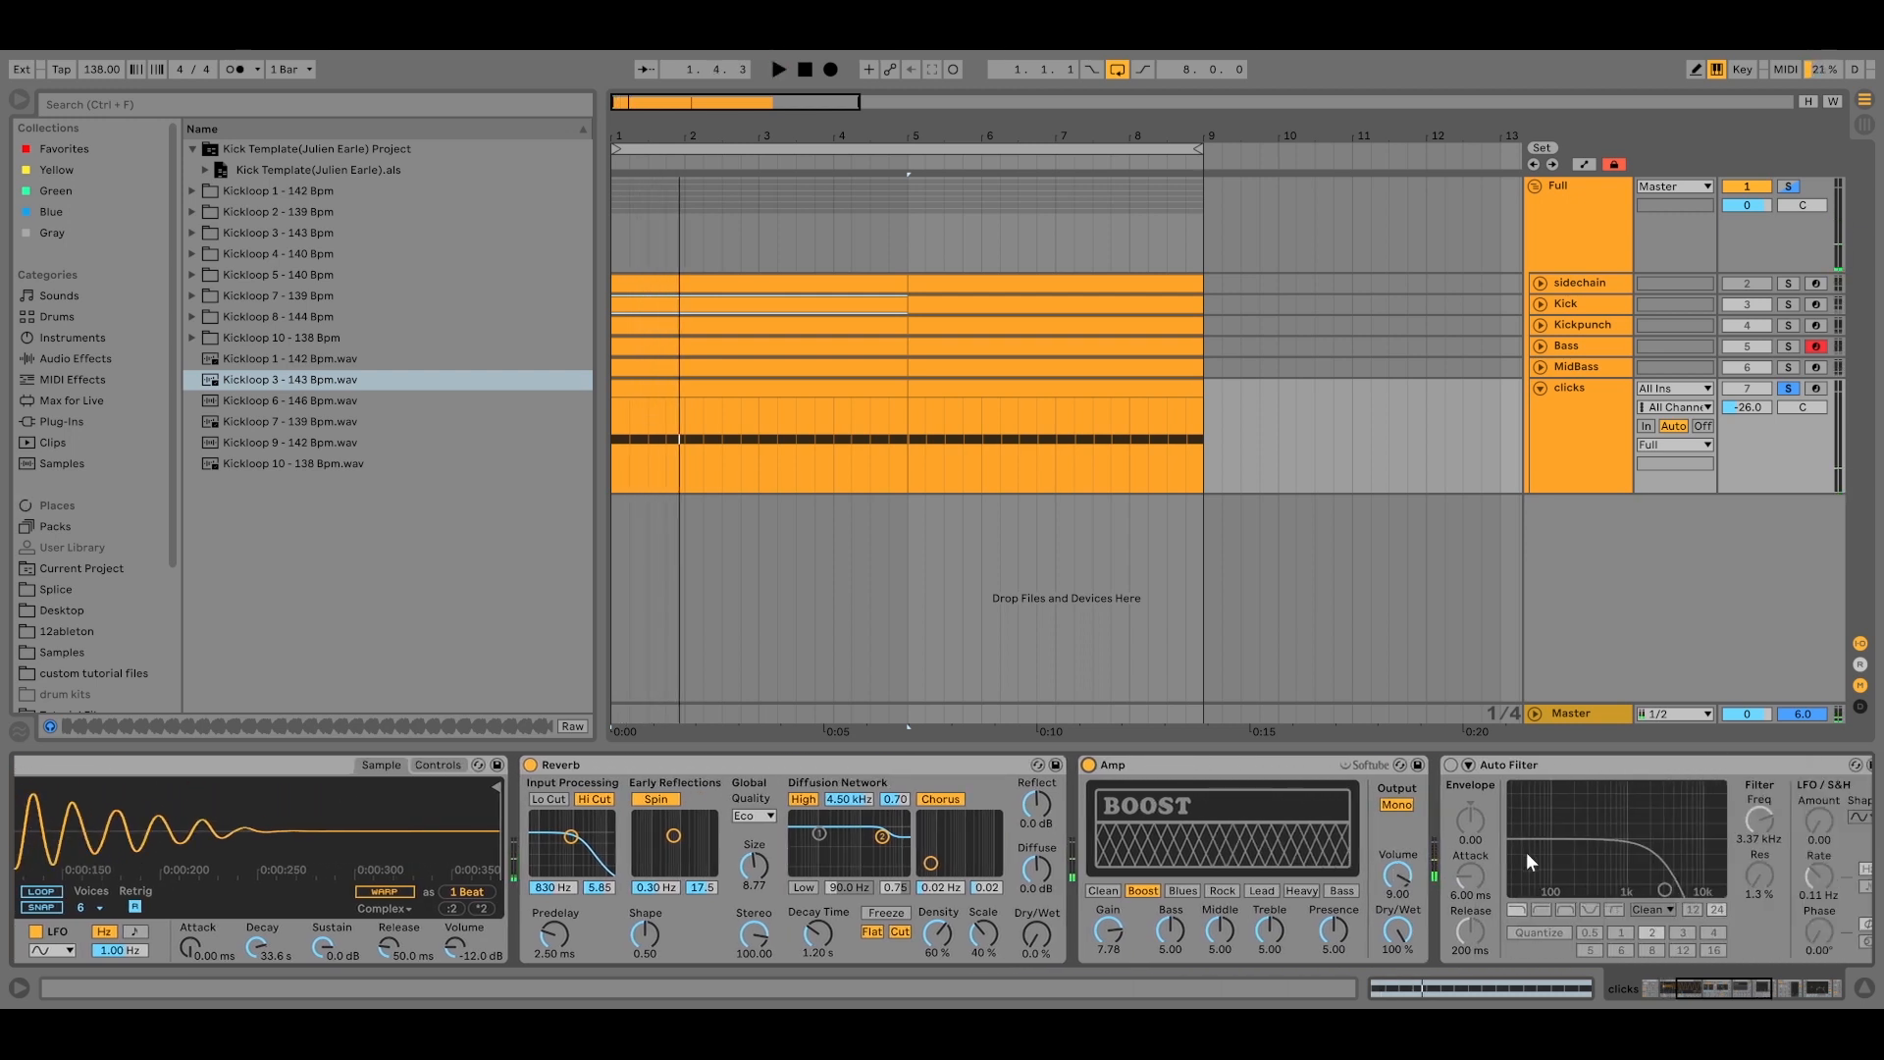
pyautogui.press('space')
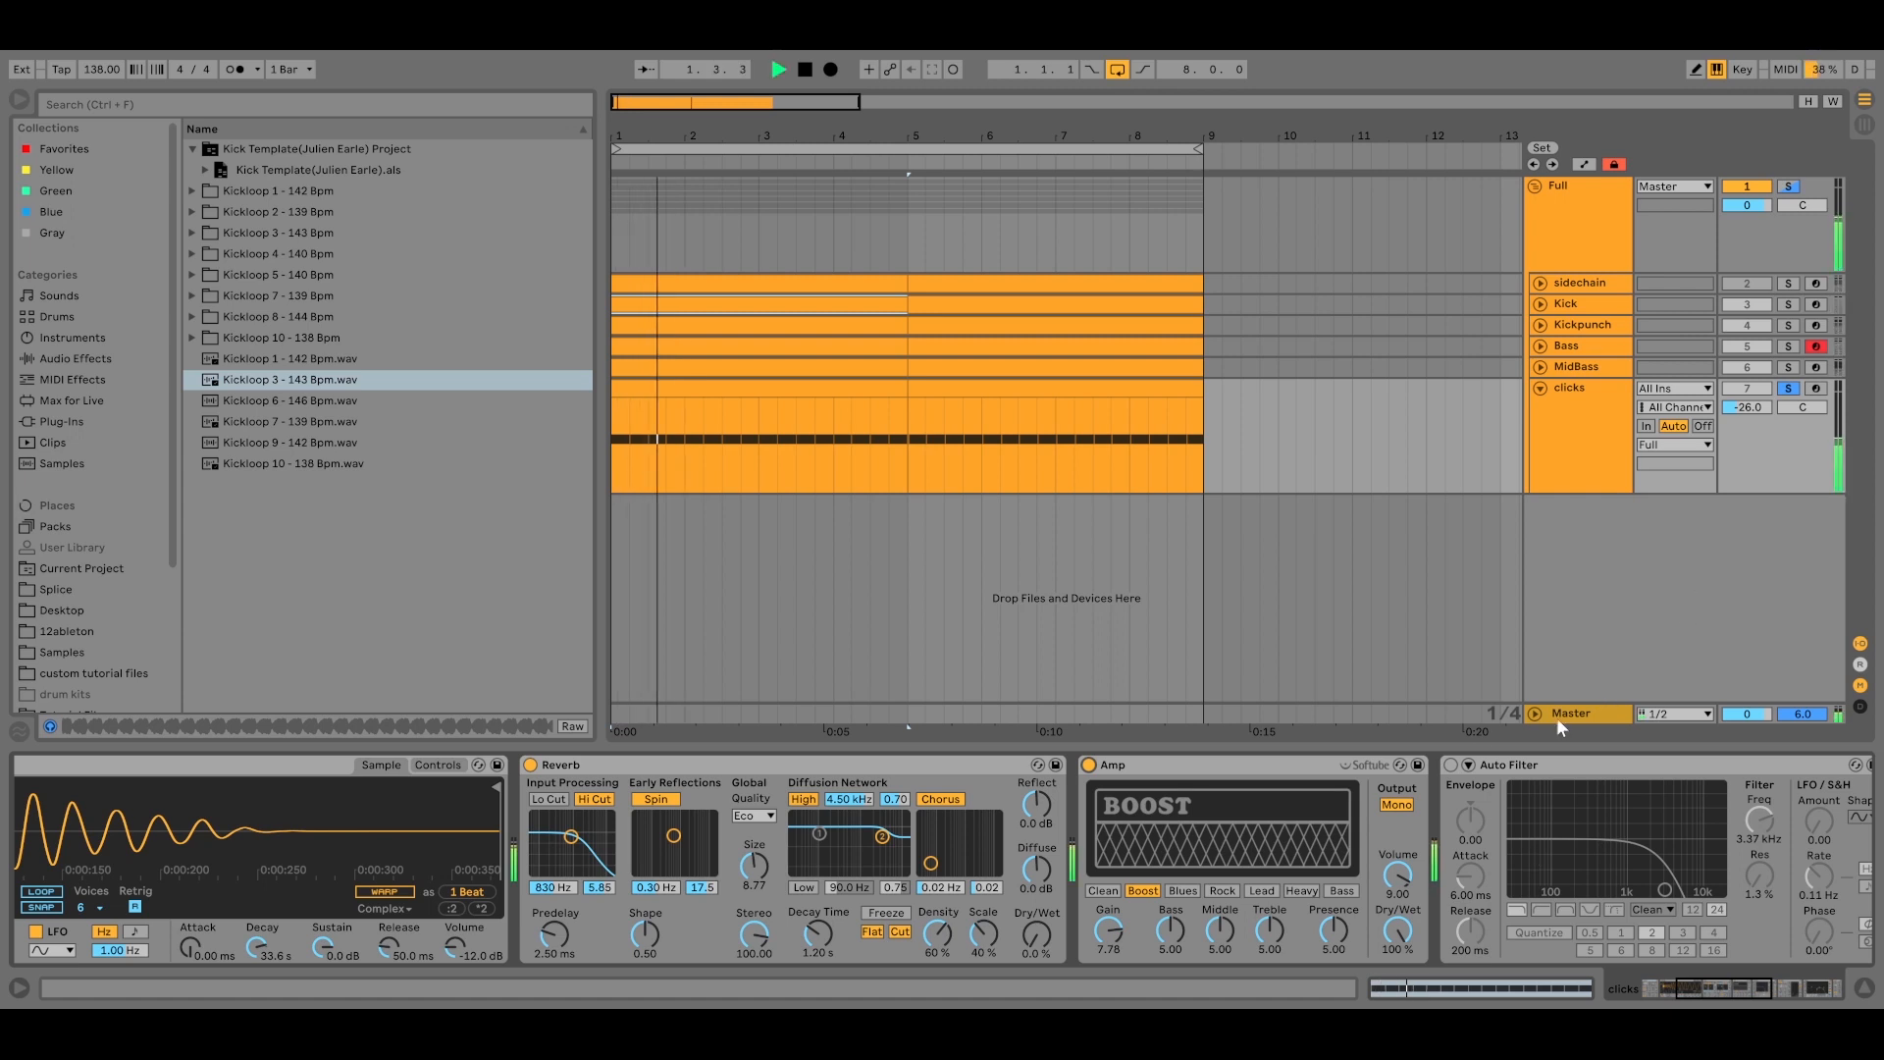
pyautogui.press('space')
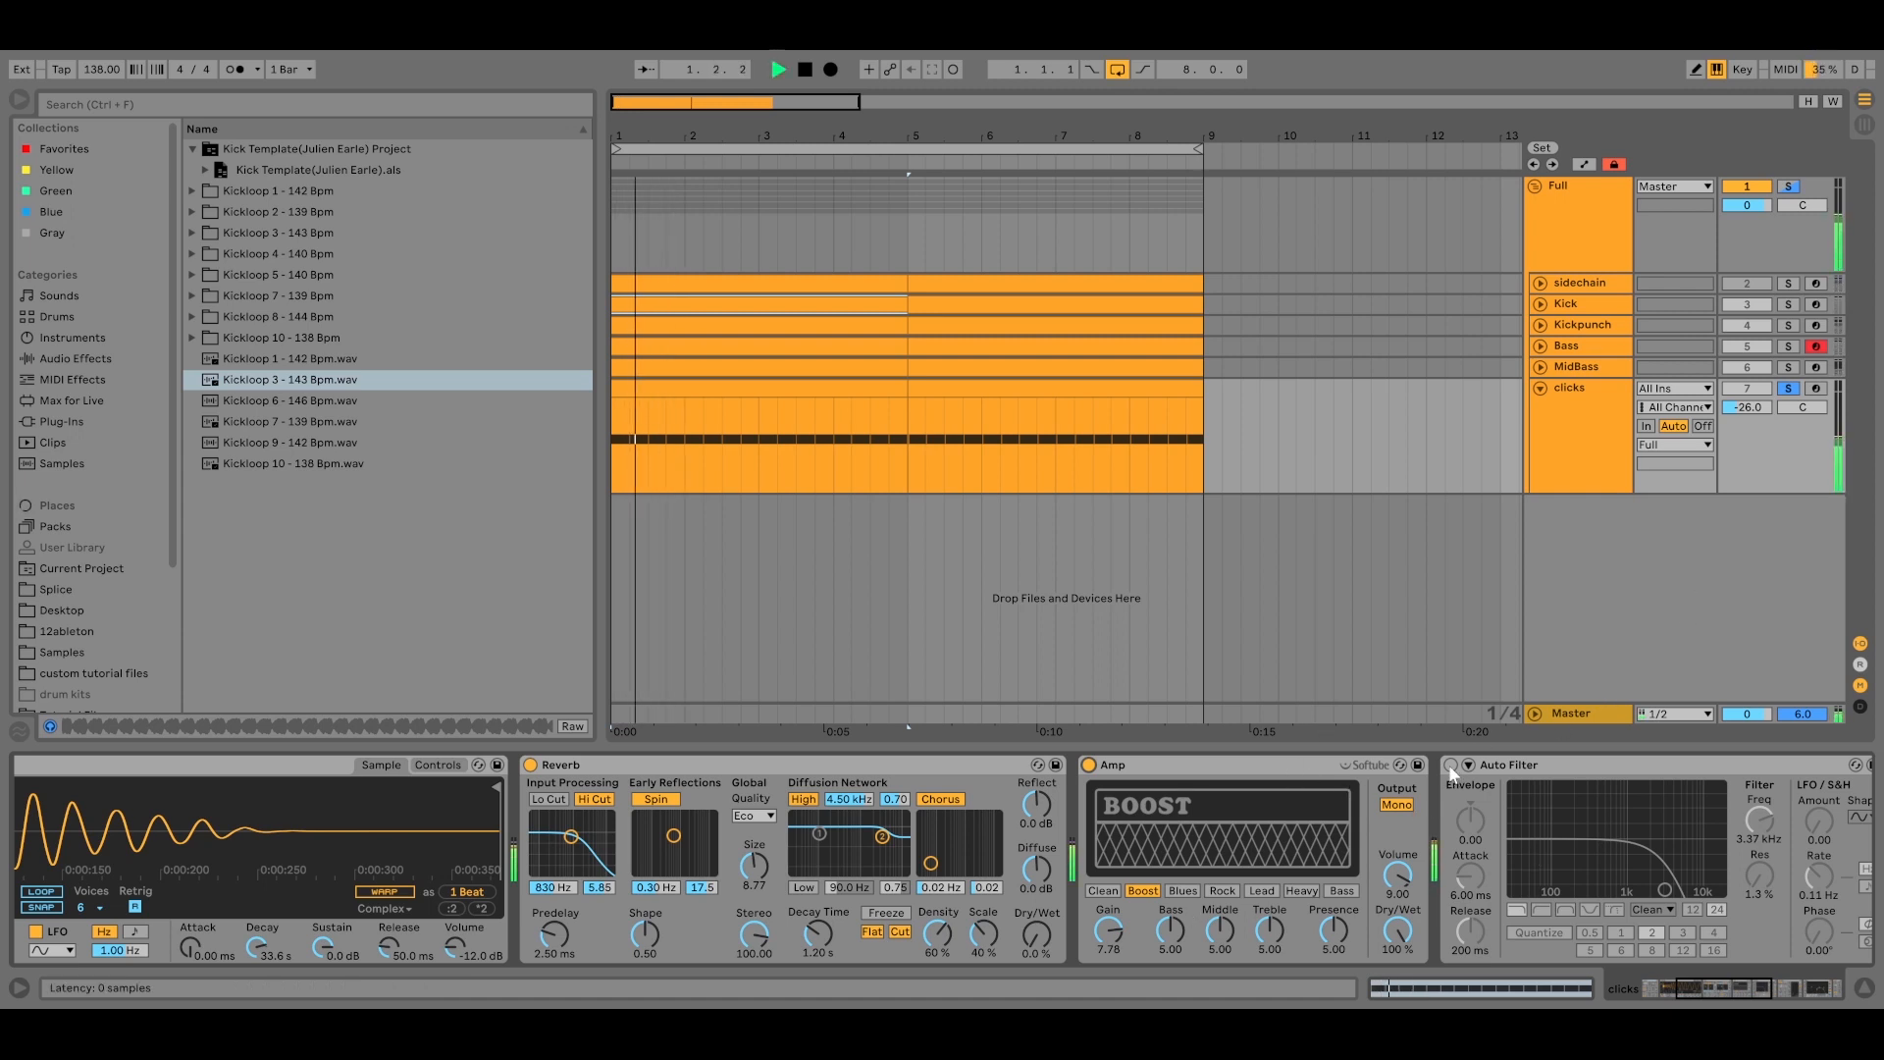
pyautogui.hscroll(5, 1472, 850)
pyautogui.press('space')
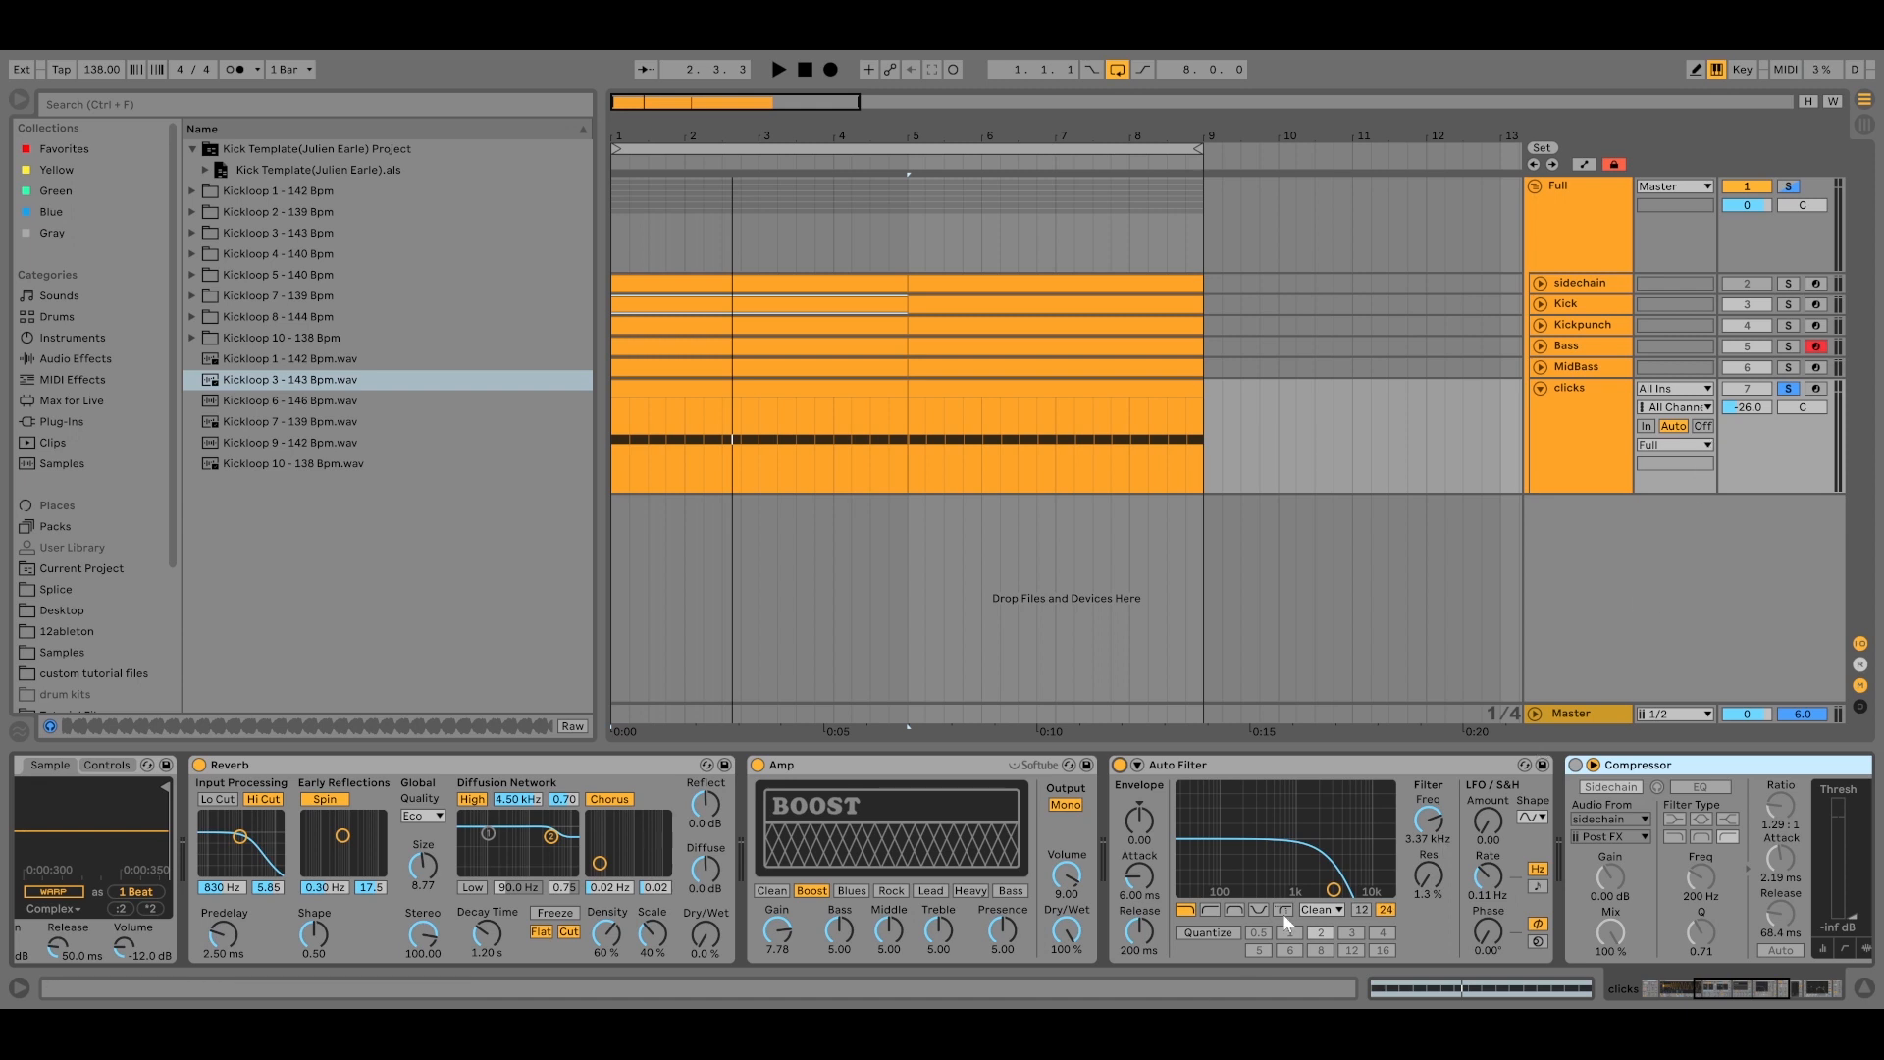
# Switch the sidechained Compressor on the clicks track back on and play the track.
pyautogui.hscroll(3, 1394, 927)
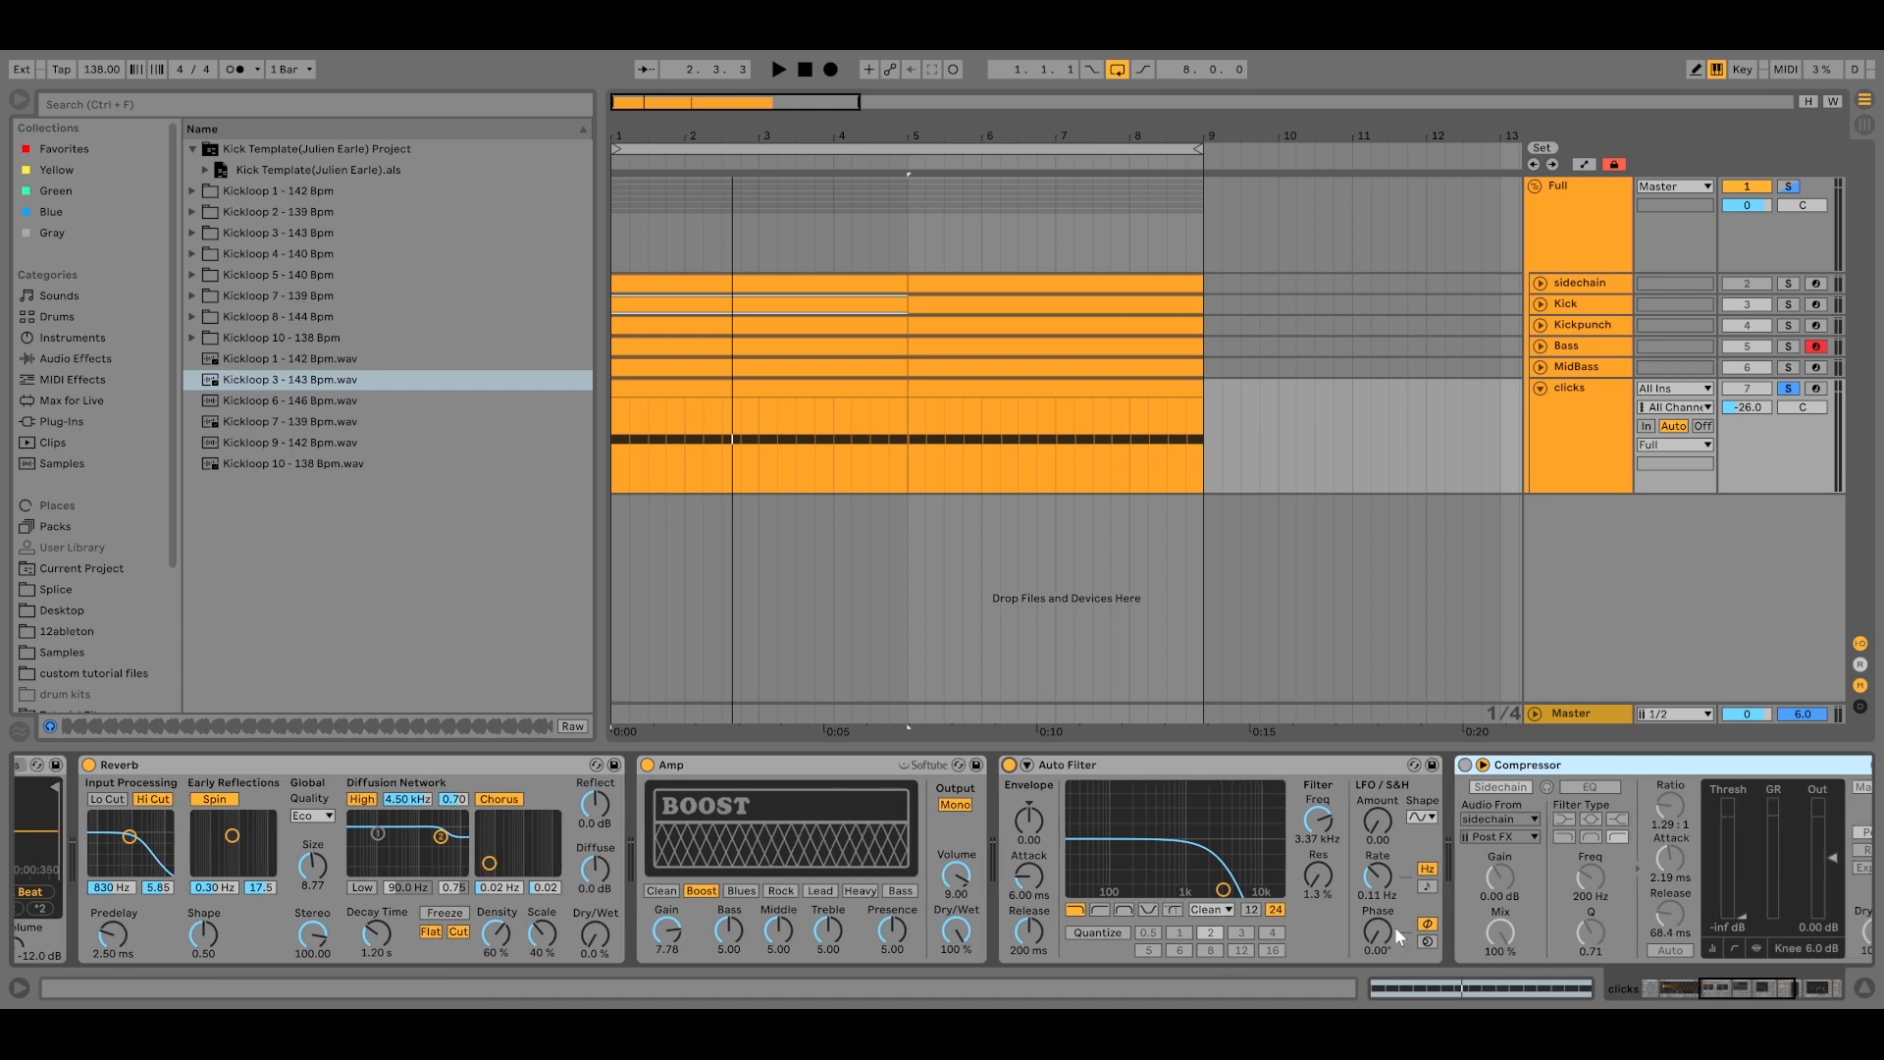
pyautogui.hscroll(6, 1393, 926)
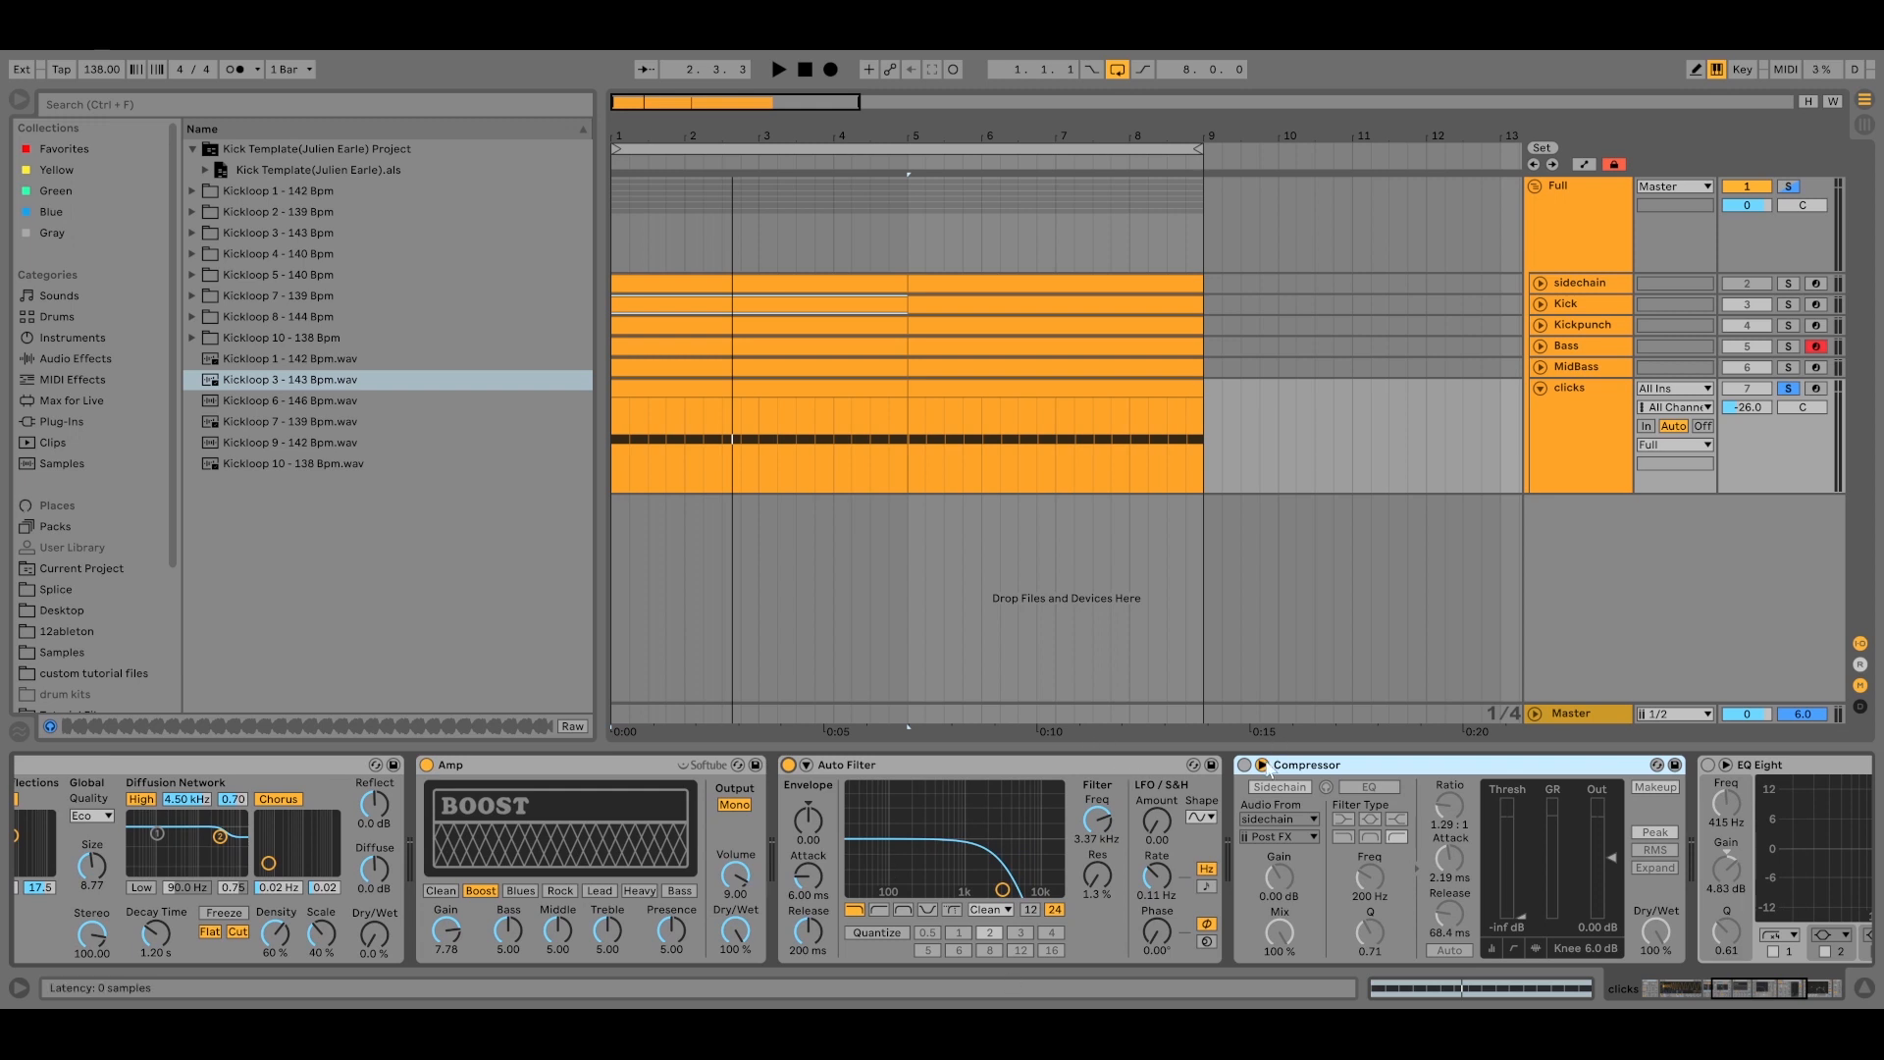
pyautogui.click(1244, 765)
pyautogui.press('space')
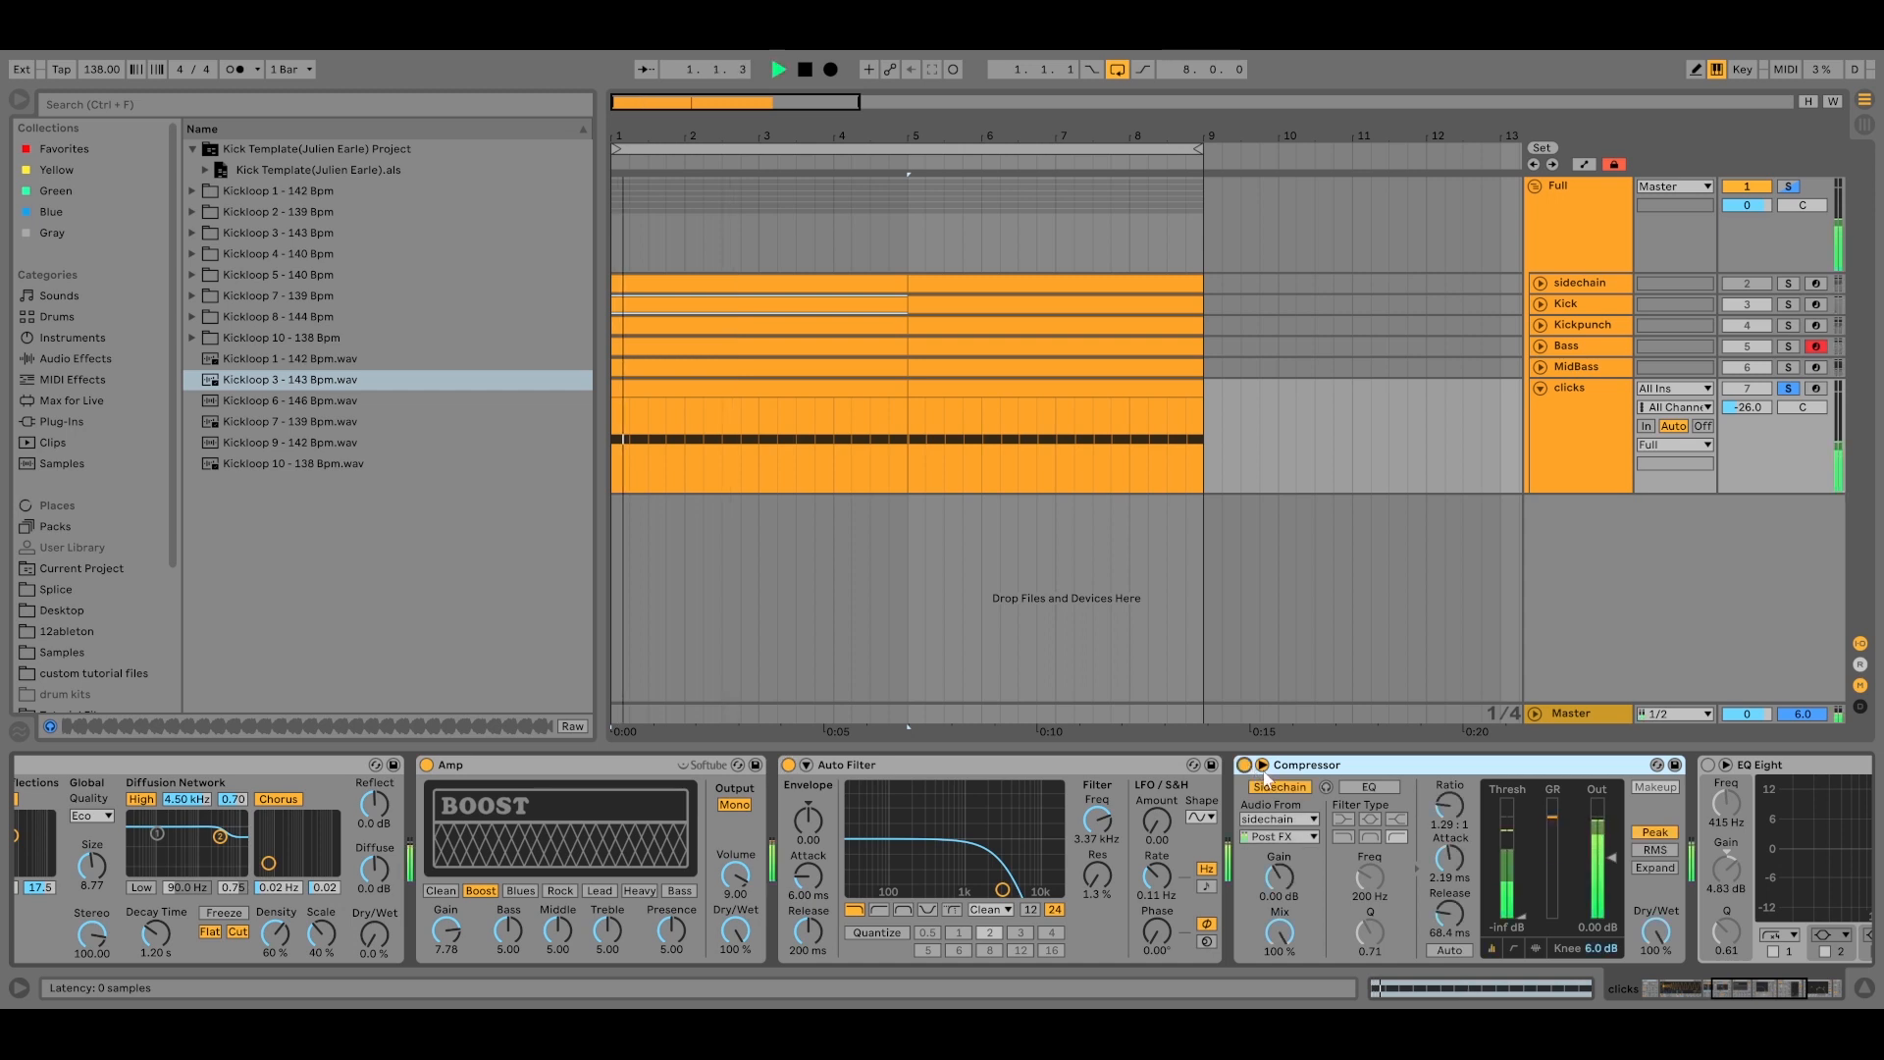
# Switch the clicks track's EQ Eight back on during playback, and review the chain through to the Utility.
pyautogui.hscroll(4, 1321, 864)
pyautogui.hscroll(4, 1321, 863)
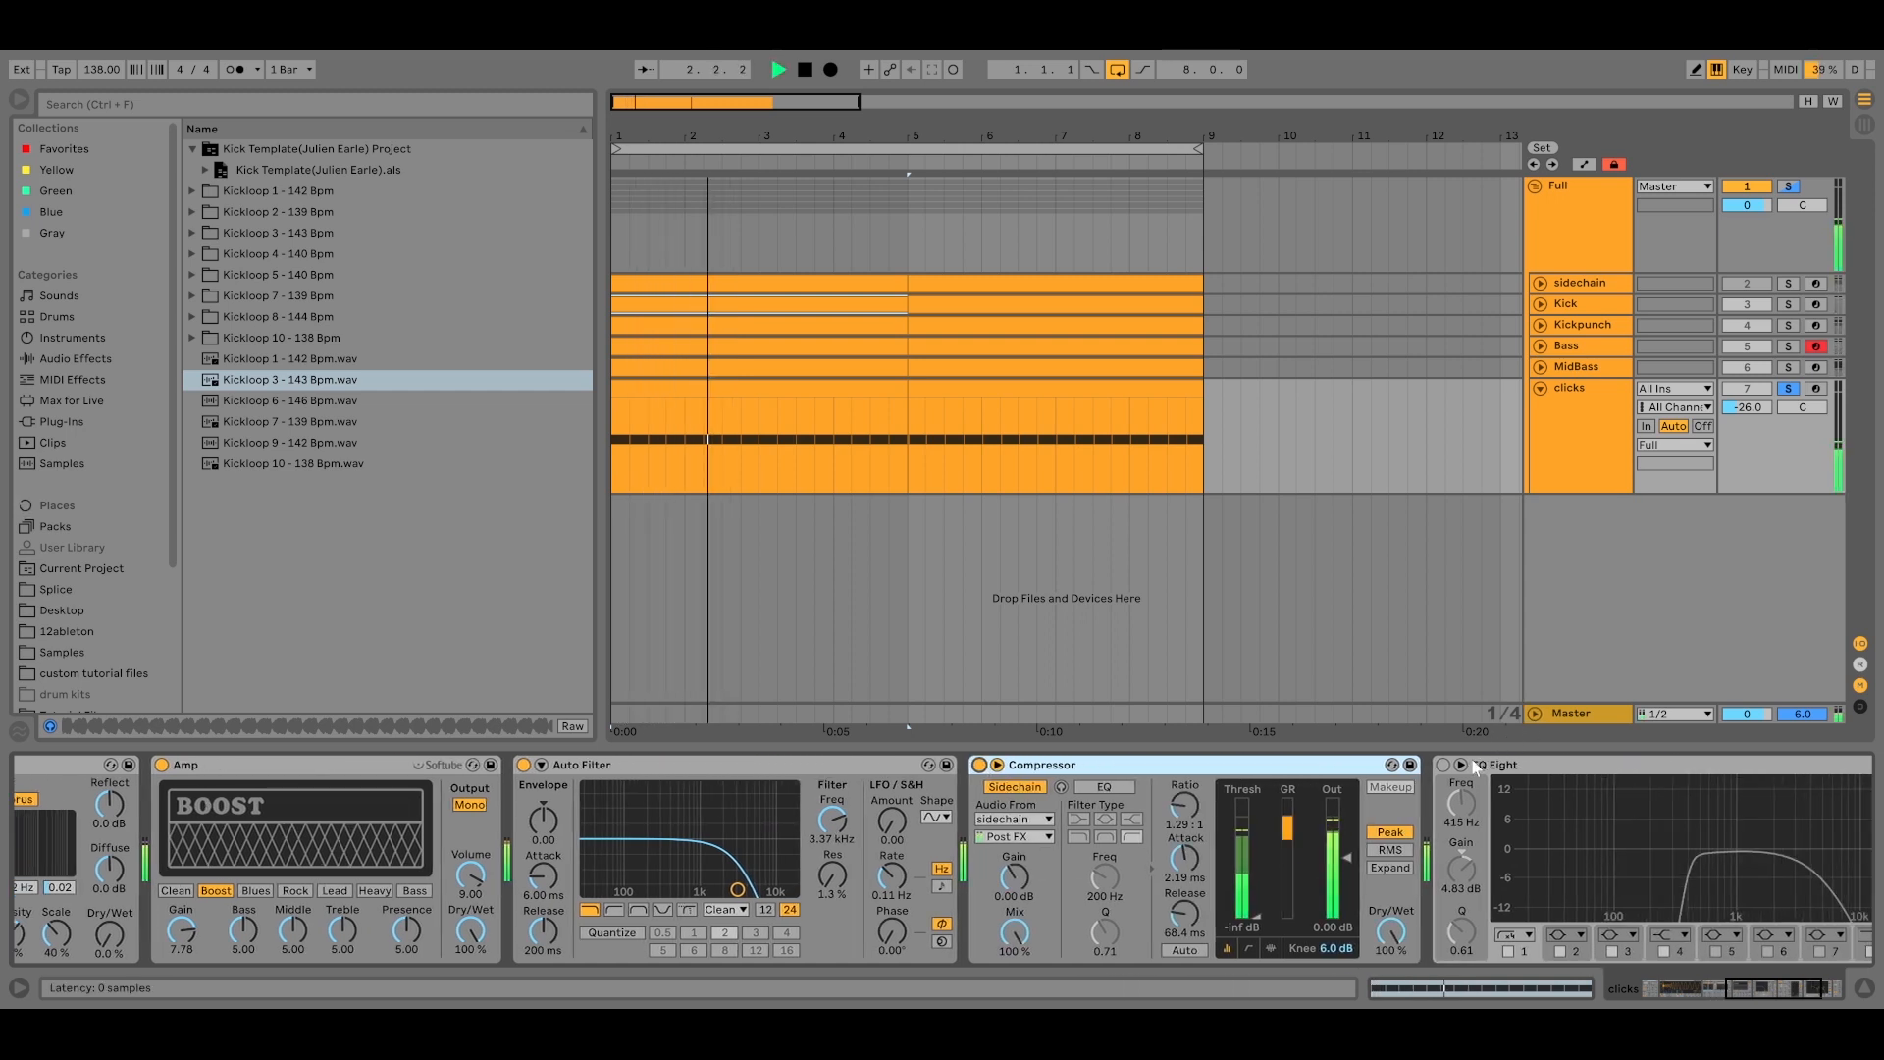
pyautogui.click(1445, 765)
pyautogui.hscroll(7, 1466, 833)
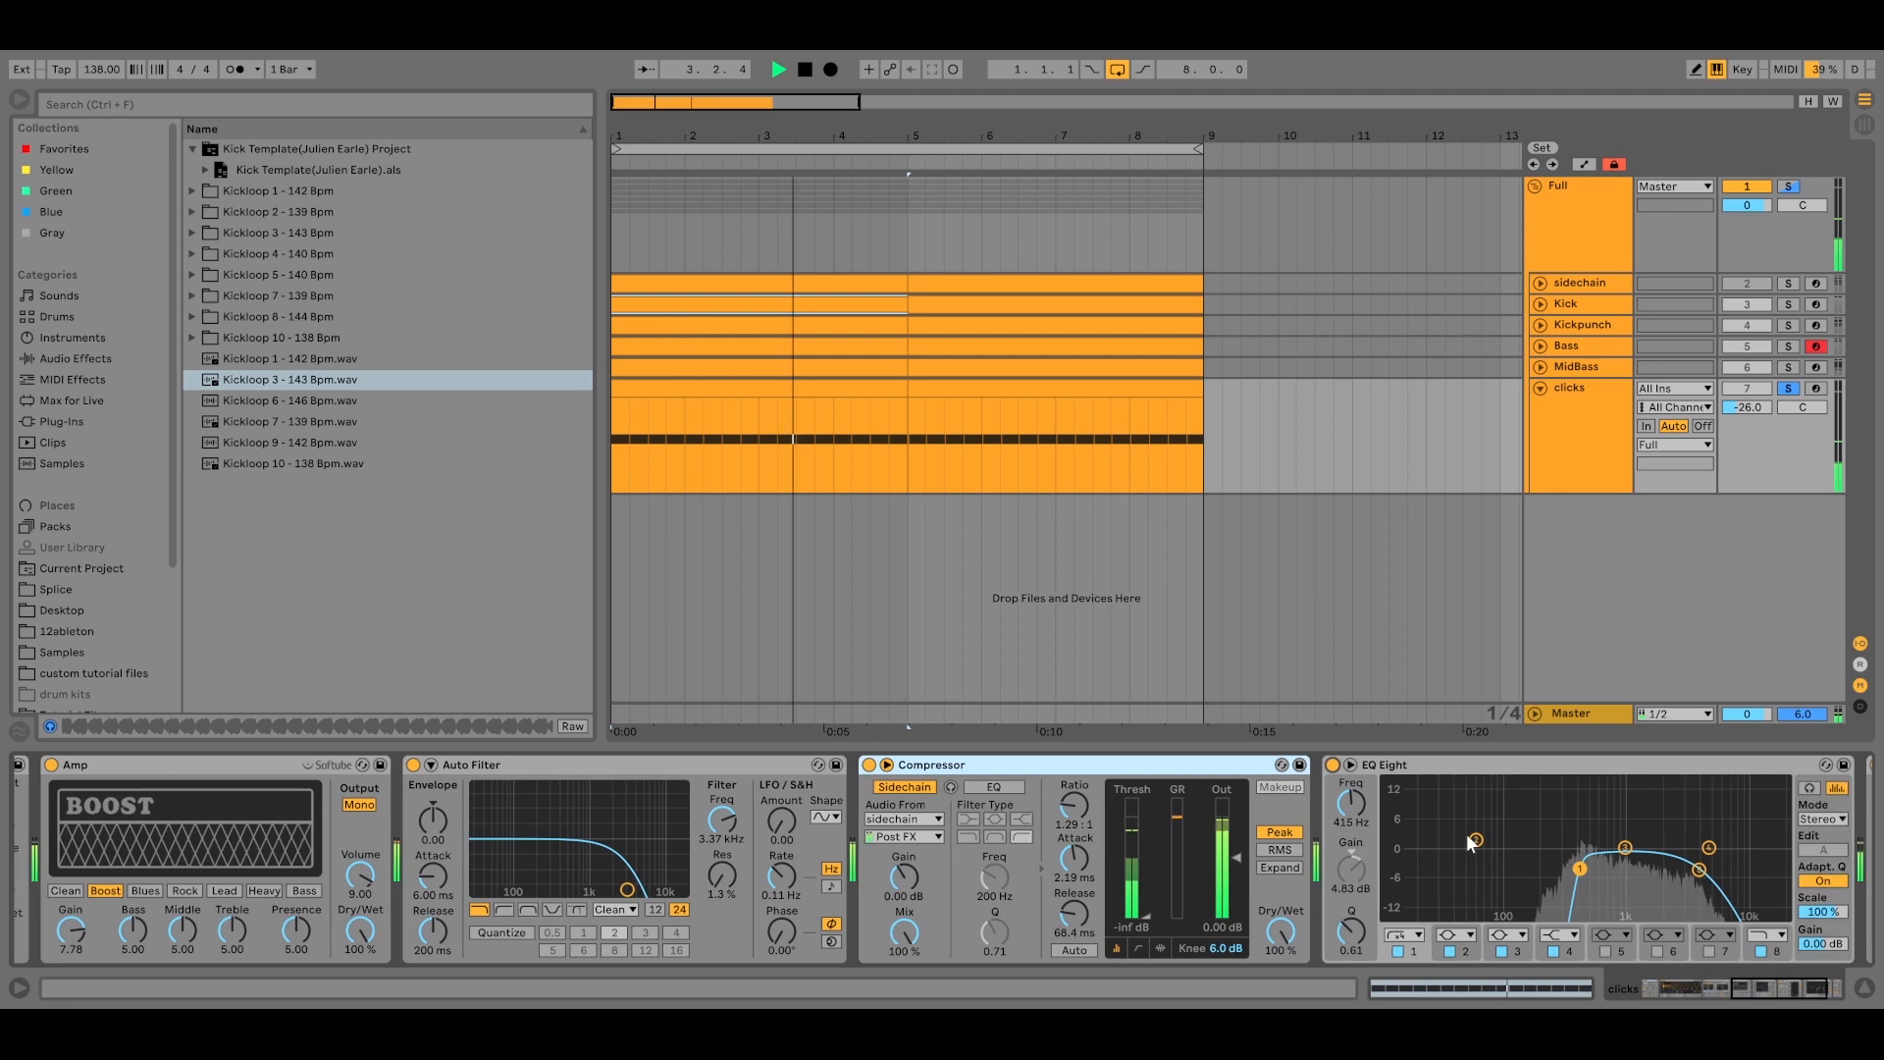
pyautogui.hscroll(4, 1494, 852)
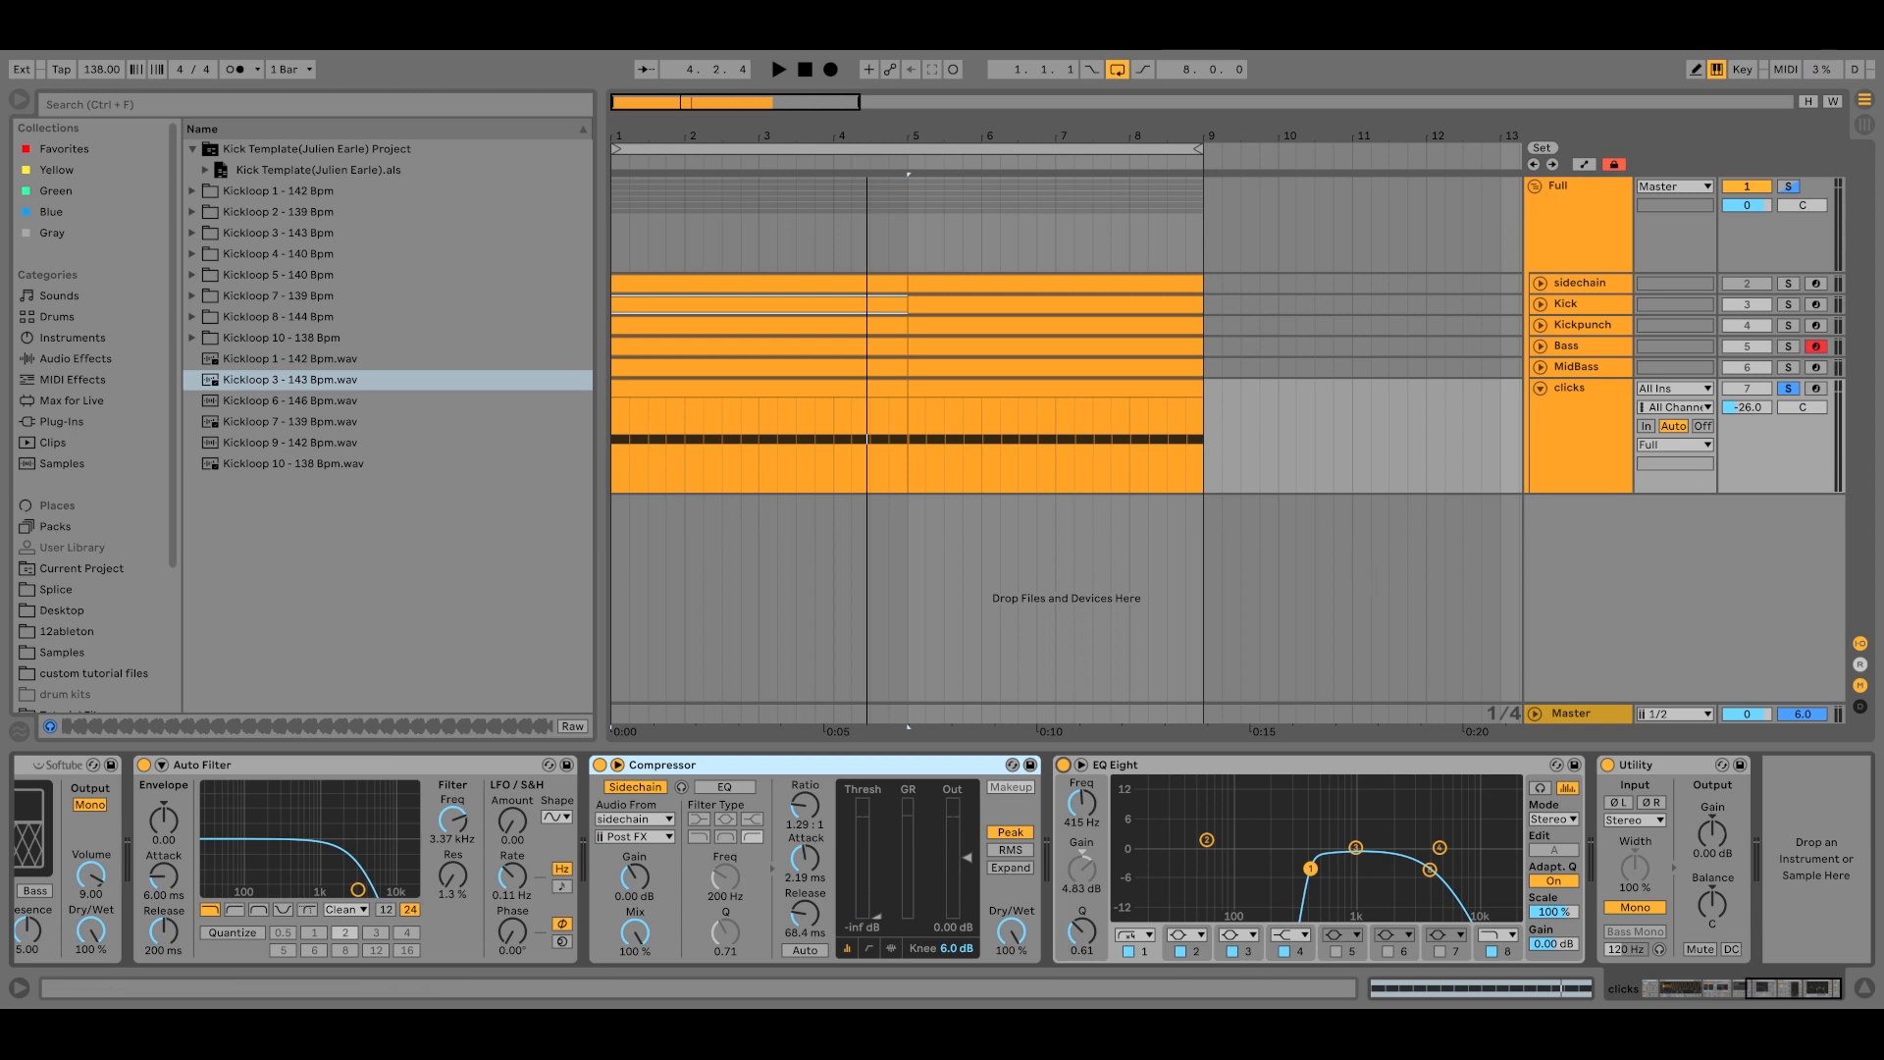
pyautogui.moveTo(1777, 989); pyautogui.dragTo(1671, 989)
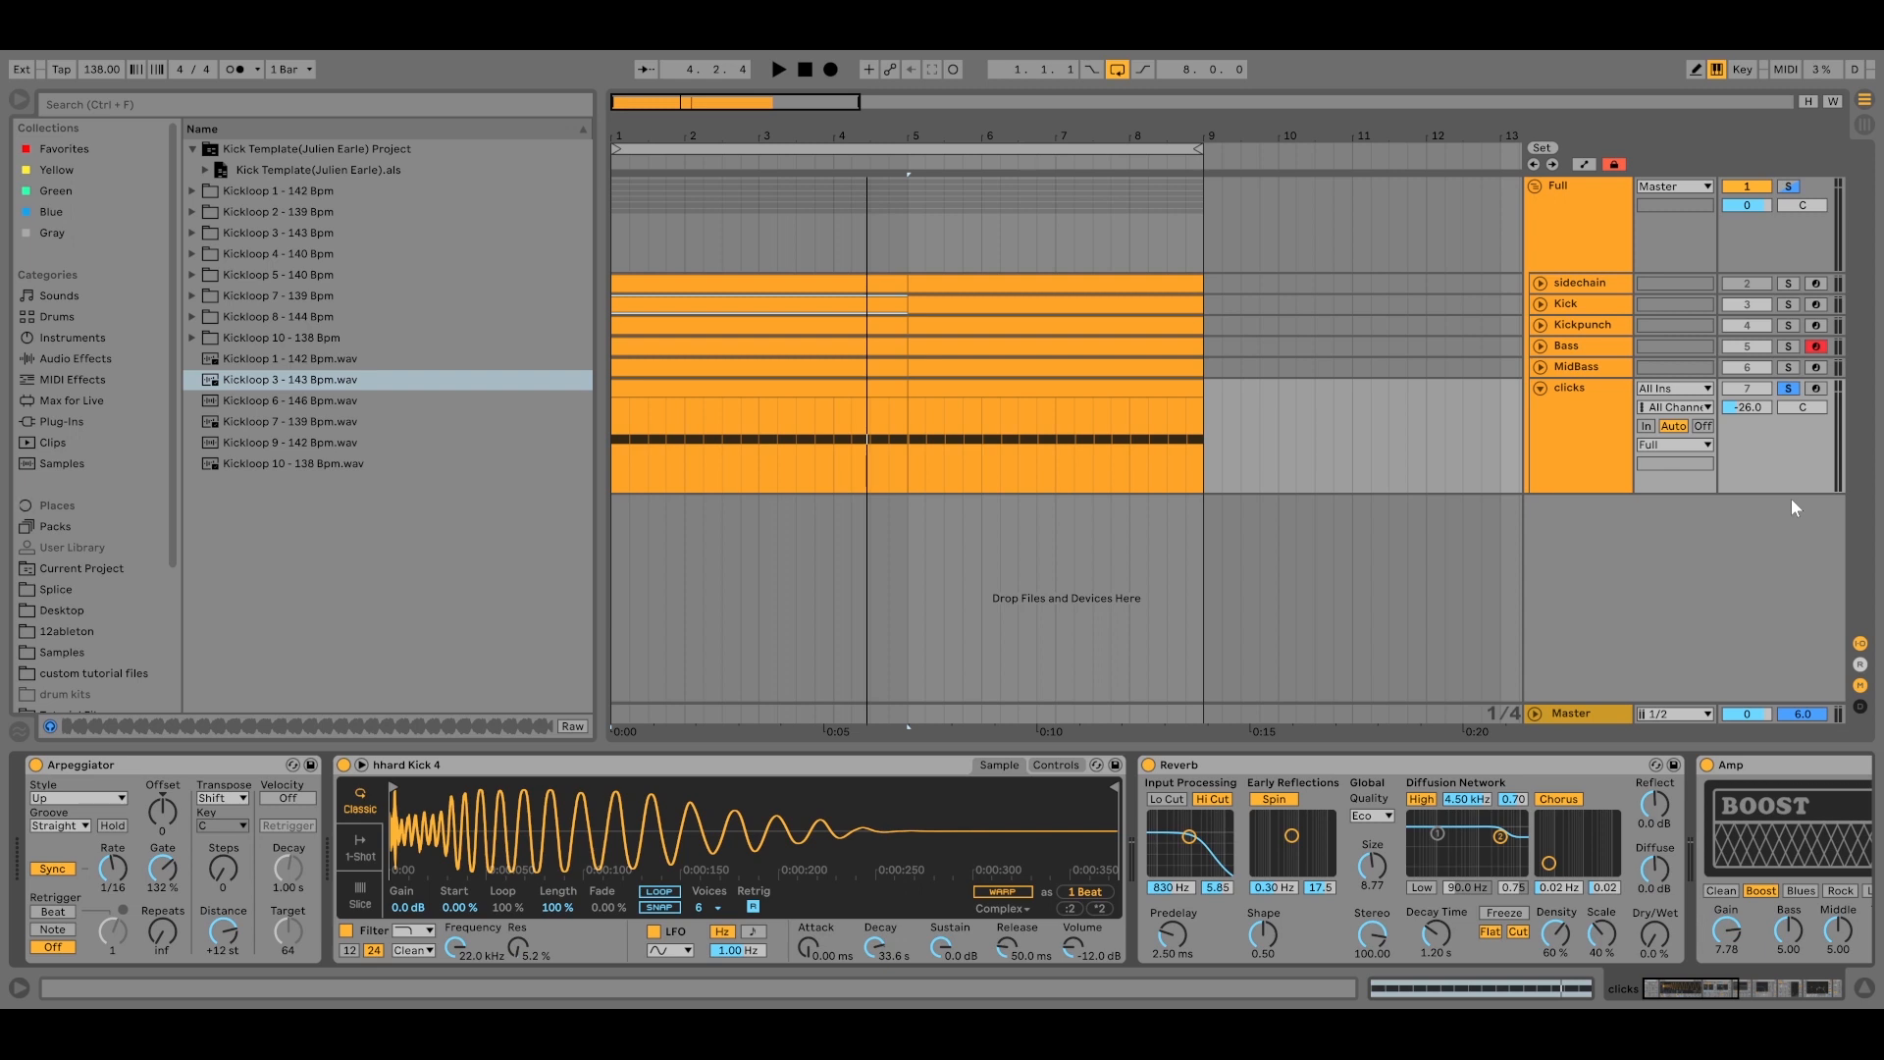
# Solo the Kick track instead of the clicks and play it alone.
pyautogui.click(1790, 306)
pyautogui.press('space')
pyautogui.press('space')
pyautogui.press('space')
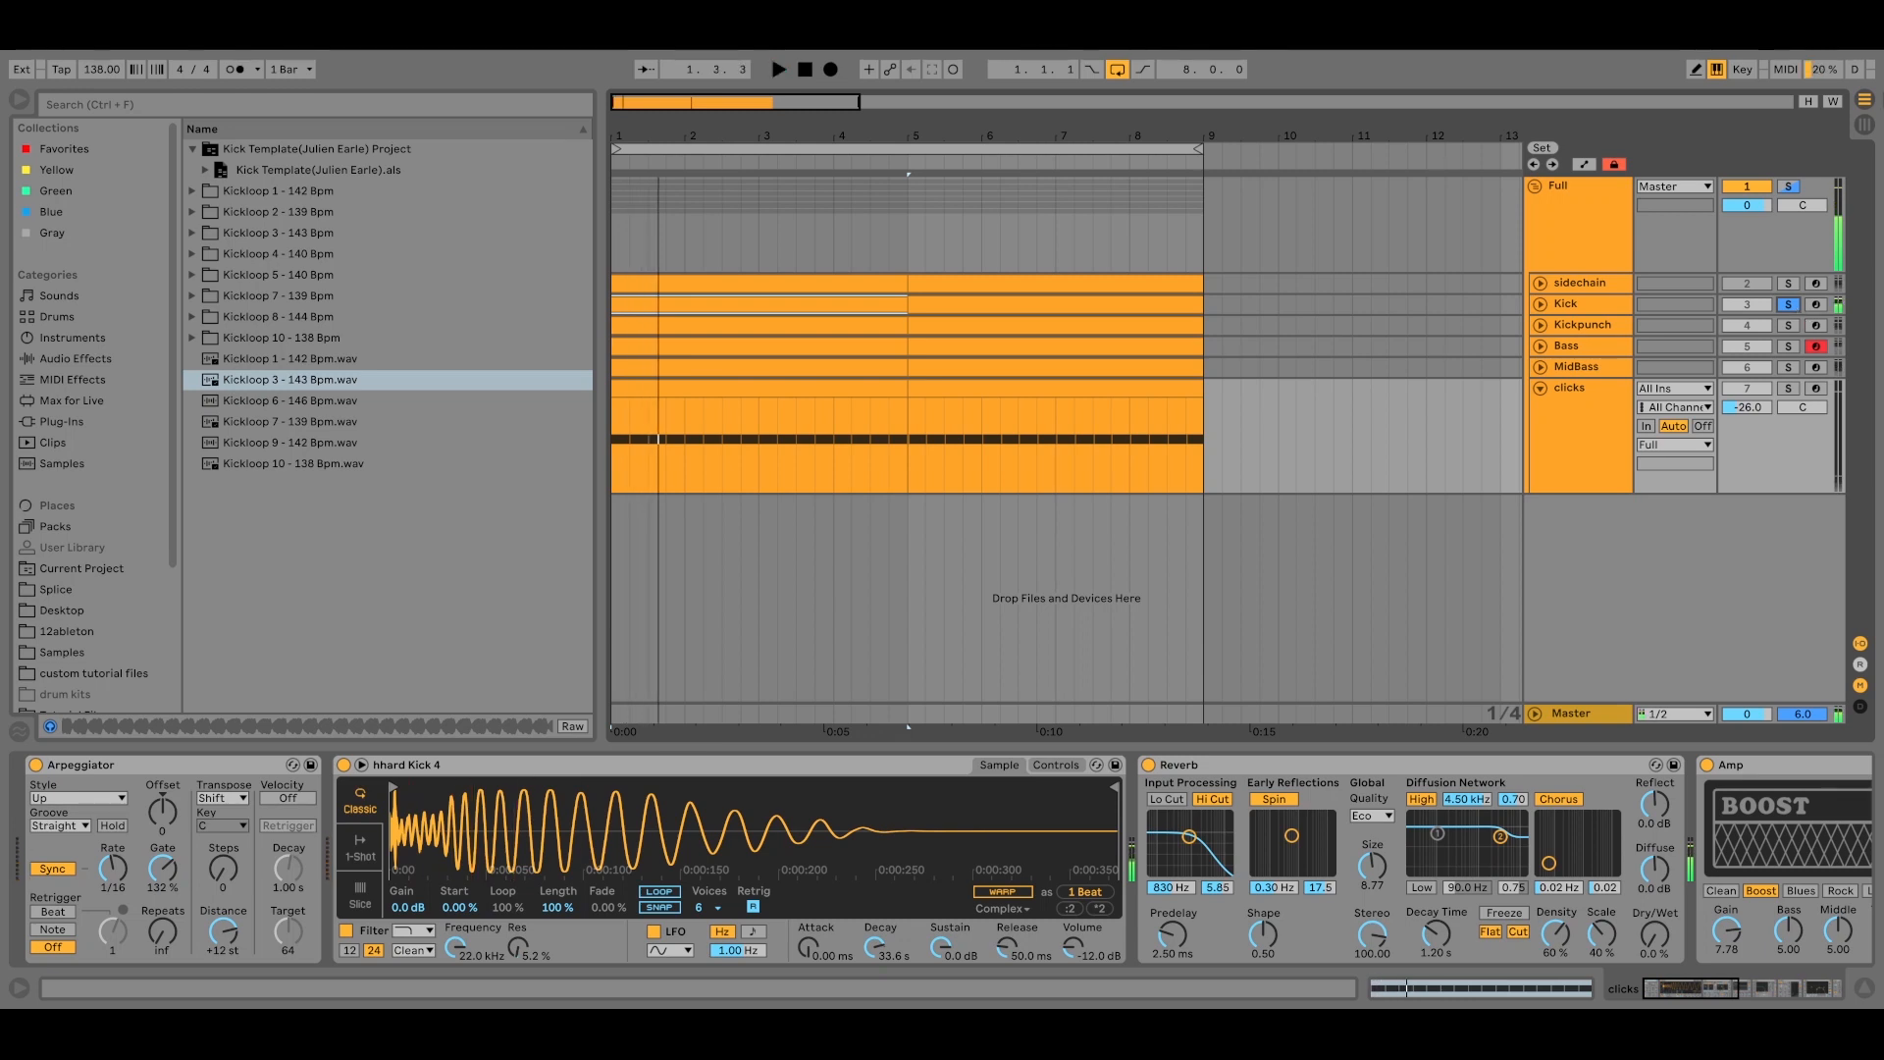
# Show the devices of the Kickpunch, Bass and MidBass tracks one after another.
pyautogui.click(1566, 328)
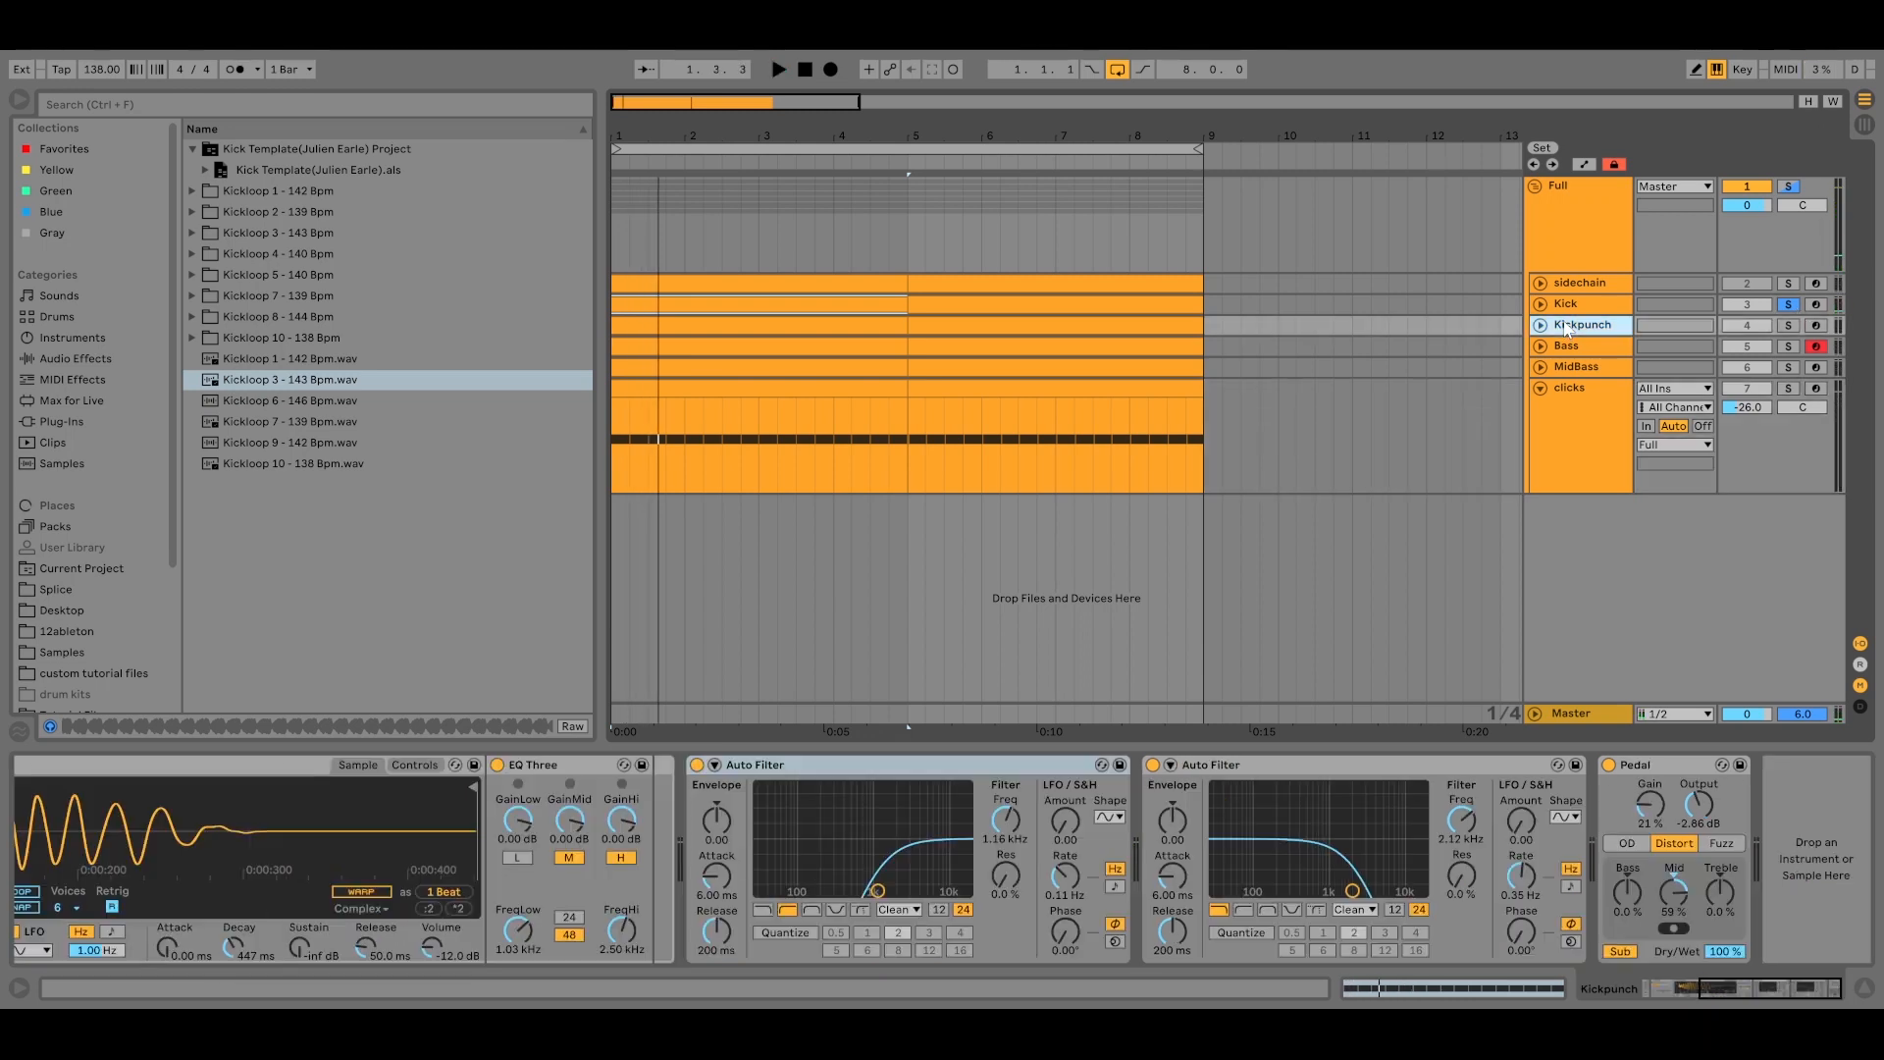
pyautogui.press('Down')
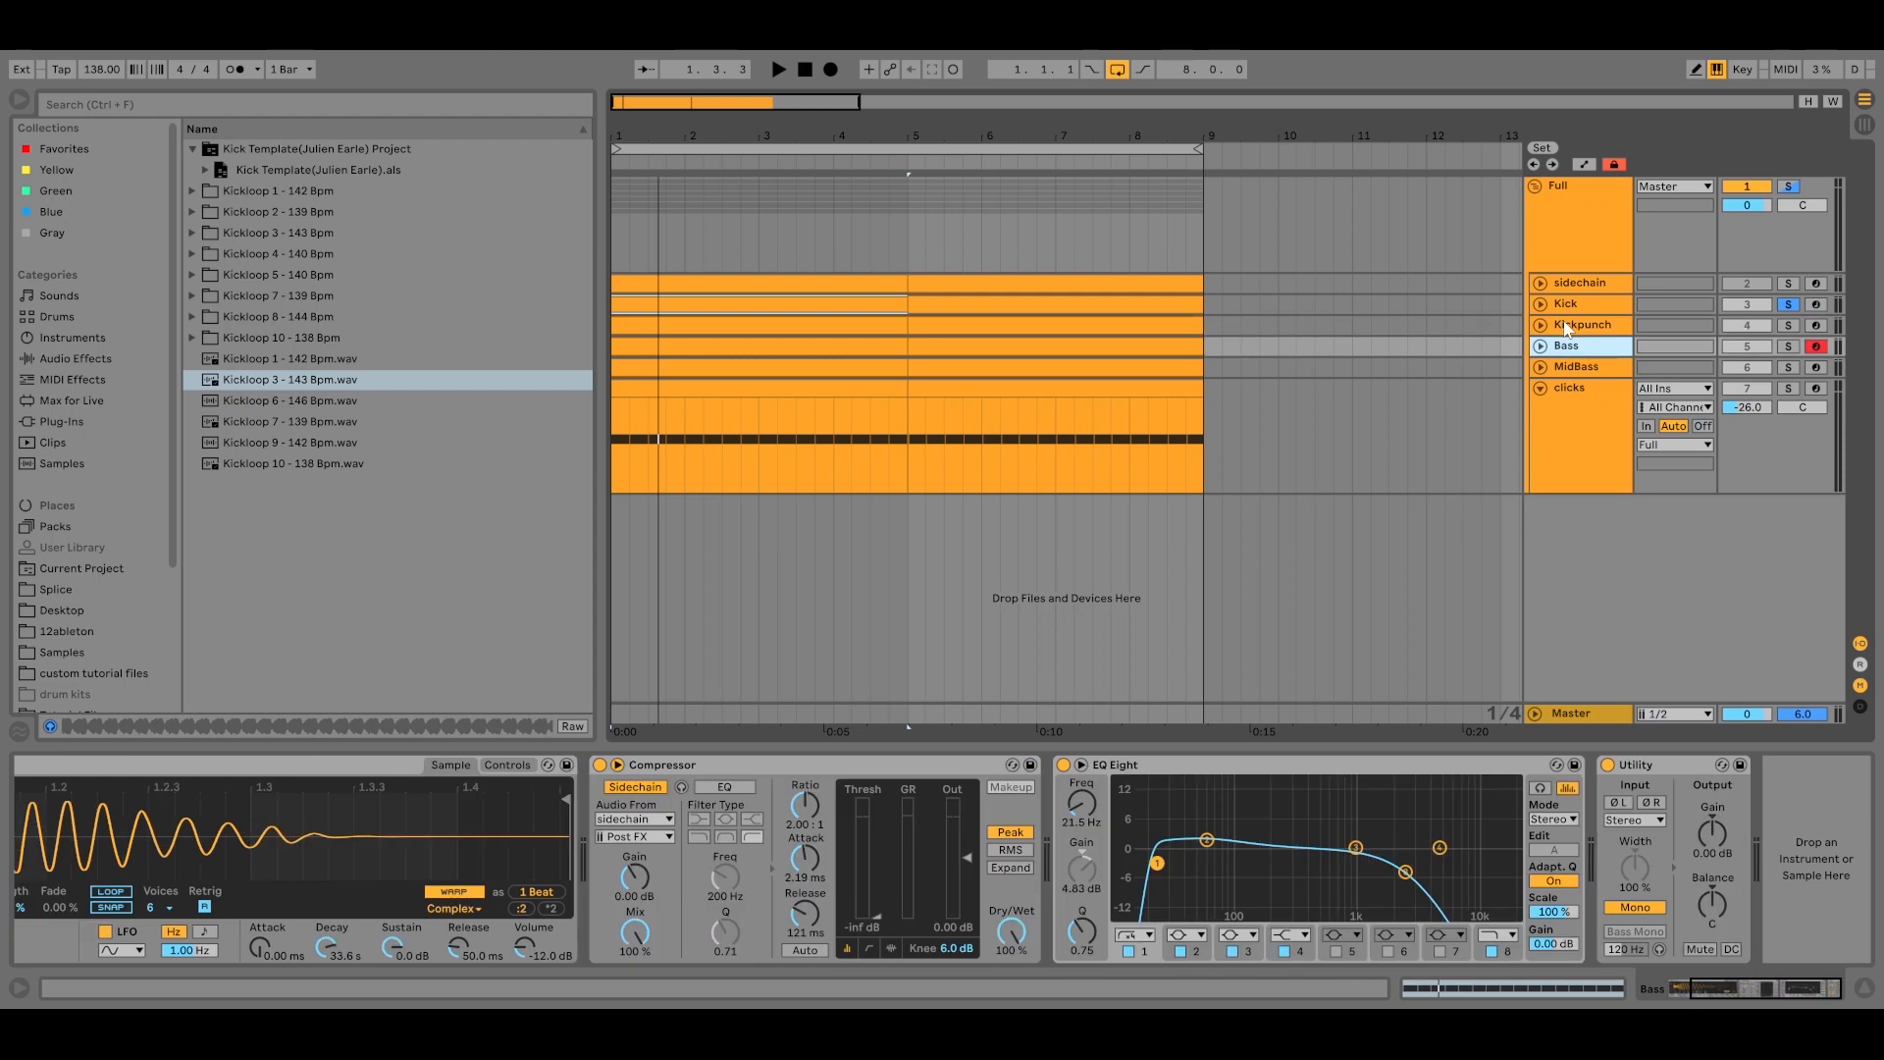
pyautogui.press('Down')
# Start playback with the Kick soloed, and remove its solo to hear all layers together.
pyautogui.press('space')
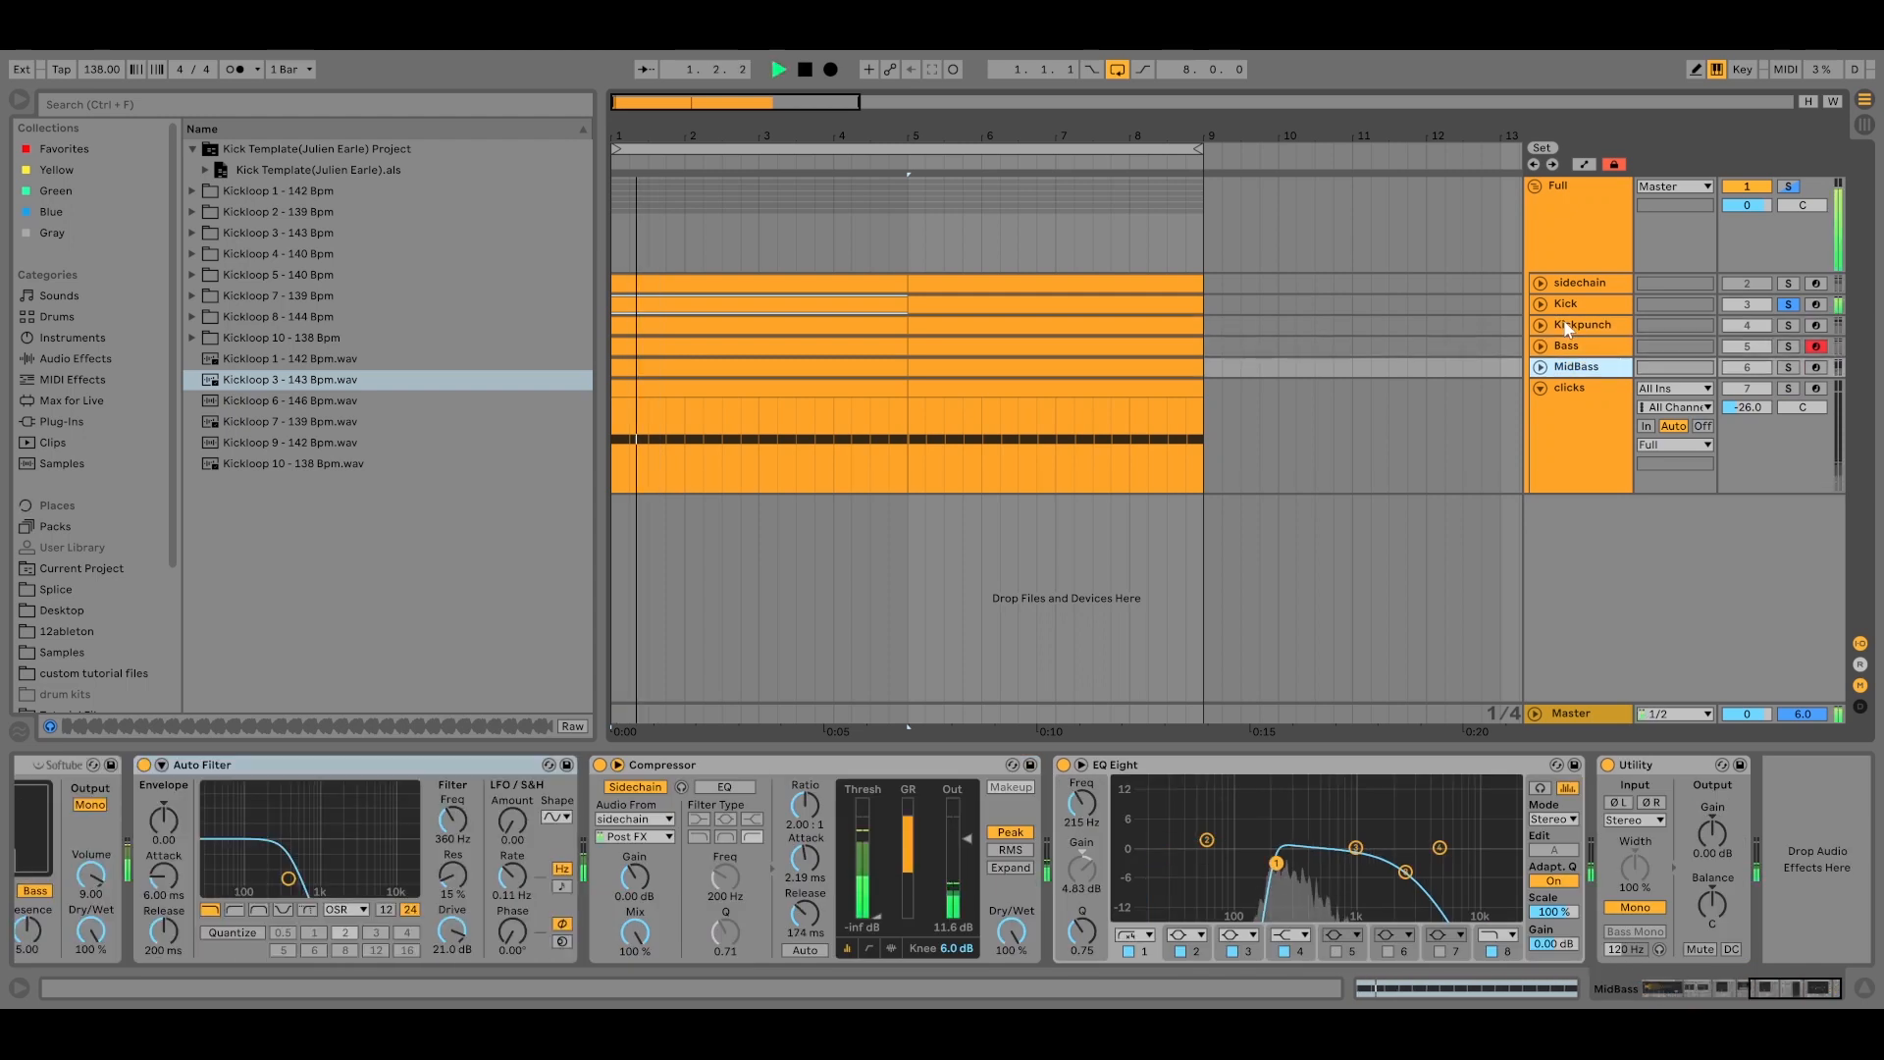
pyautogui.click(1793, 308)
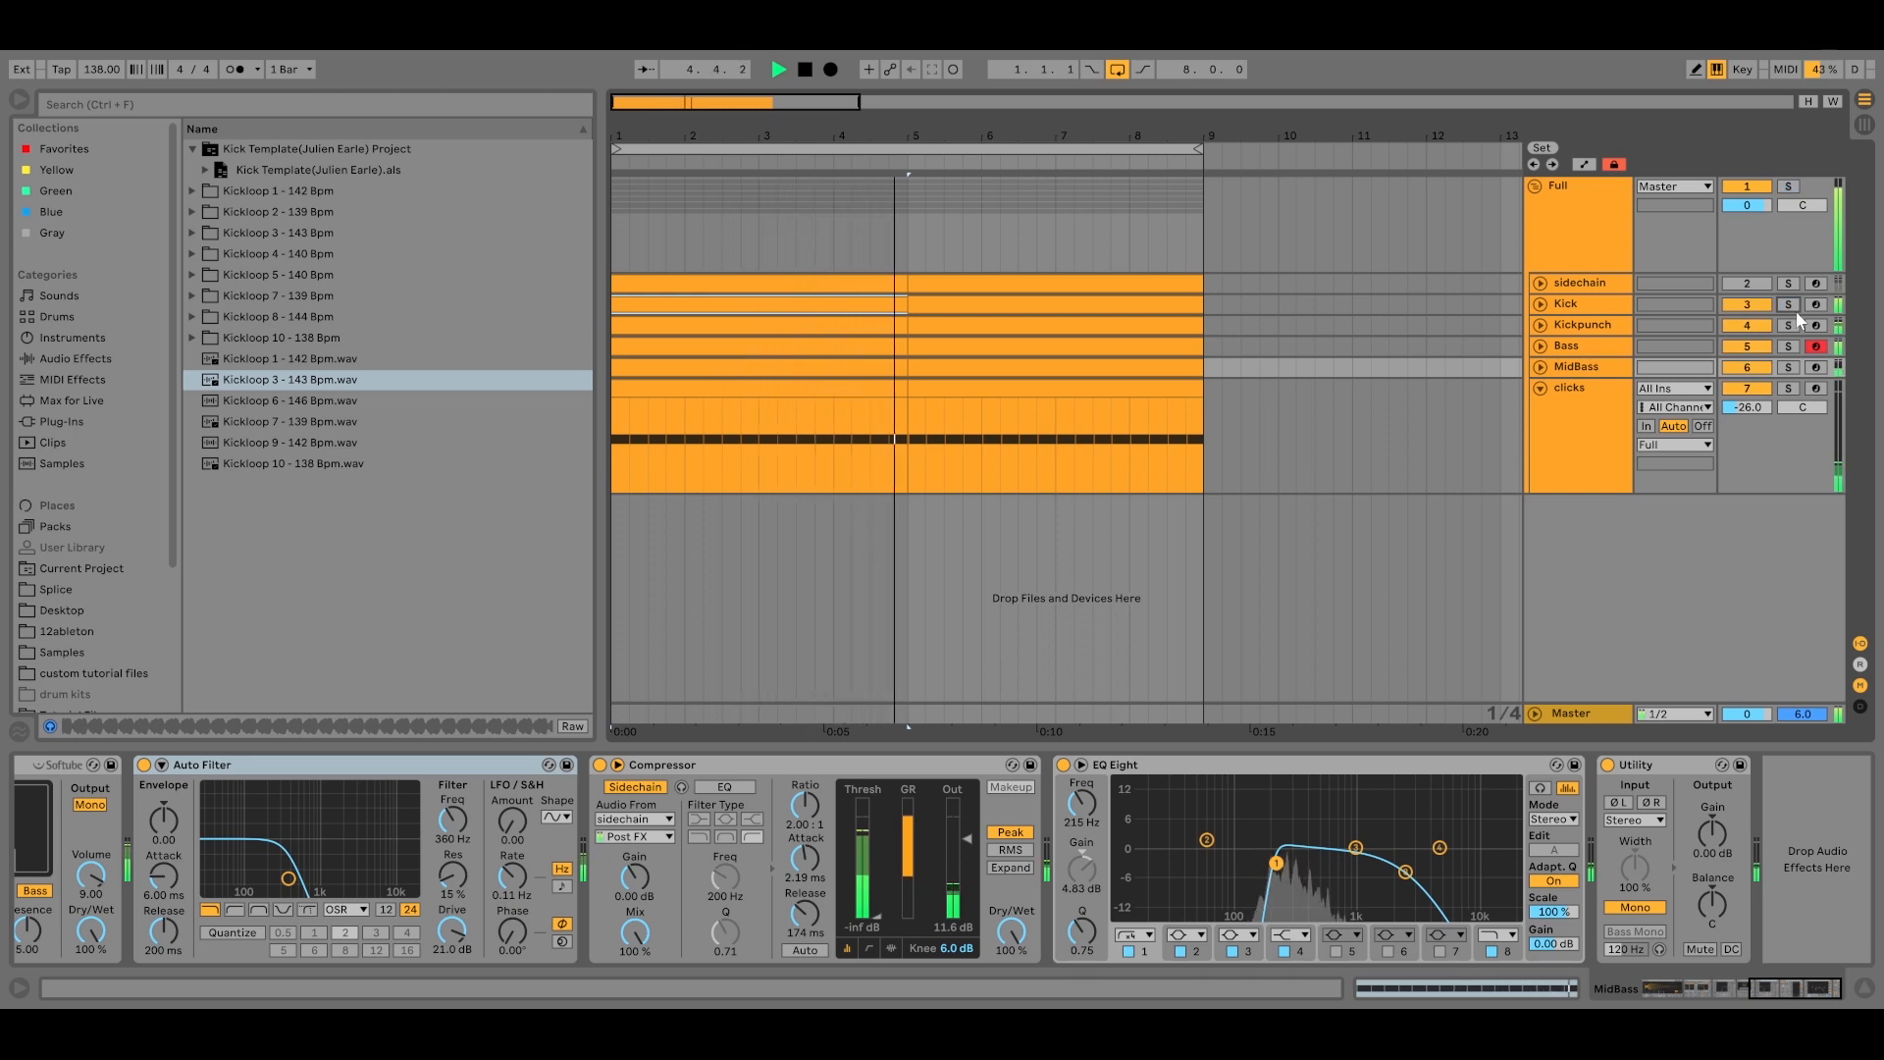
pyautogui.press('space')
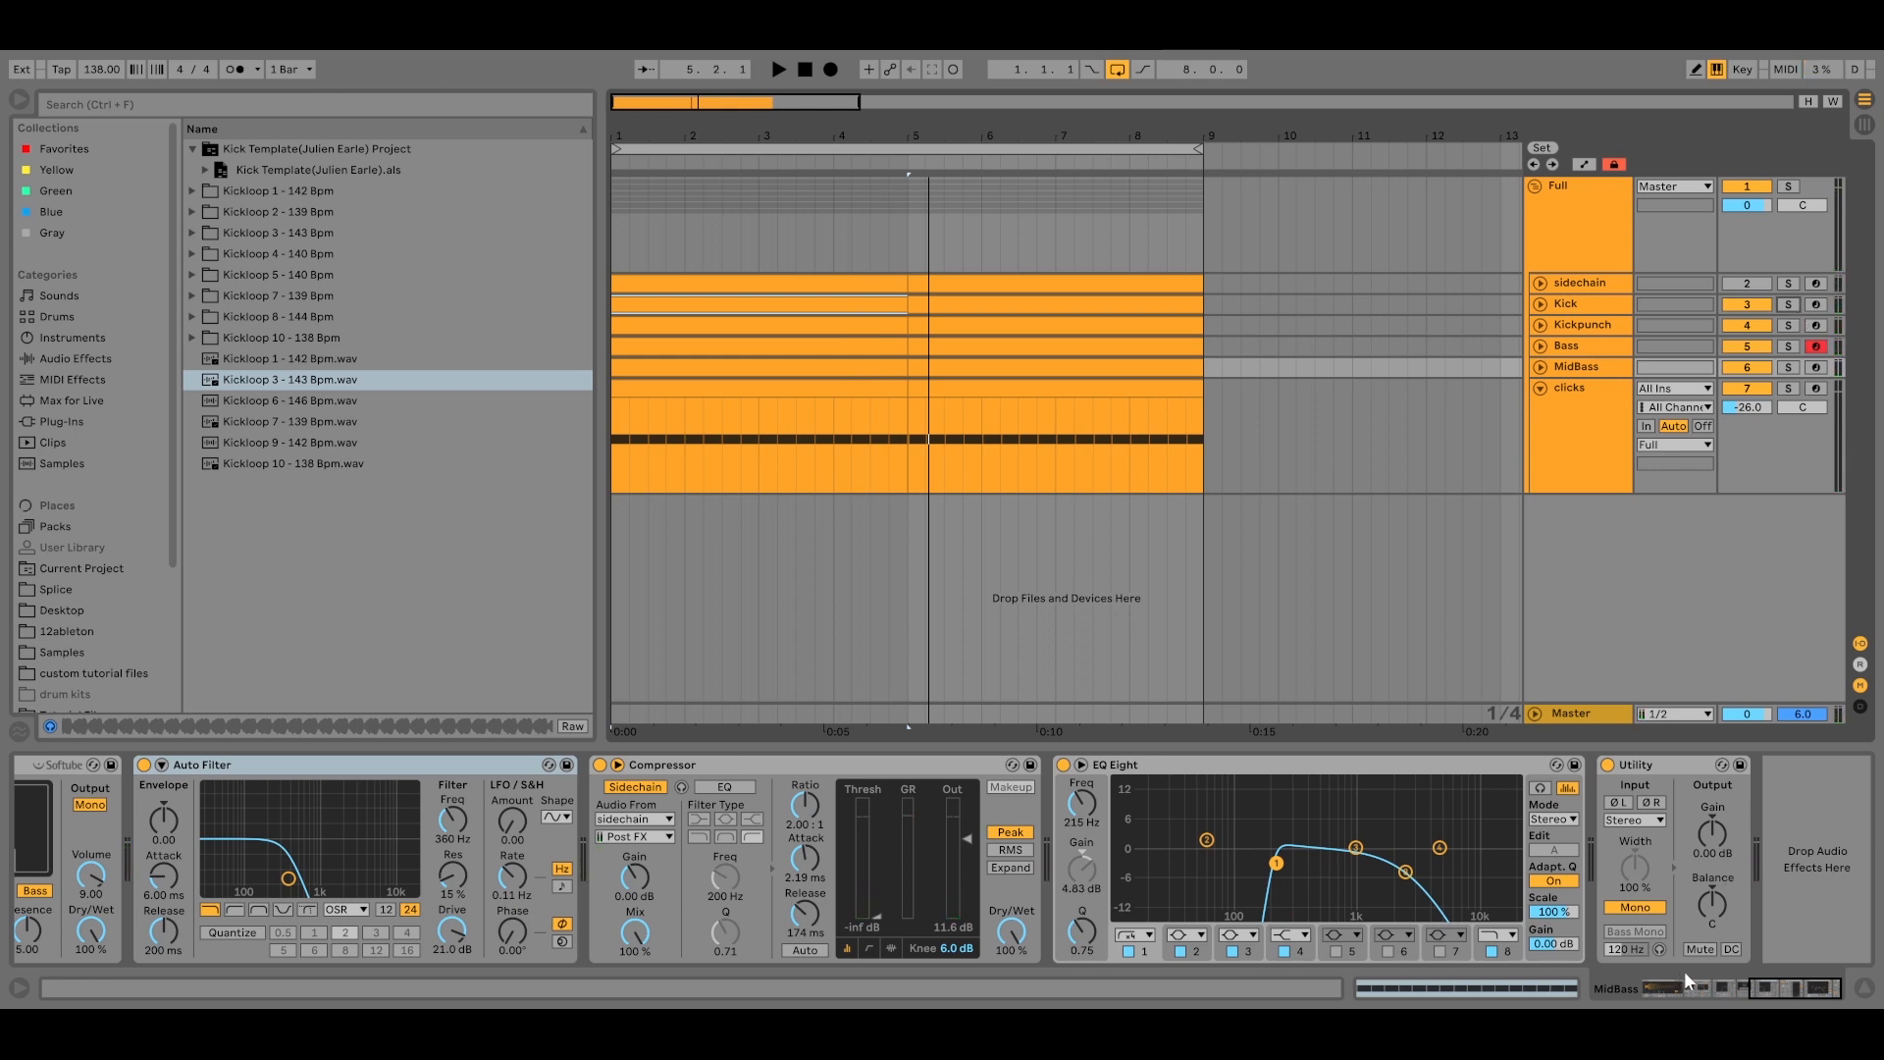
# Review the start of the MidBass device chain, and show the Kick track's devices.
pyautogui.click(1707, 987)
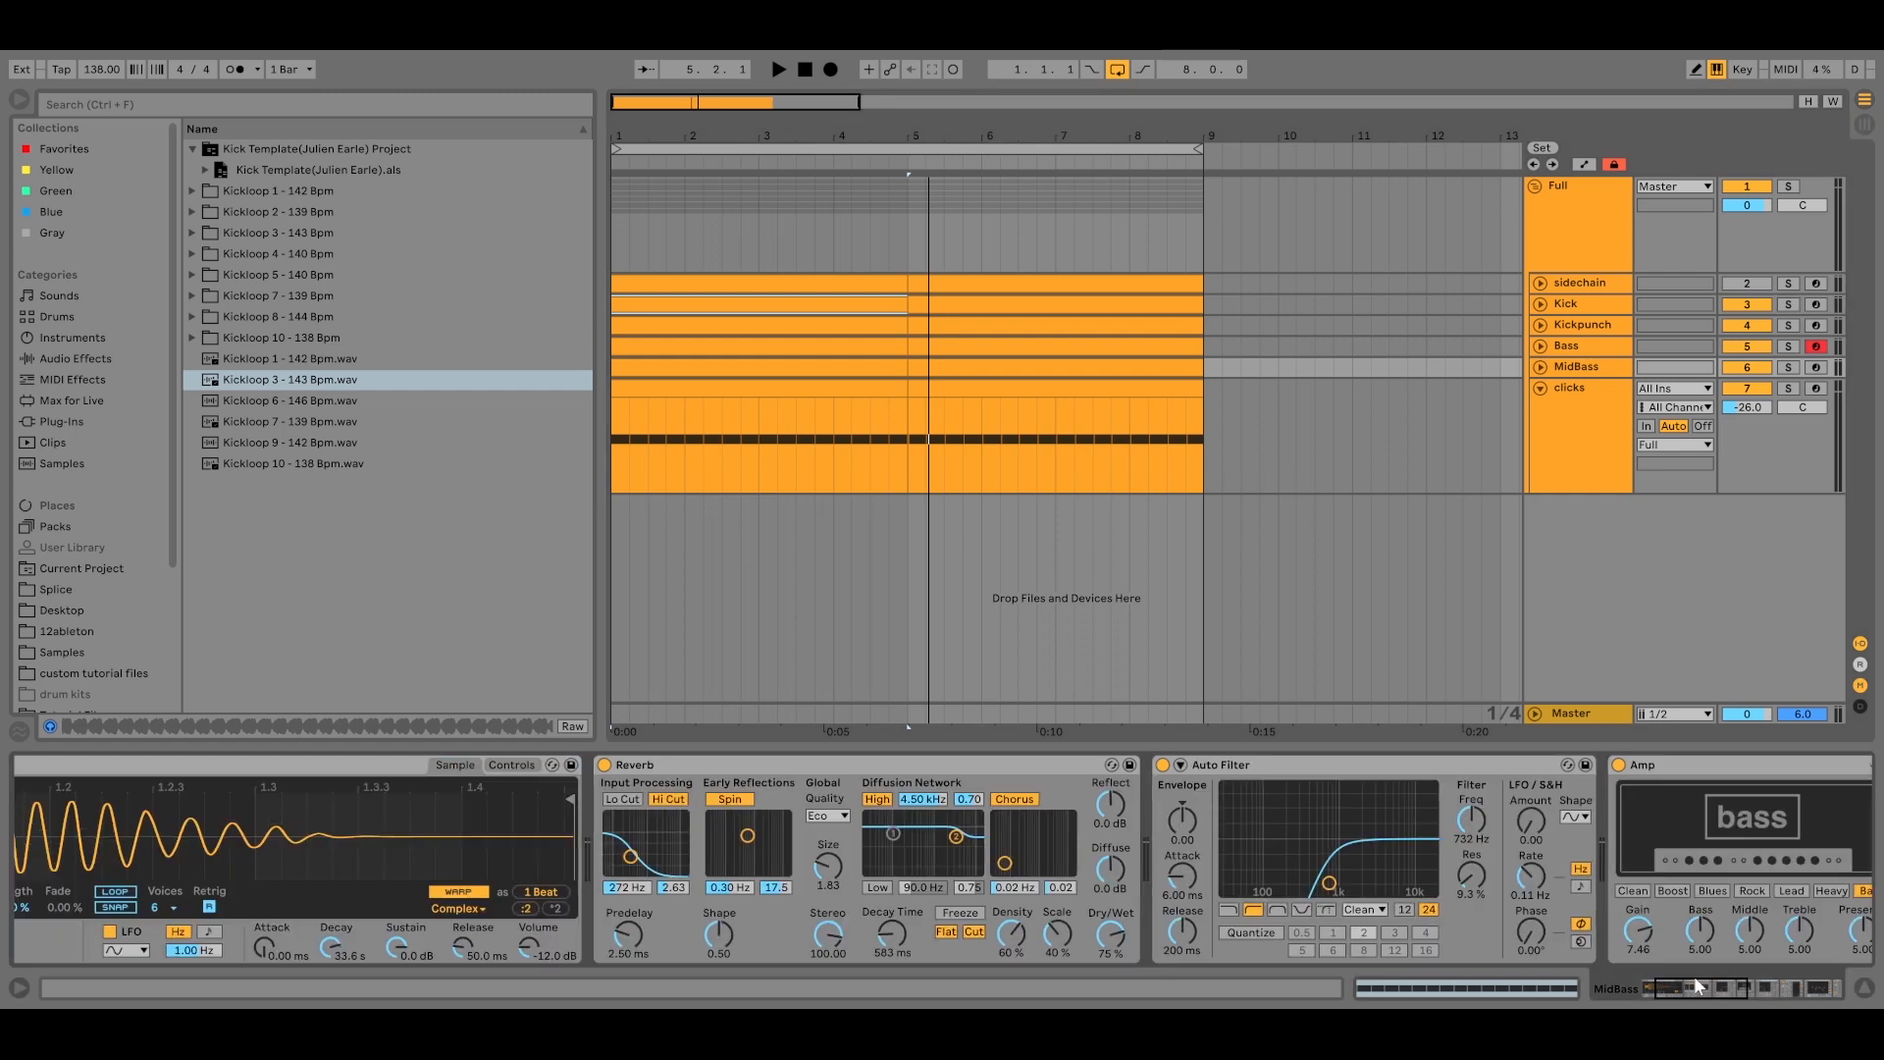
pyautogui.moveTo(1694, 985); pyautogui.dragTo(1674, 989)
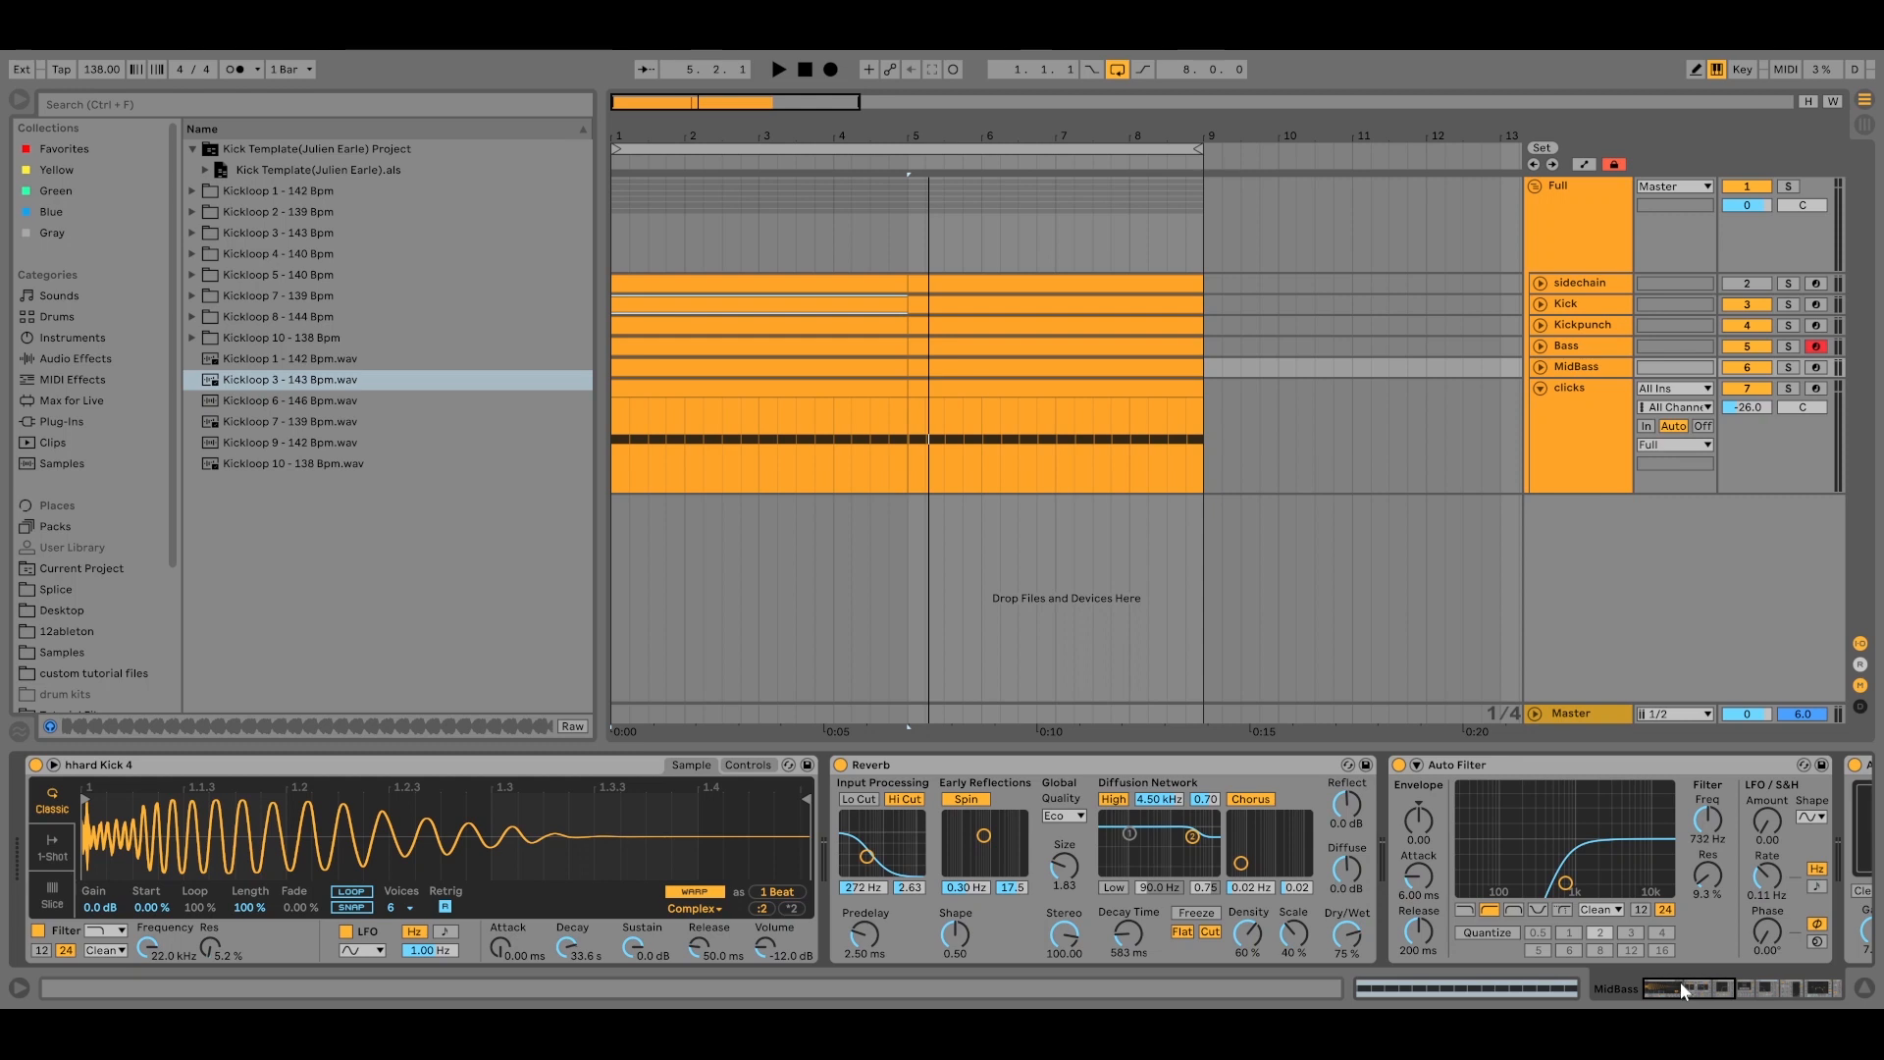
pyautogui.click(1560, 309)
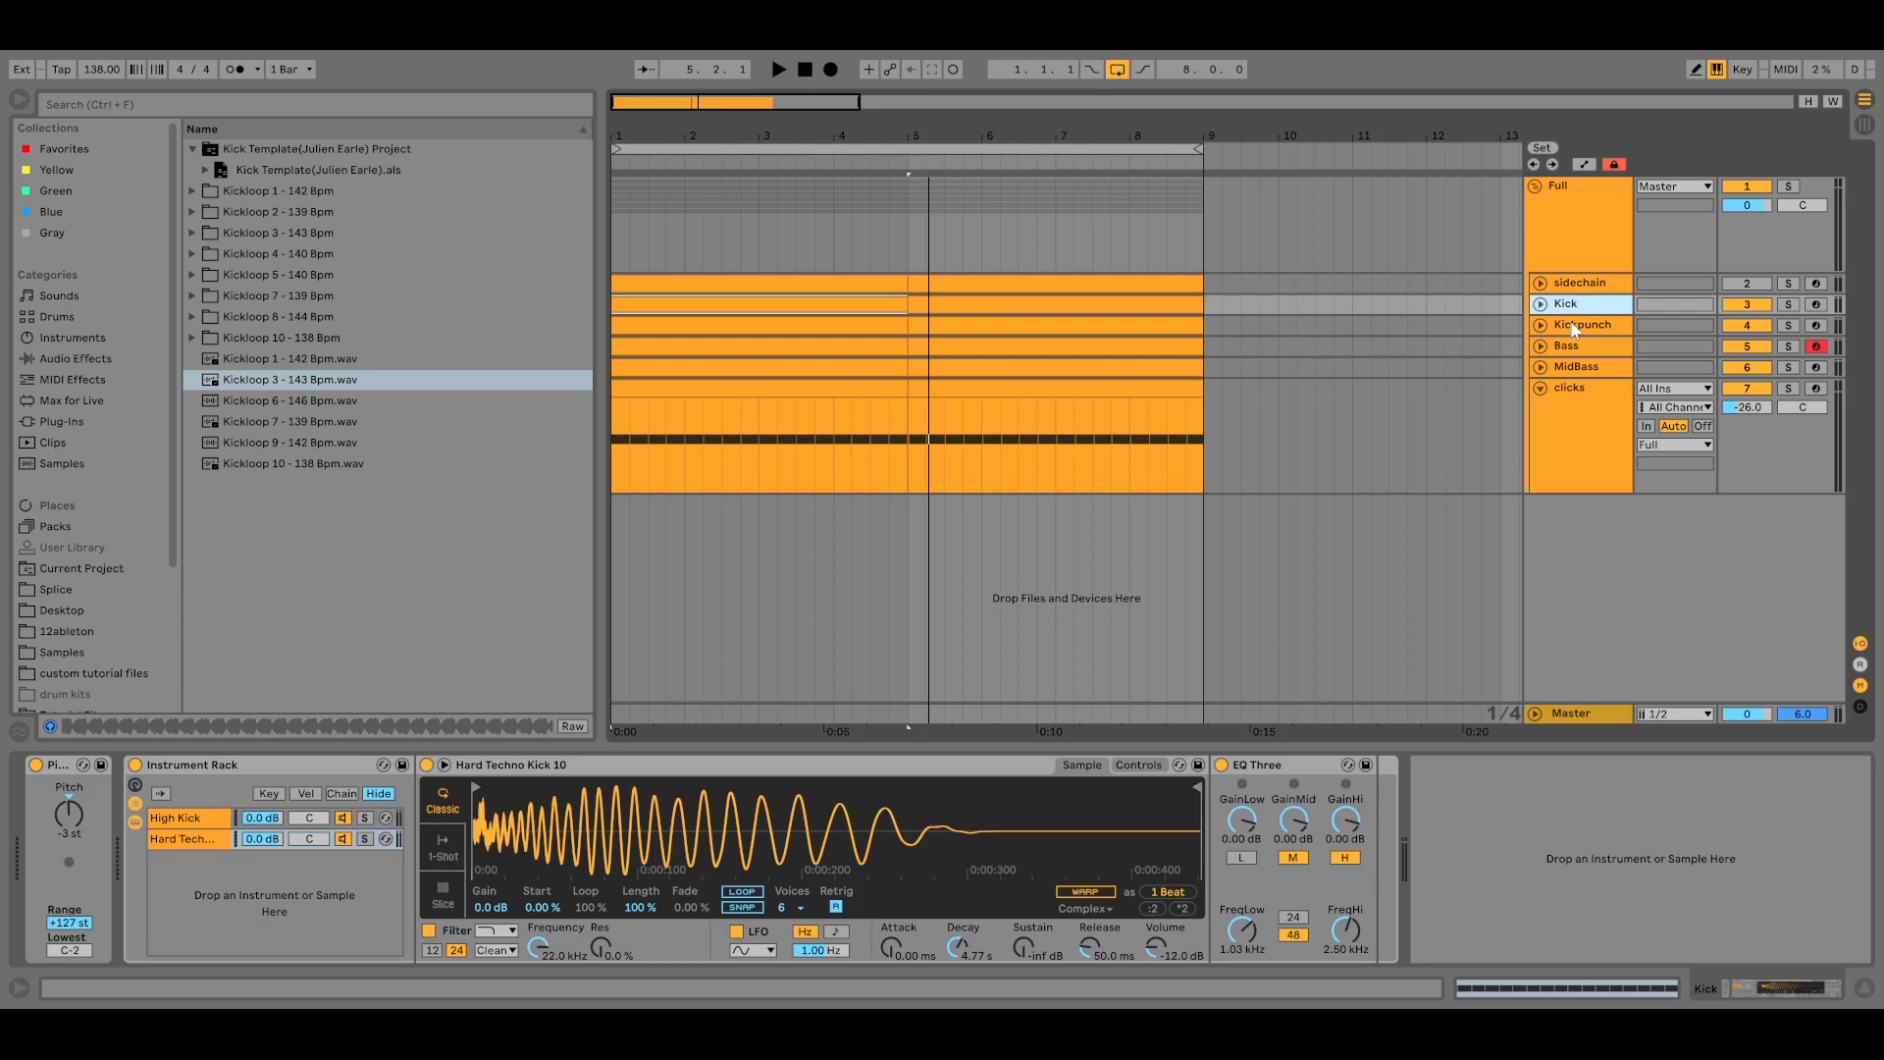
# Examine the start of the Hard Techno Kick 10 waveform on the Kickpunch track up close, and compare it with the Kick track's sampler.
pyautogui.click(1574, 326)
pyautogui.click(1655, 996)
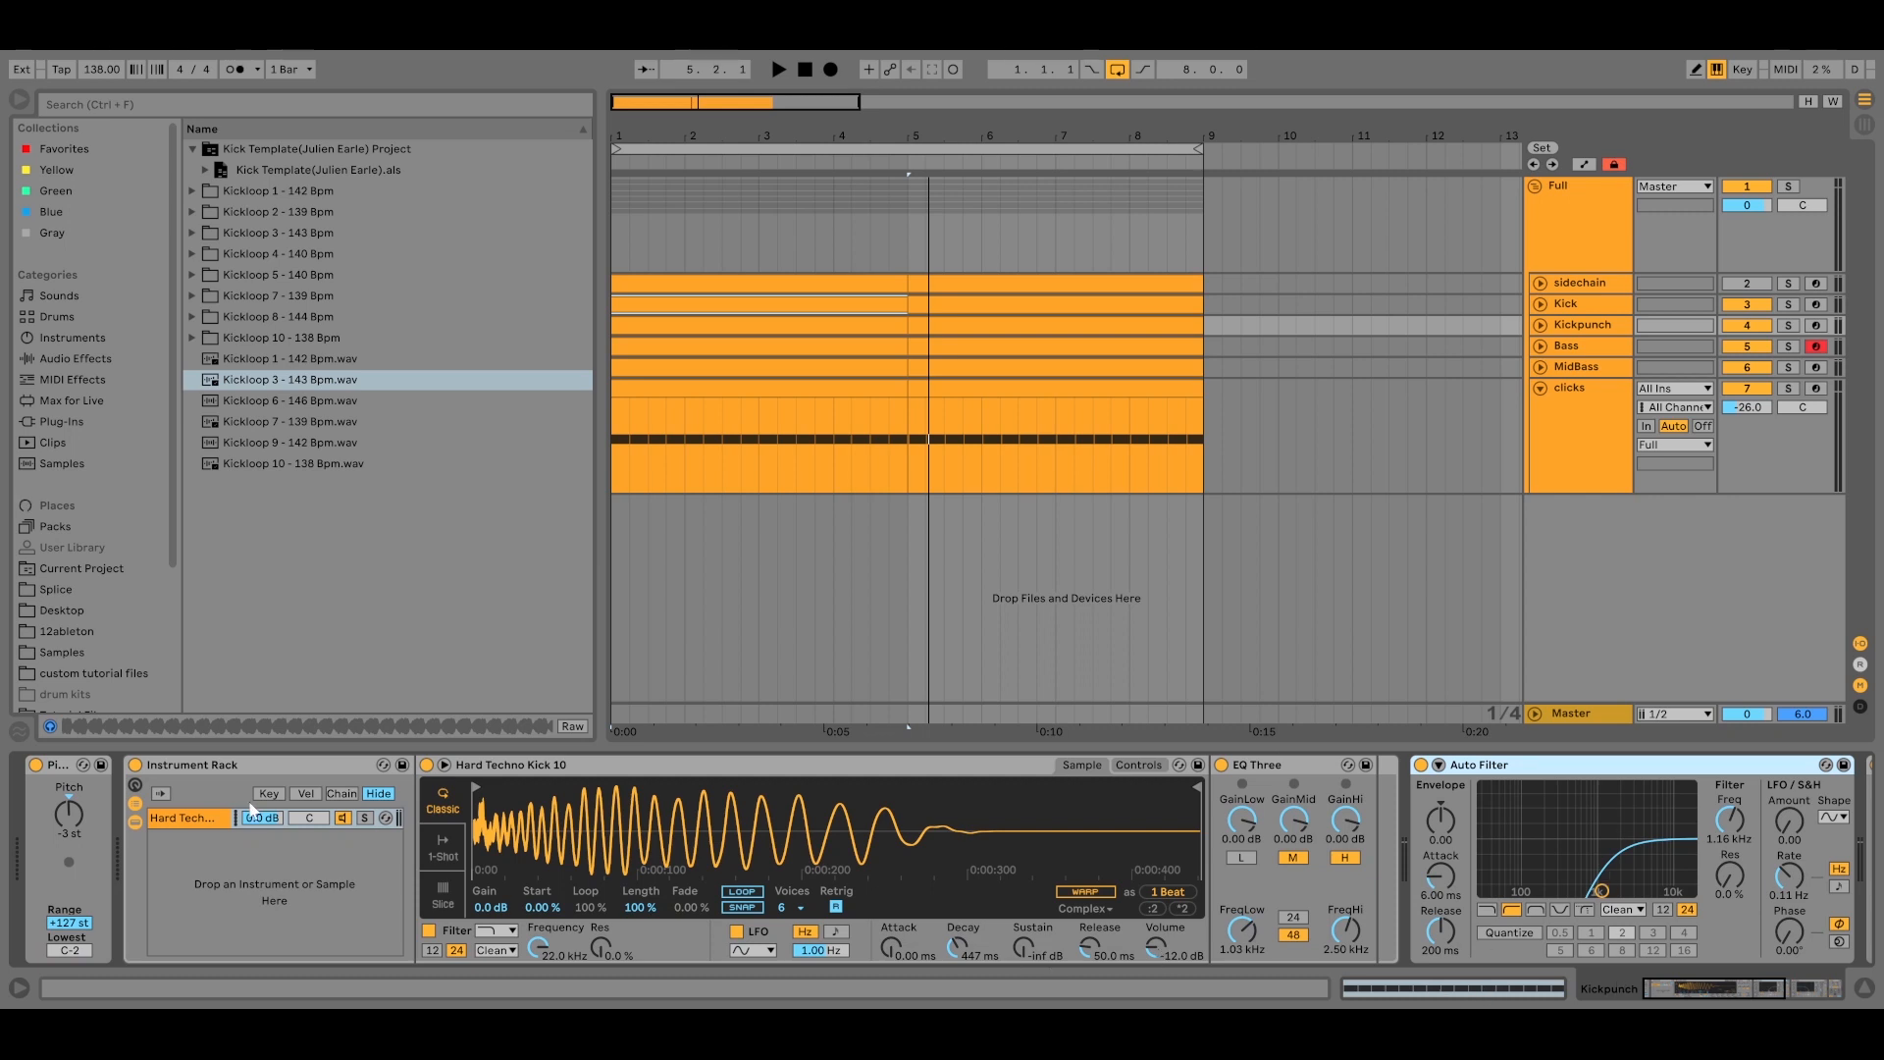
pyautogui.moveTo(545, 837); pyautogui.dragTo(545, 966)
pyautogui.moveTo(537, 860); pyautogui.dragTo(540, 800)
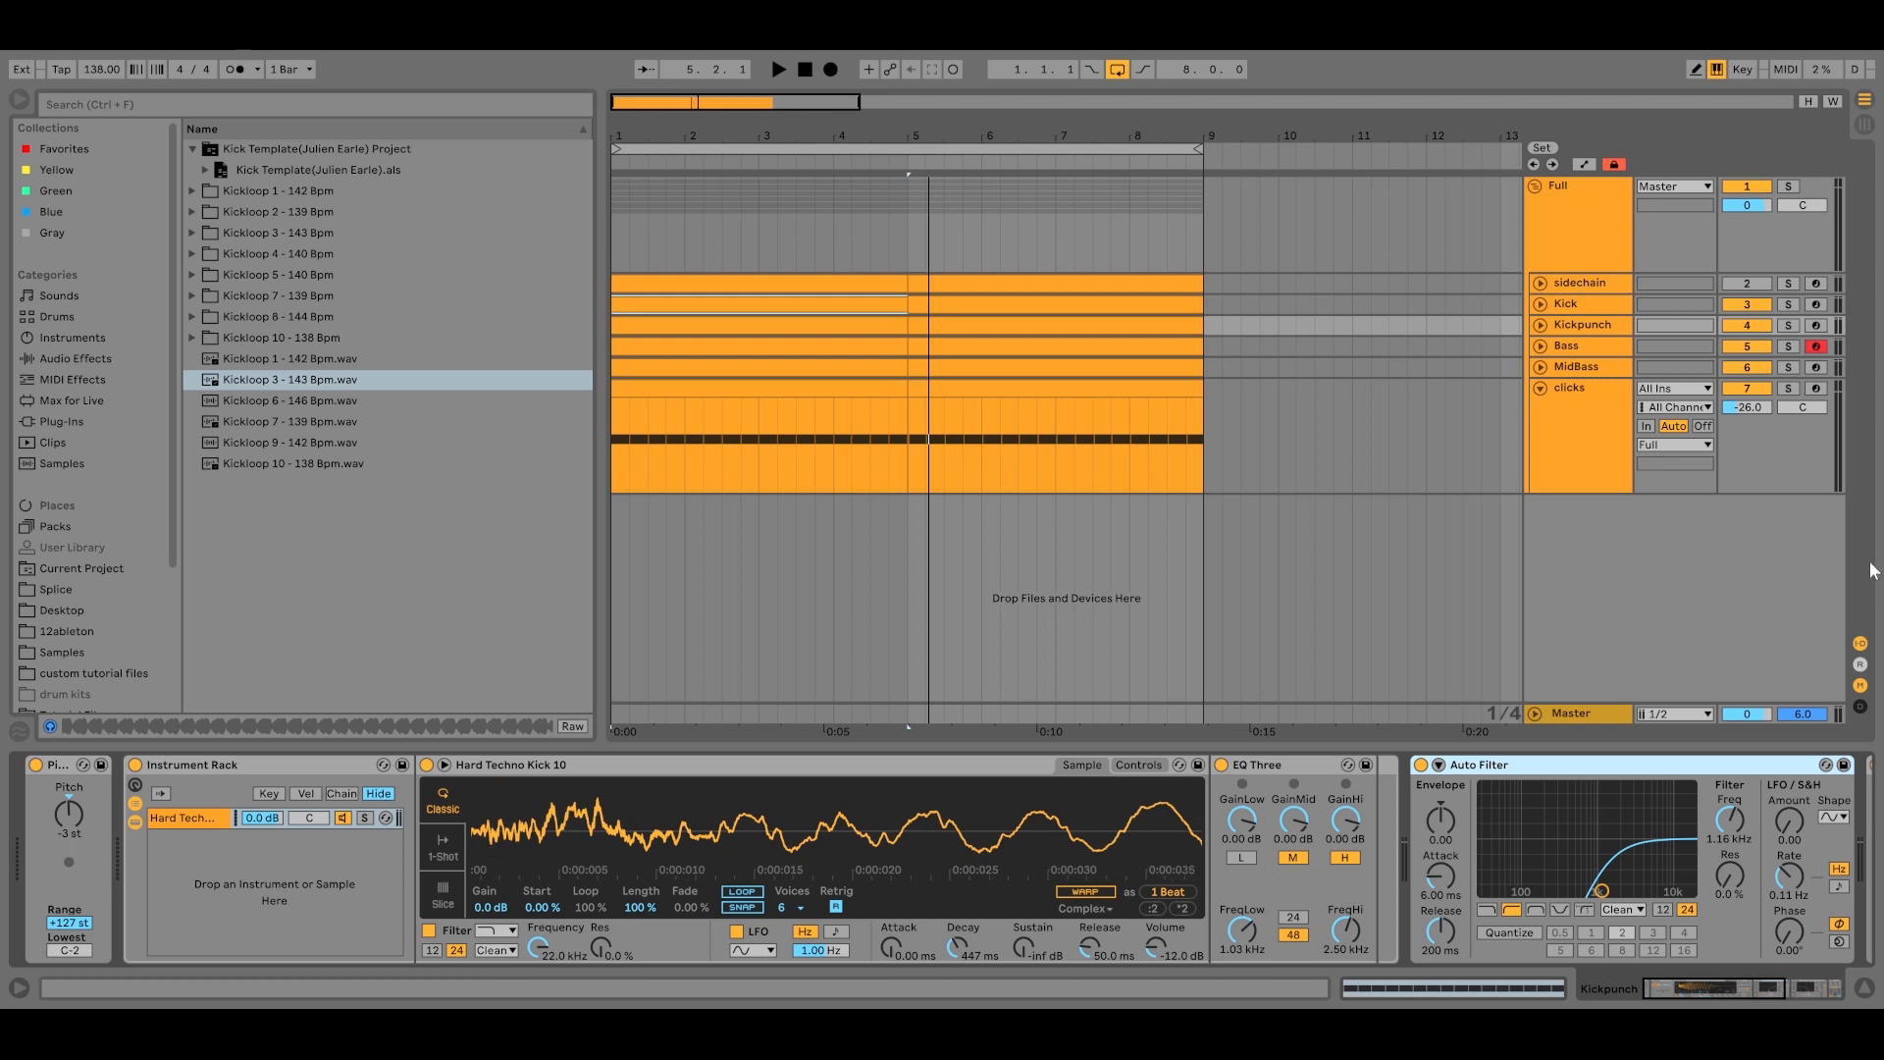
pyautogui.click(1564, 306)
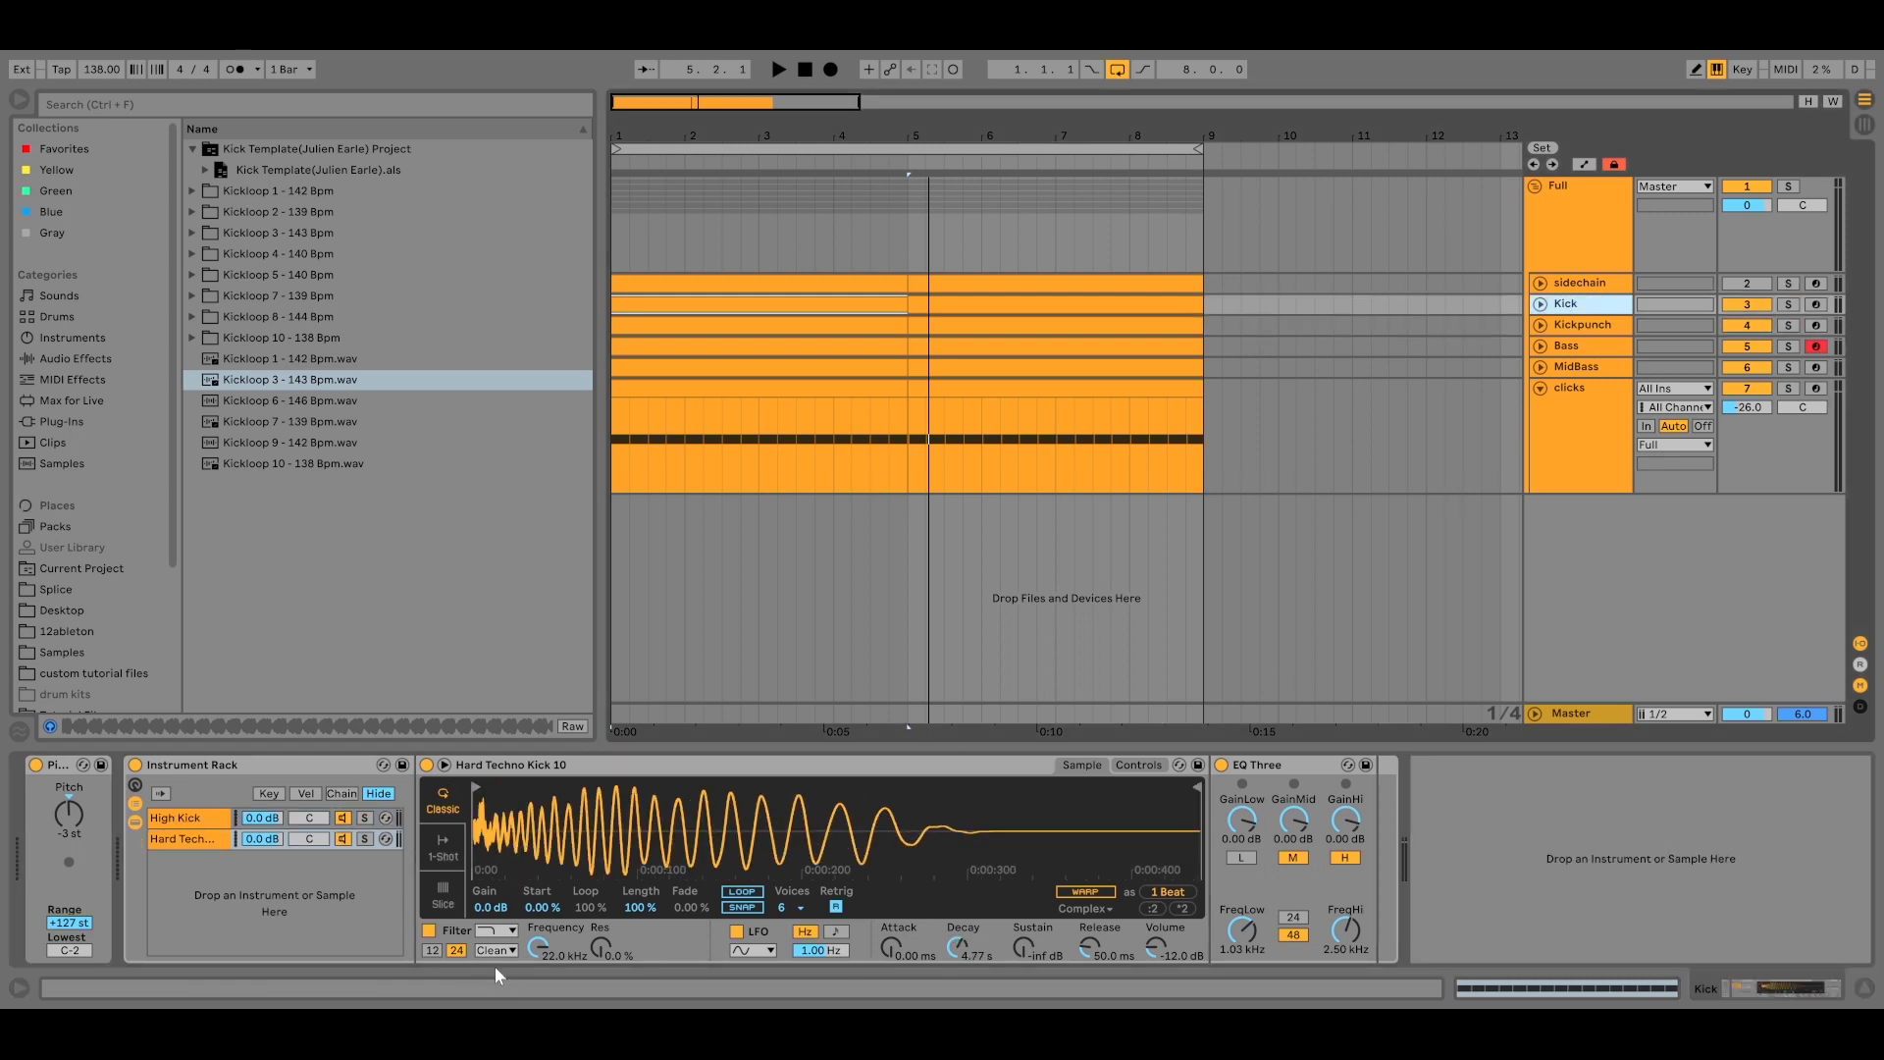
pyautogui.click(1570, 326)
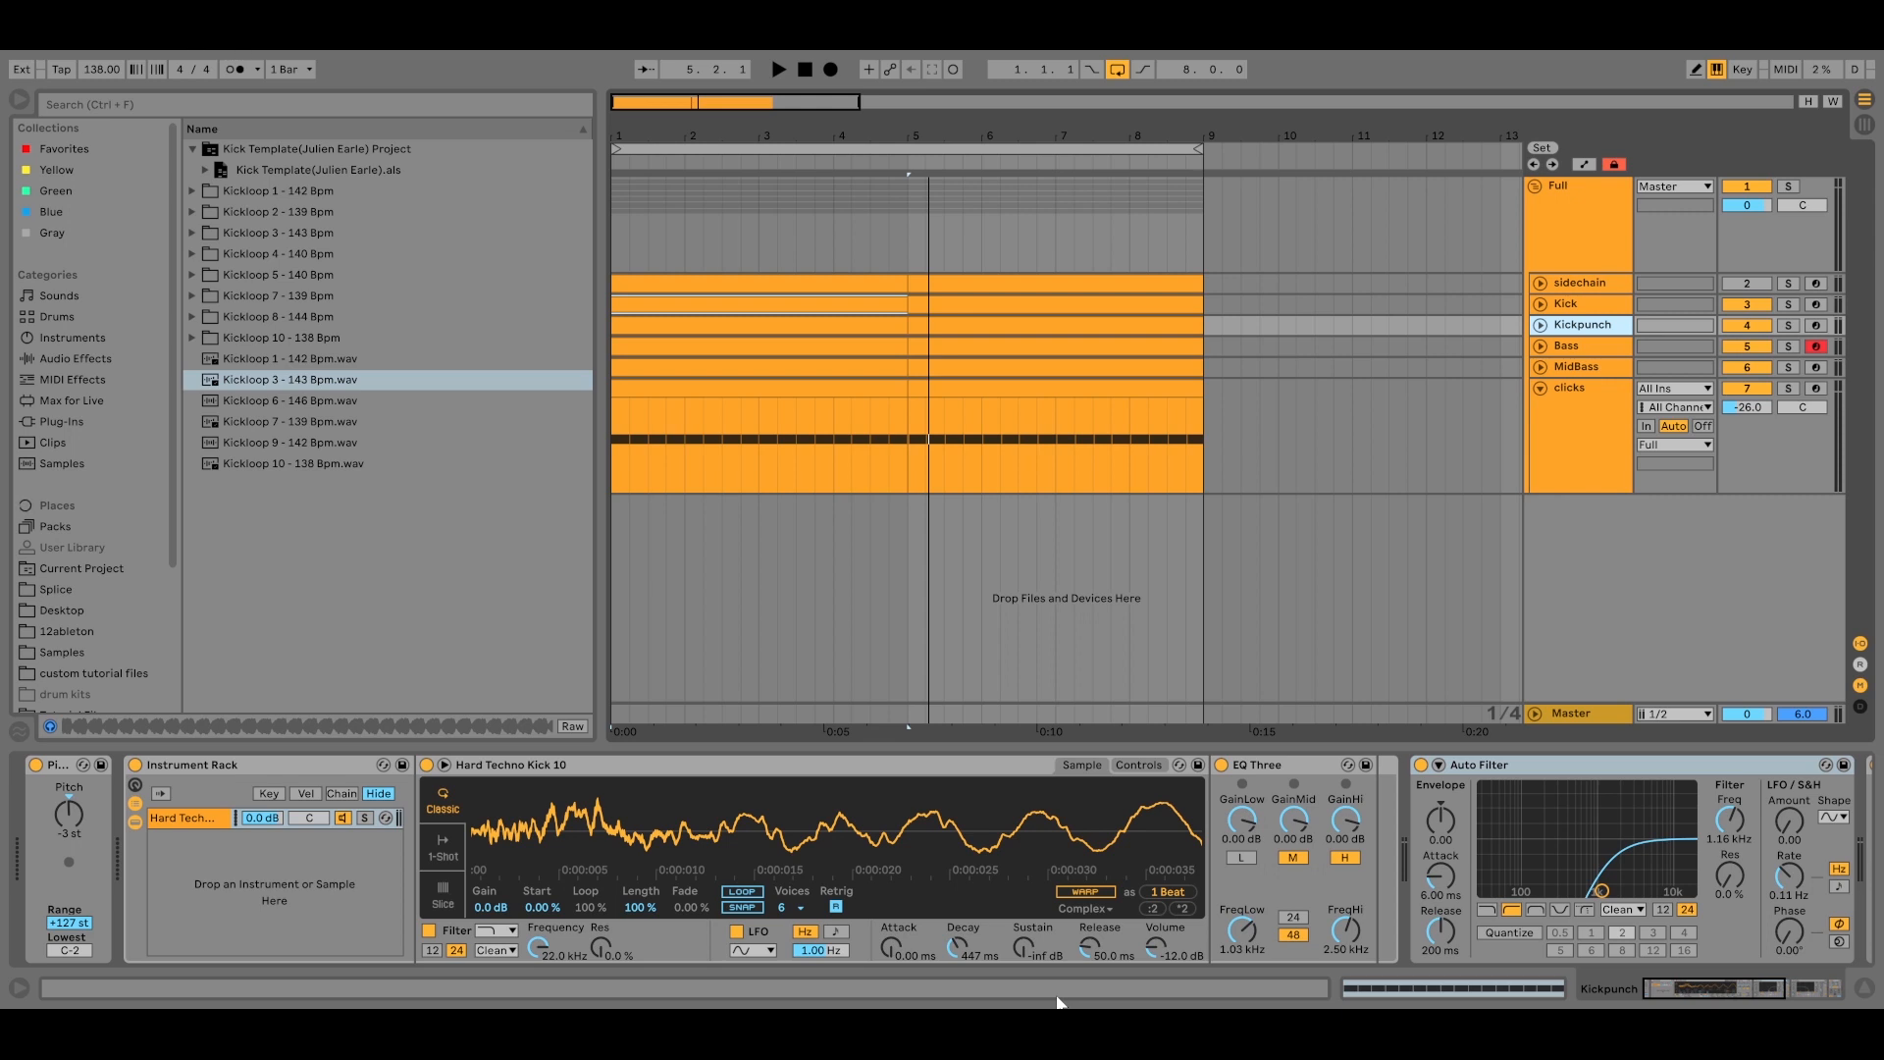
# Play all layers together briefly, and audition the Kick and Kickpunch tracks soloed together.
pyautogui.press('space')
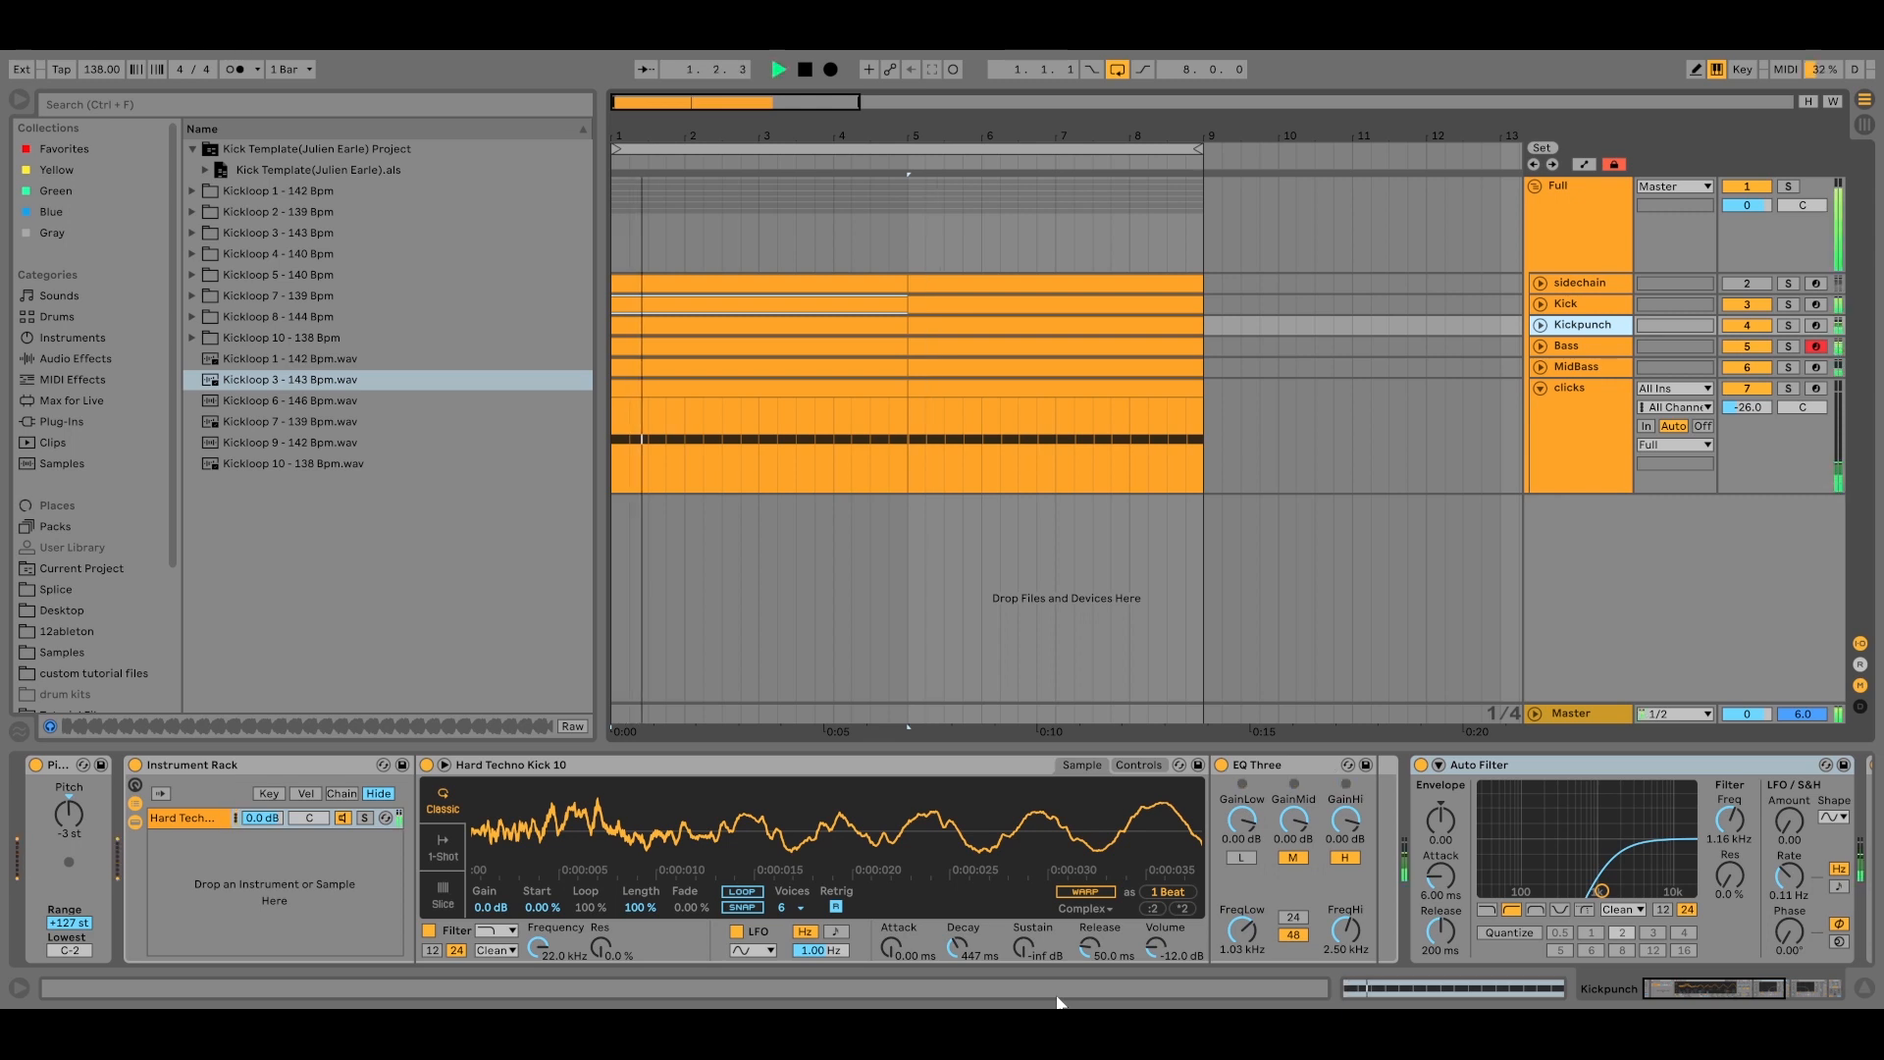
pyautogui.press('space')
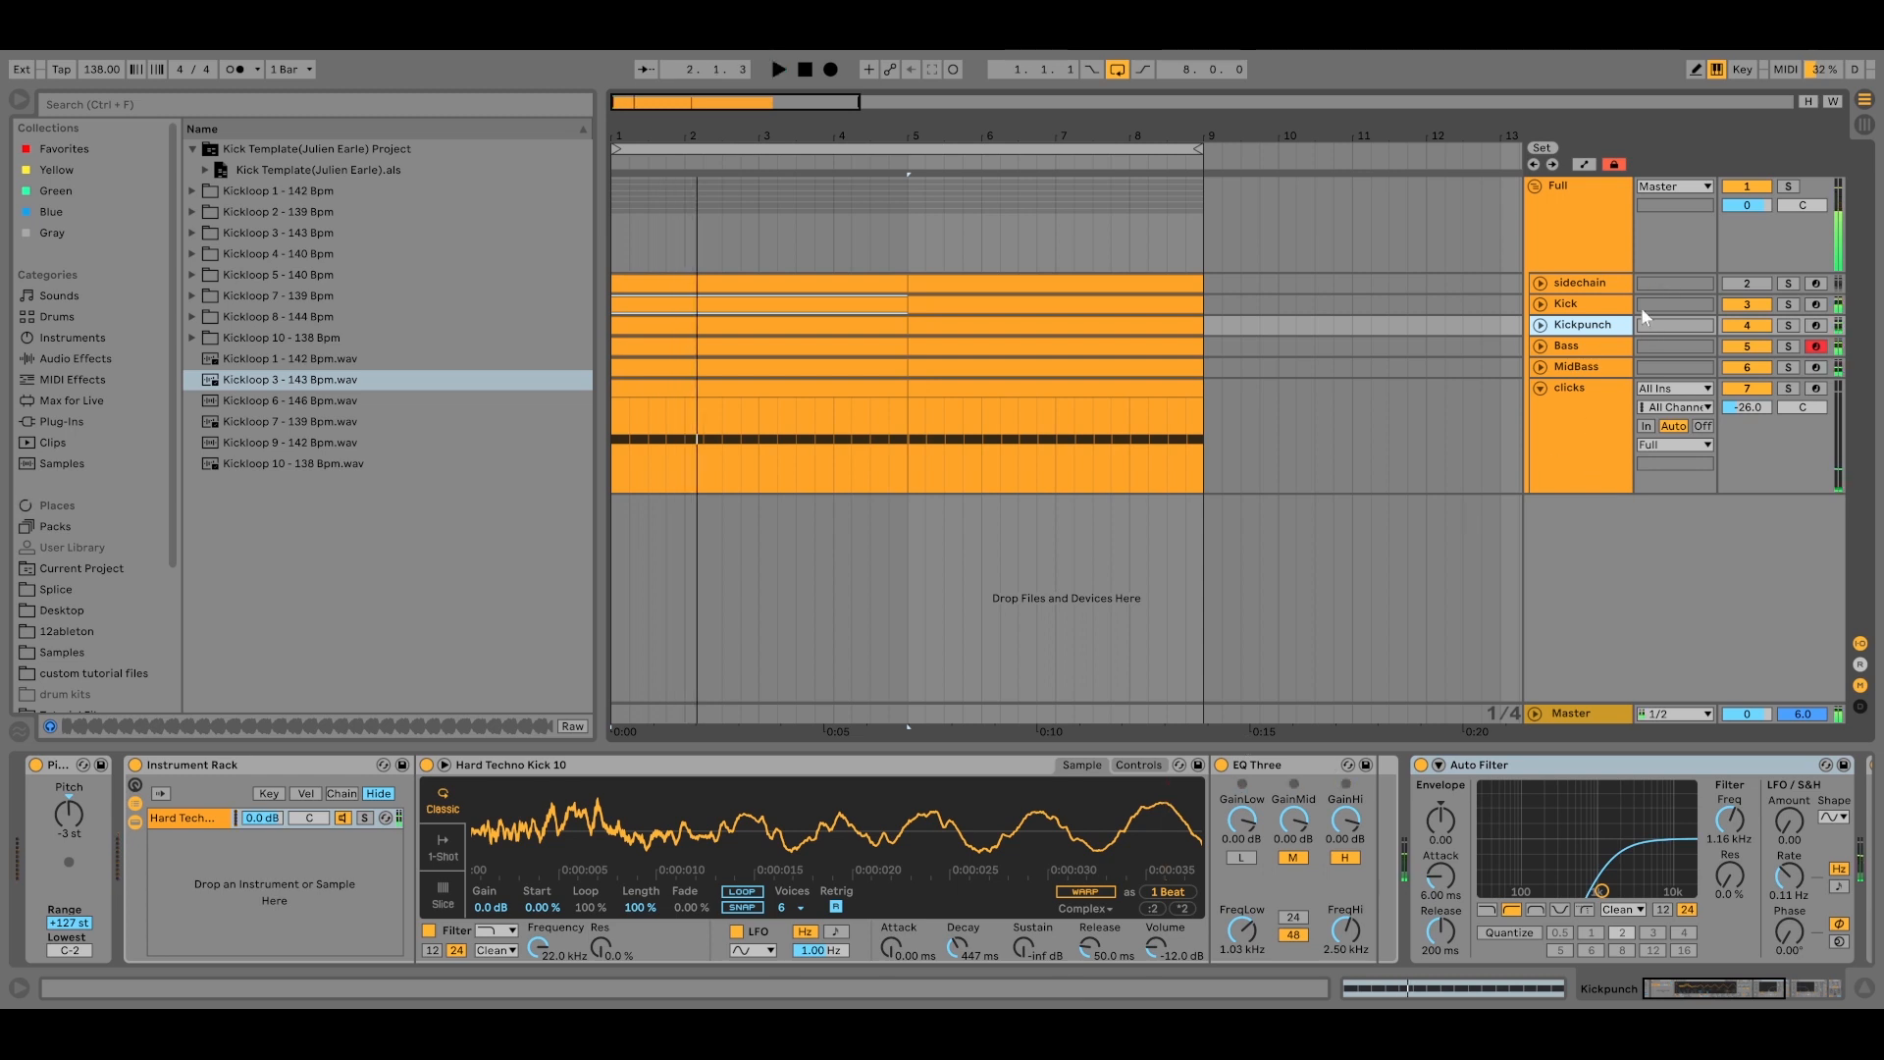
pyautogui.keyDown('shift'); pyautogui.click(1573, 306); pyautogui.keyUp('shift')
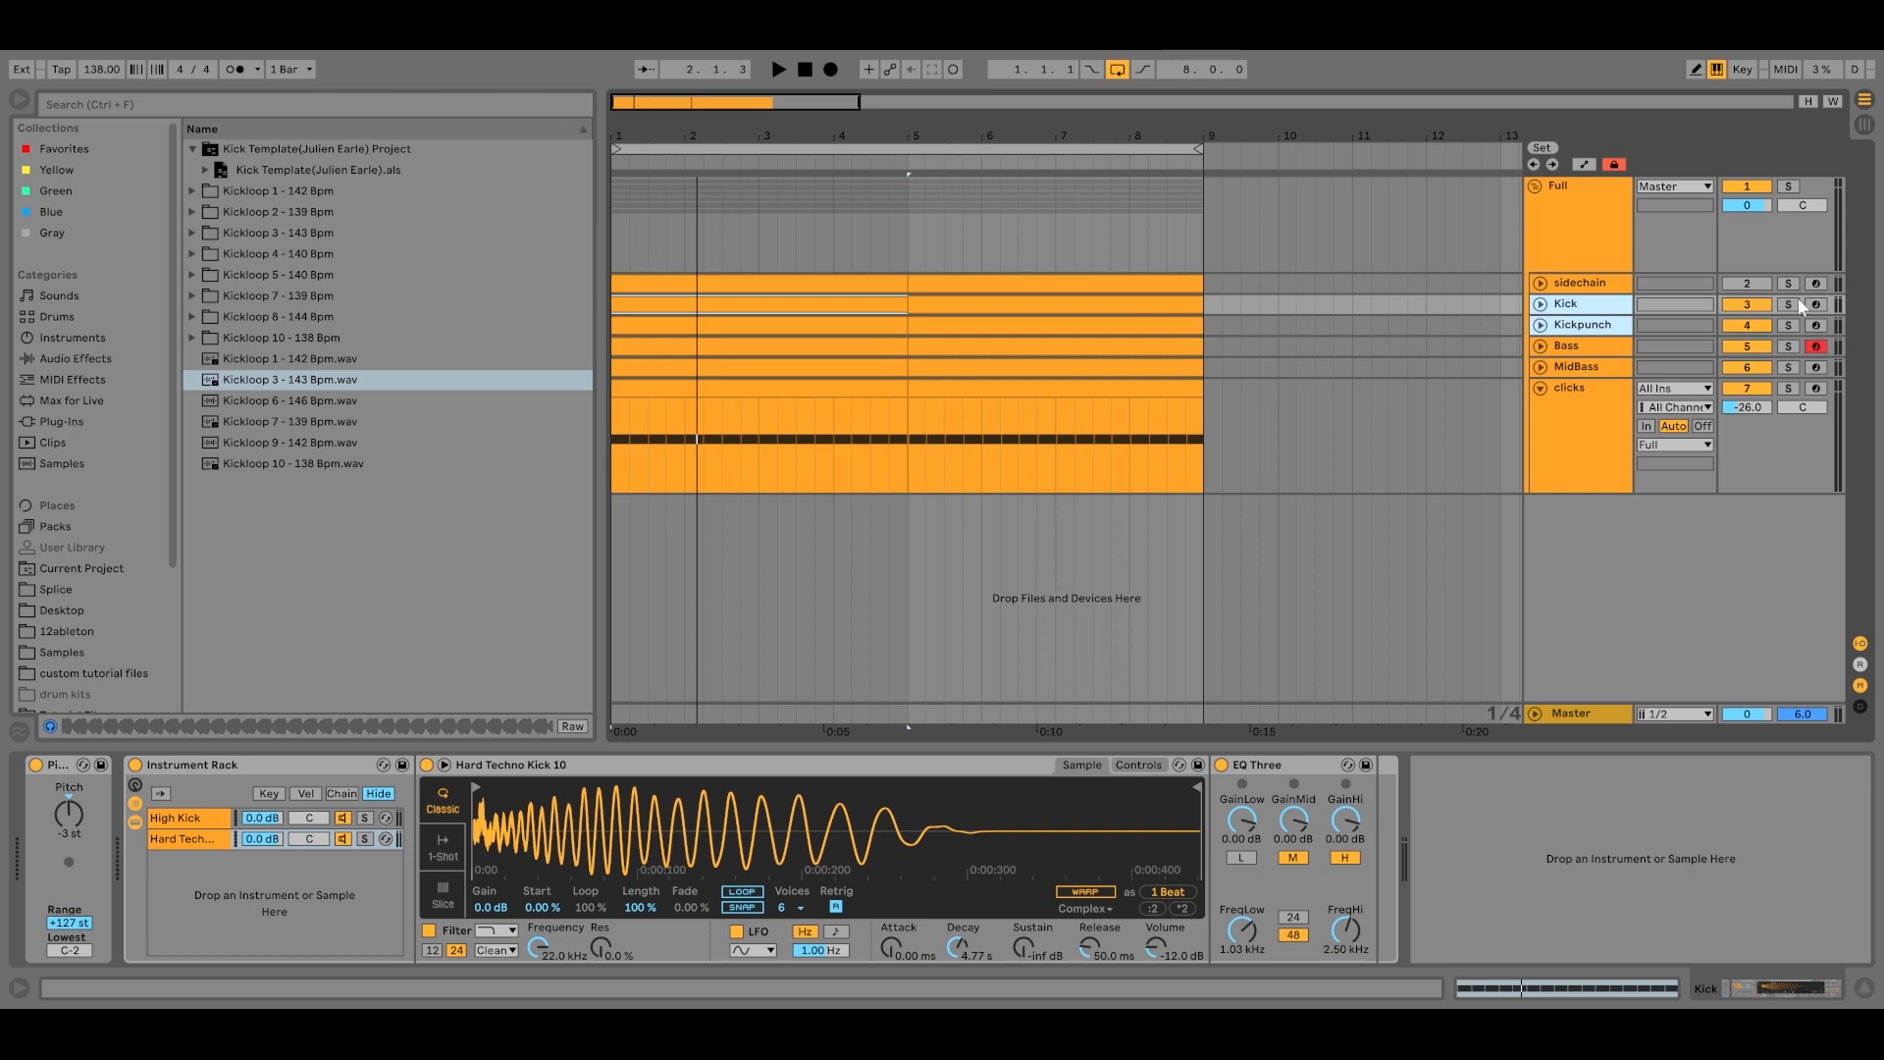
pyautogui.click(1787, 325)
pyautogui.press('space')
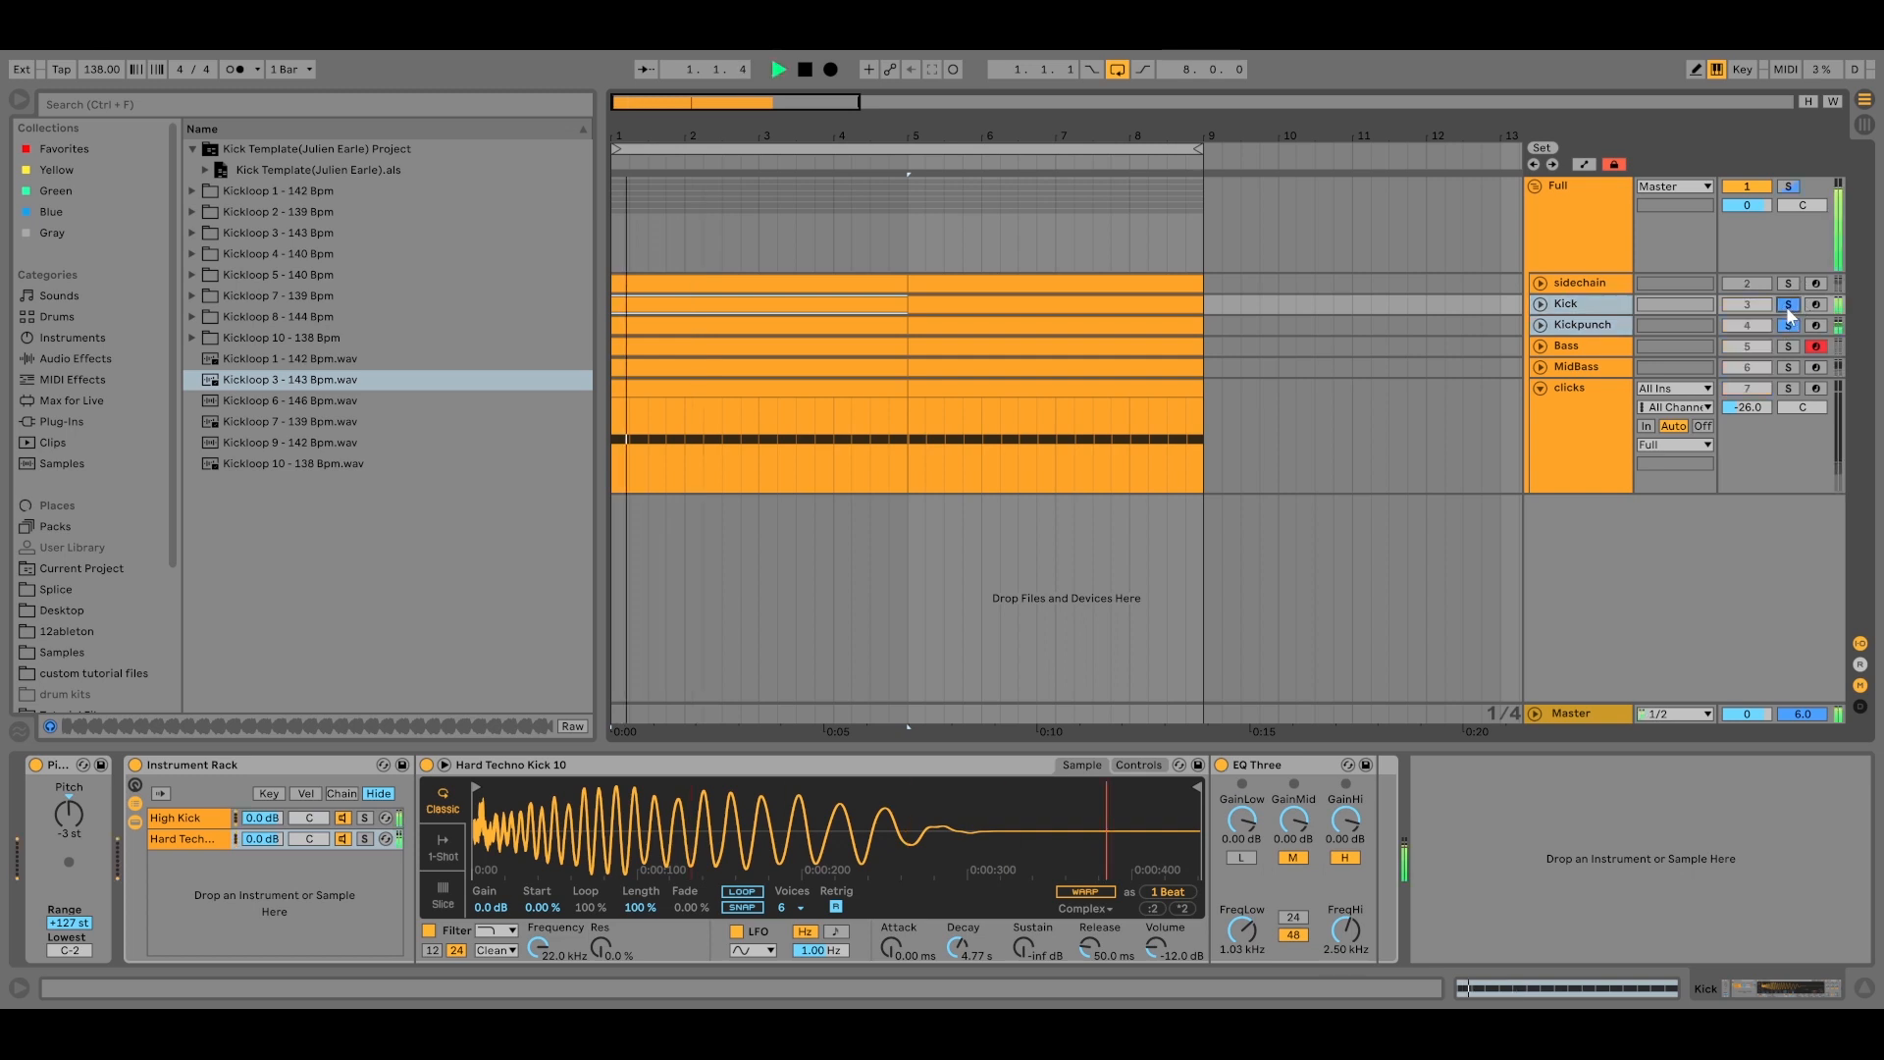
pyautogui.press('space')
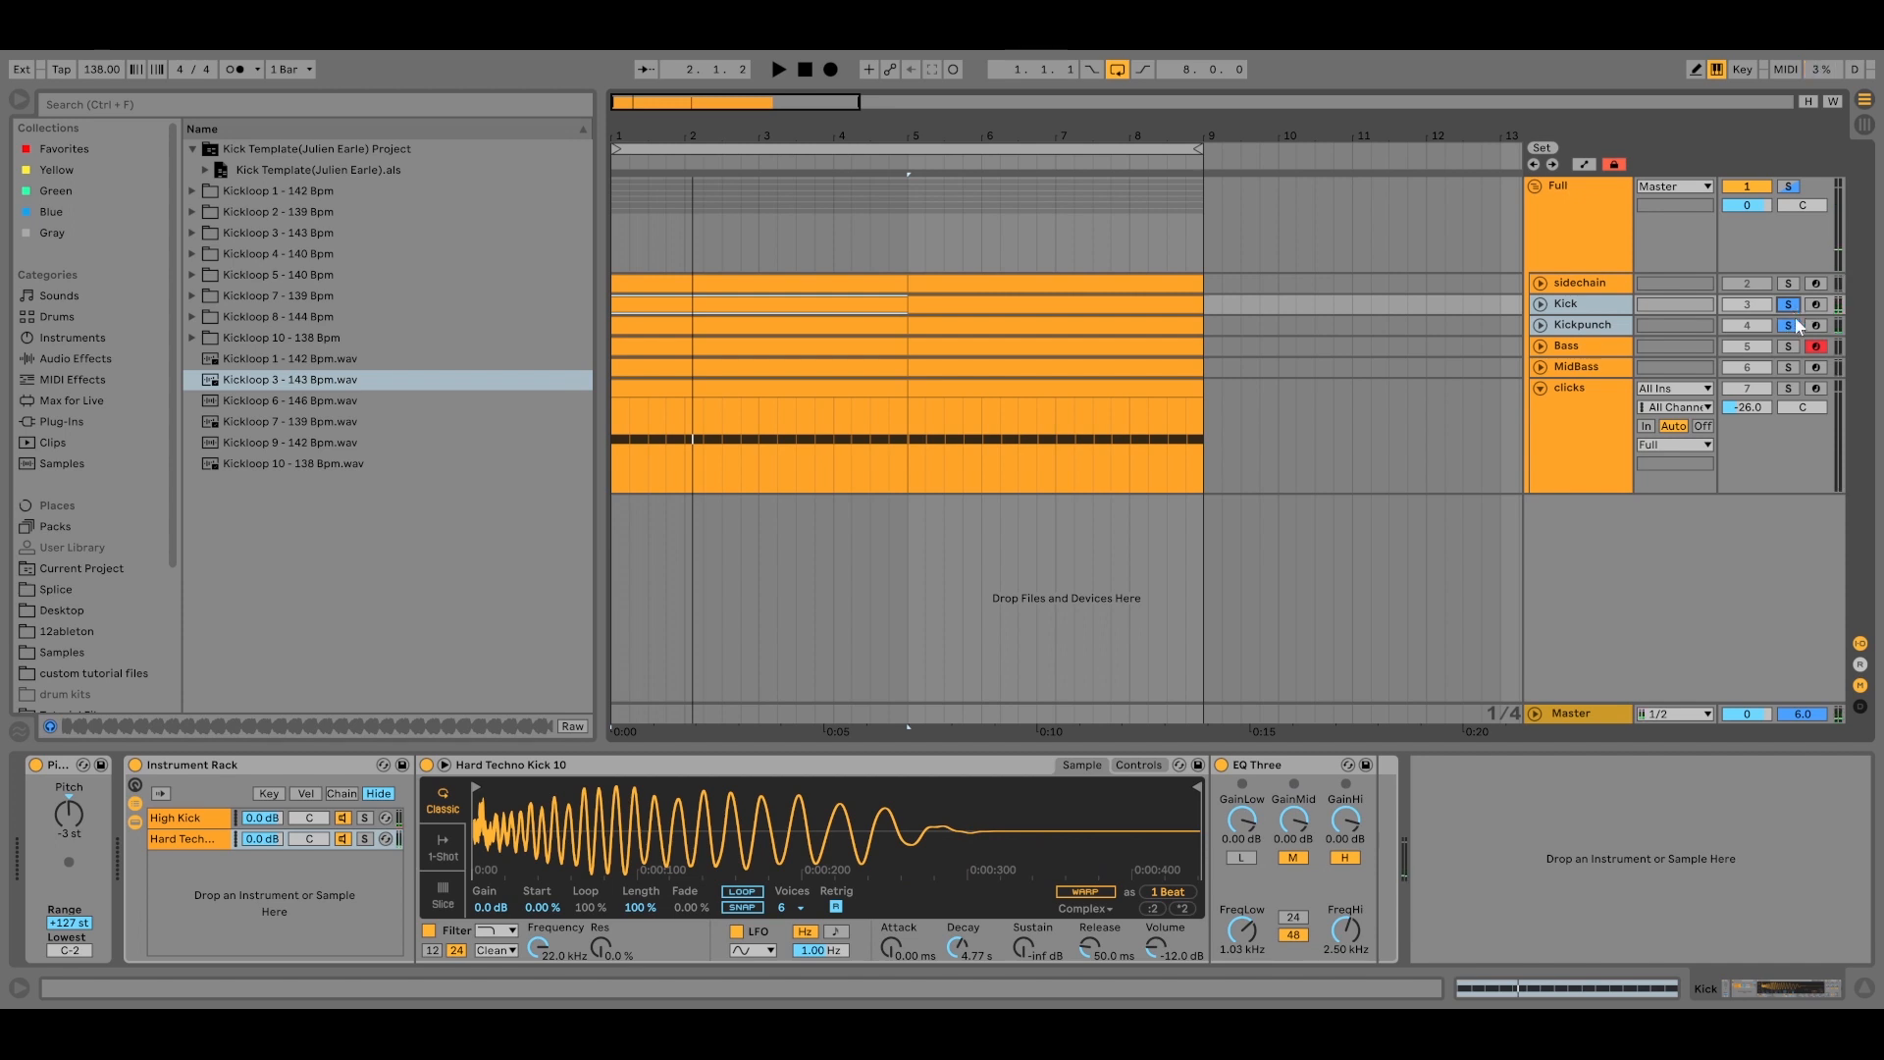
# Audition the Kickpunch track soloed on its own, and add the Kick to the solo during playback.
pyautogui.click(1596, 310)
pyautogui.click(1599, 326)
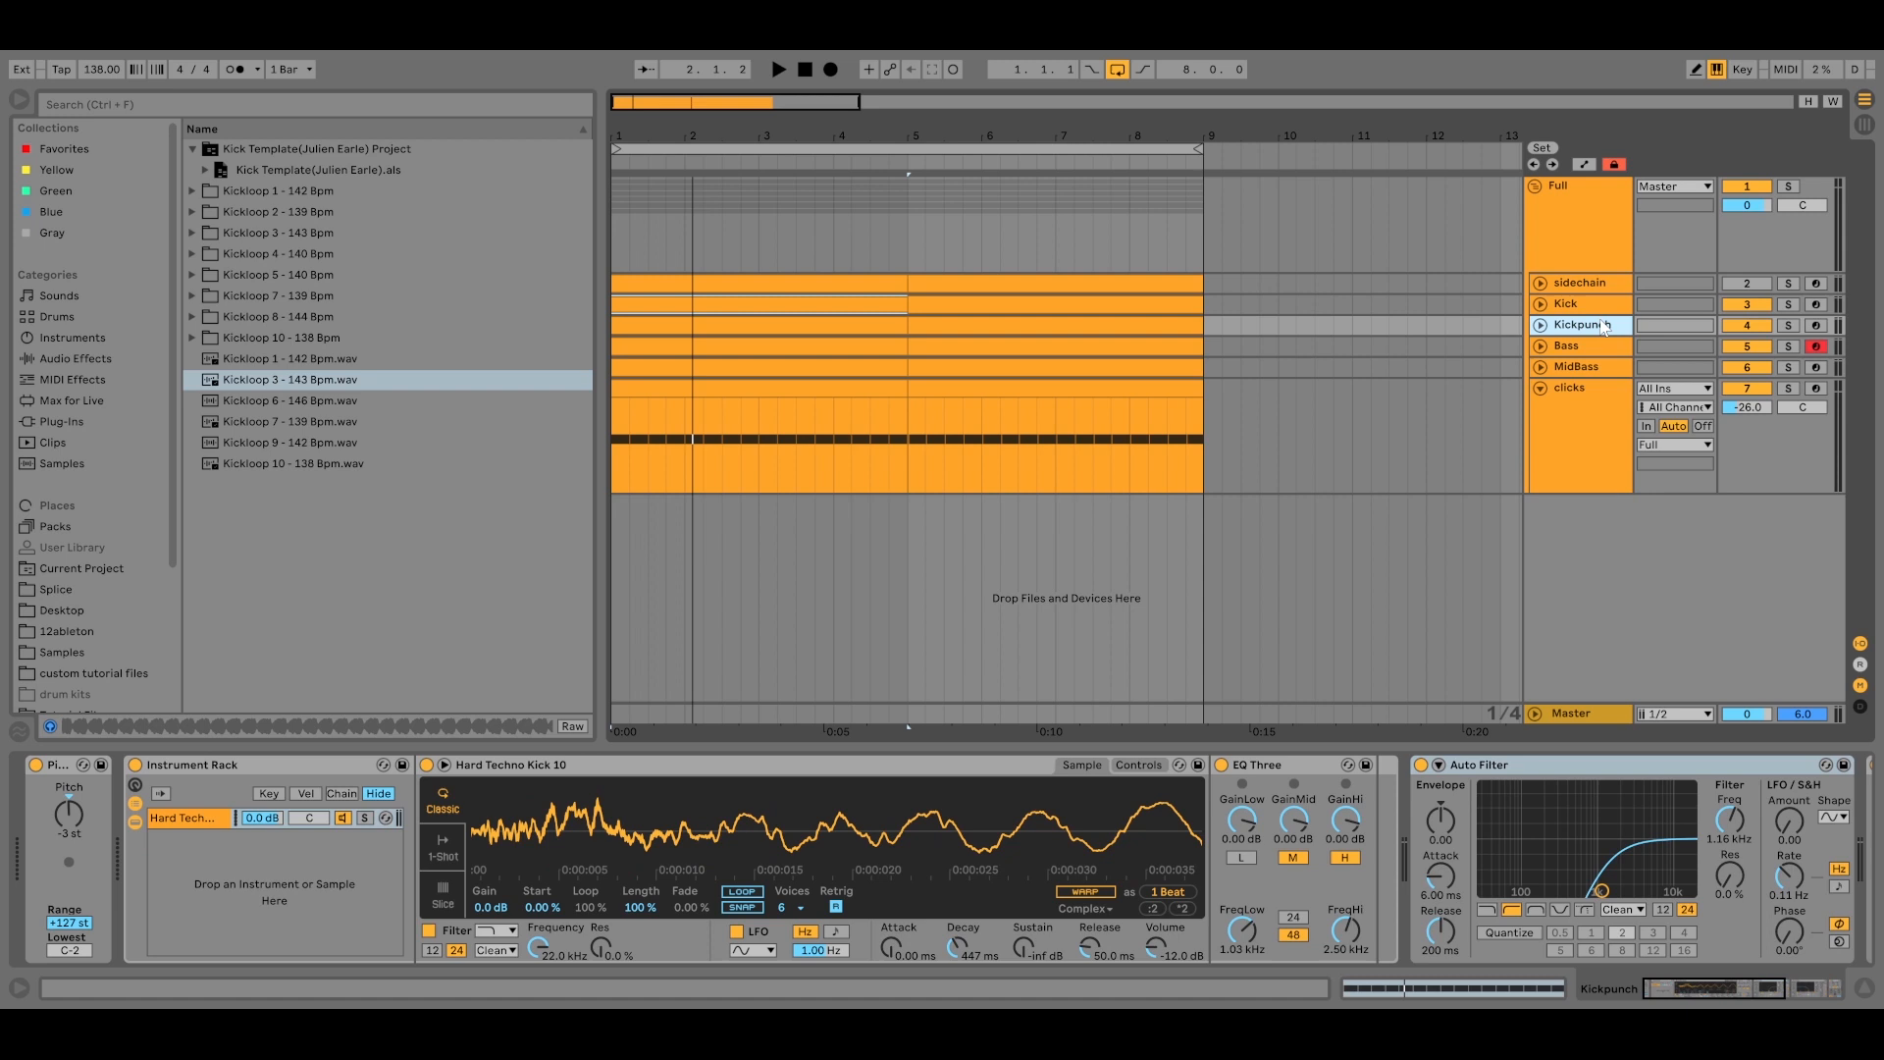
pyautogui.press('space')
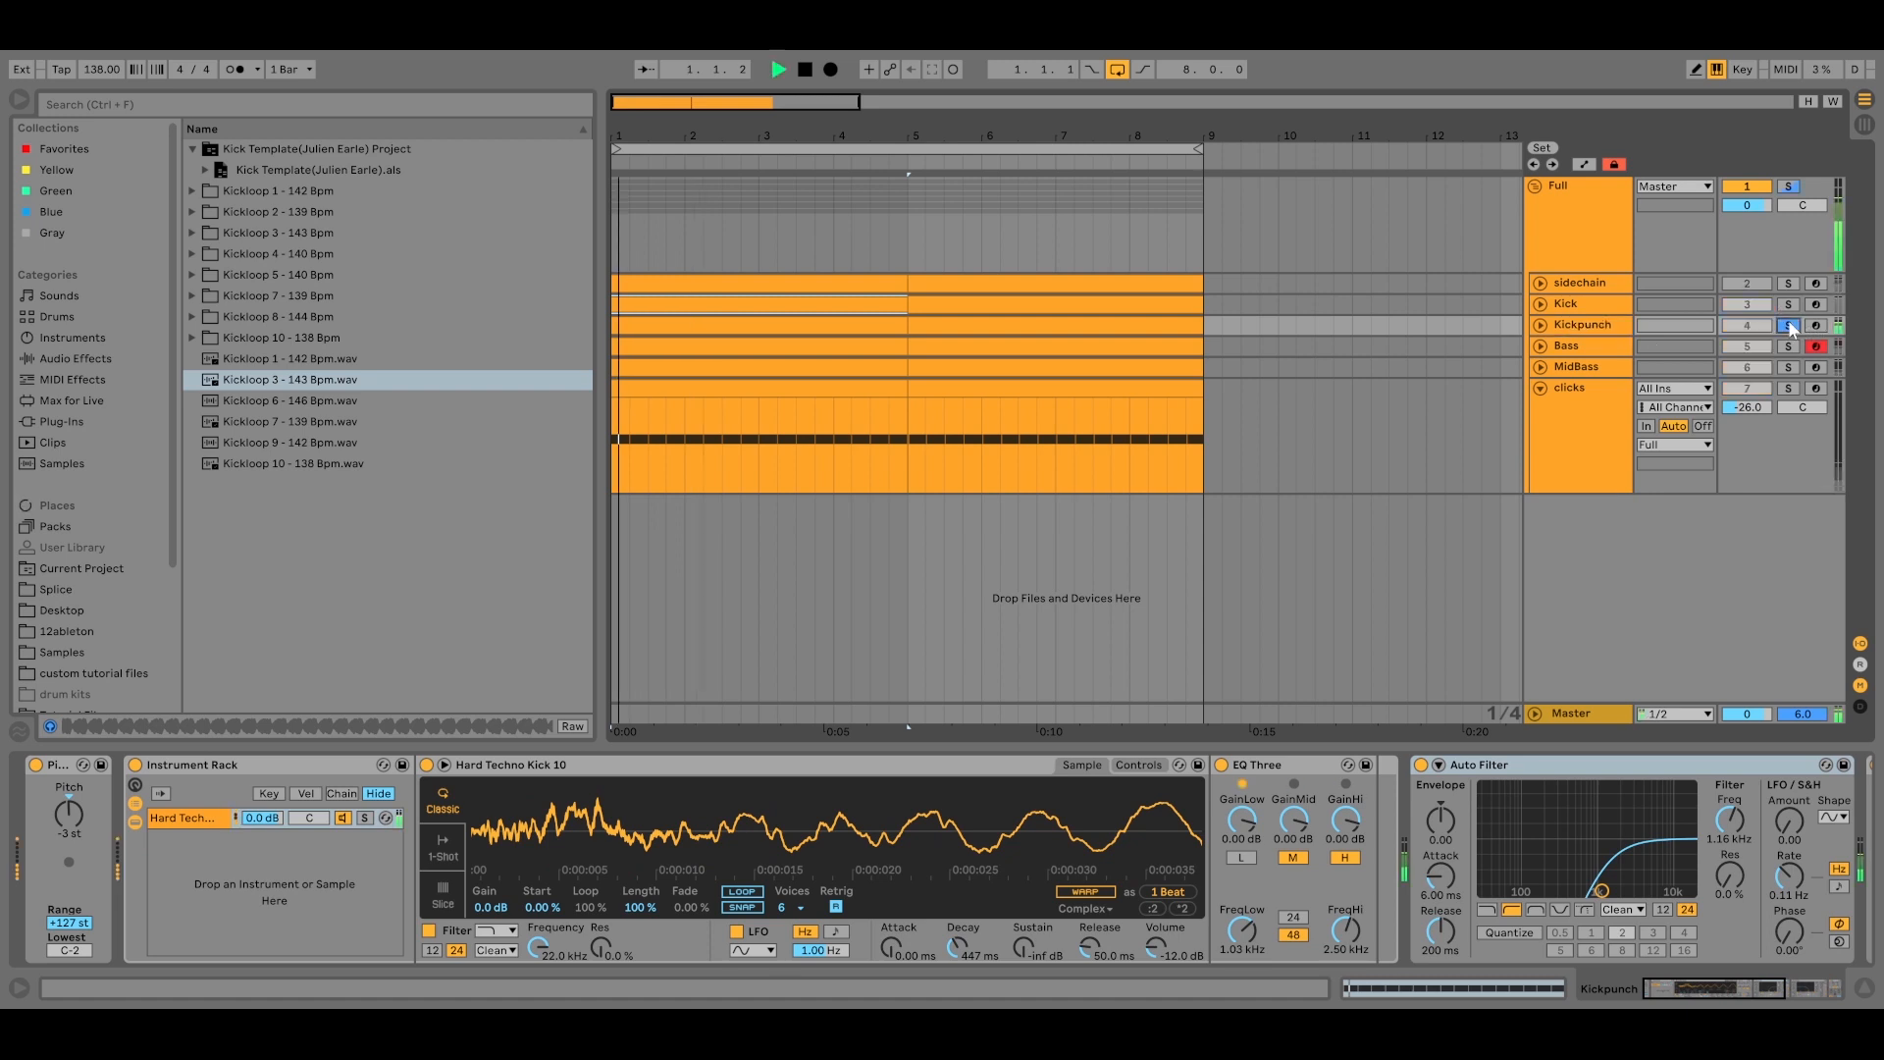
pyautogui.click(1788, 325)
pyautogui.keyDown('ctrl'); pyautogui.click(1792, 304); pyautogui.keyUp('ctrl')
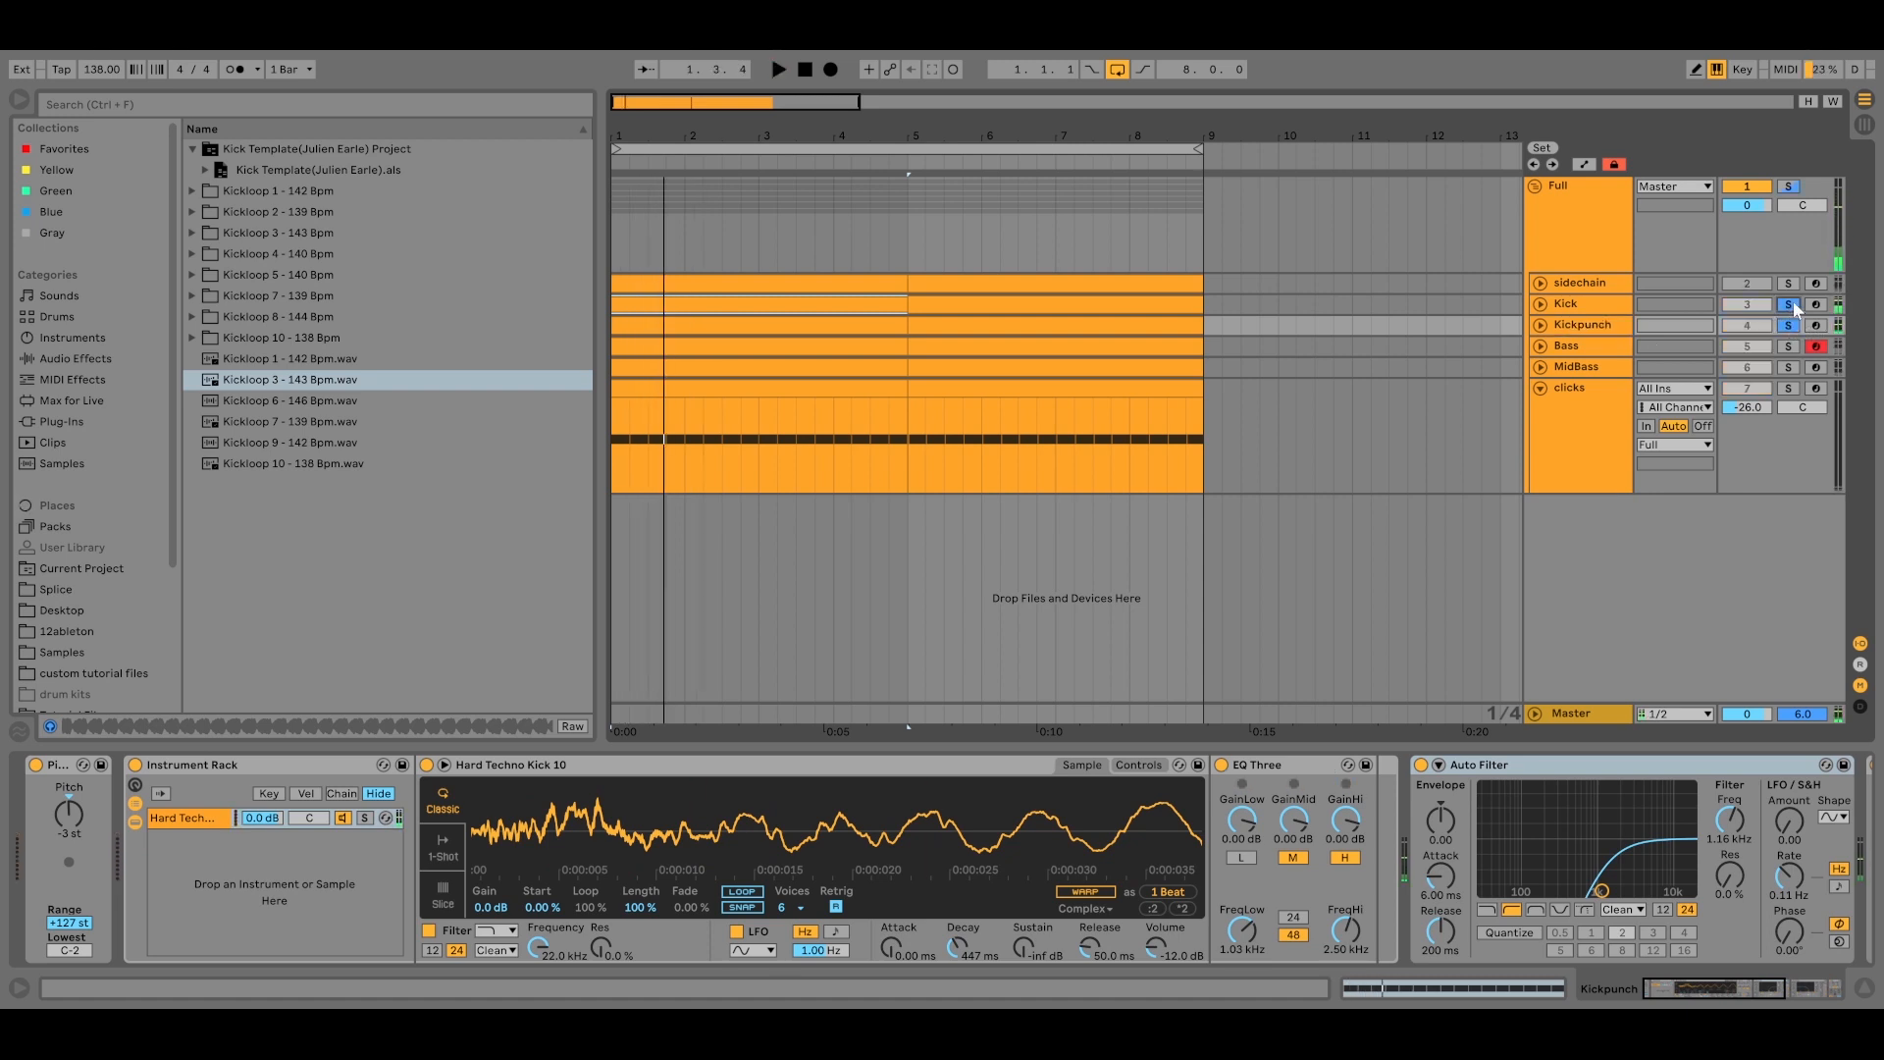
pyautogui.press('space')
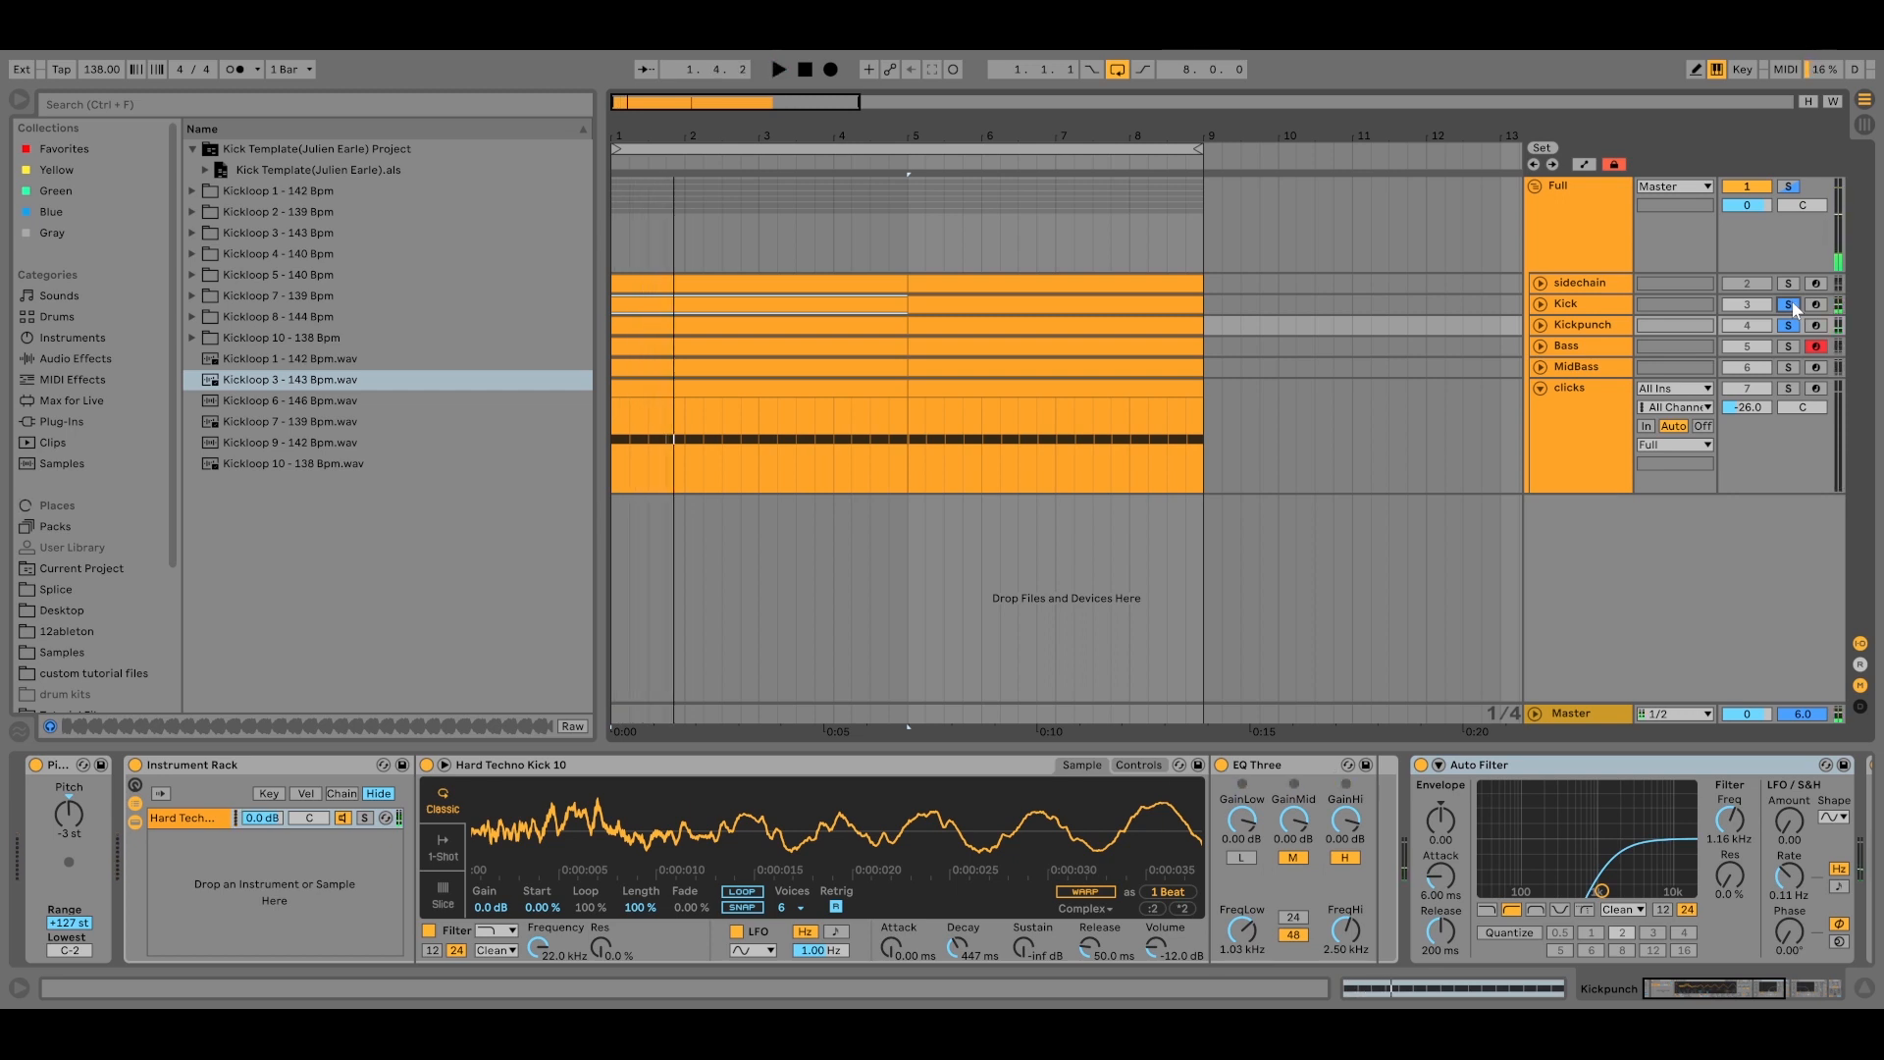
# Audition the Bass track soloed, adding MidBass and clicks to the solo, and replay the three layers together.
pyautogui.click(1789, 347)
pyautogui.press('space')
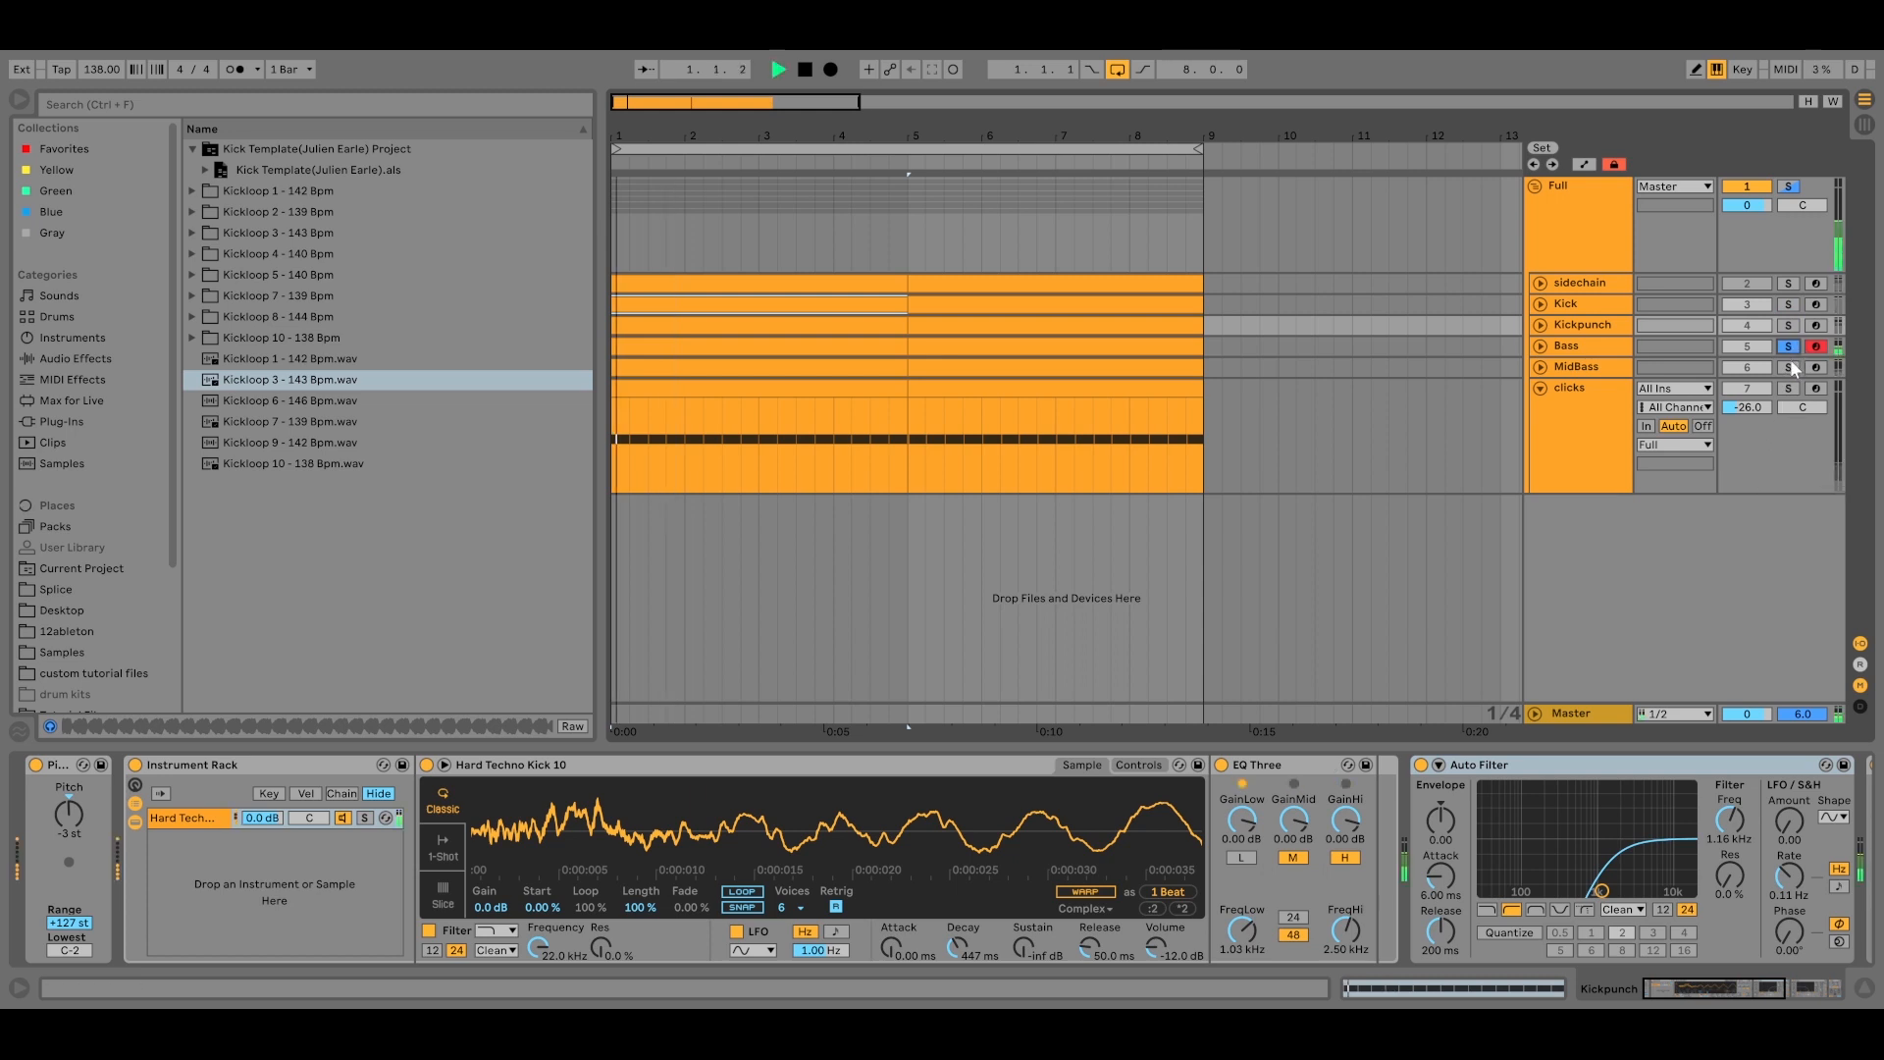
pyautogui.click(1789, 368)
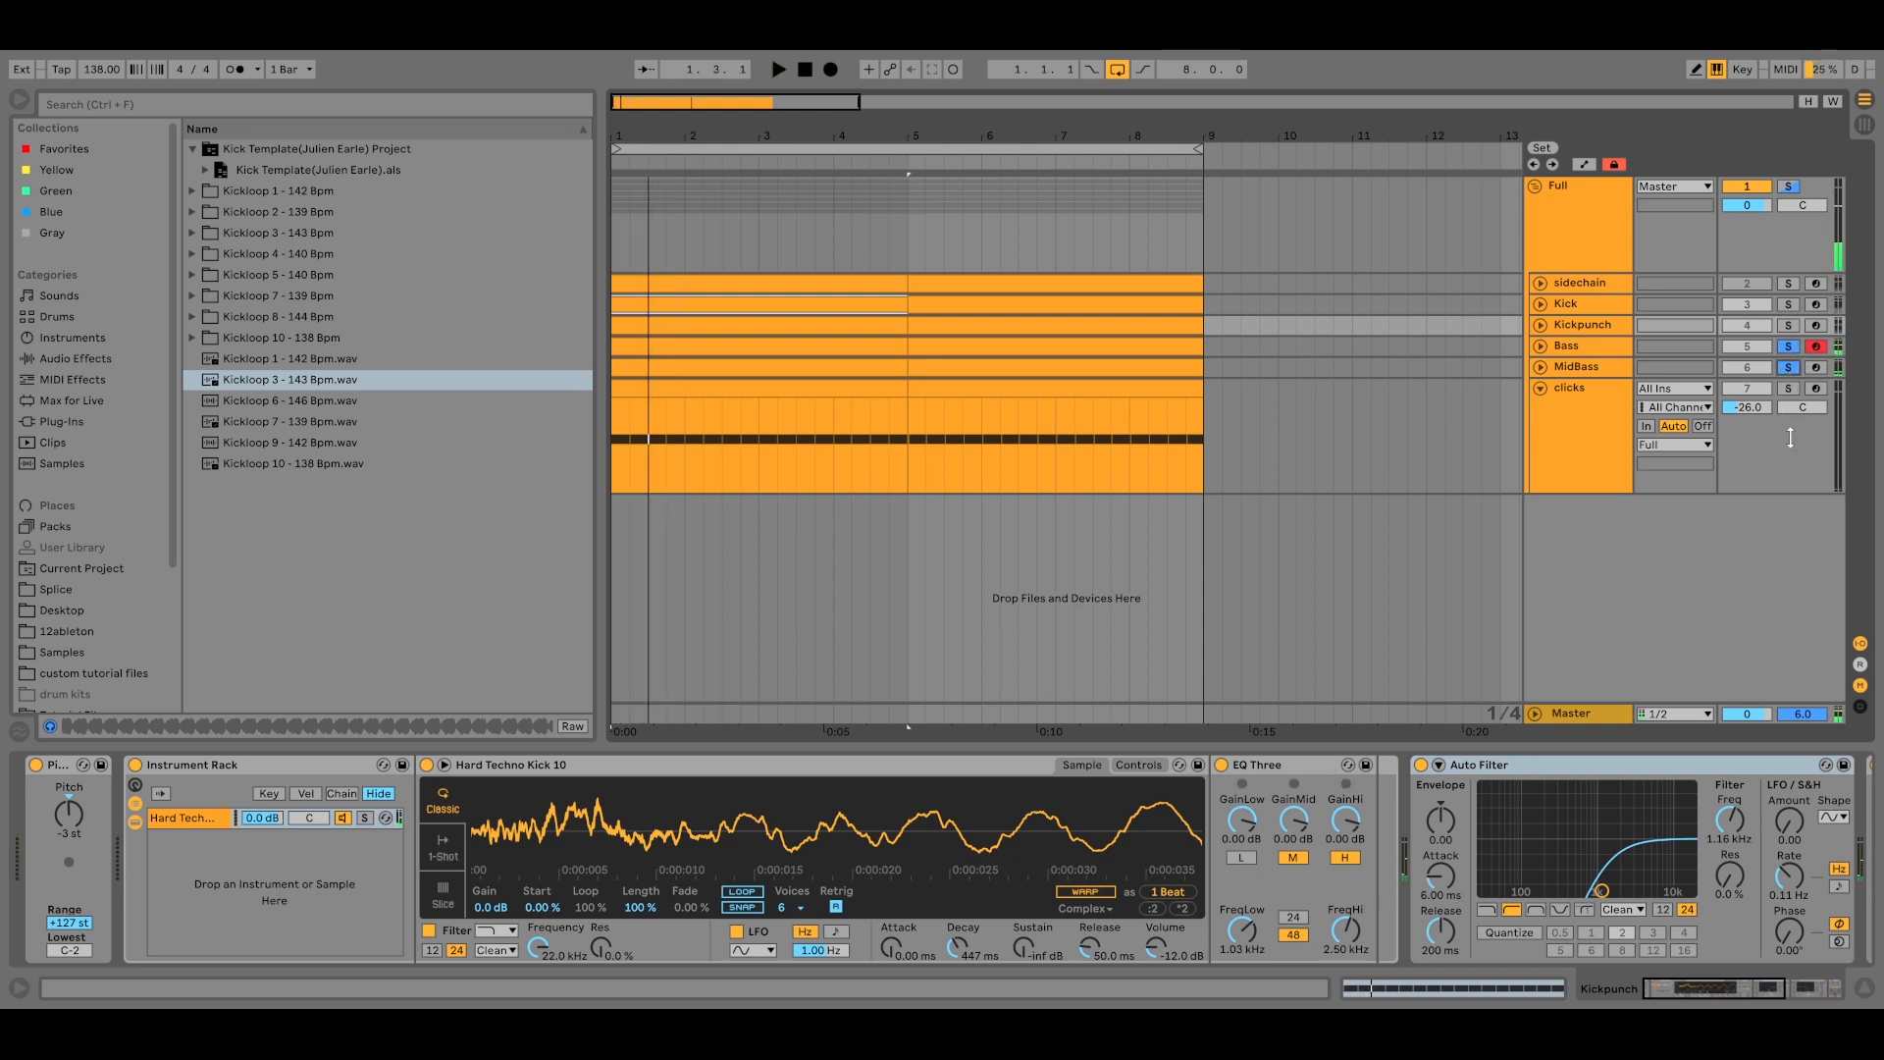
pyautogui.click(1789, 388)
pyautogui.press('space')
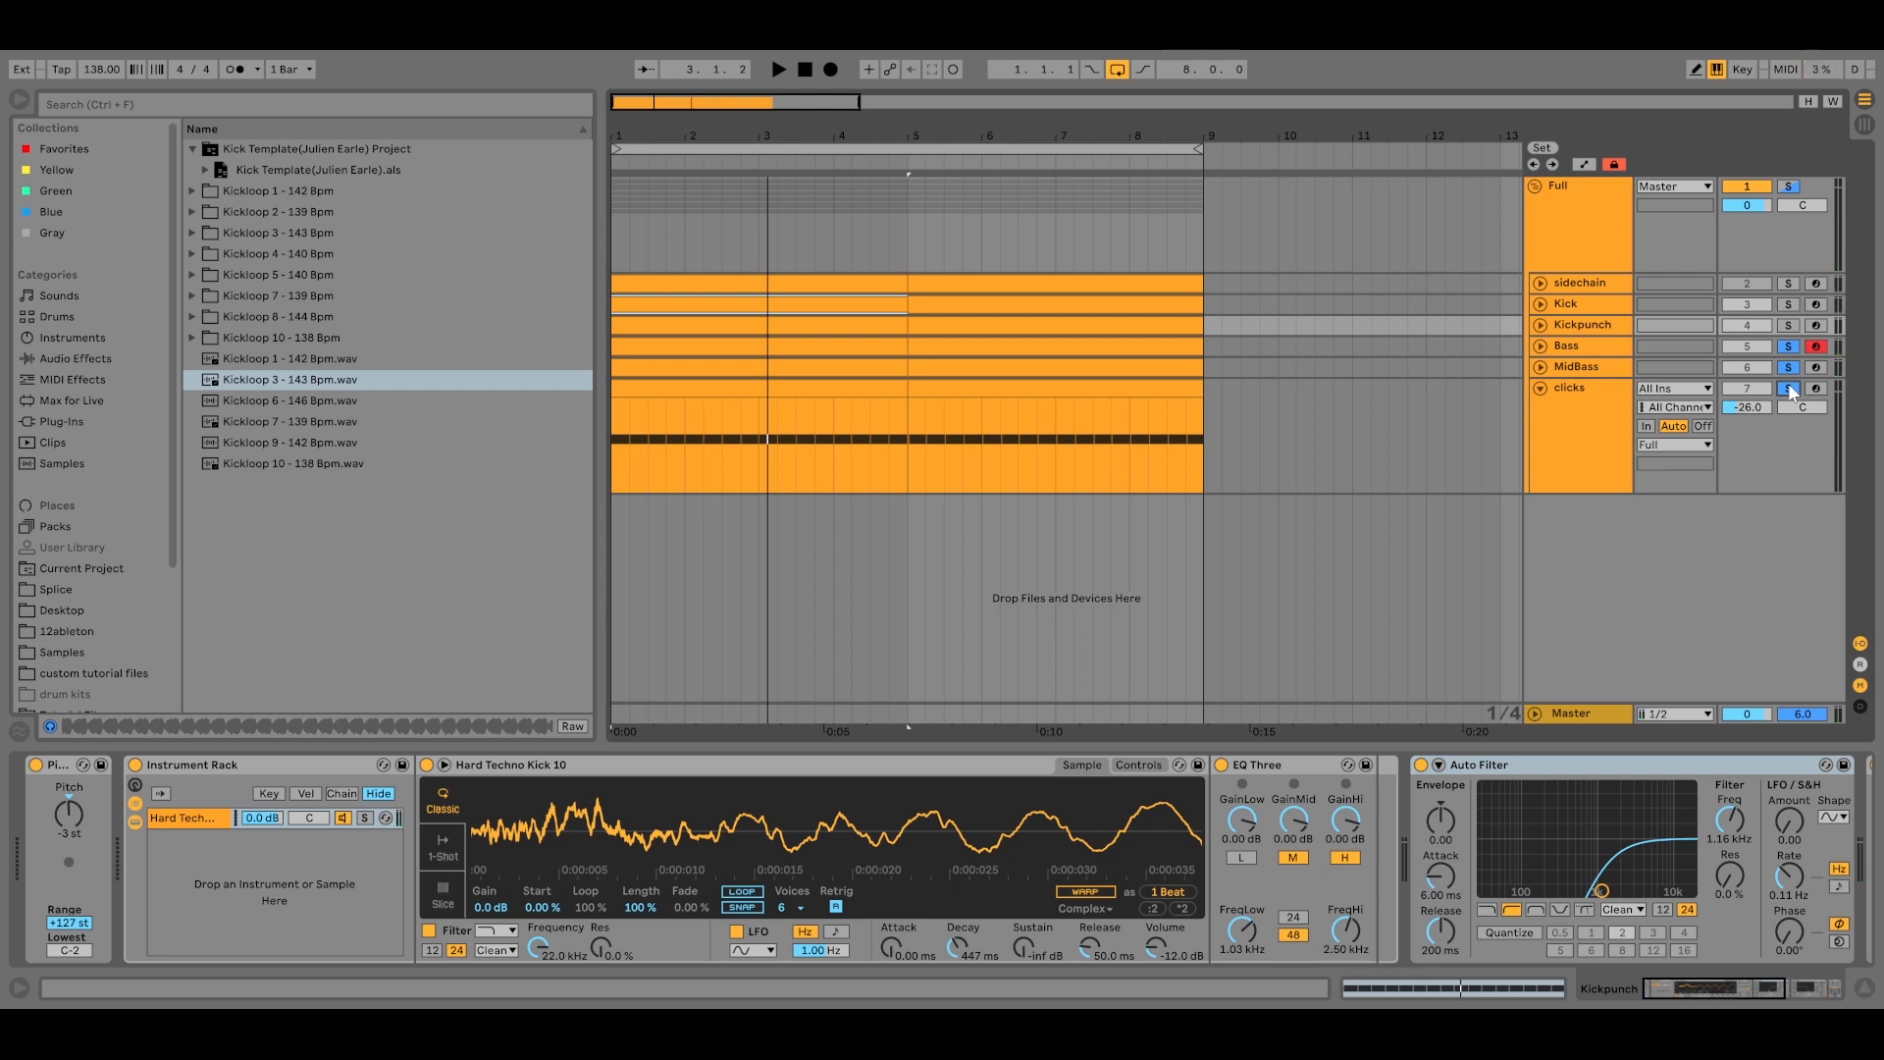
pyautogui.press('space')
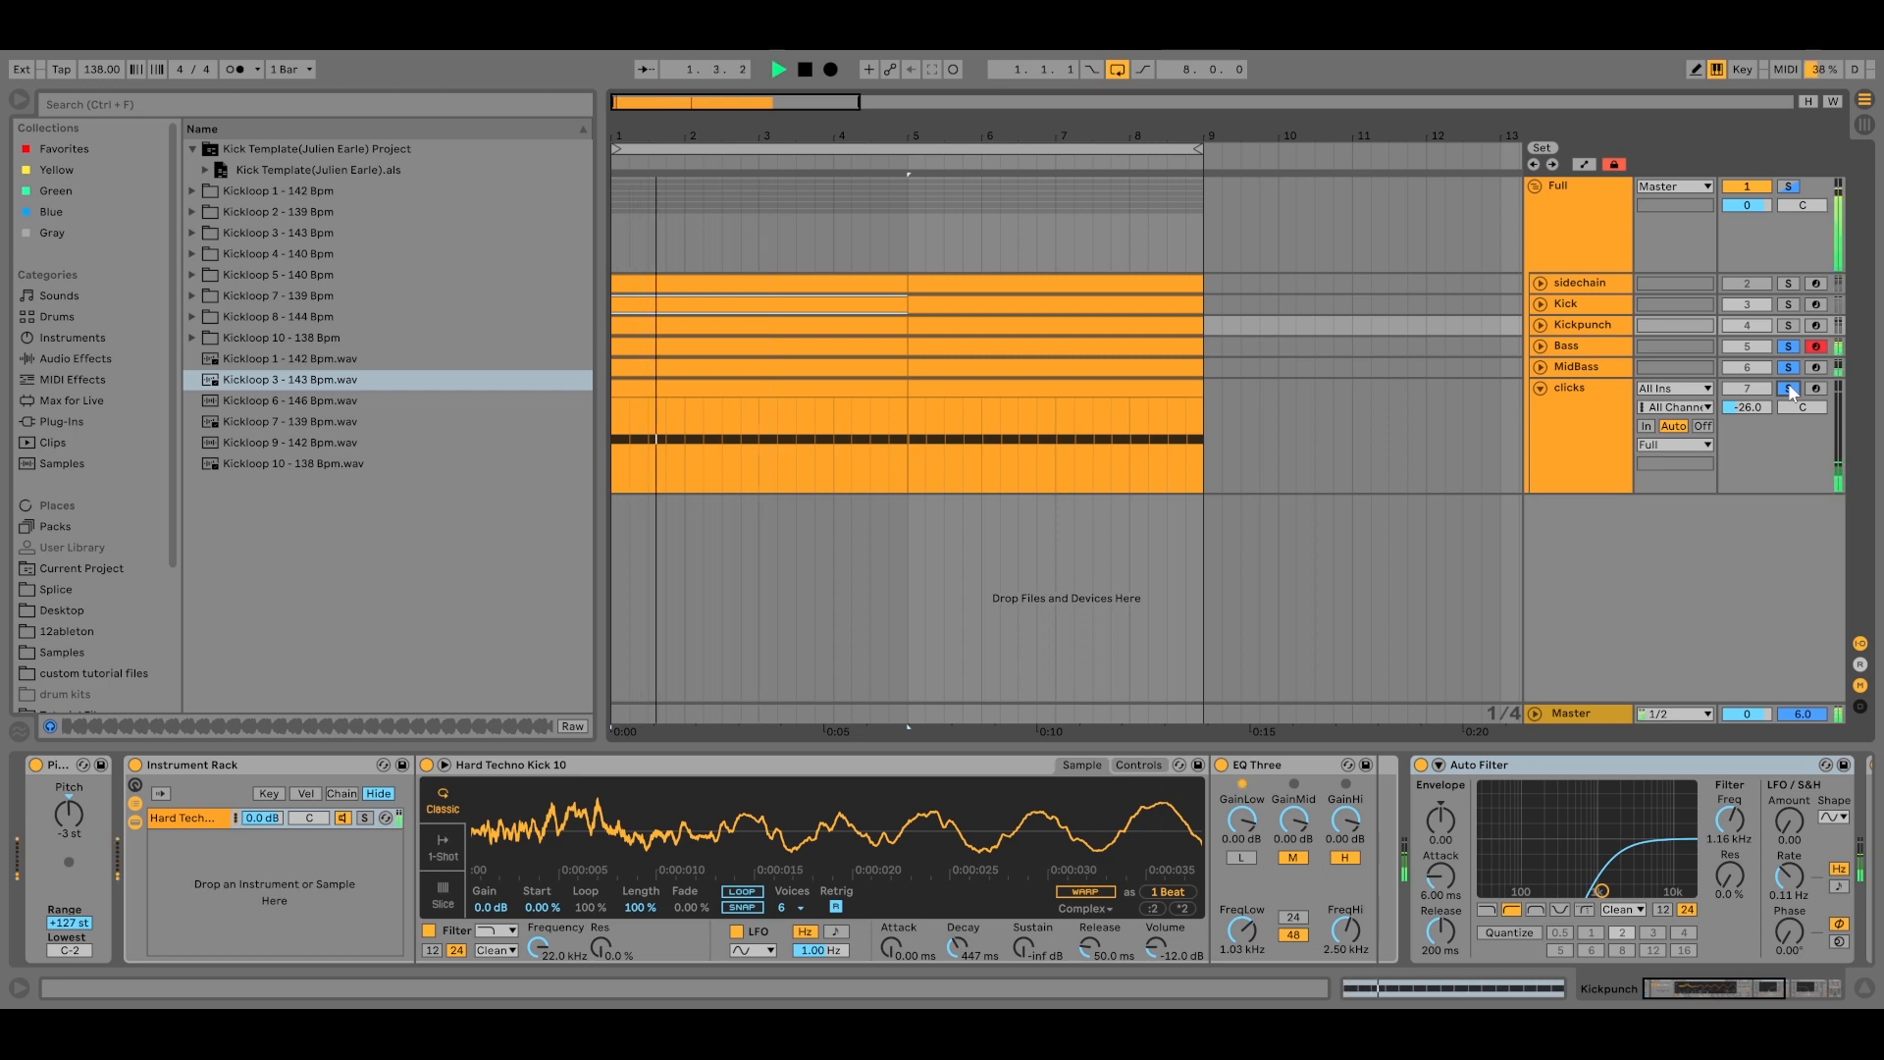
pyautogui.press('space')
# Switch the solo from the Bass, MidBass and clicks tracks to Kick and Kickpunch, and play them together.
pyautogui.click(1570, 325)
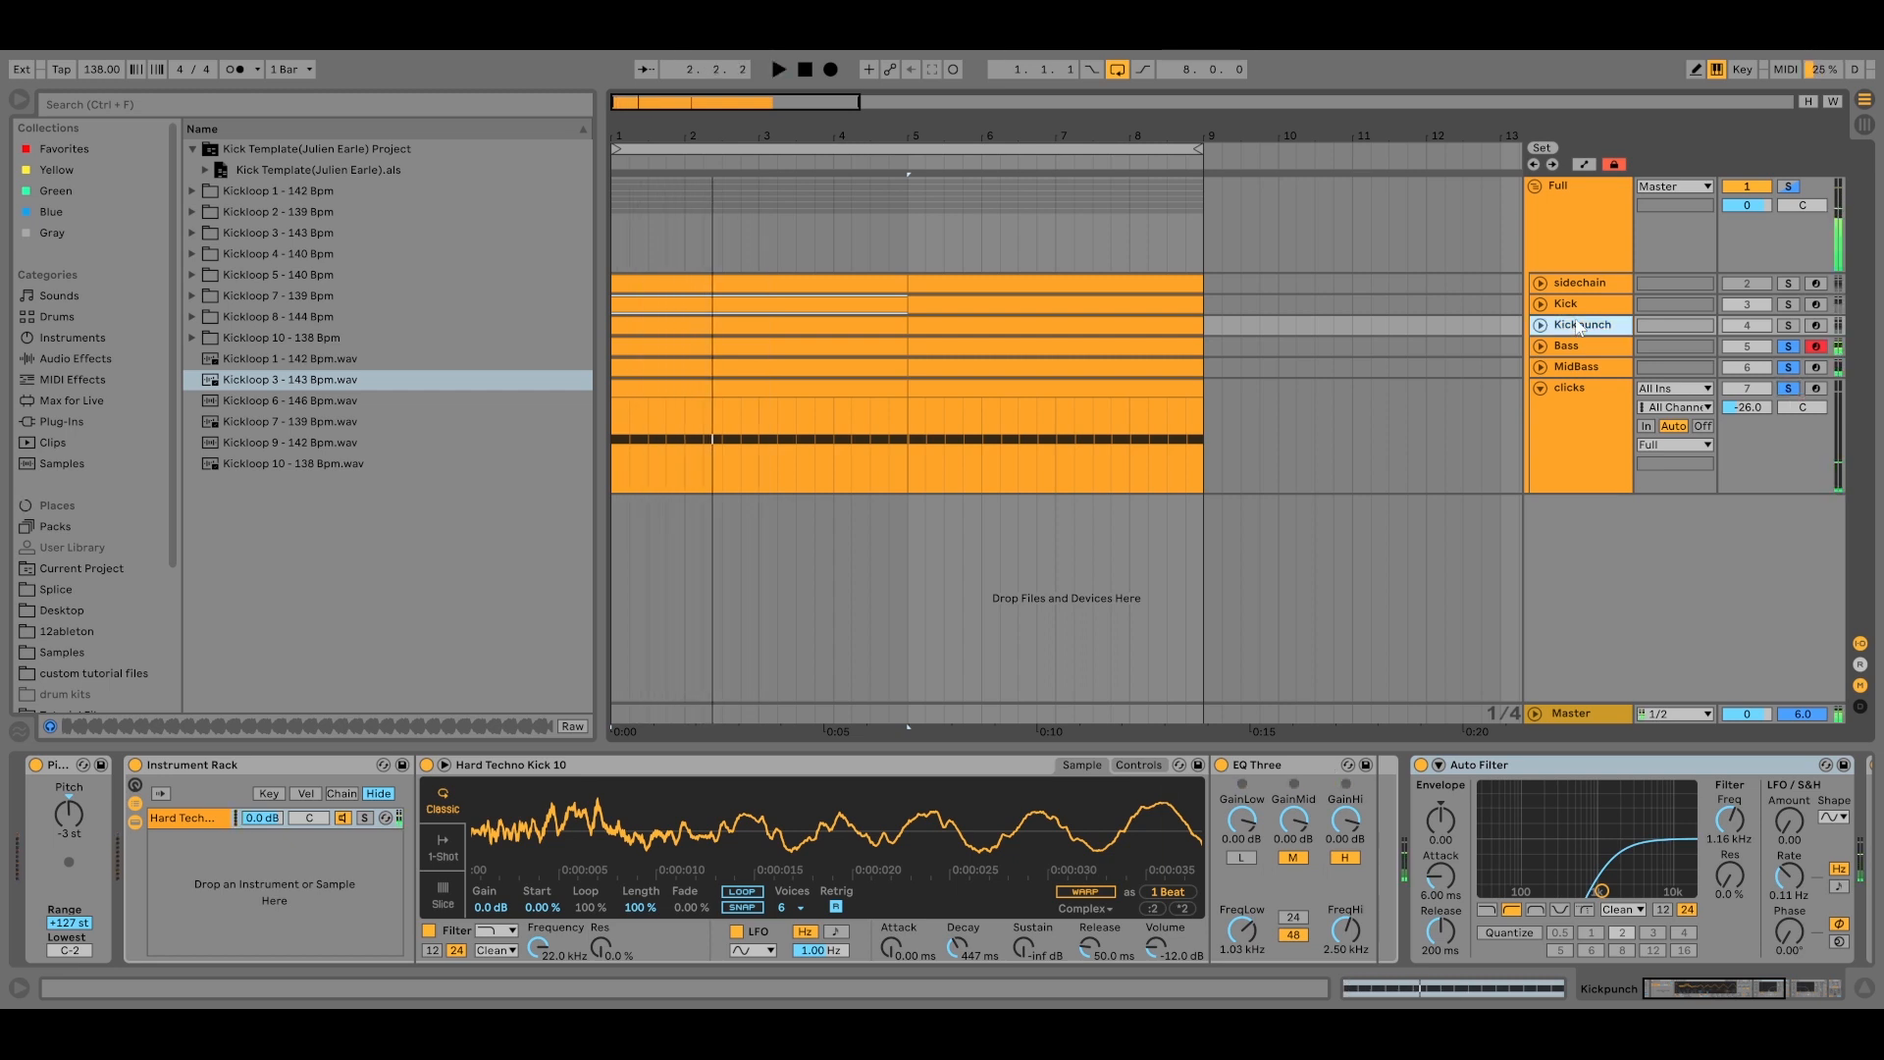
pyautogui.keyDown('shift'); pyautogui.click(1567, 305); pyautogui.keyUp('shift')
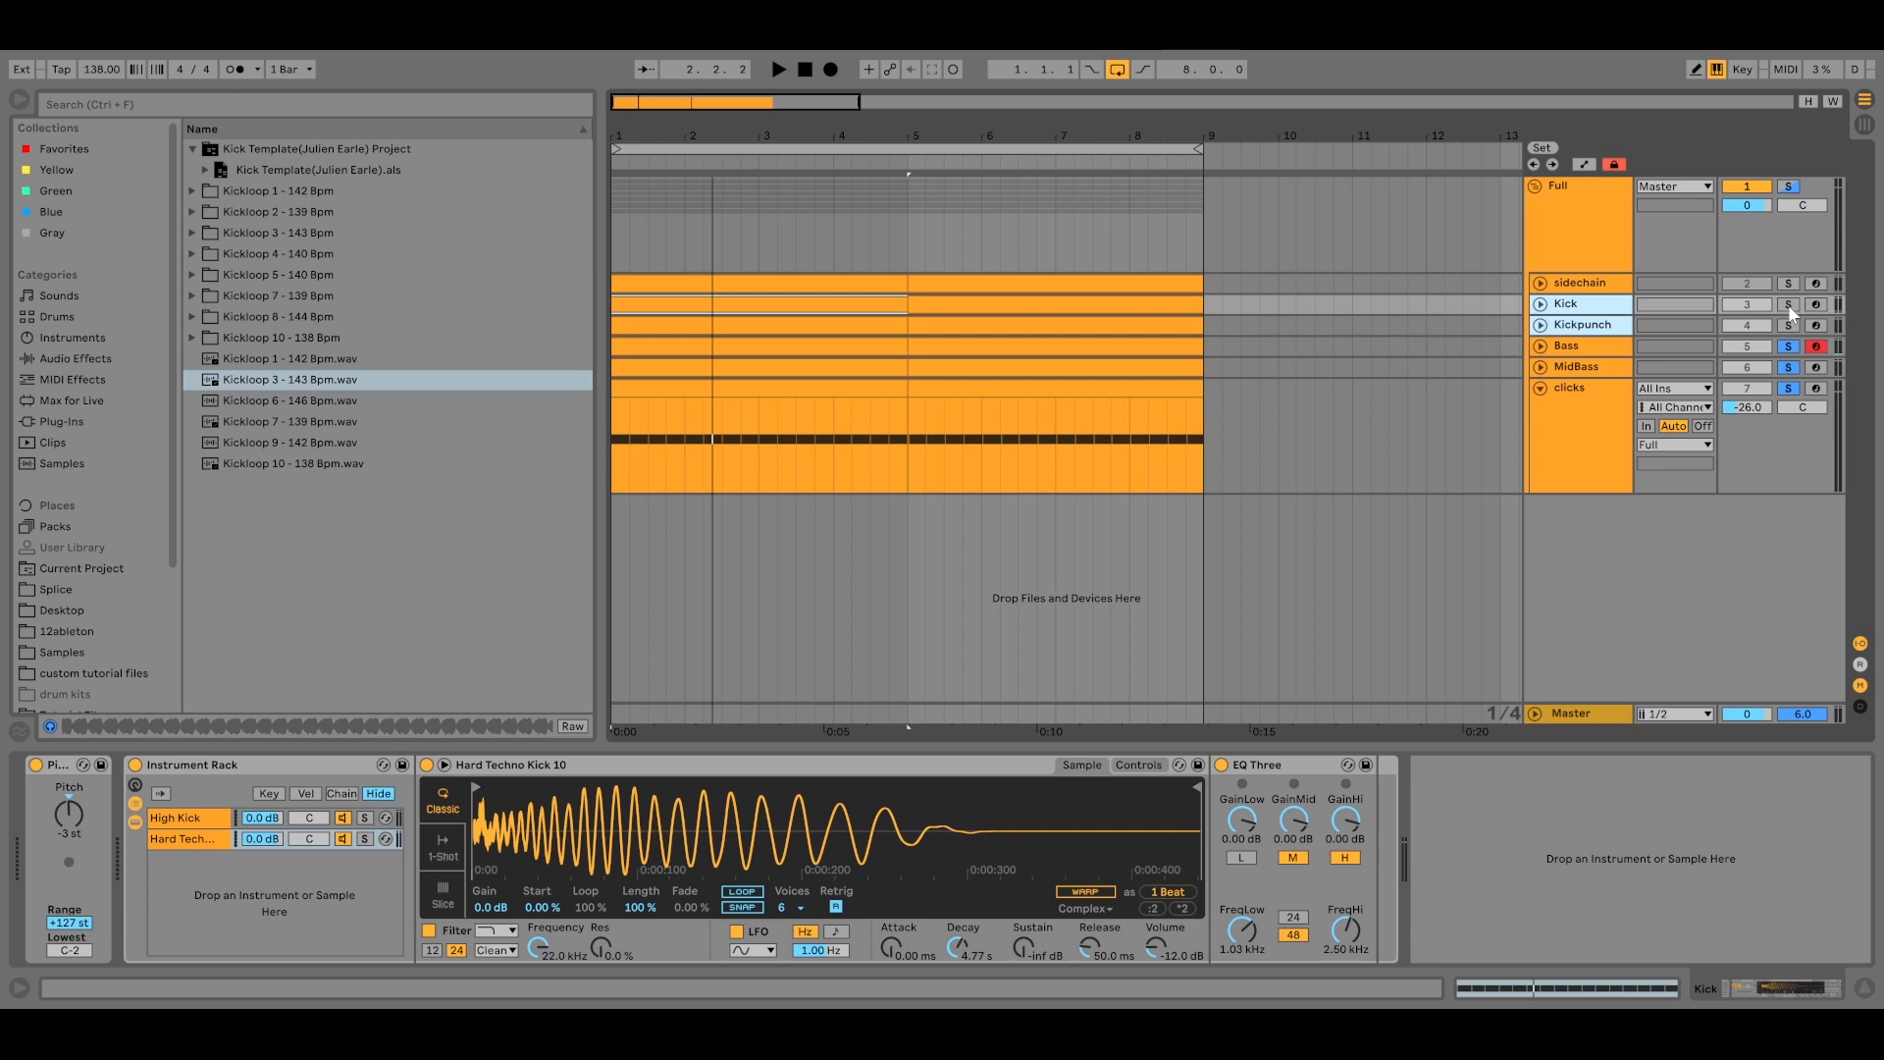
pyautogui.click(1788, 305)
pyautogui.press('space')
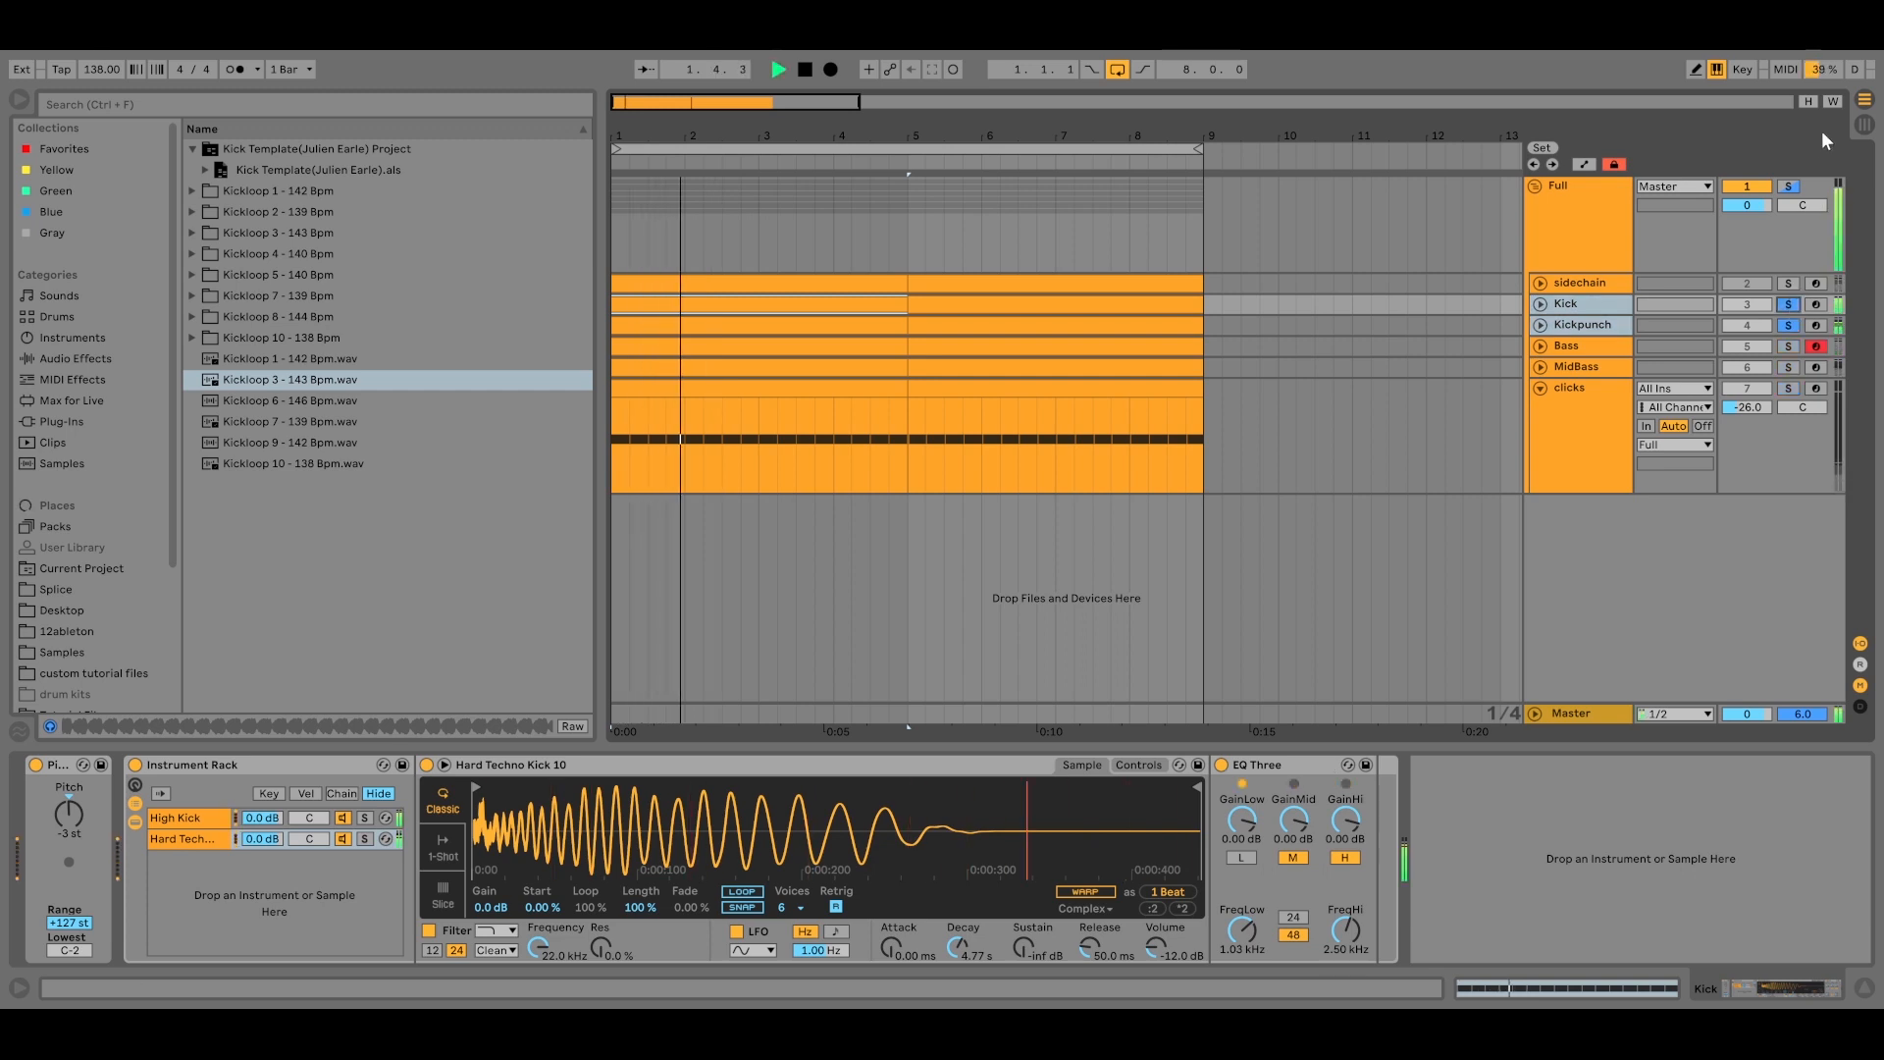
# Solo the Full group instead of the individual tracks, and play all layers together.
pyautogui.click(1792, 186)
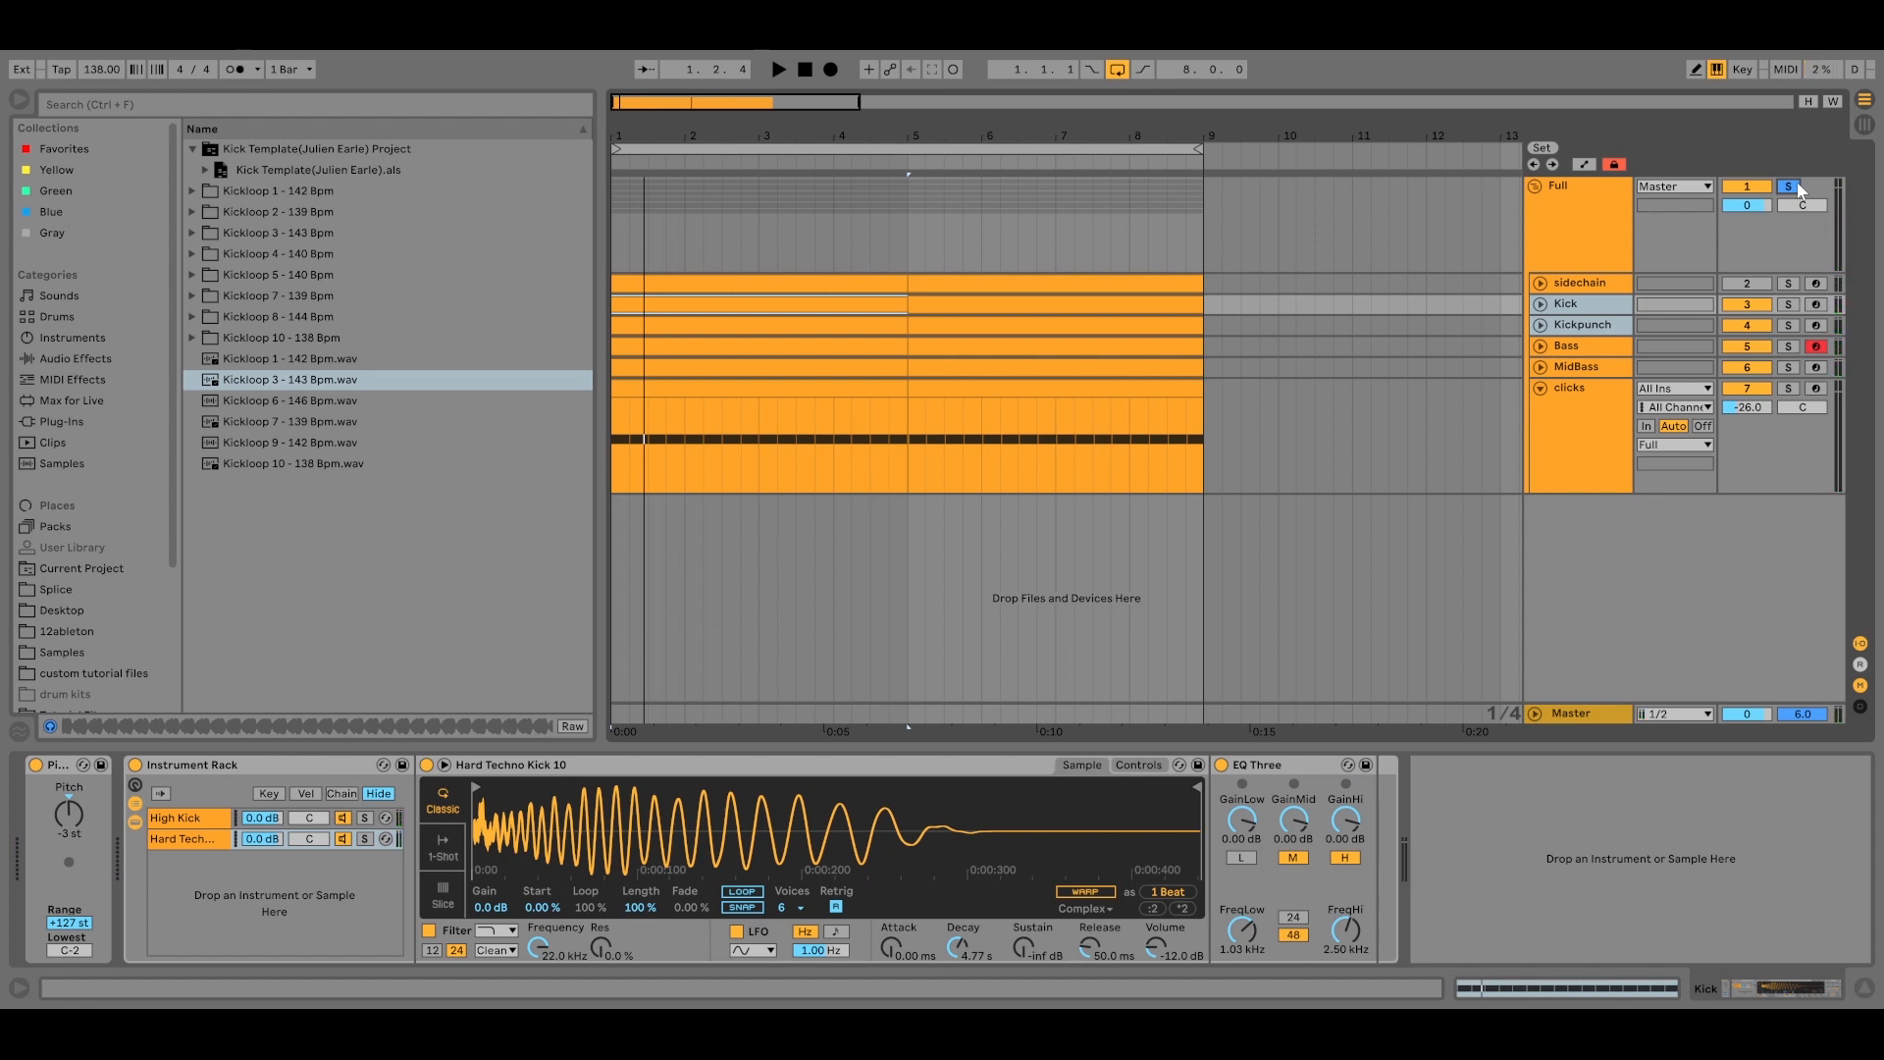
pyautogui.press('space')
pyautogui.press('space')
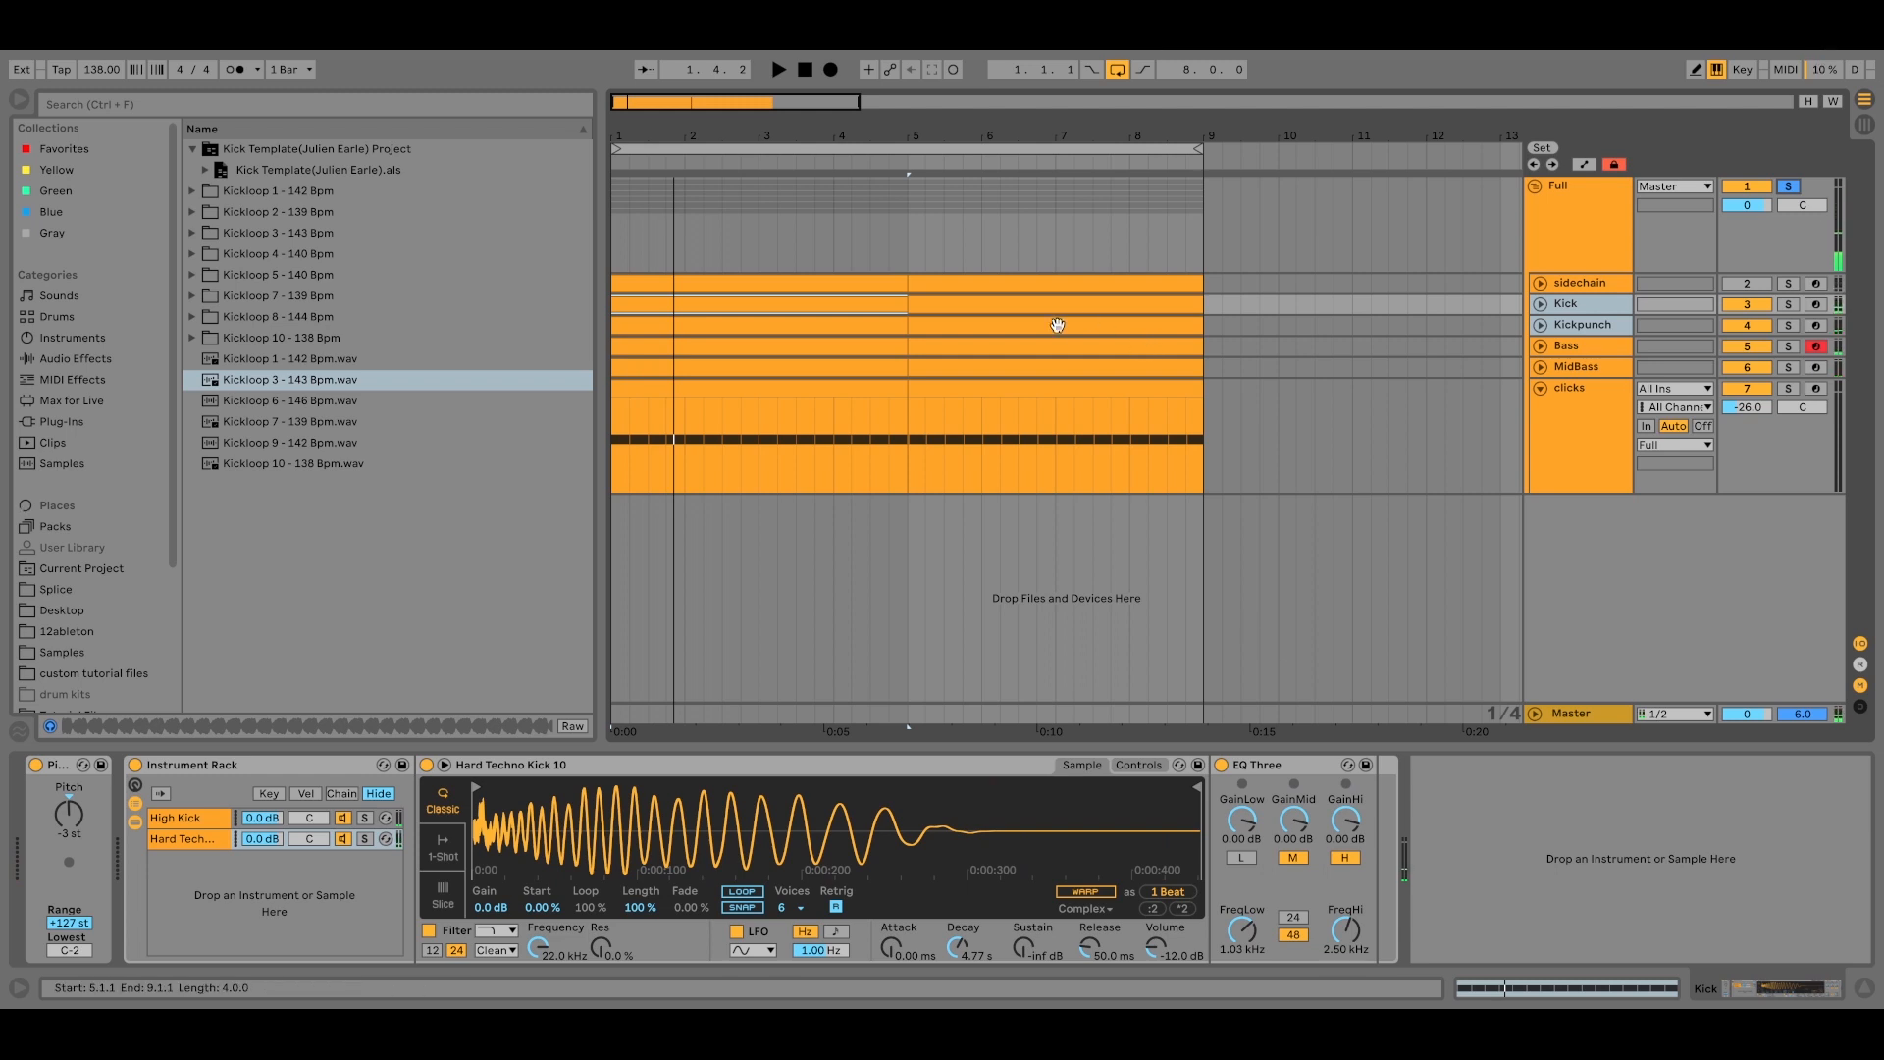
# Show the devices of the Kickpunch and Kick tracks, and play the mix with the Full group's solo removed.
pyautogui.click(1022, 325)
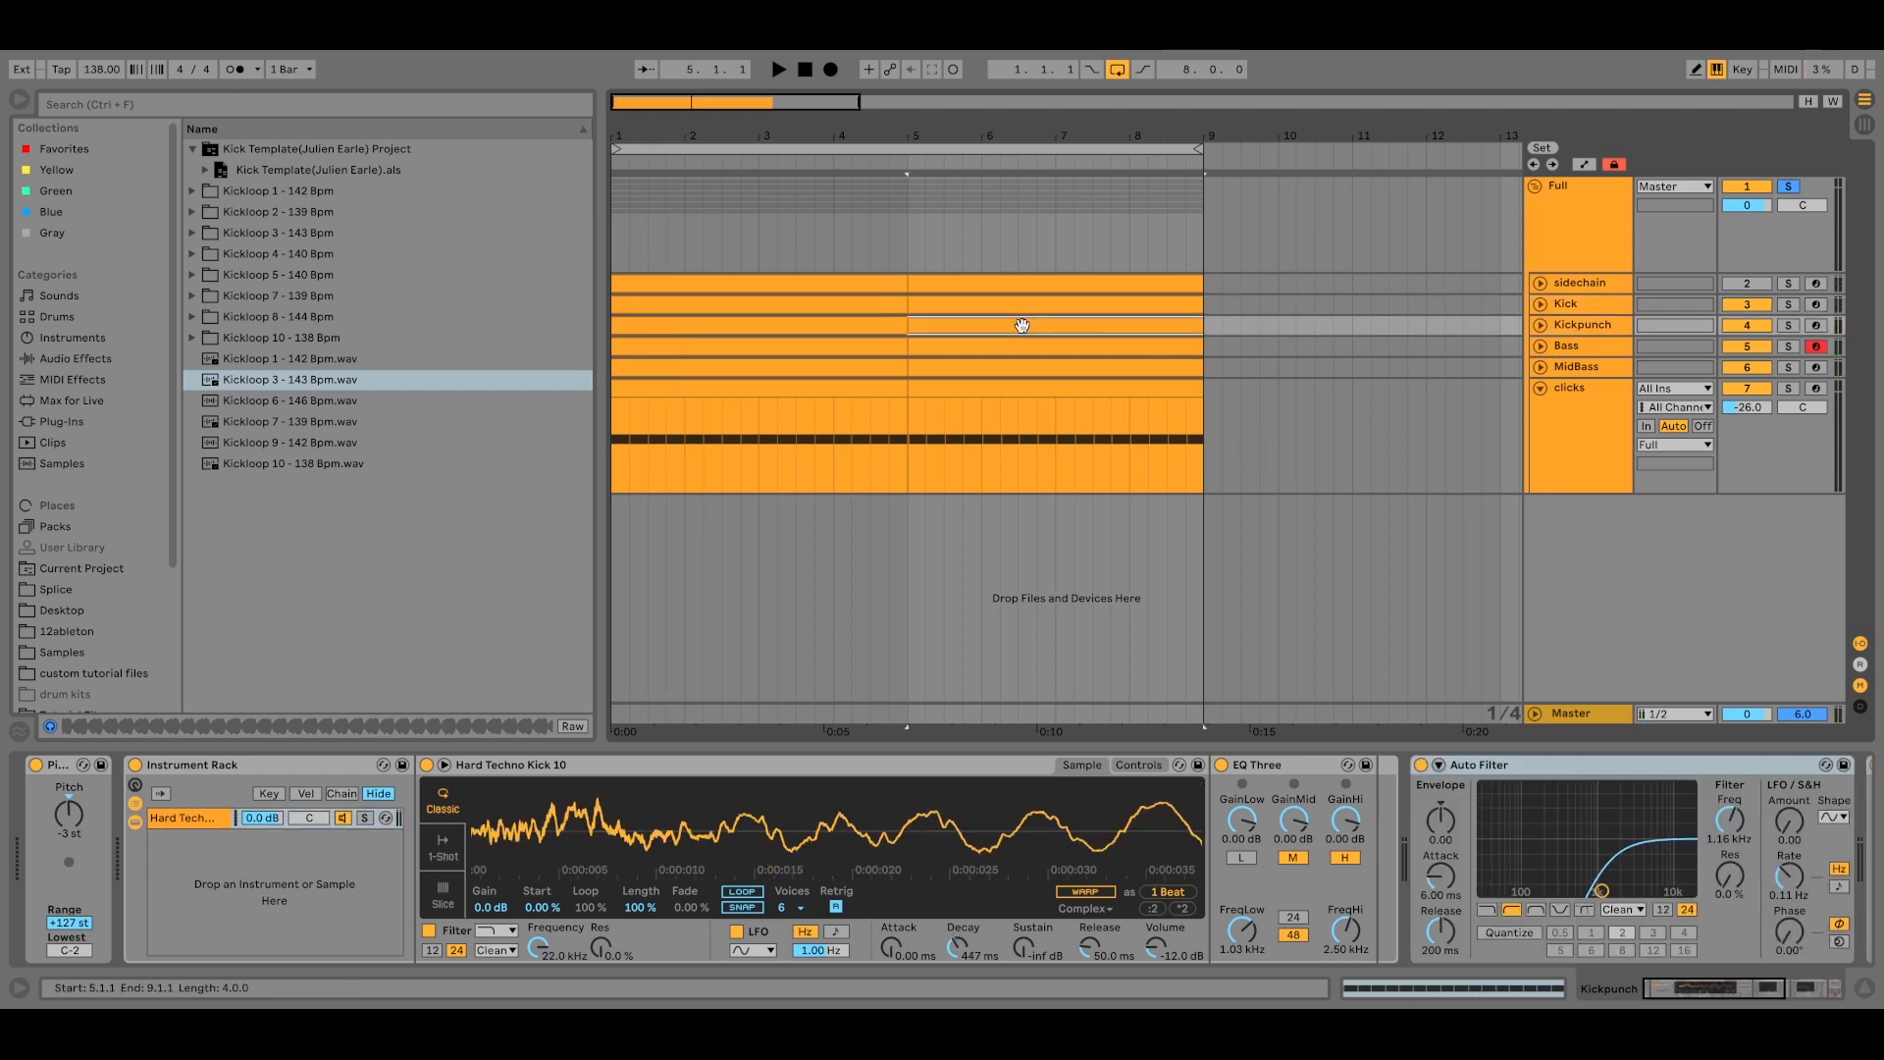
pyautogui.click(832, 302)
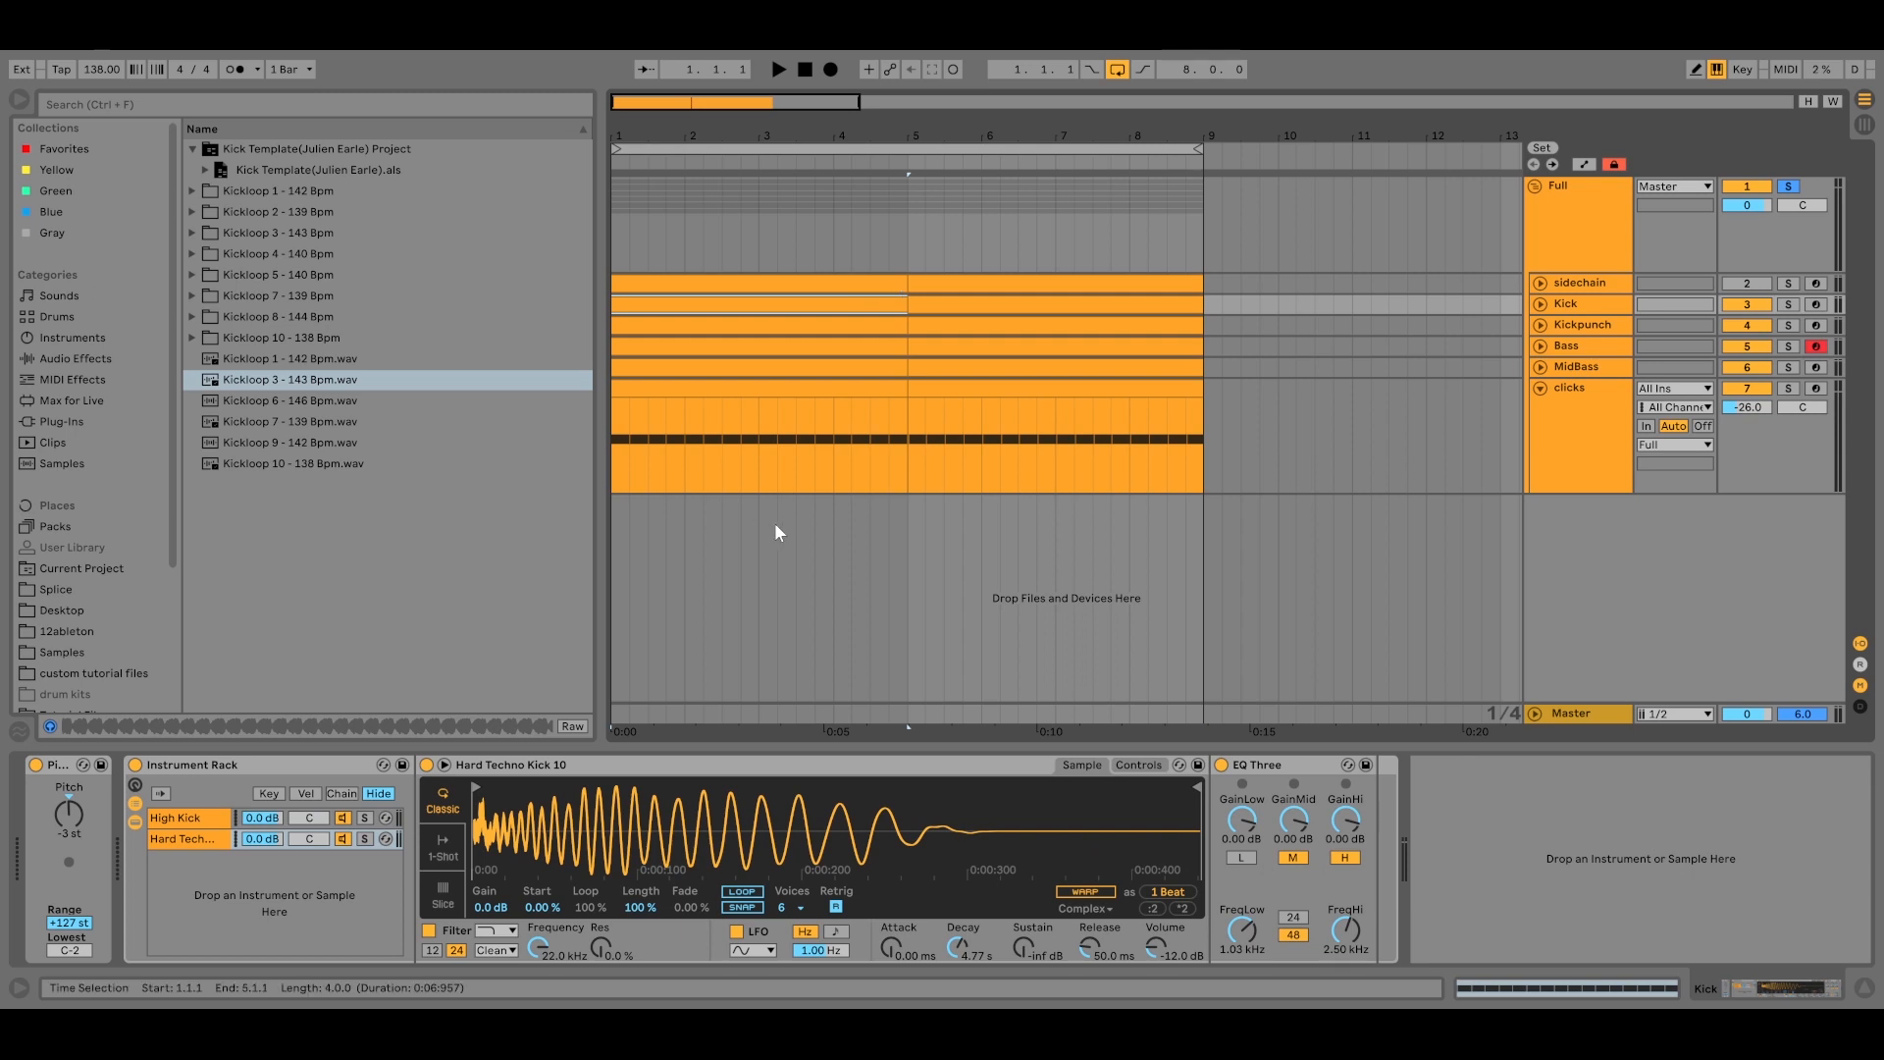
pyautogui.press('space')
pyautogui.click(1795, 188)
pyautogui.press('space')
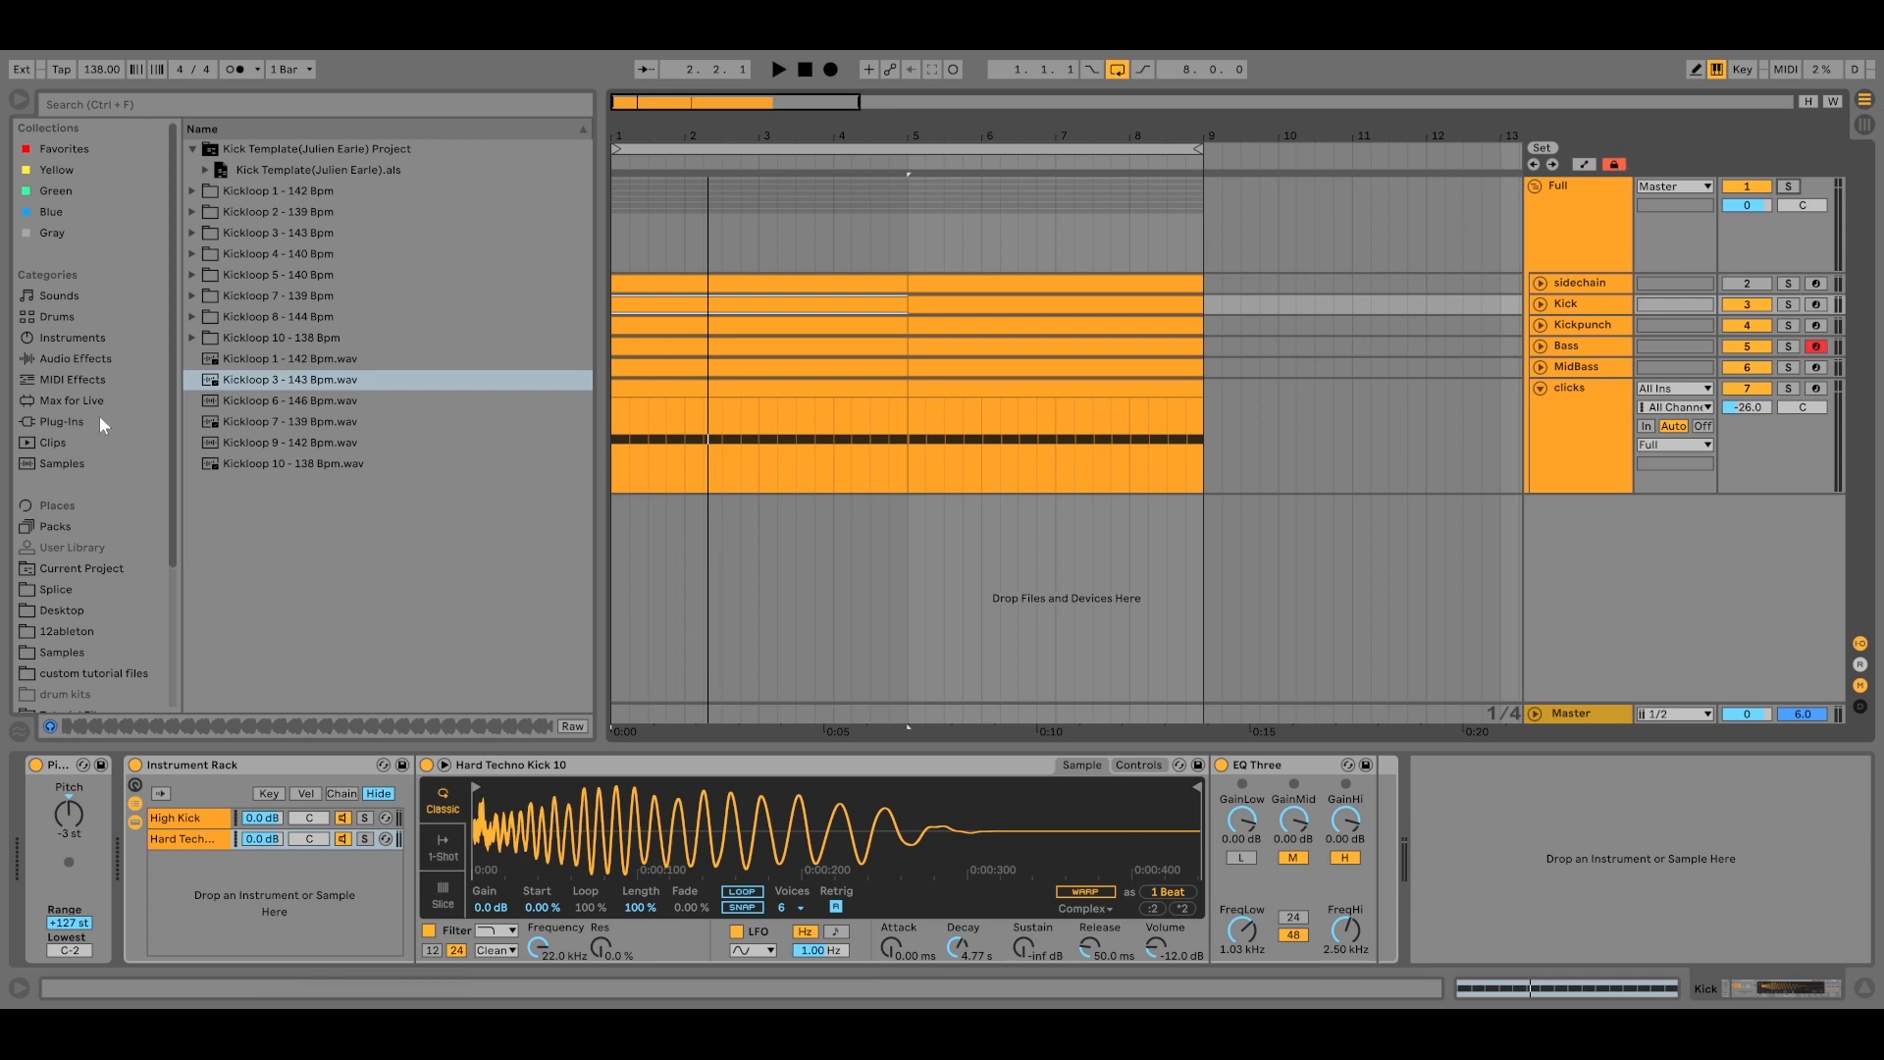
# Preview the Kickloop 3 - 143 Bpm, Kickloop 7 - 139 Bpm and Kickloop 10 - 138 Bpm samples in the hard techno kicks folder.
pyautogui.scroll(-3, 144, 442)
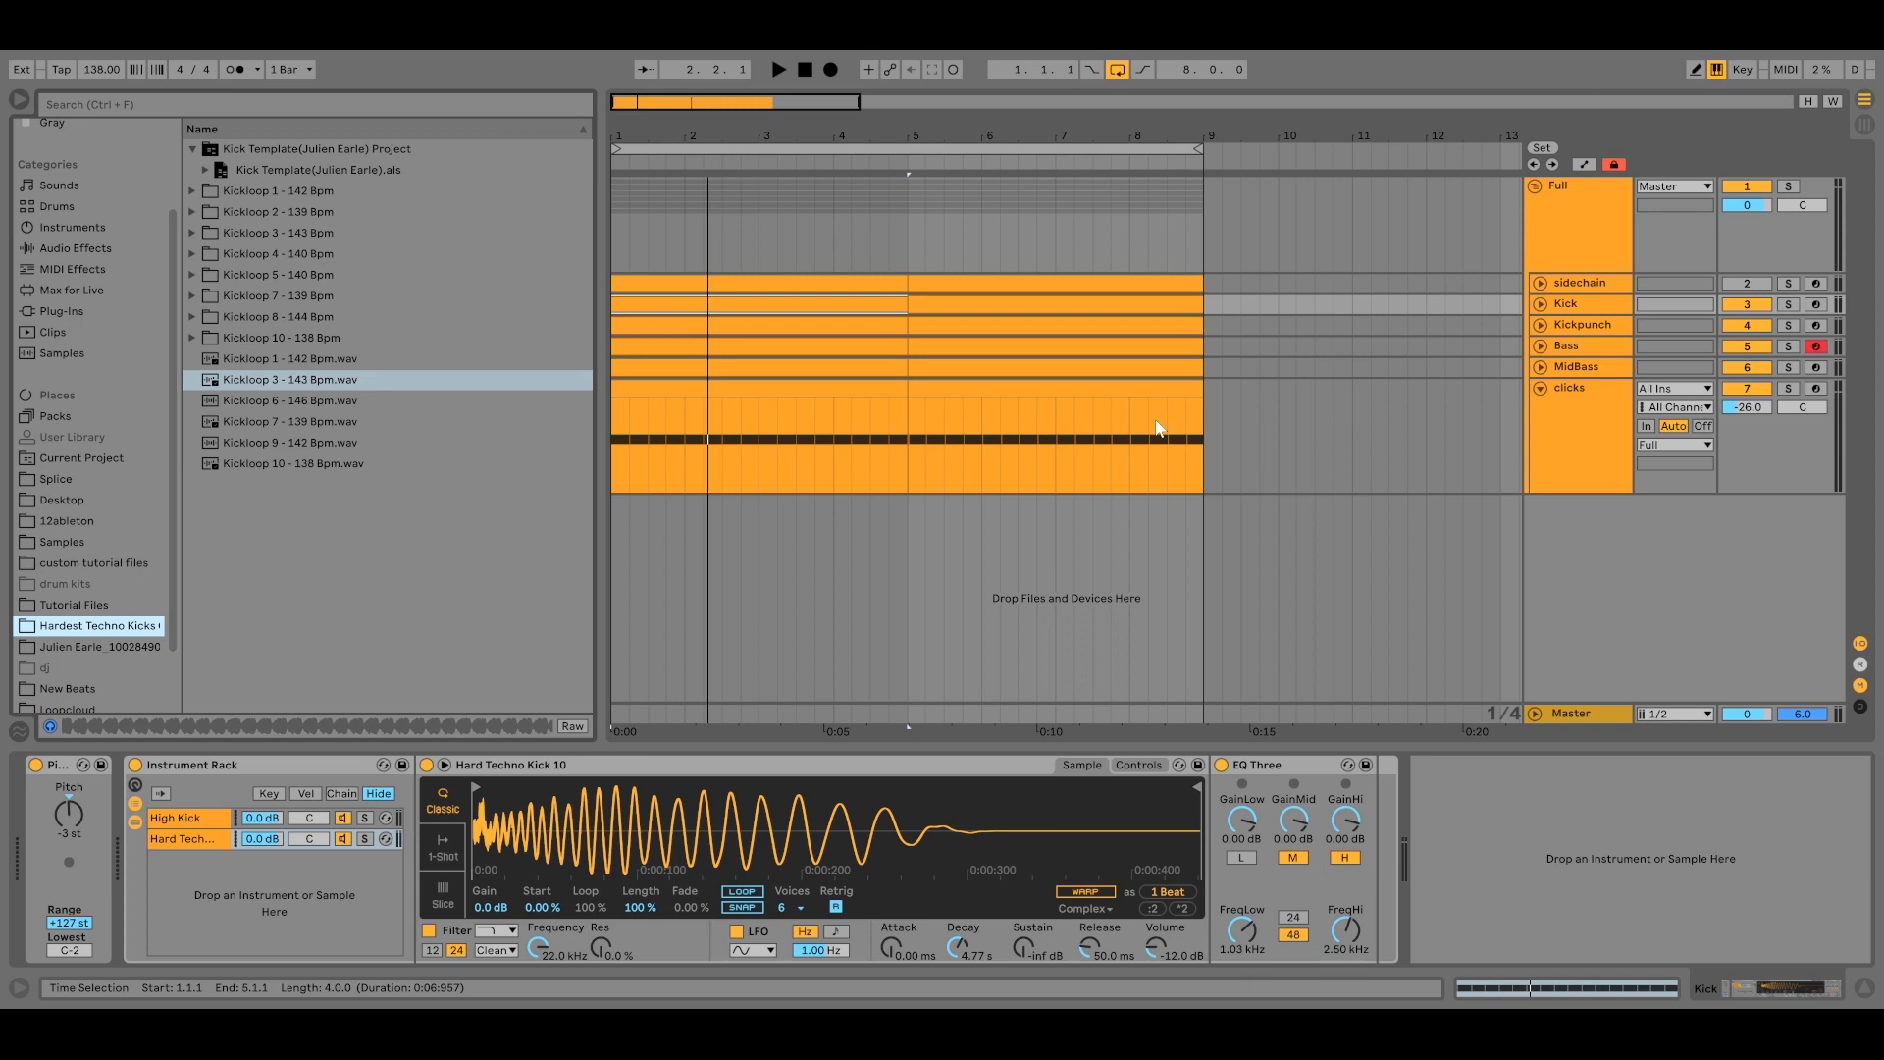
pyautogui.click(333, 367)
pyautogui.click(333, 375)
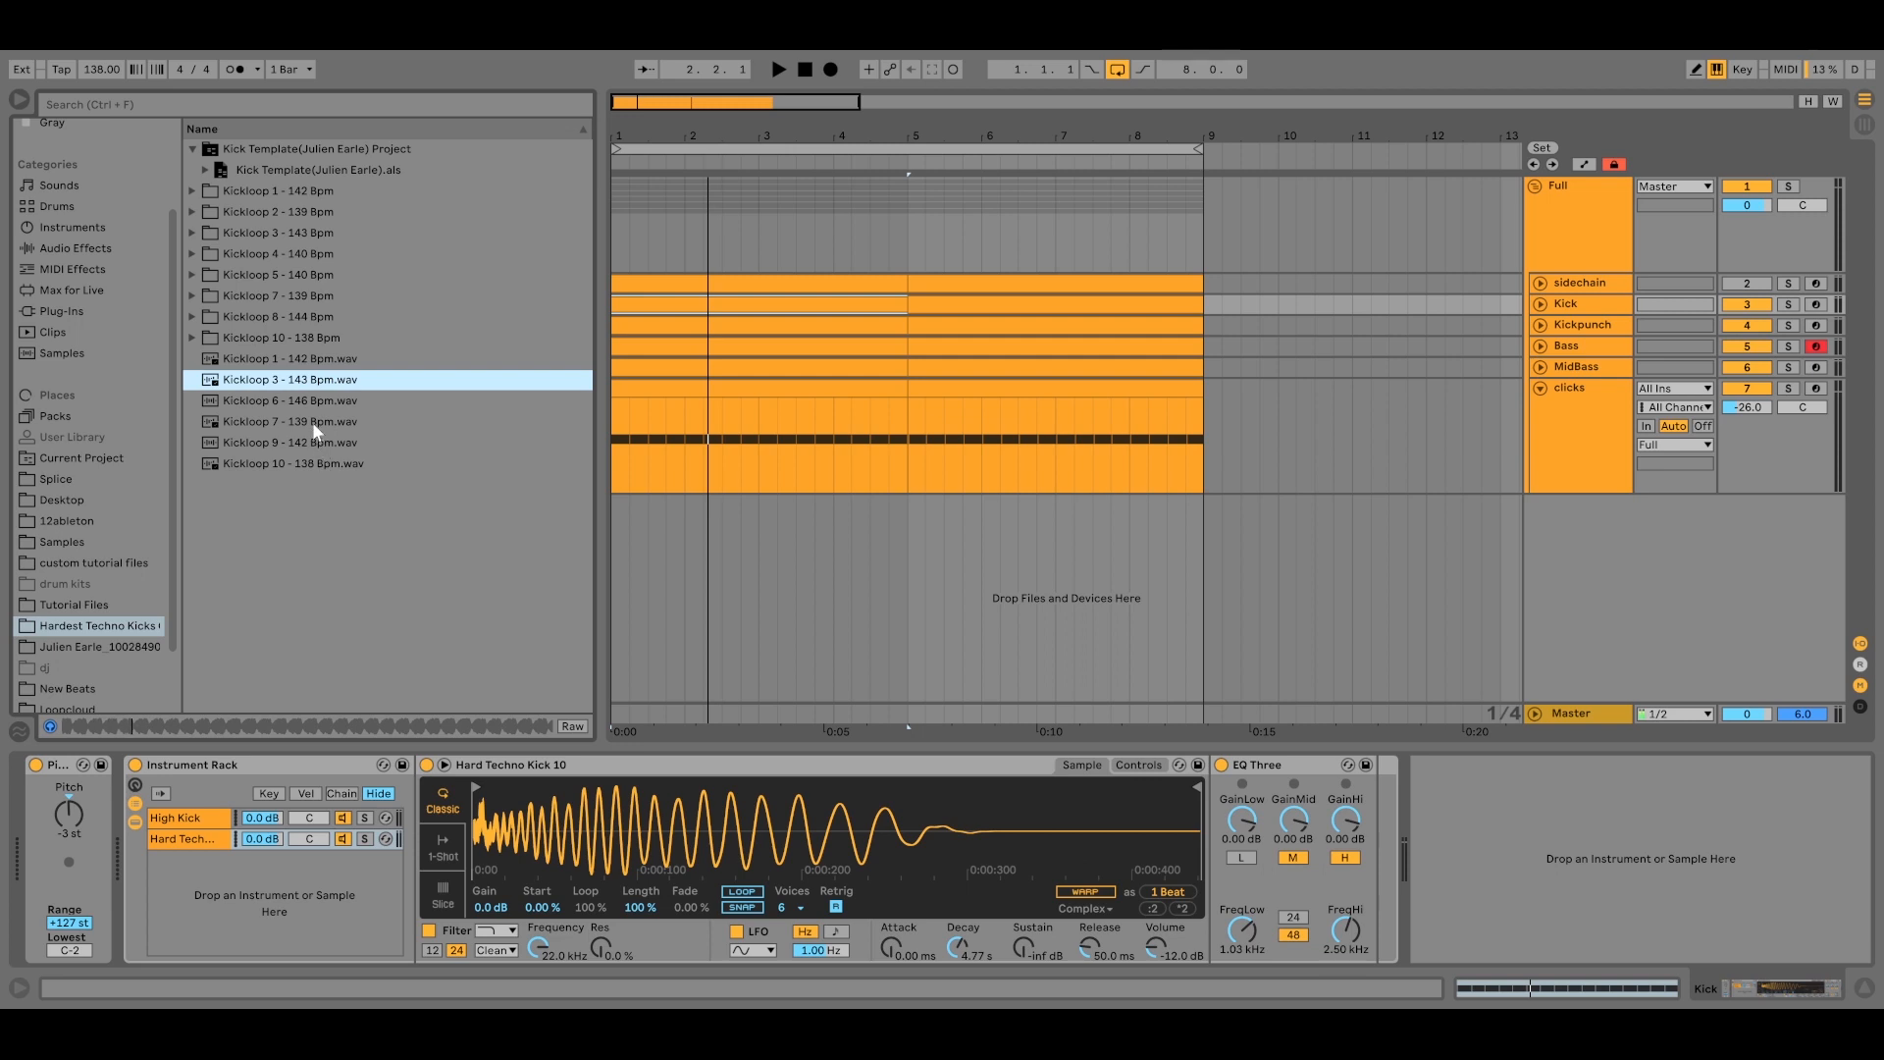
pyautogui.click(312, 422)
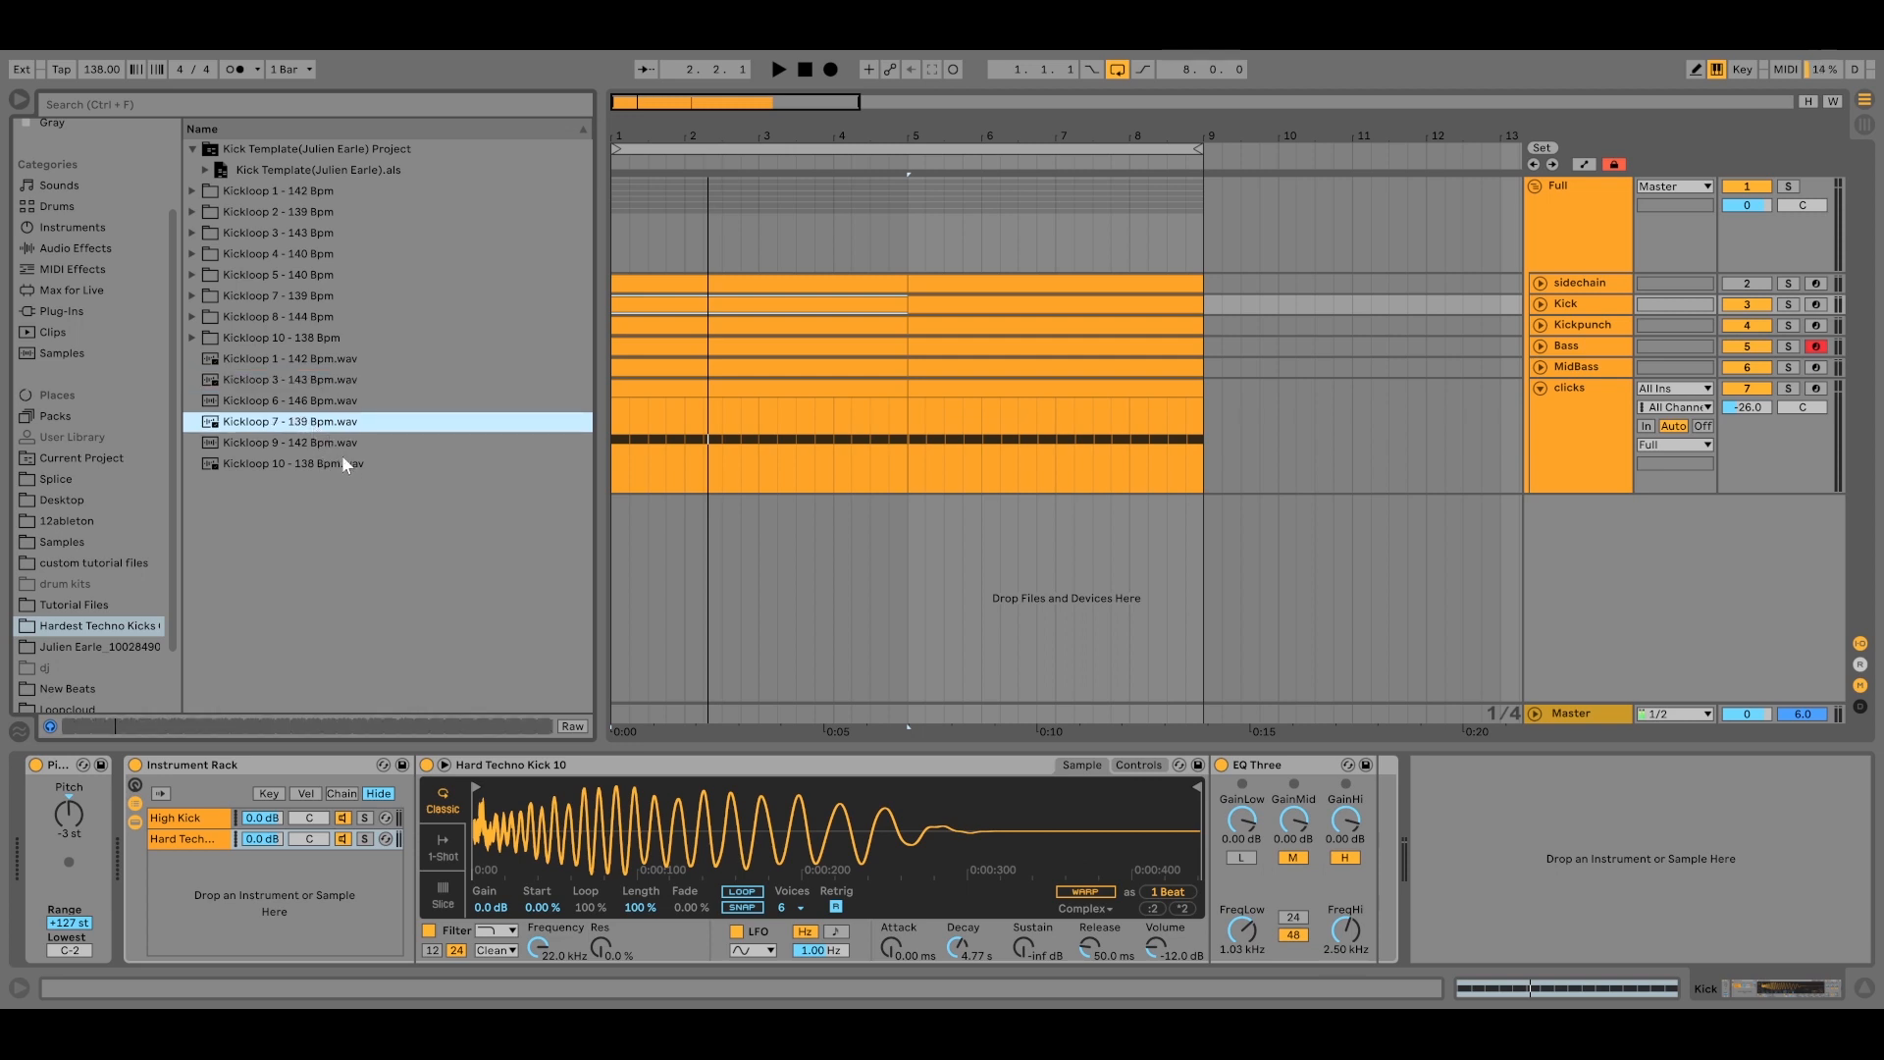
pyautogui.click(343, 463)
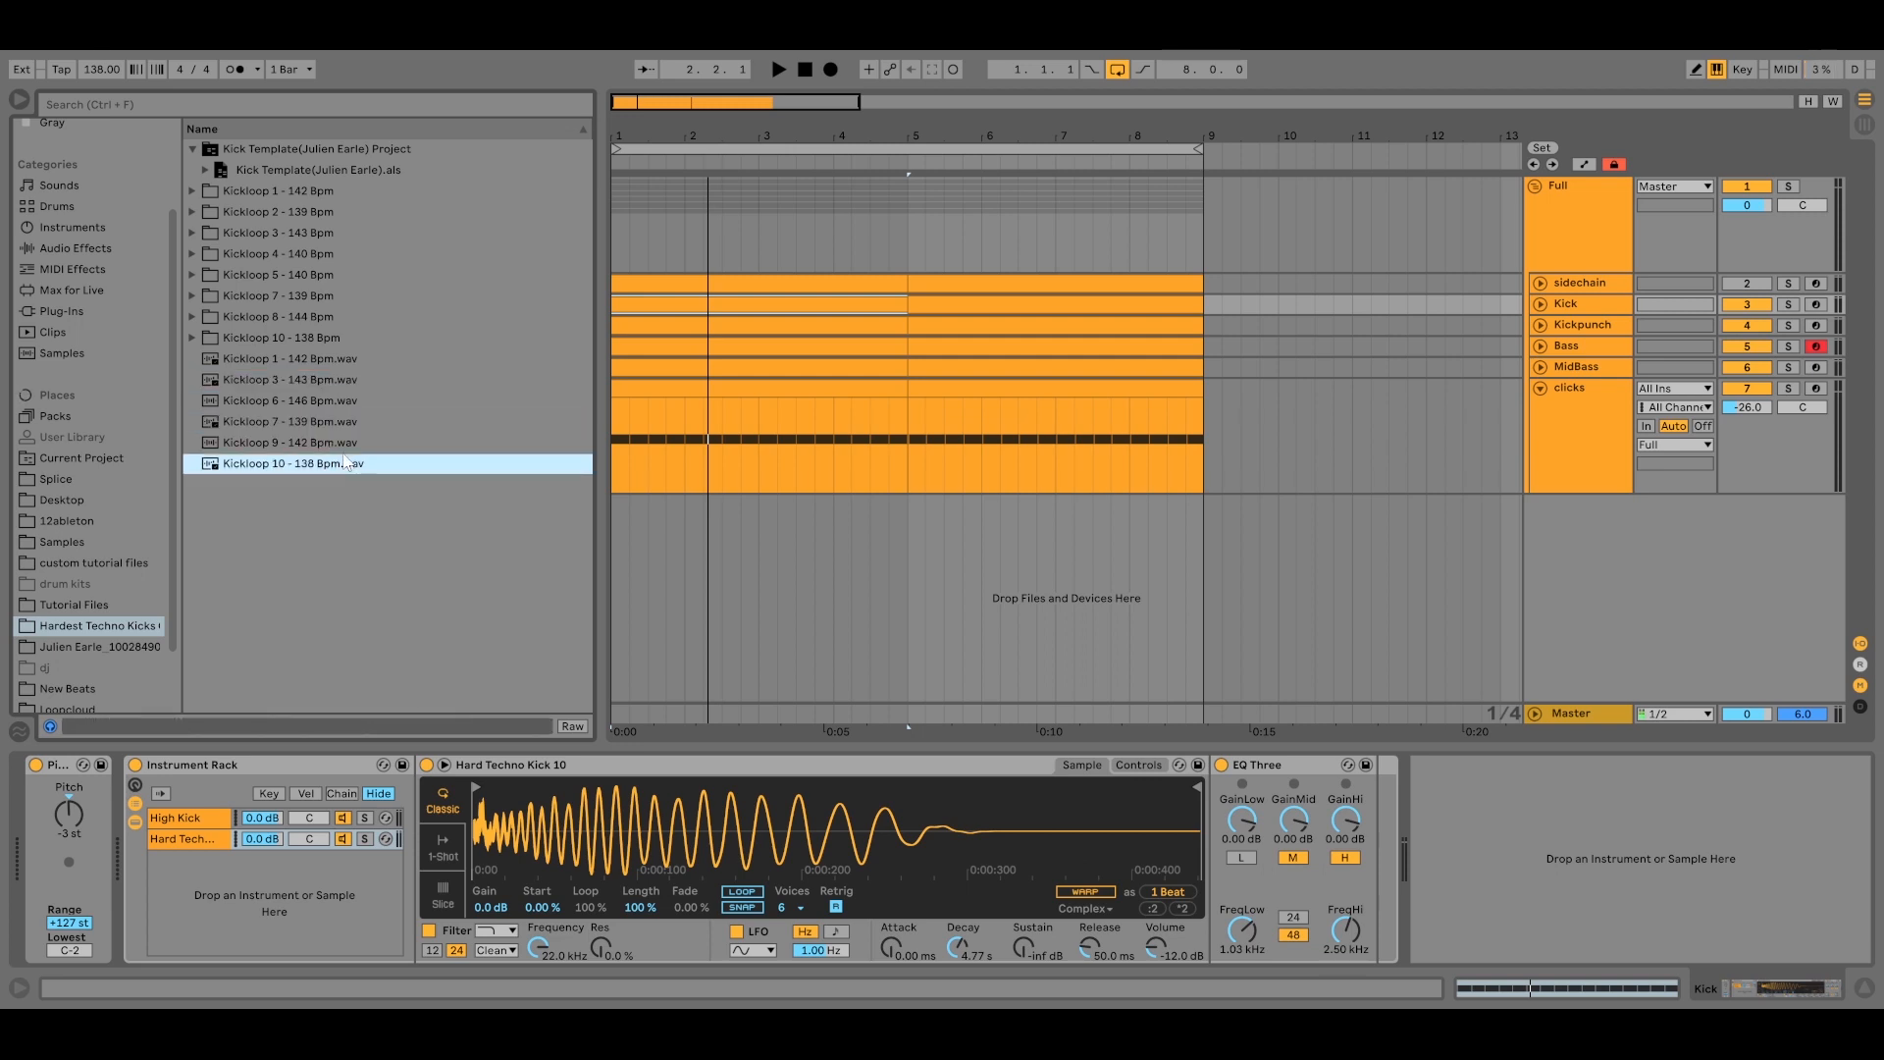